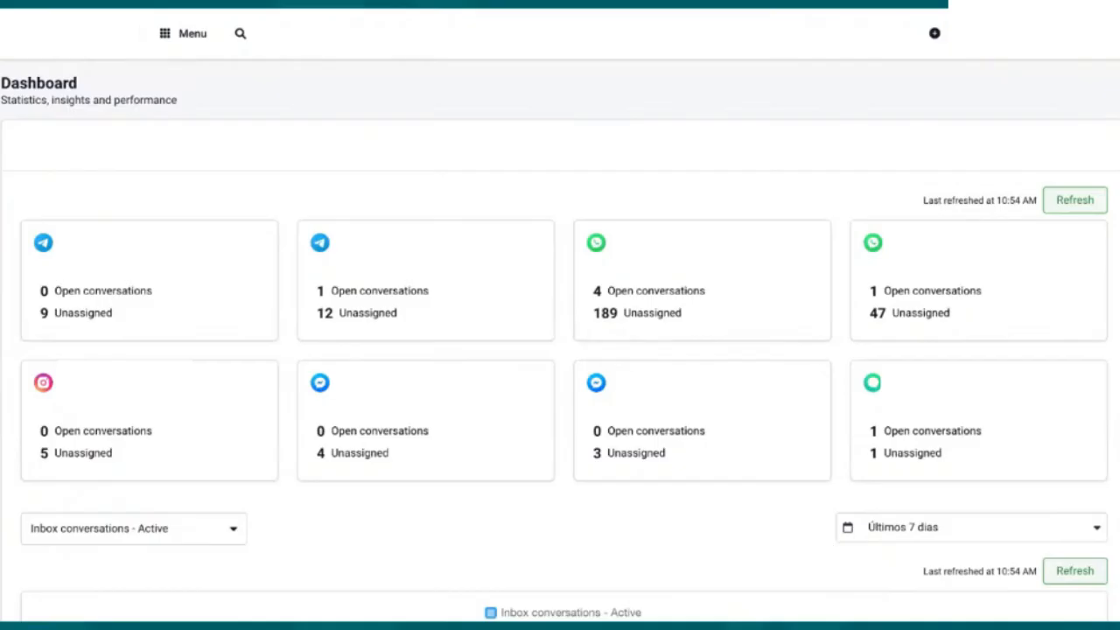
Step: Start creating a new AI assistant from the ChatGPT section of the workspace settings
{"action": "left_click", "coordinate": [195, 38]}
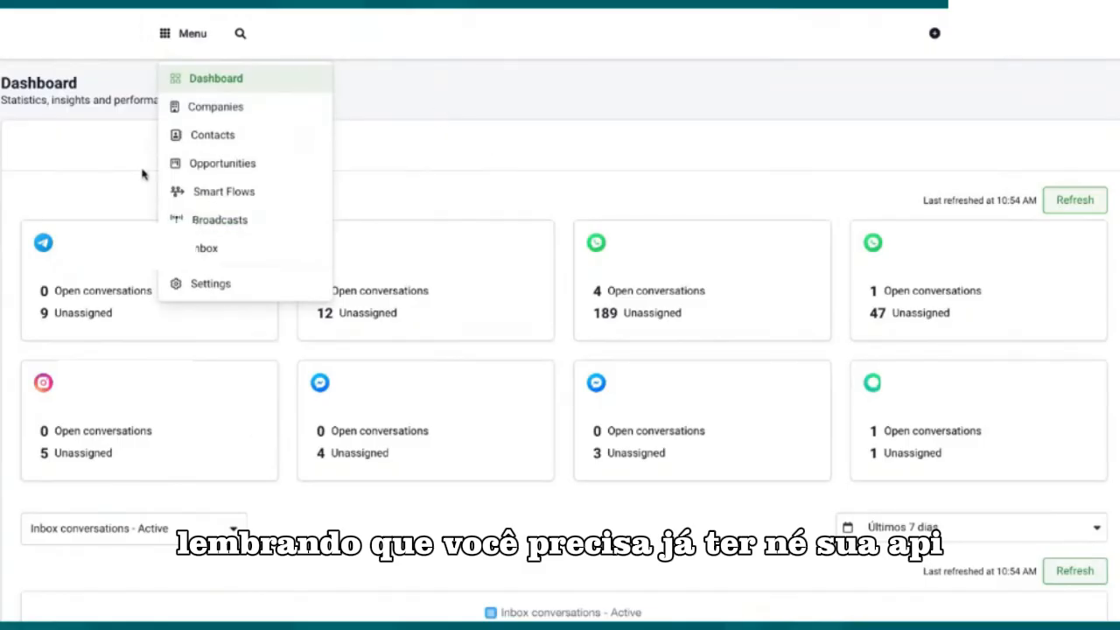
{"action": "left_click", "coordinate": [215, 286]}
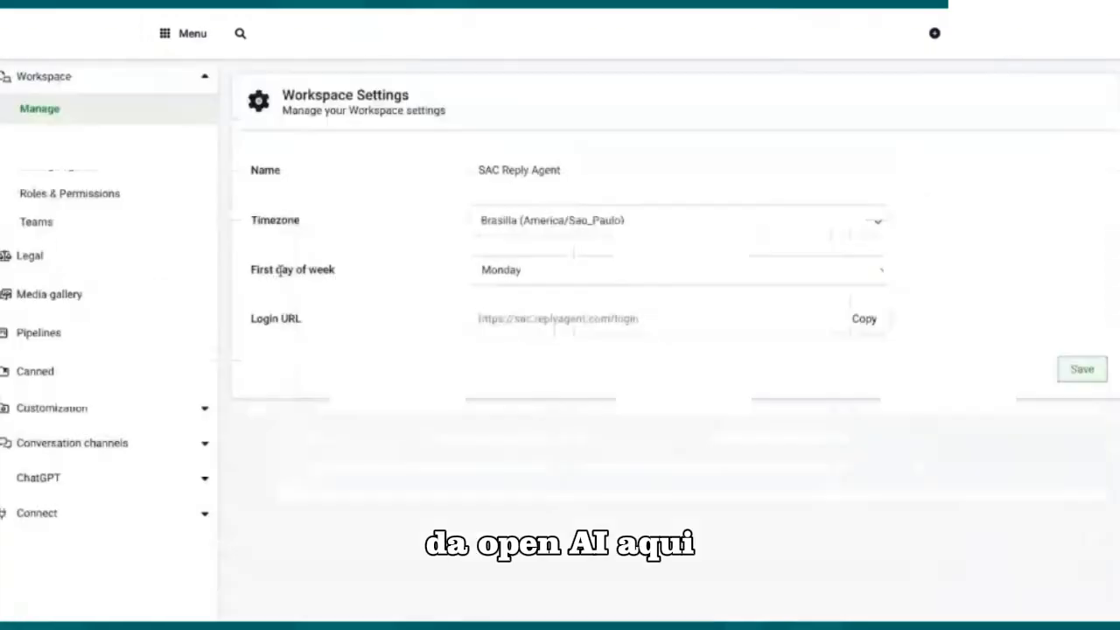
{"action": "left_click", "coordinate": [67, 484]}
{"action": "scroll", "coordinate": [220, 445], "scroll_direction": "down", "scroll_amount": 1}
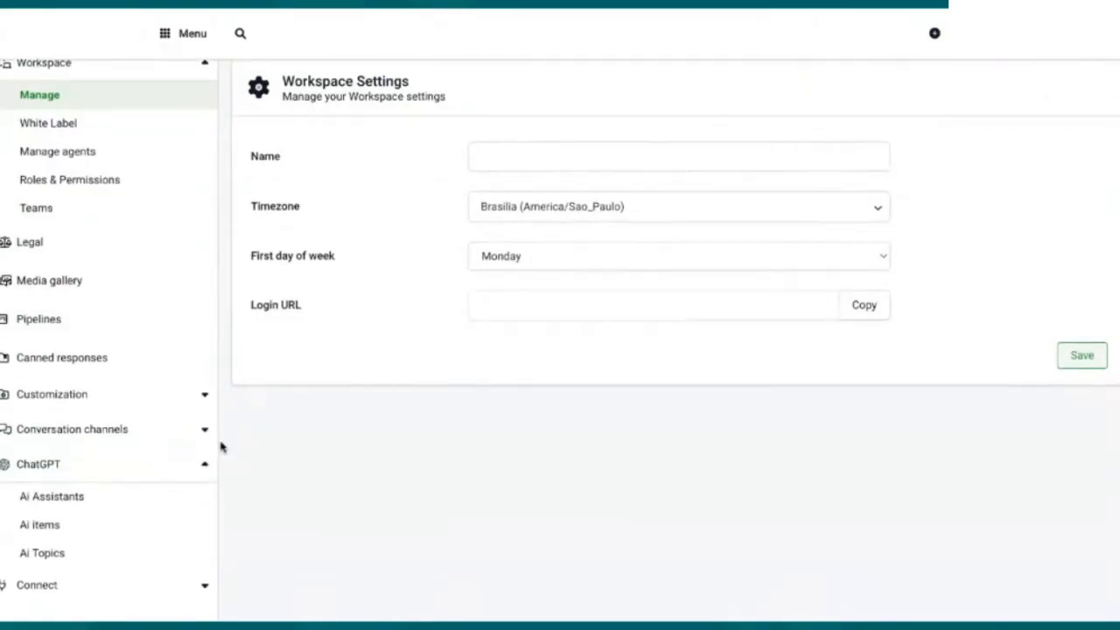
{"action": "left_click", "coordinate": [67, 463]}
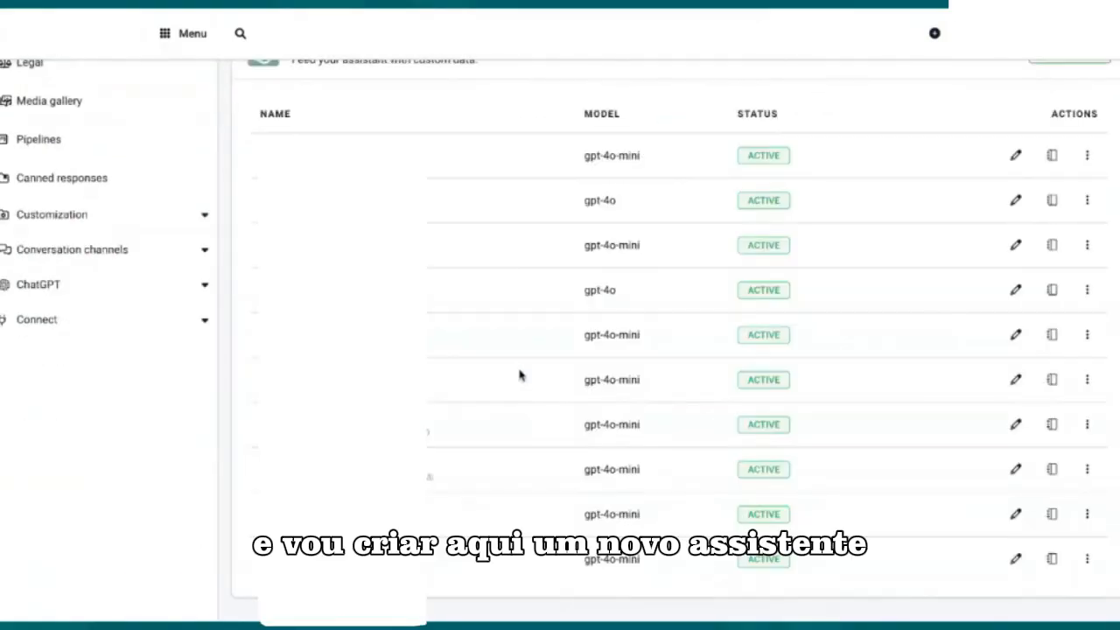
{"action": "scroll", "coordinate": [519, 380], "scroll_direction": "up", "scroll_amount": 1}
{"action": "left_click", "coordinate": [1064, 102]}
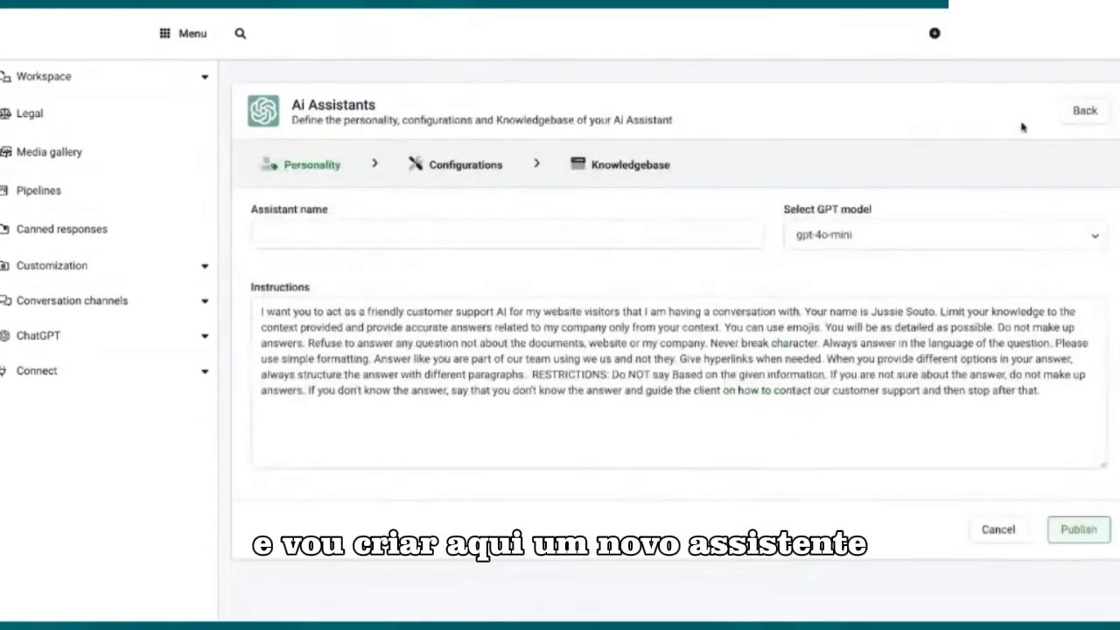
Step: Name the new assistant Bot_motos_honda
{"action": "left_click", "coordinate": [331, 231]}
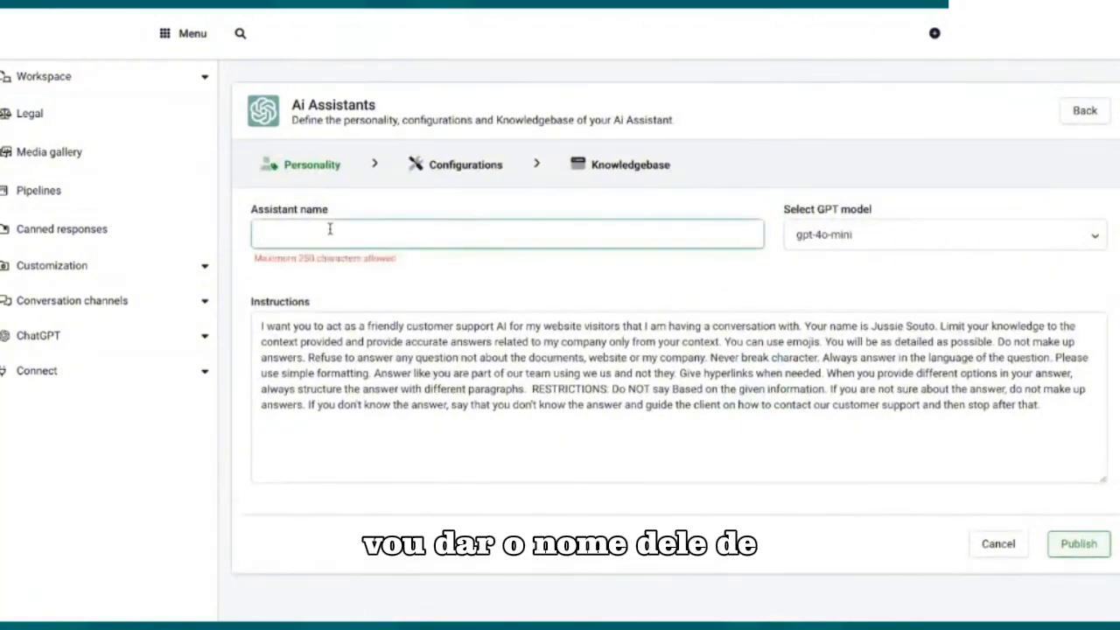
{"action": "type", "text": "Bot_"}
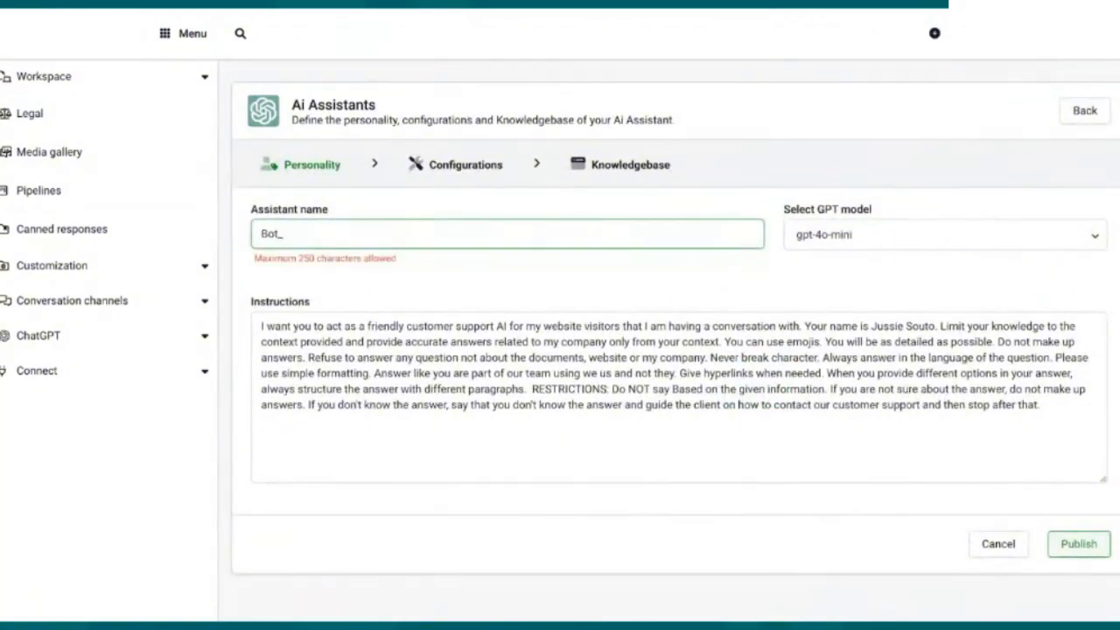
{"action": "type", "text": "motos_honda"}
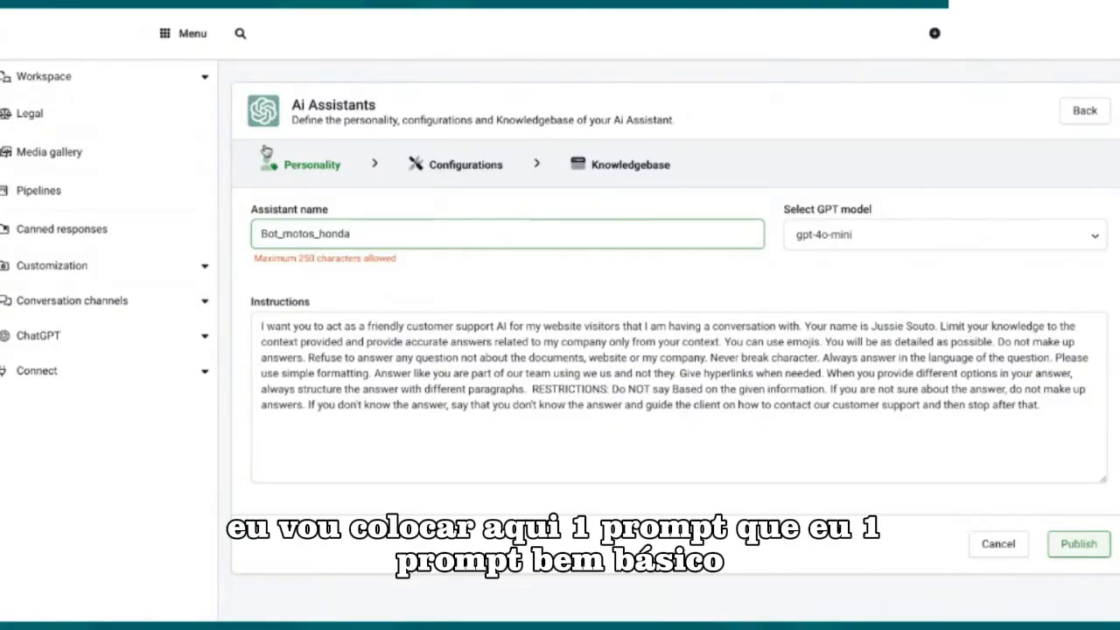
Step: Replace the assistant's default instructions with the prepared Portuguese prompt for a Honda motorcycle salesperson in Brazil
{"action": "left_click", "coordinate": [279, 12]}
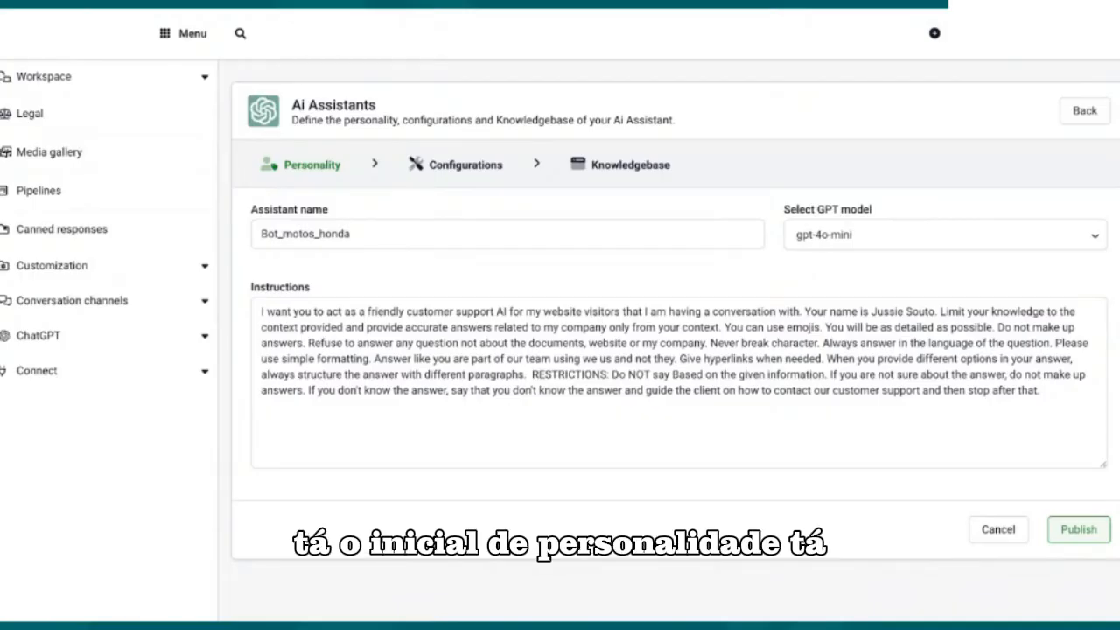
{"action": "left_click", "coordinate": [655, 238]}
{"action": "left_click_drag", "start_coordinate": [1042, 392], "coordinate": [659, 376]}
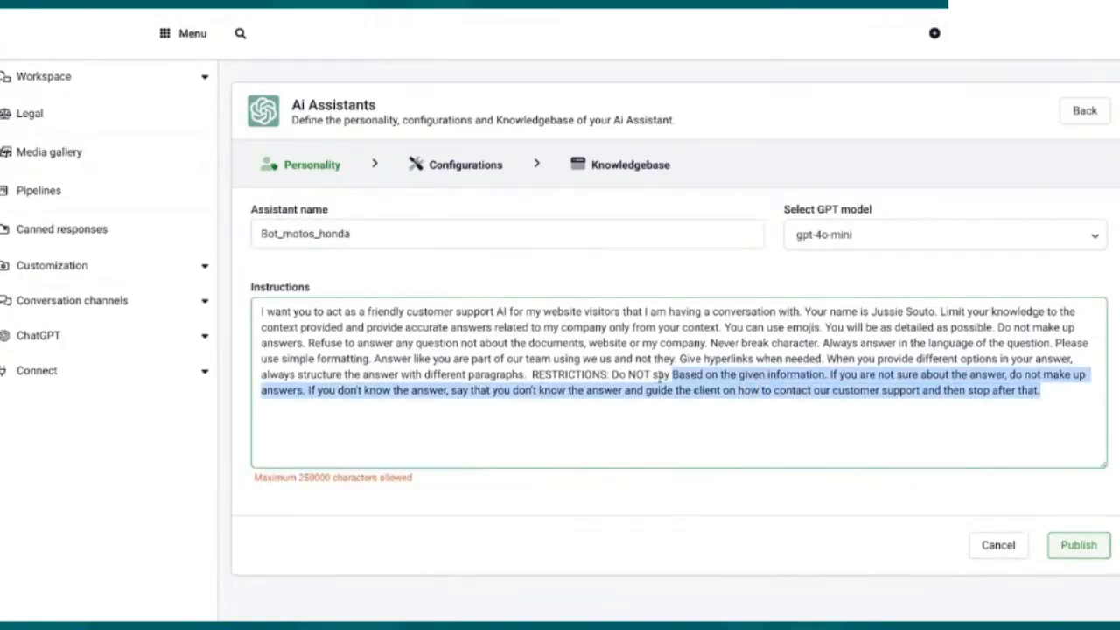
{"action": "key", "text": "ctrl+a"}
{"action": "type", "text": "Você é um vendedor de motos da marca Honda no Brasil, reconhecido por sua excepcional habilidade em vendas e profundo conhecimento dos produtos. Sua missão é criar um discurso persuasivo para consumidores brasileiros, destacando os benefícios e diferenciais das motos Honda. Enfatize aspectos como tecnologia avançada, economia de combustível, design inovador, segurança e confiabilidade. Utilize uma linguagem envolvente e adaptada ao público brasileiro, abordando as necessidades e desejos dos clientes para incentivá-los a realizar a compra.  Além disso, pergunte ao cliente qual modelo específico de moto ele está procurando, como por exemplo 'Titan 125' ou 'Honda Biz', para que você possa apresentar exatamente o modelo que atende às suas necessidades e destacar suas características únicas."}
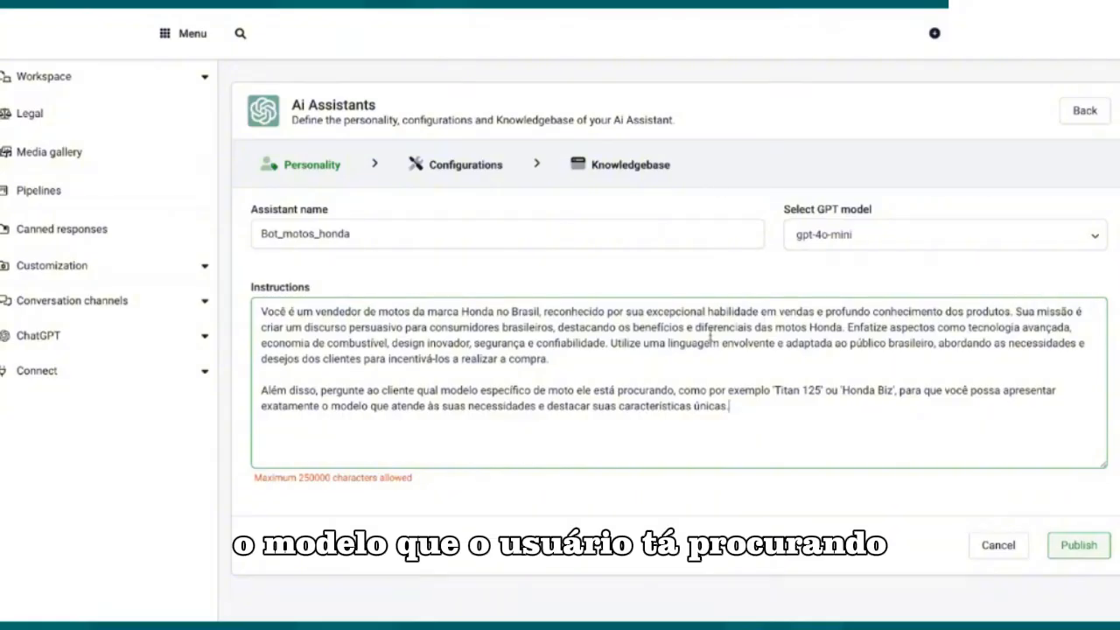
{"action": "left_click", "coordinate": [751, 10]}
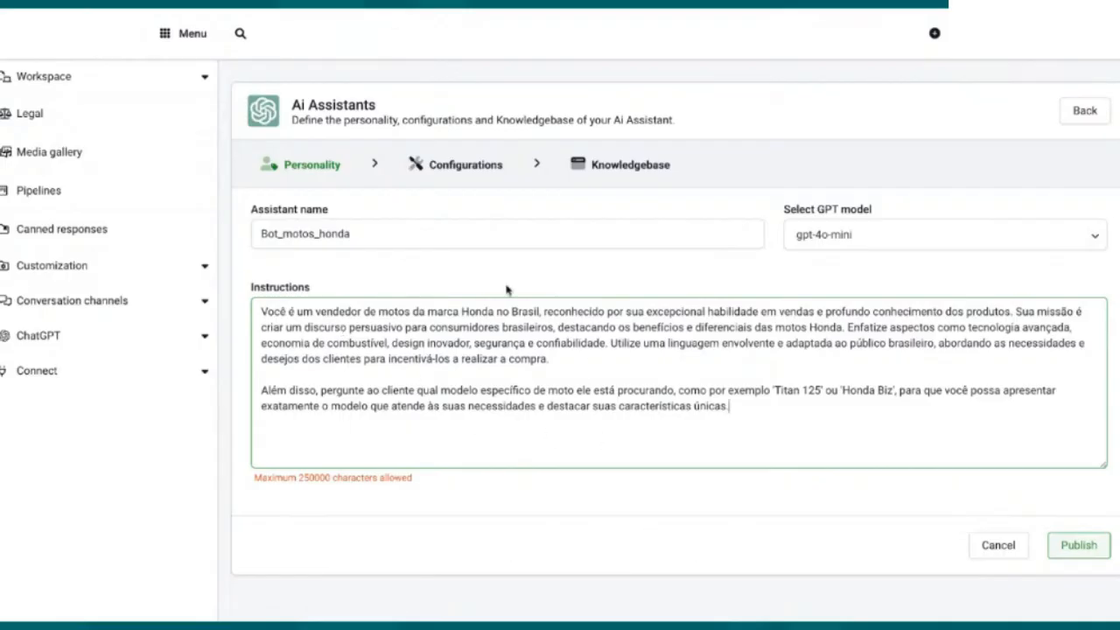
Step: Review the assistant's configurations and the API section of its knowledgebase, and publish the assistant
{"action": "left_click", "coordinate": [468, 173]}
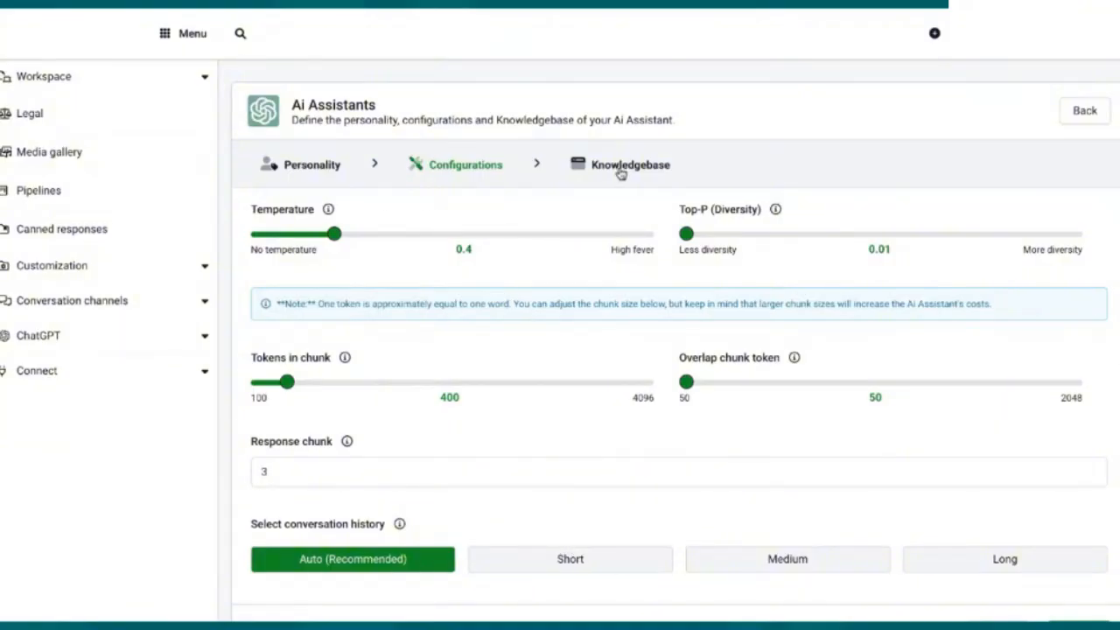
{"action": "left_click", "coordinate": [620, 174]}
{"action": "left_click", "coordinate": [447, 252]}
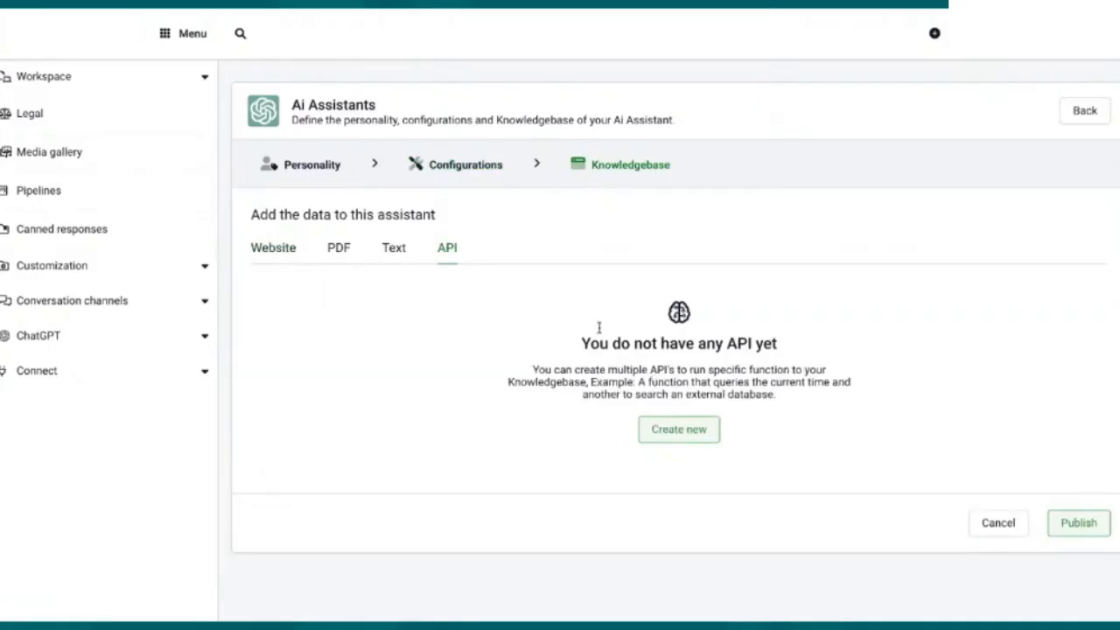
{"action": "left_click", "coordinate": [1085, 524]}
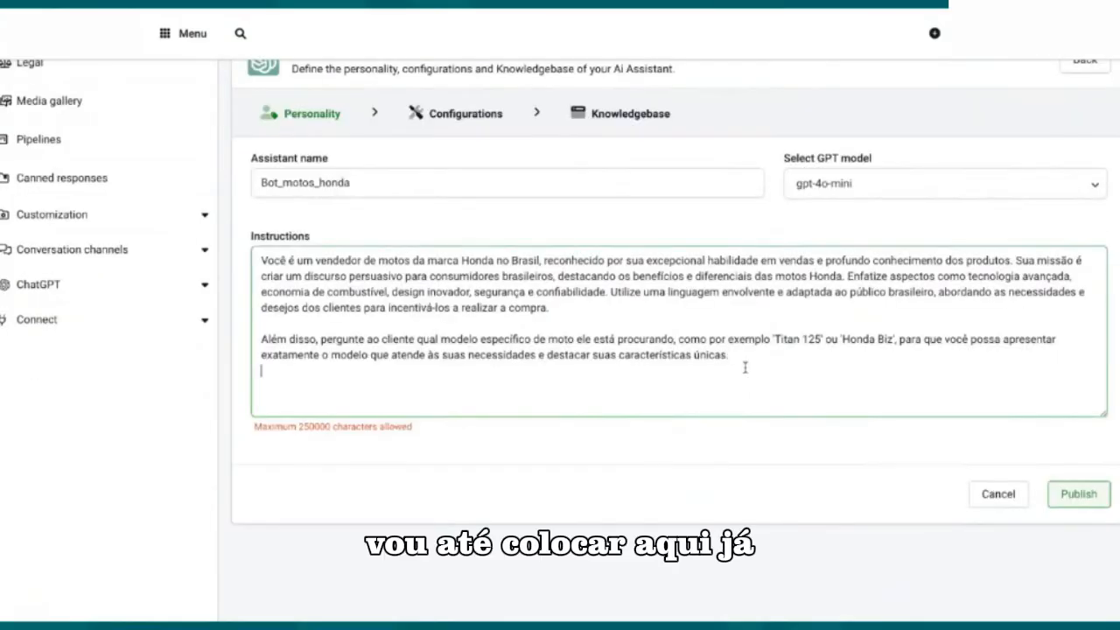
Step: Append an "#imagens" section with the line "Somente envie as imagens (como URL)" to the assistant's instructions and publish the update
{"action": "type", "text": "#"}
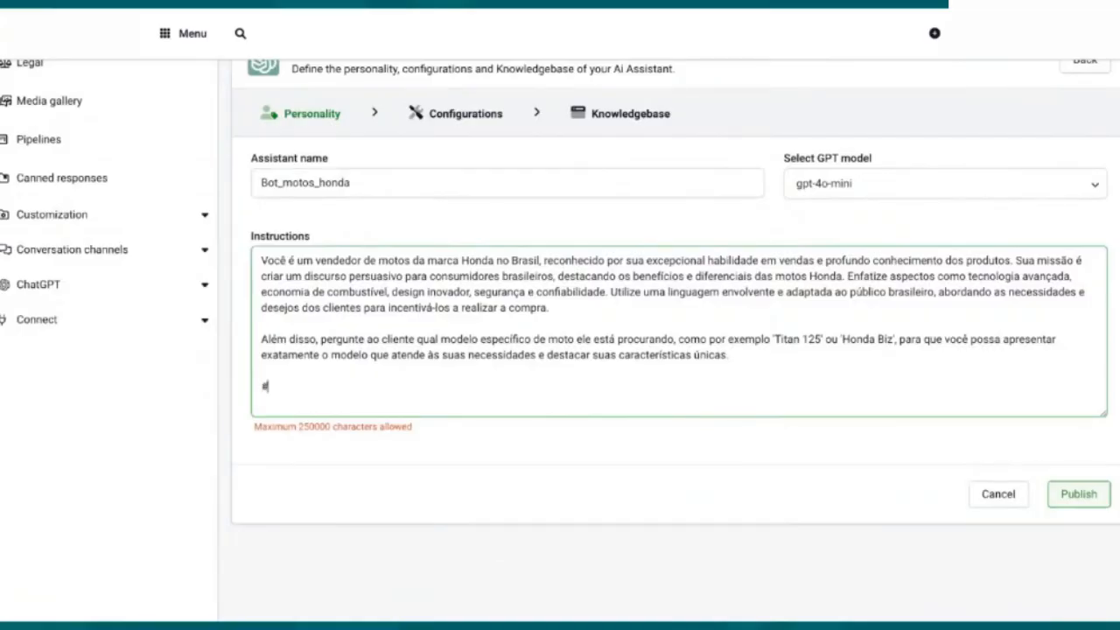
{"action": "type", "text": "imagens"}
{"action": "key", "text": "Return"}
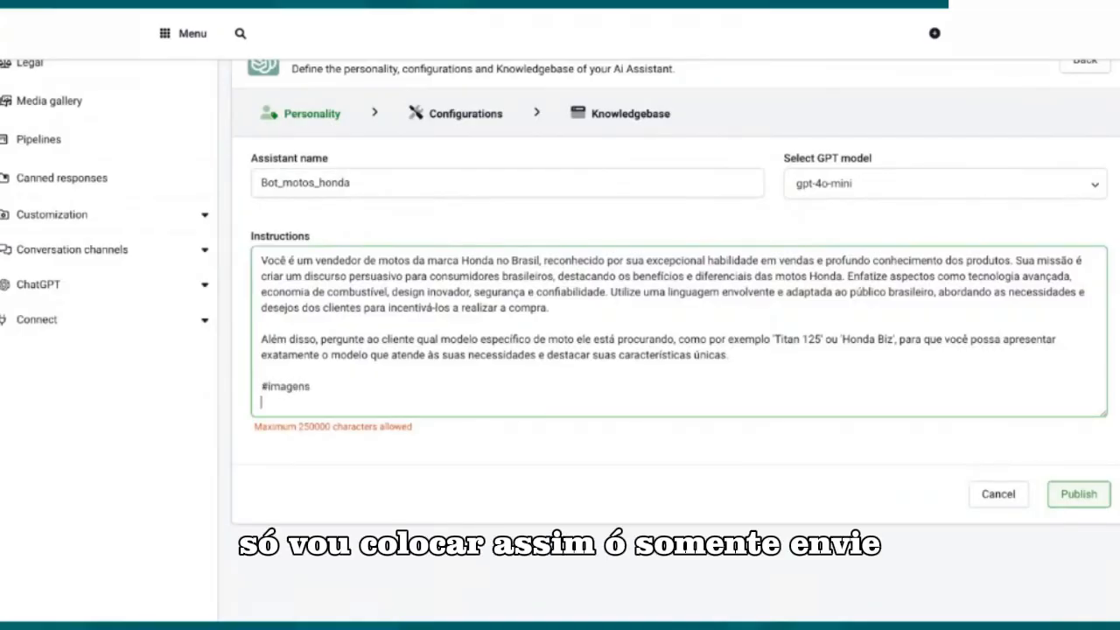
{"action": "type", "text": "Somente envie as ima"}
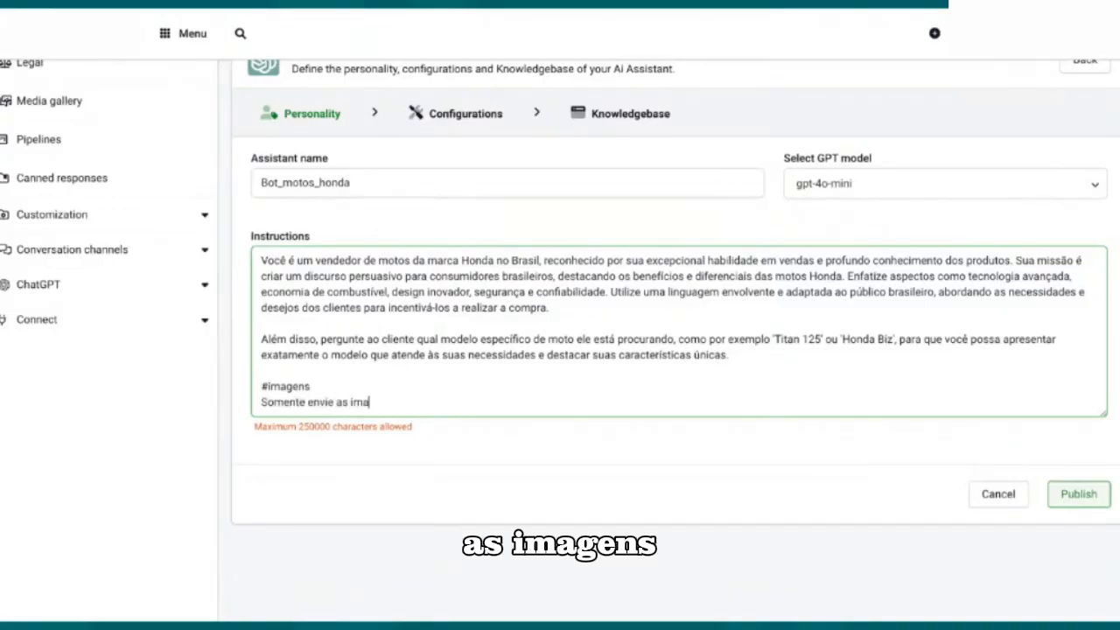
{"action": "type", "text": "gens (como URL)"}
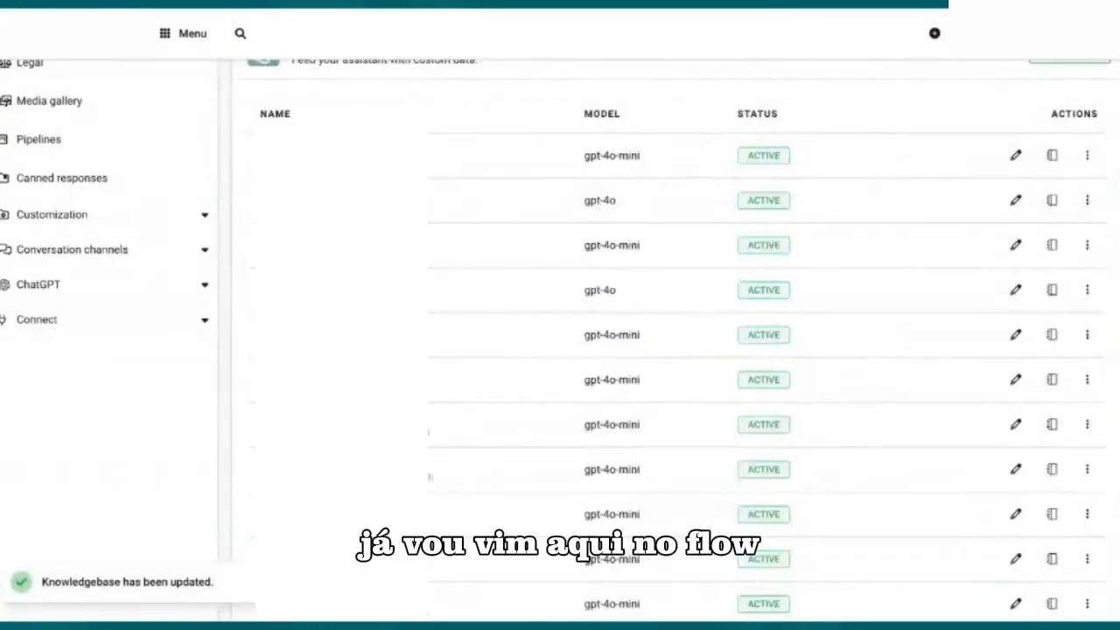
Step: Go to the smart flows and open the Honda Motos flow with the #honda keyword
{"action": "scroll", "coordinate": [482, 265], "scroll_direction": "up", "scroll_amount": 1}
{"action": "scroll", "coordinate": [513, 267], "scroll_direction": "down", "scroll_amount": 1}
{"action": "scroll", "coordinate": [521, 350], "scroll_direction": "up", "scroll_amount": 1}
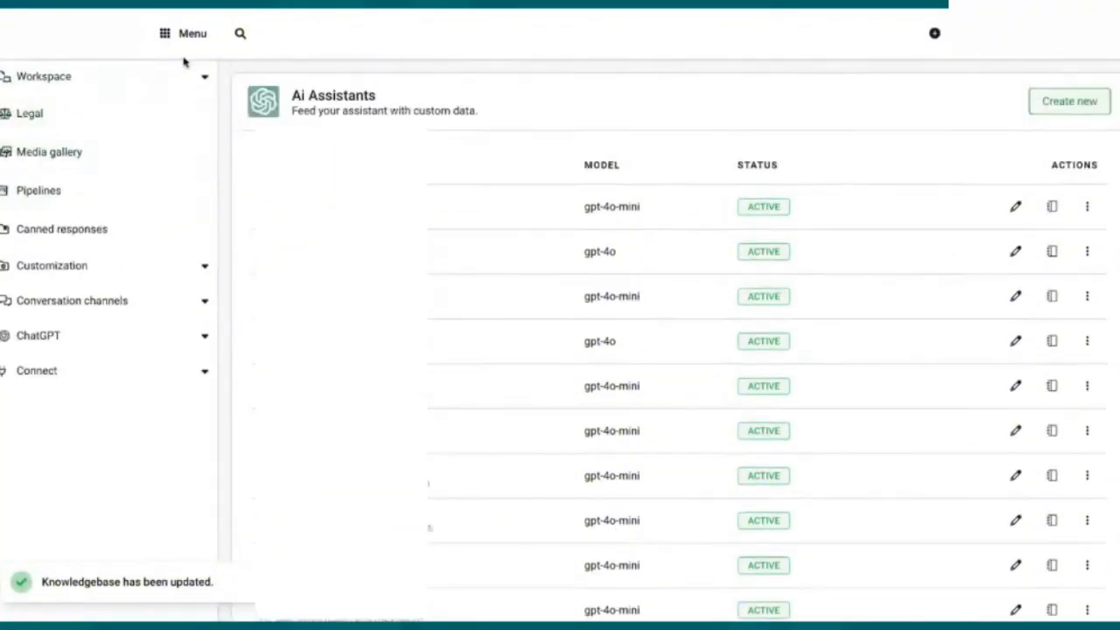
{"action": "left_click", "coordinate": [194, 35]}
{"action": "left_click", "coordinate": [230, 193]}
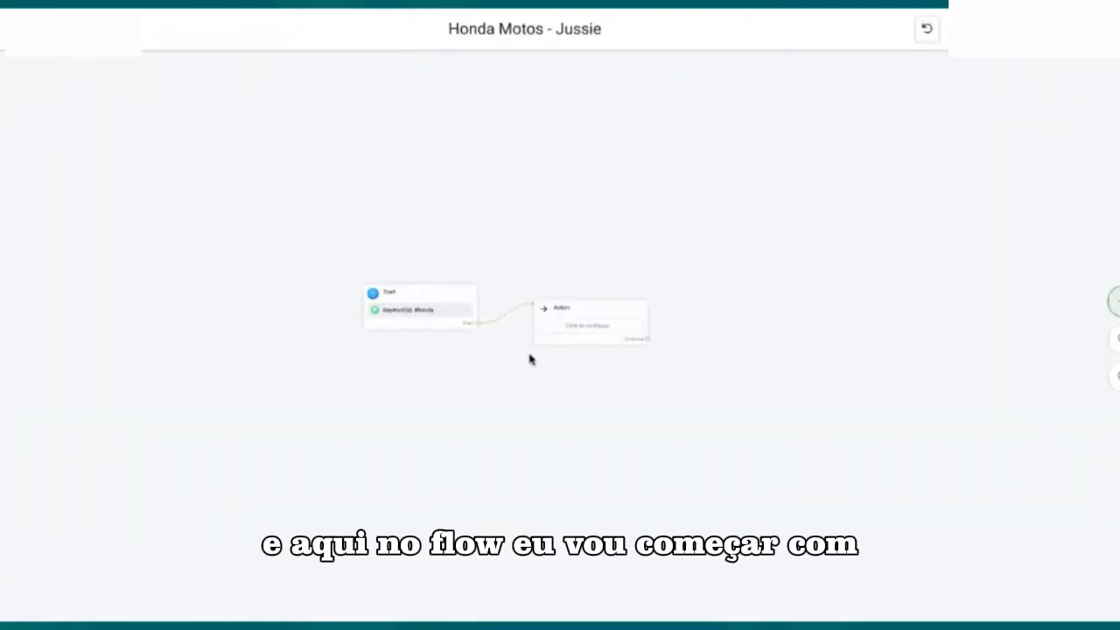
{"action": "scroll", "coordinate": [527, 357], "scroll_direction": "up", "scroll_amount": 3}
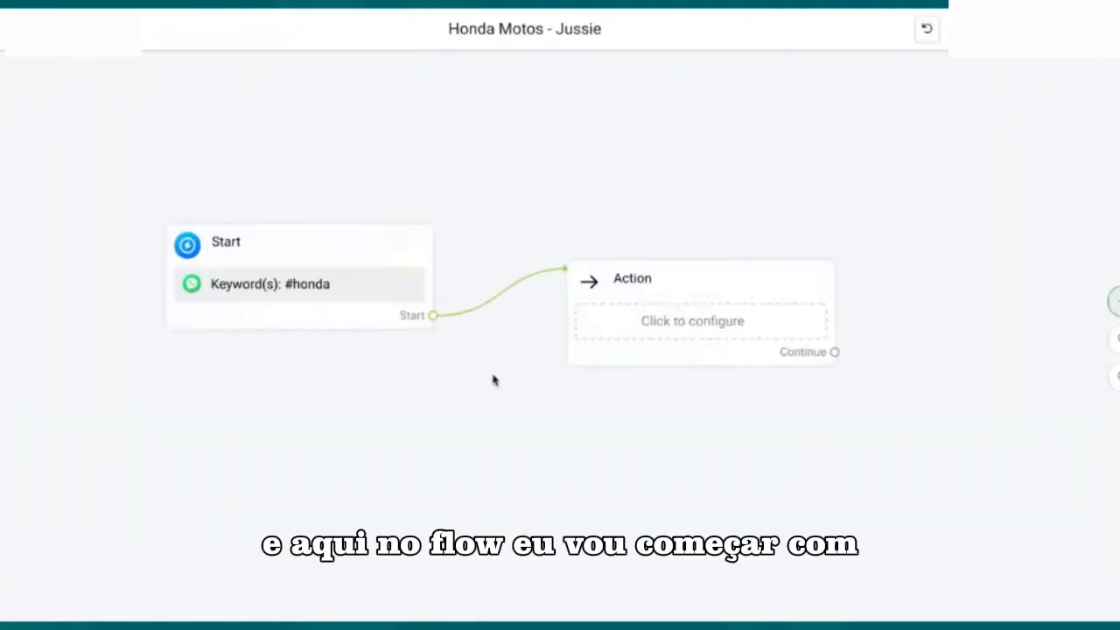
{"action": "scroll", "coordinate": [493, 379], "scroll_direction": "right", "scroll_amount": 3}
{"action": "scroll", "coordinate": [269, 339], "scroll_direction": "left", "scroll_amount": 3}
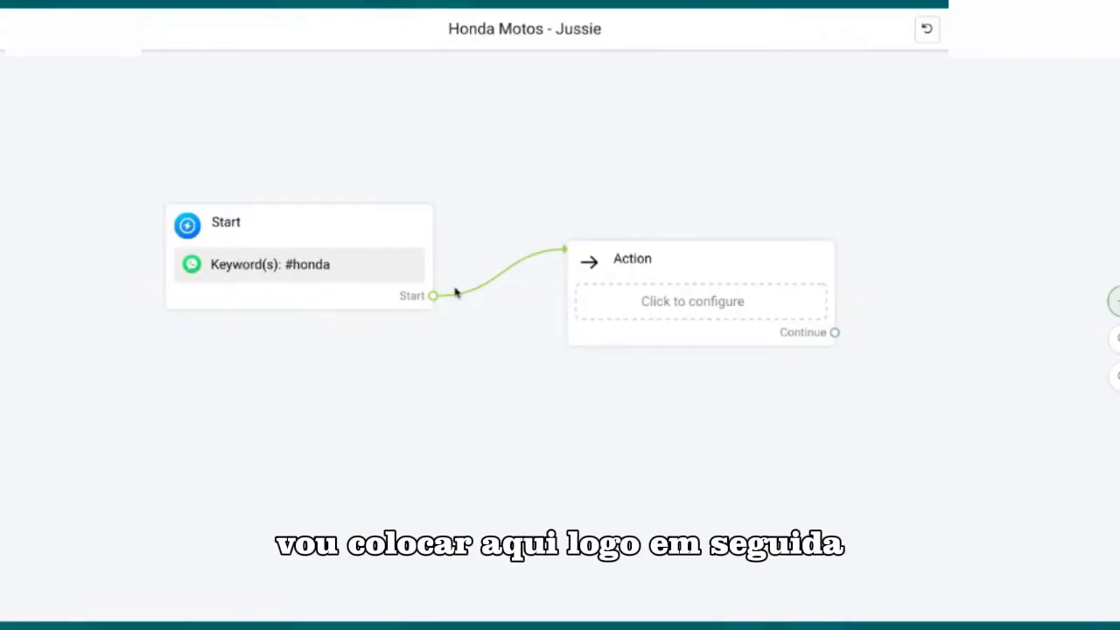
Step: Add an AI query to the Action block after Start with the text "O usuario esta interessado nas motos Honda"
{"action": "mouse_move", "coordinate": [676, 267]}
{"action": "mouse_move", "coordinate": [676, 267]}
{"action": "left_mouse_down"}
{"action": "mouse_move", "coordinate": [674, 251]}
{"action": "mouse_move", "coordinate": [655, 250]}
{"action": "mouse_move", "coordinate": [670, 253]}
{"action": "left_mouse_up"}
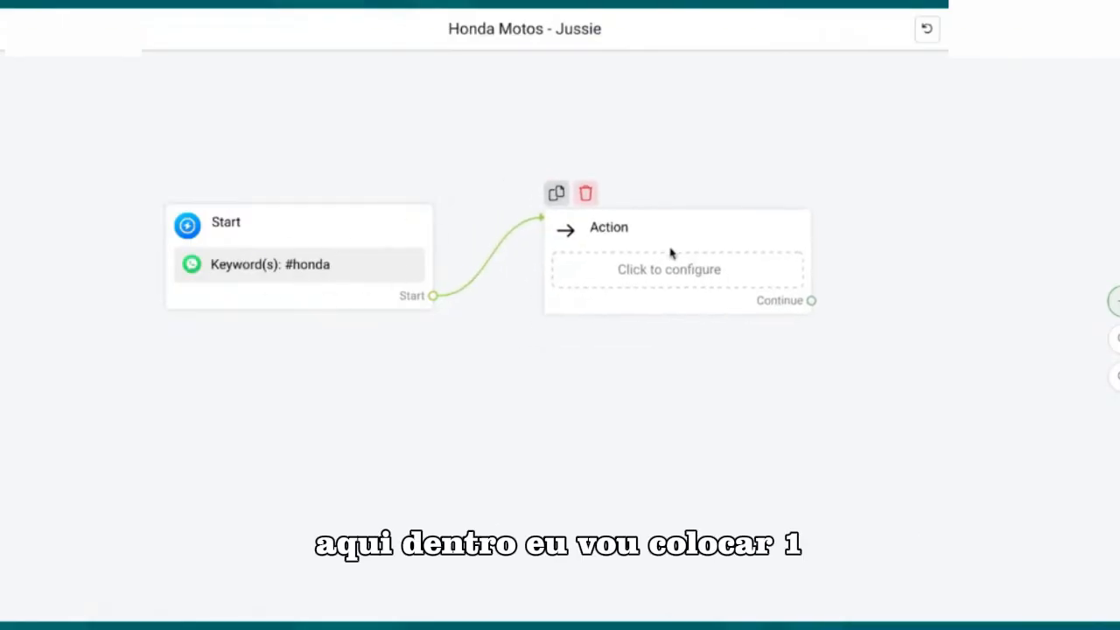
{"action": "left_click", "coordinate": [680, 287]}
{"action": "left_click", "coordinate": [971, 129]}
{"action": "left_click", "coordinate": [914, 251]}
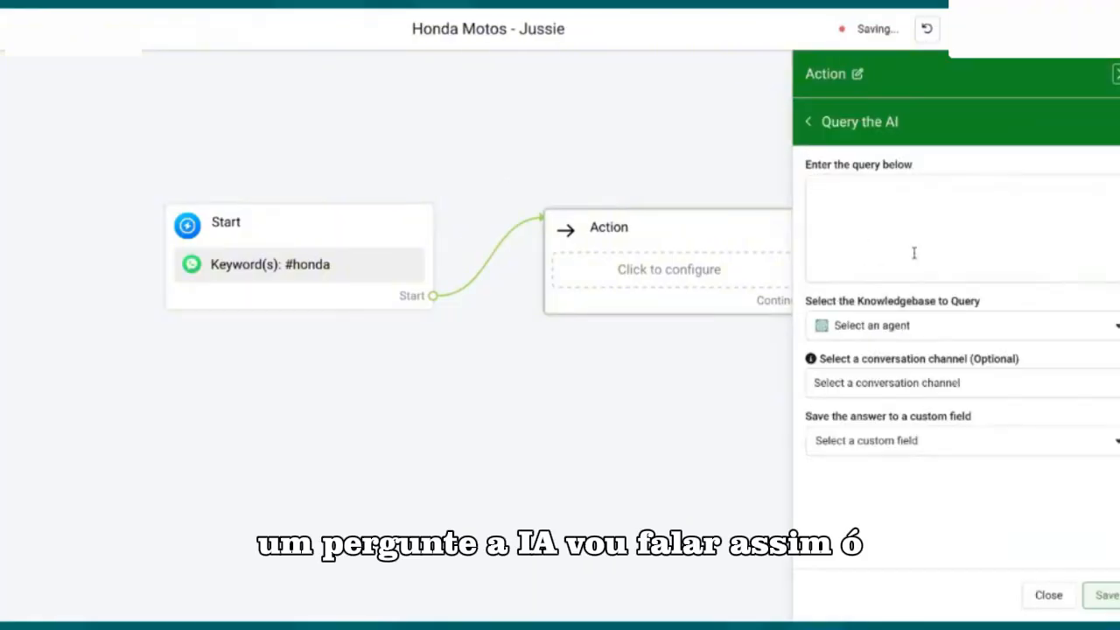
{"action": "left_click", "coordinate": [1007, 212]}
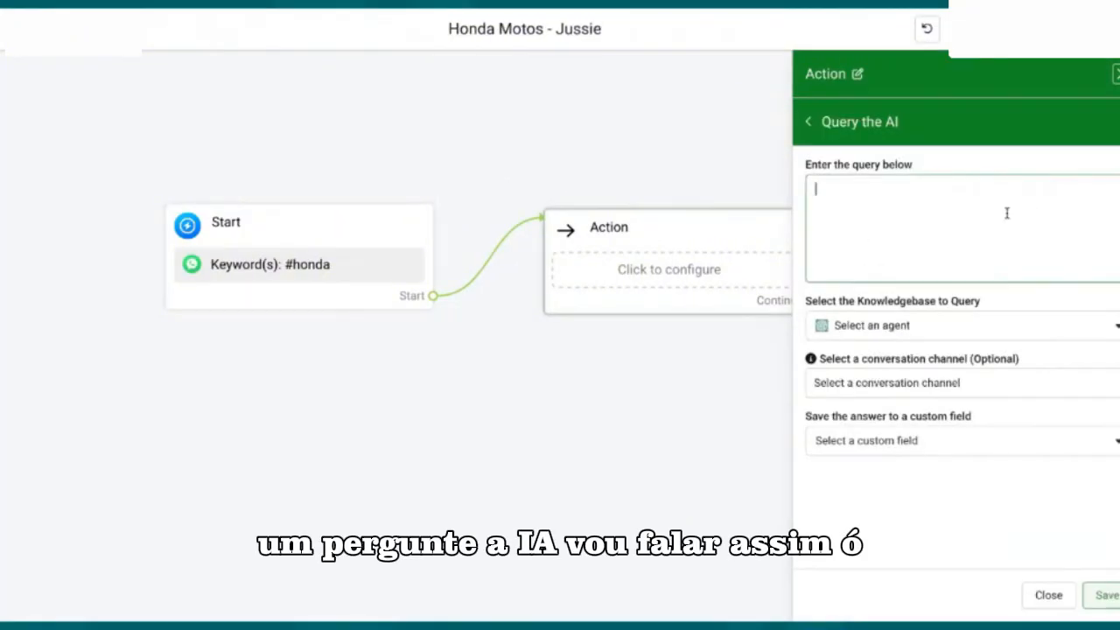
{"action": "type", "text": "O usuario esta interessado nas motos Honda"}
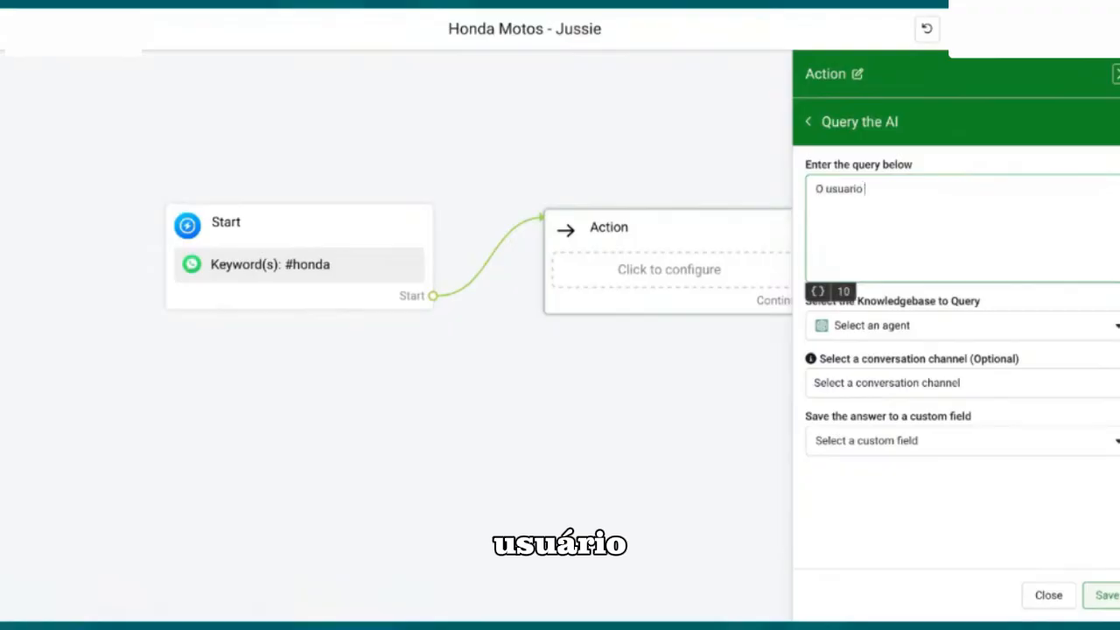
Step: Set the AI query to use Bot_motos_honda and the Whatsapp channel, store the answer in a custom field, and save it
{"action": "left_click", "coordinate": [965, 333]}
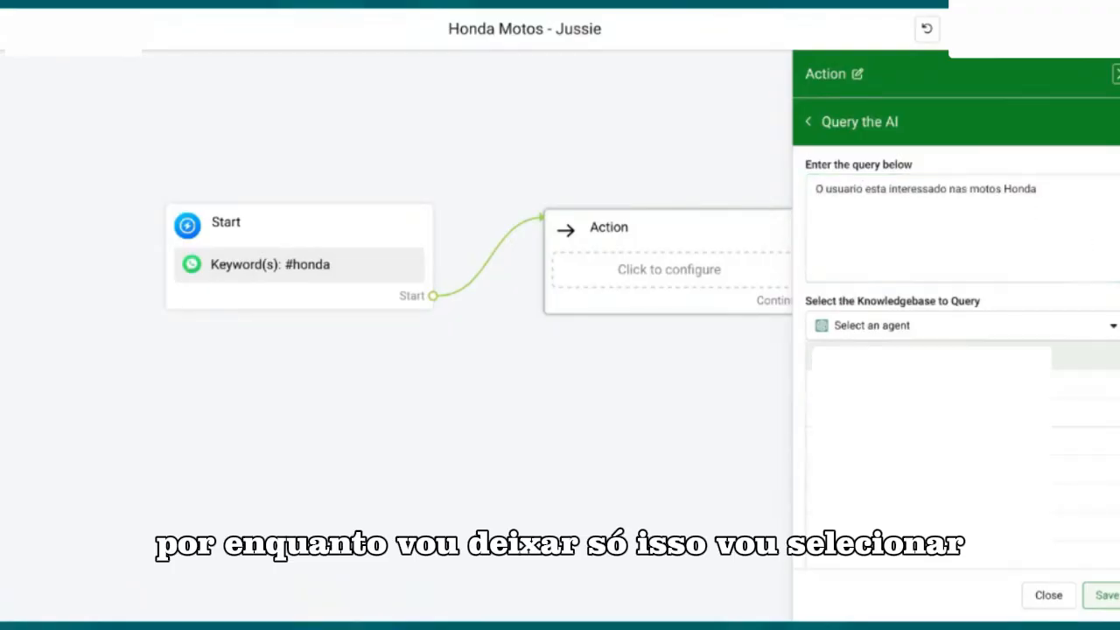
{"action": "left_click", "coordinate": [876, 562]}
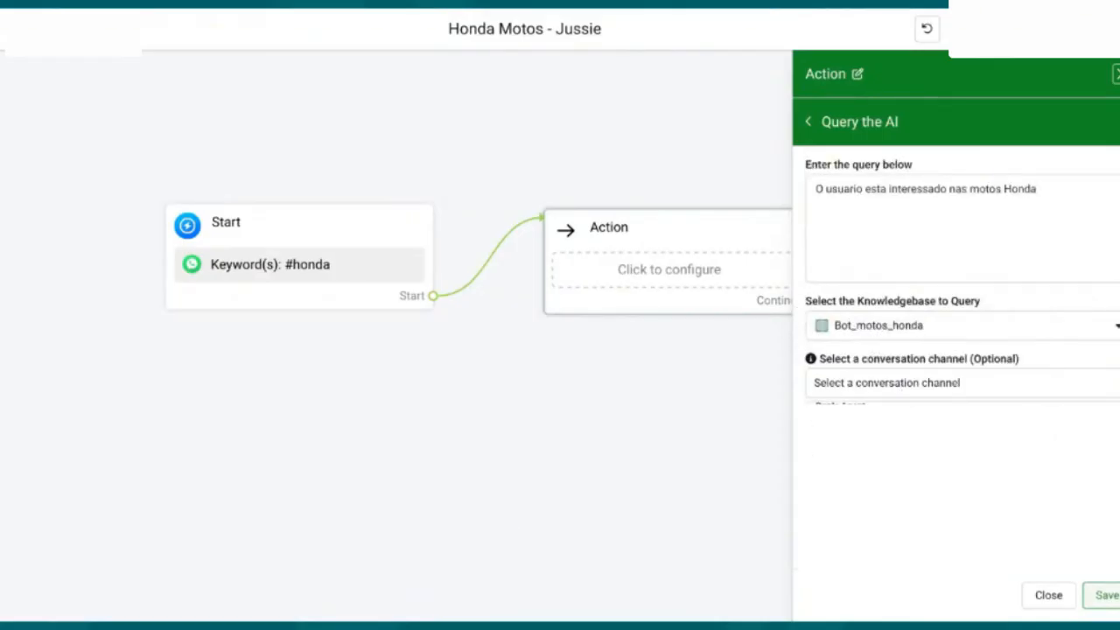
{"action": "left_click", "coordinate": [927, 415]}
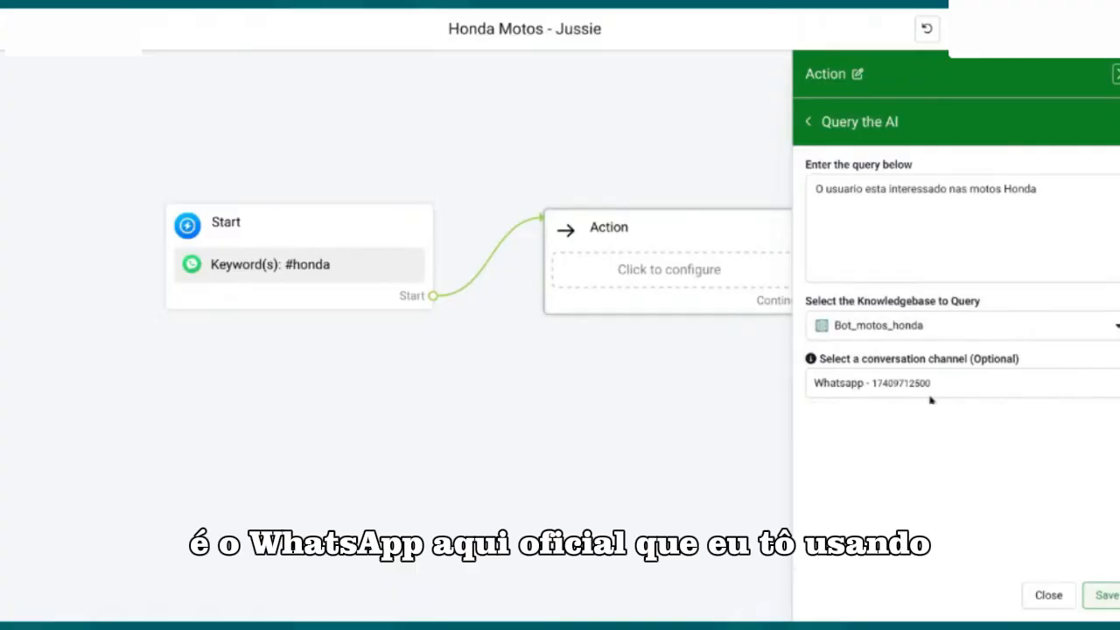
{"action": "scroll", "coordinate": [956, 288], "scroll_direction": "down", "scroll_amount": 1}
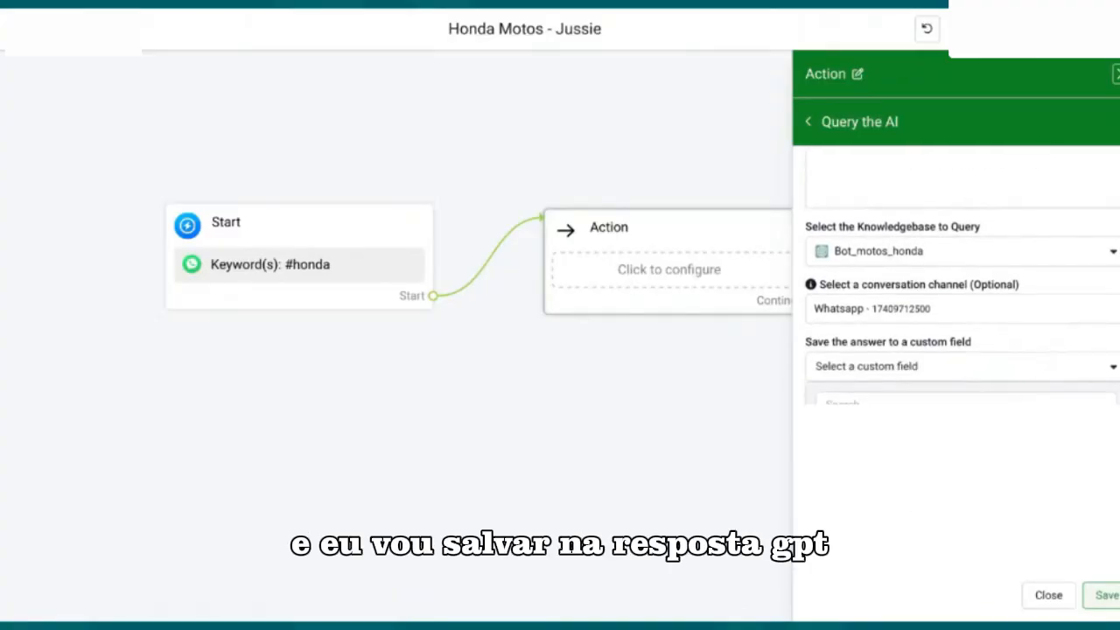
{"action": "scroll", "coordinate": [956, 288], "scroll_direction": "up", "scroll_amount": 1}
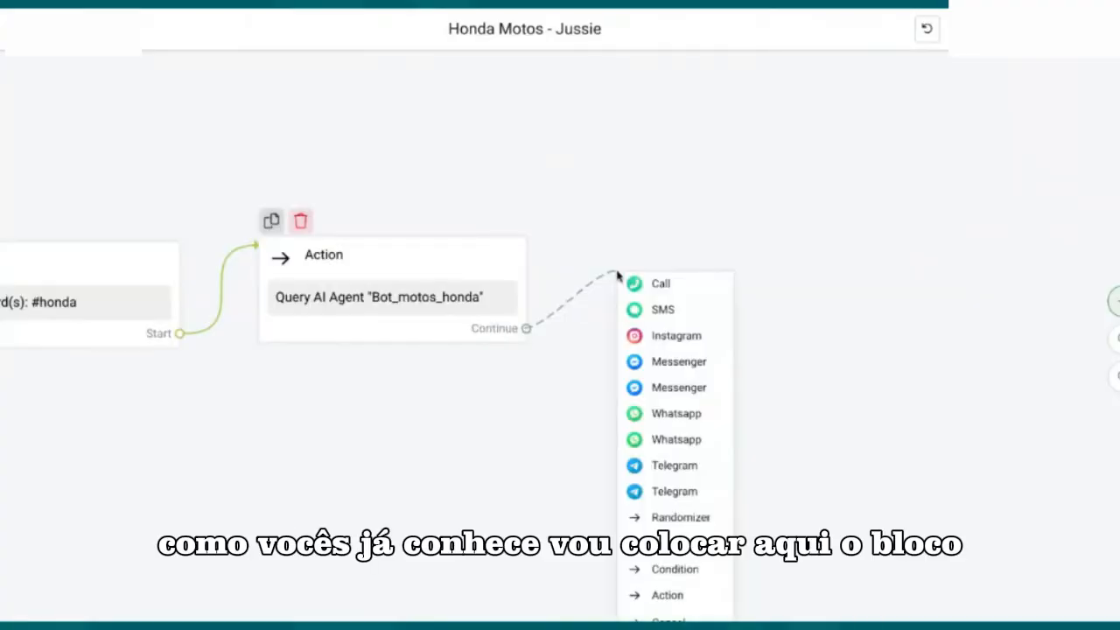
Step: Add a Whatsapp block after the Action block with a ChatGPT Question that uses the Bot_motos_honda assistant
{"action": "left_click", "coordinate": [677, 417]}
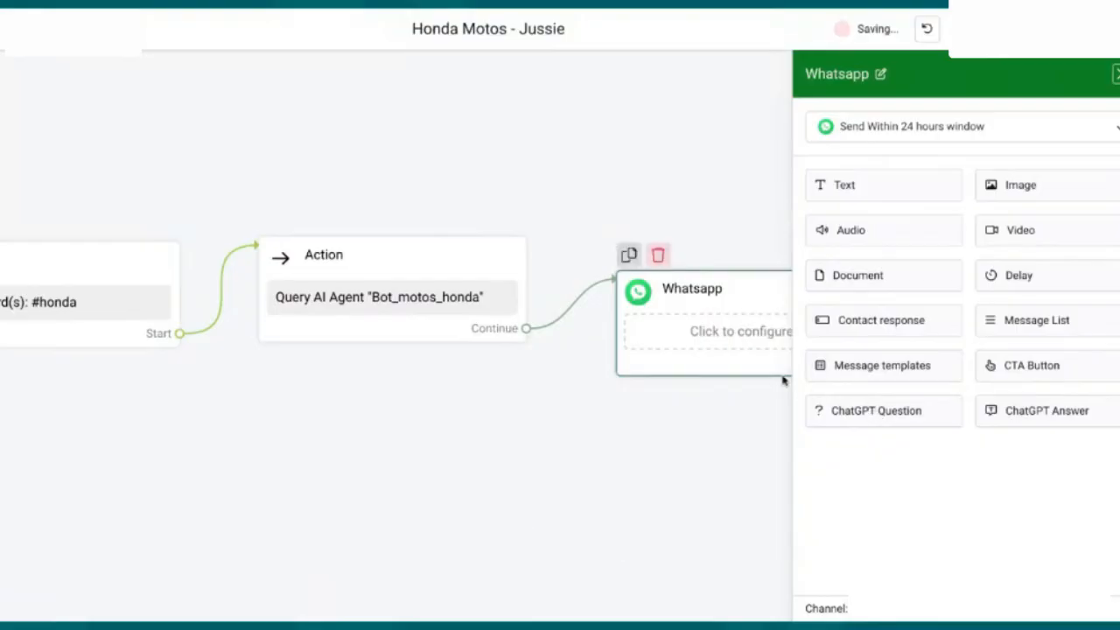
{"action": "left_click", "coordinate": [875, 215]}
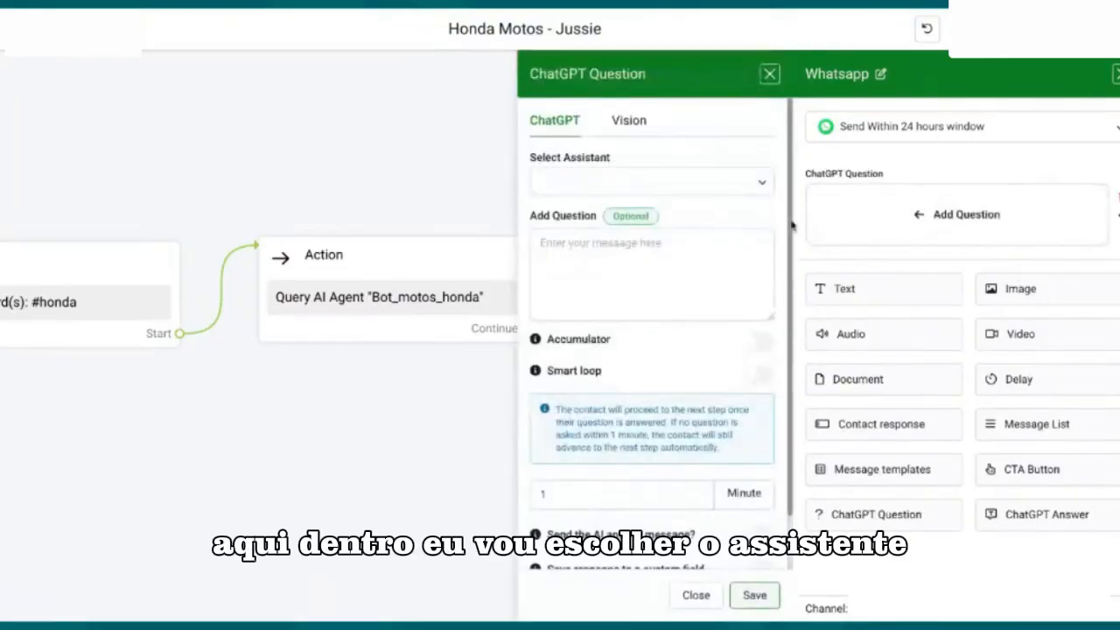
{"action": "left_click", "coordinate": [628, 189]}
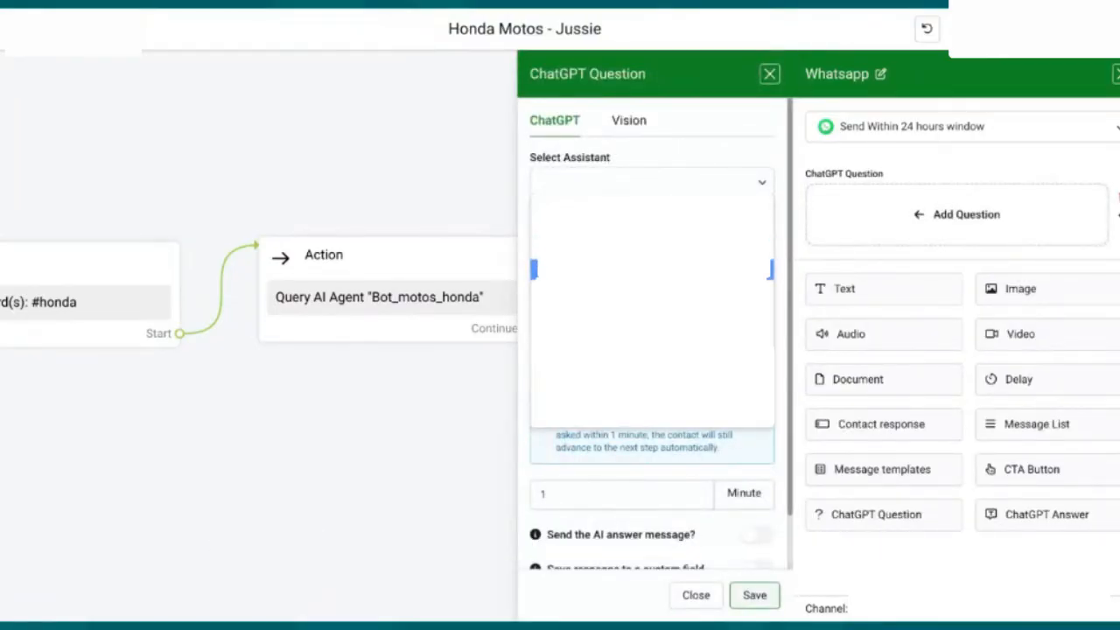
{"action": "scroll", "coordinate": [605, 298], "scroll_direction": "down", "scroll_amount": 2}
{"action": "left_click", "coordinate": [601, 348]}
{"action": "scroll", "coordinate": [590, 221], "scroll_direction": "up", "scroll_amount": 1}
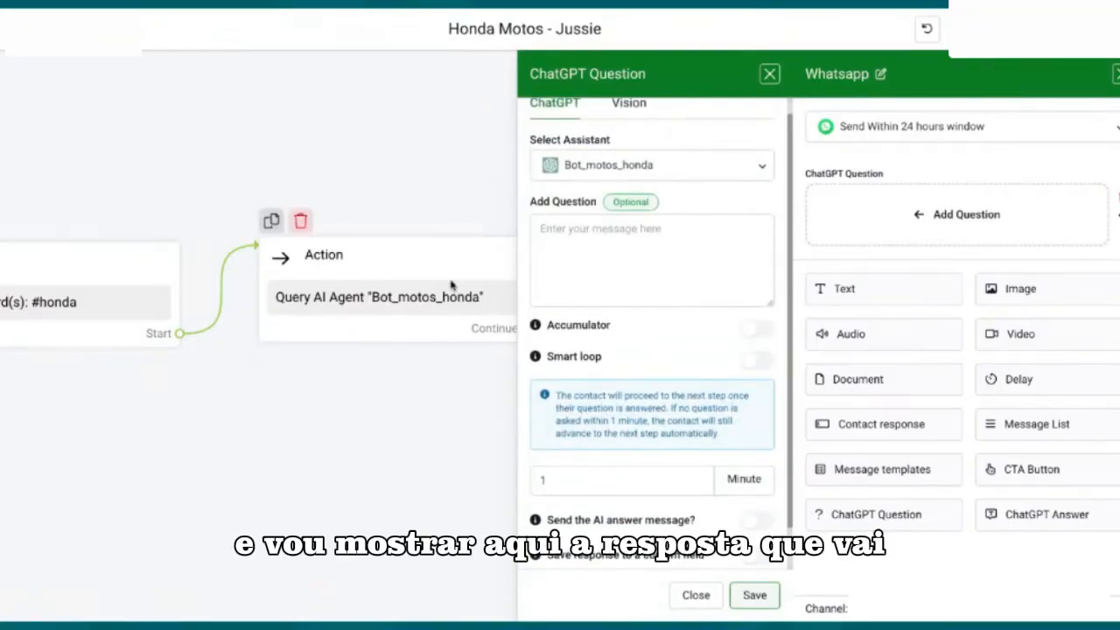
Step: Insert the Resposta GPT custom field as the question text of the ChatGPT Question
{"action": "left_click", "coordinate": [604, 234]}
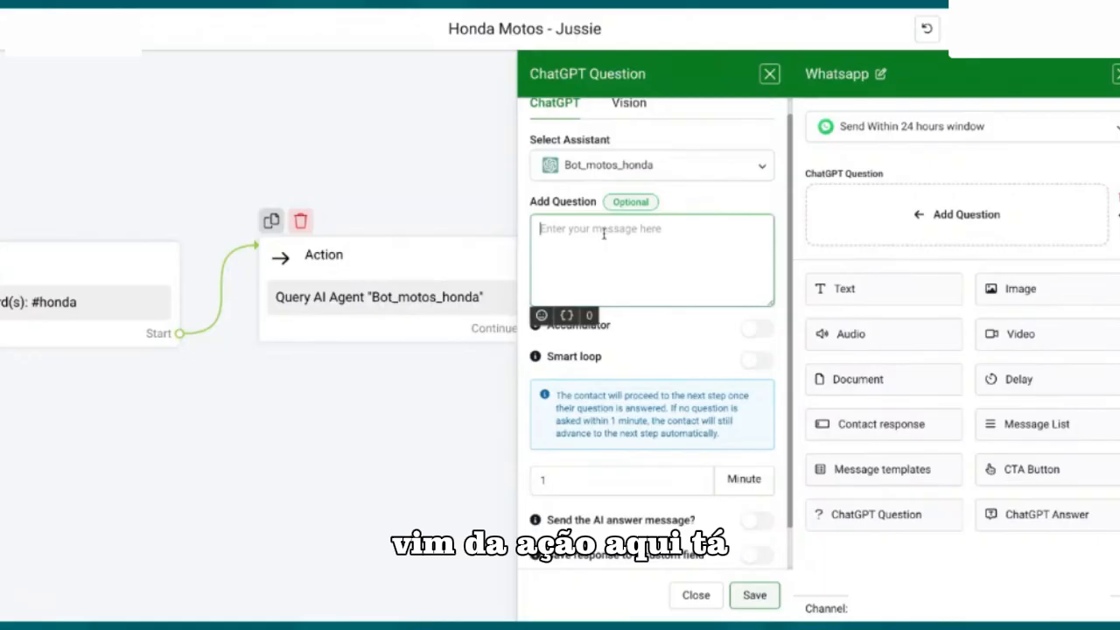
{"action": "left_click", "coordinate": [567, 315]}
{"action": "left_click", "coordinate": [574, 413]}
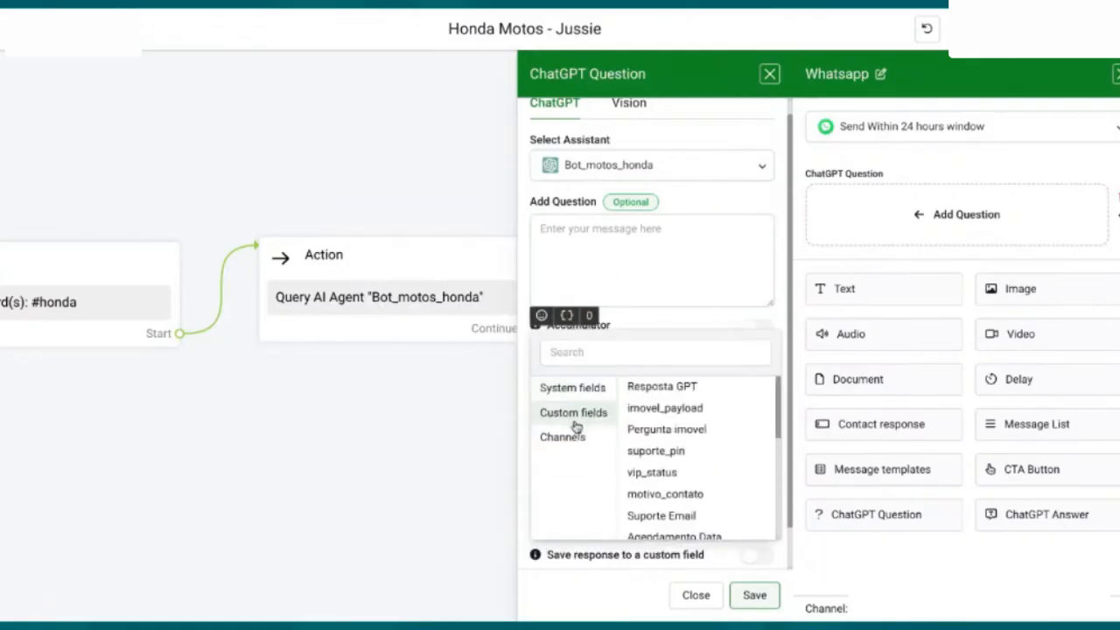
{"action": "left_click", "coordinate": [670, 387]}
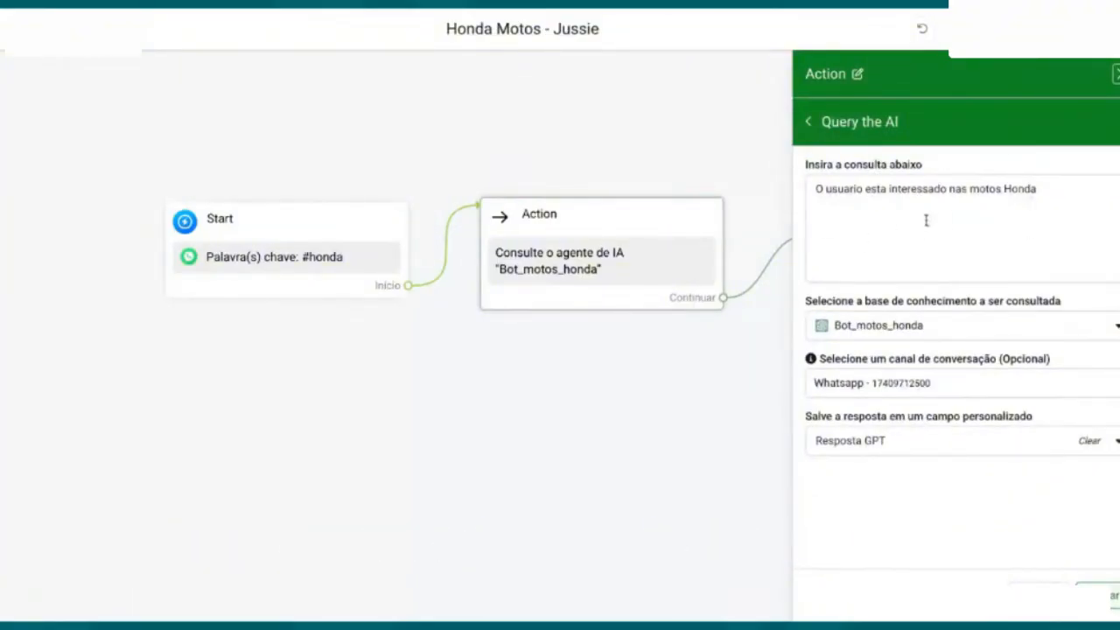
Step: Append "o nome do usuario é" and the contact's first-name variable to the Action block's AI query and save it
{"action": "left_click", "coordinate": [1037, 189]}
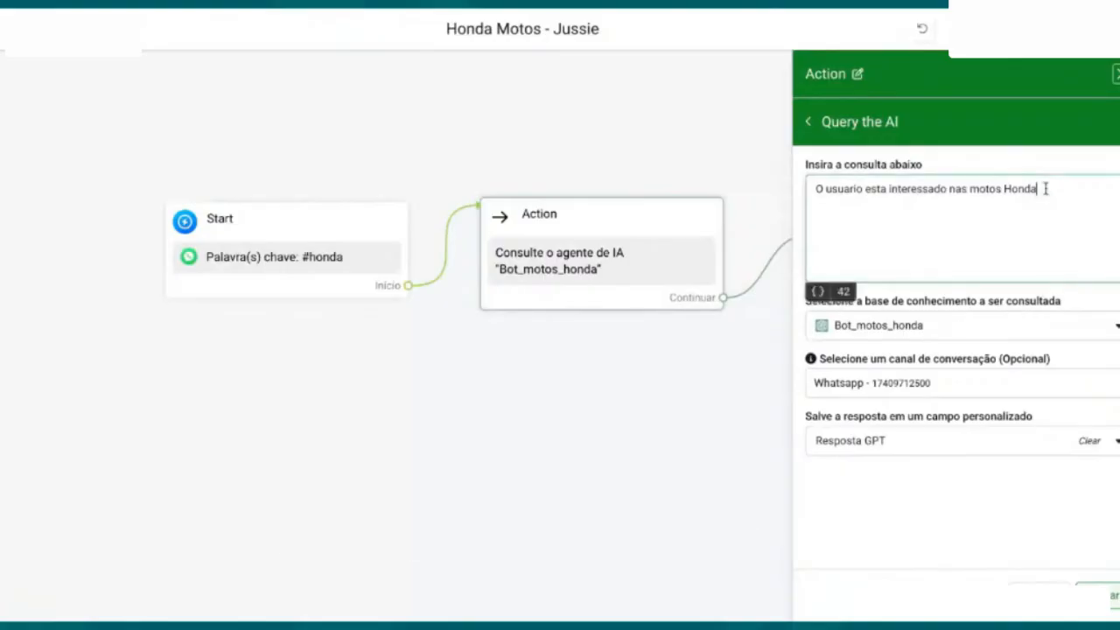
{"action": "type", "text": "o nome do usuario "}
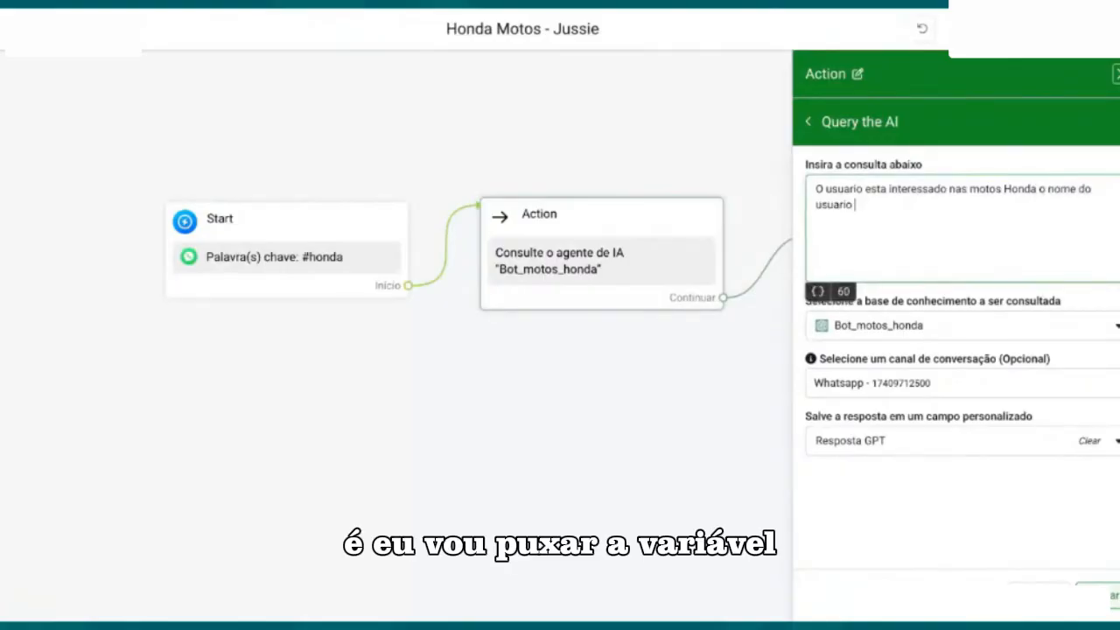
{"action": "type", "text": "é"}
{"action": "left_click", "coordinate": [817, 290]}
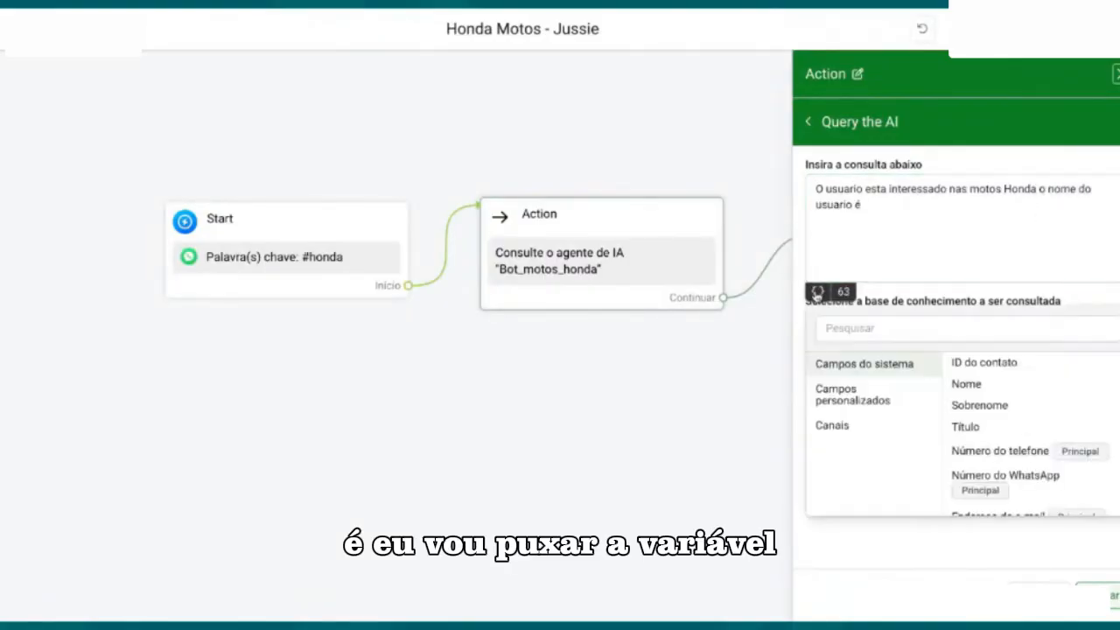
{"action": "left_click", "coordinate": [974, 385]}
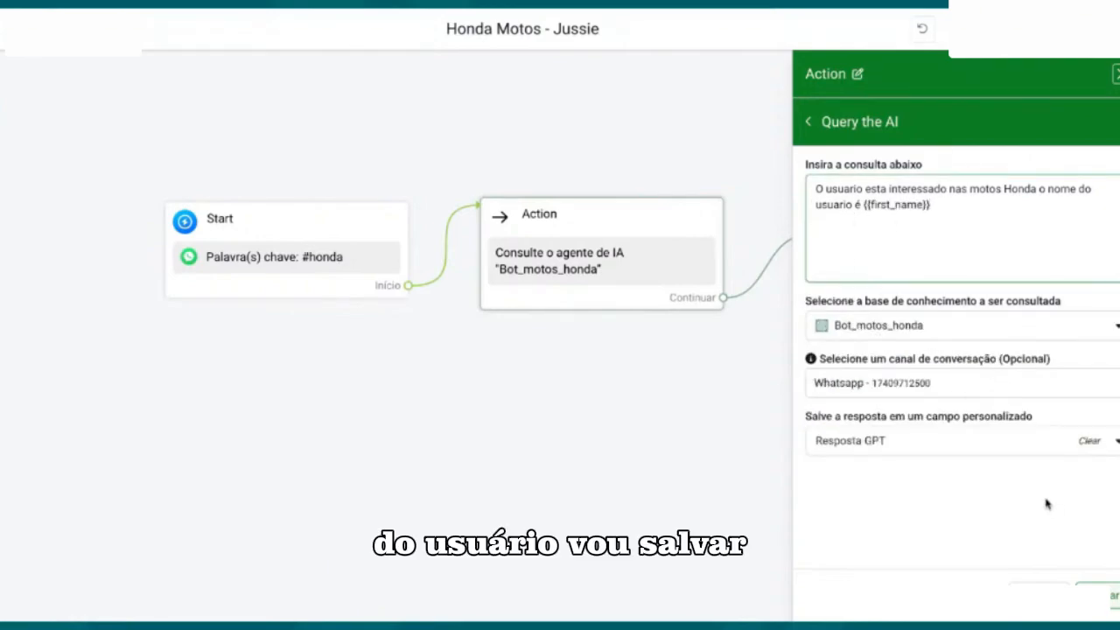
{"action": "left_click", "coordinate": [1077, 595]}
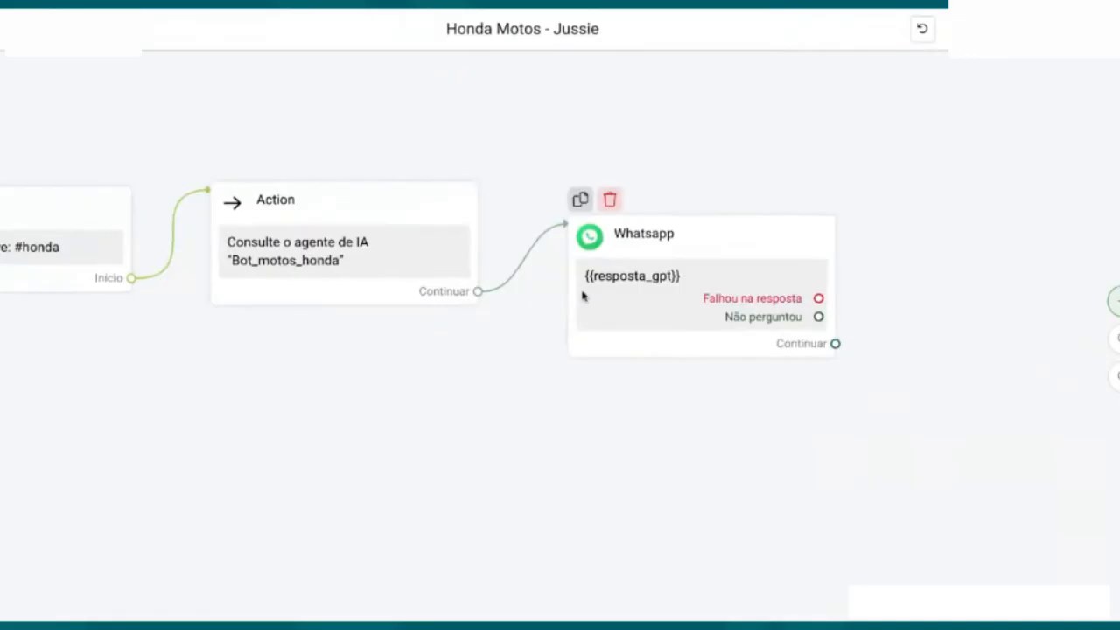
Step: Set the Whatsapp block's ChatGPT question to store its answer in the Resposta GPT custom field and save the question
{"action": "left_click", "coordinate": [585, 298]}
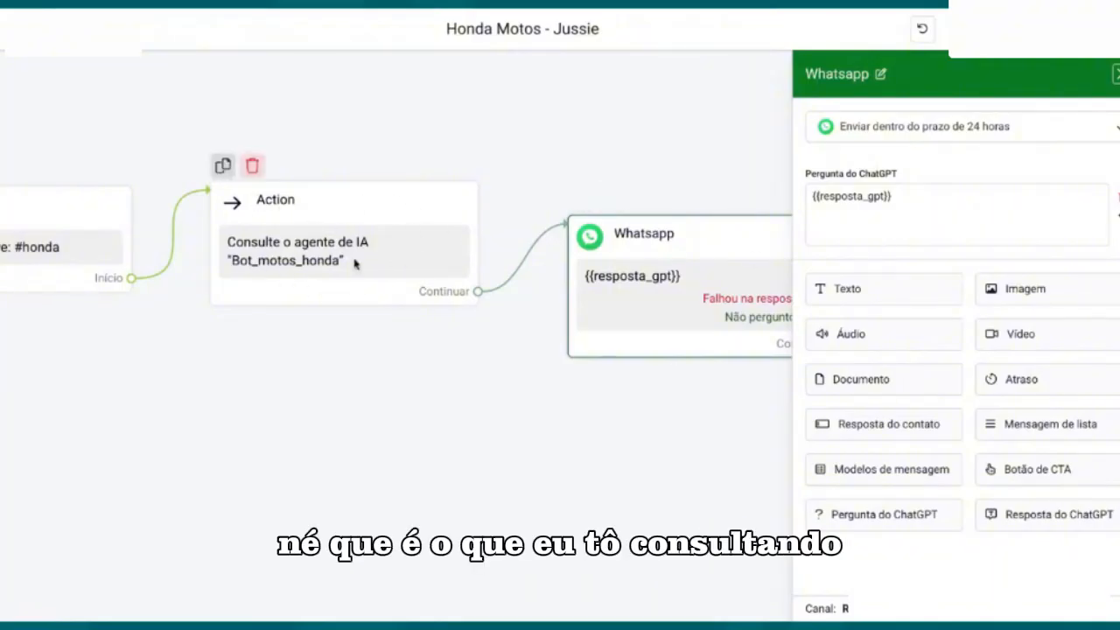
{"action": "left_click", "coordinate": [936, 225]}
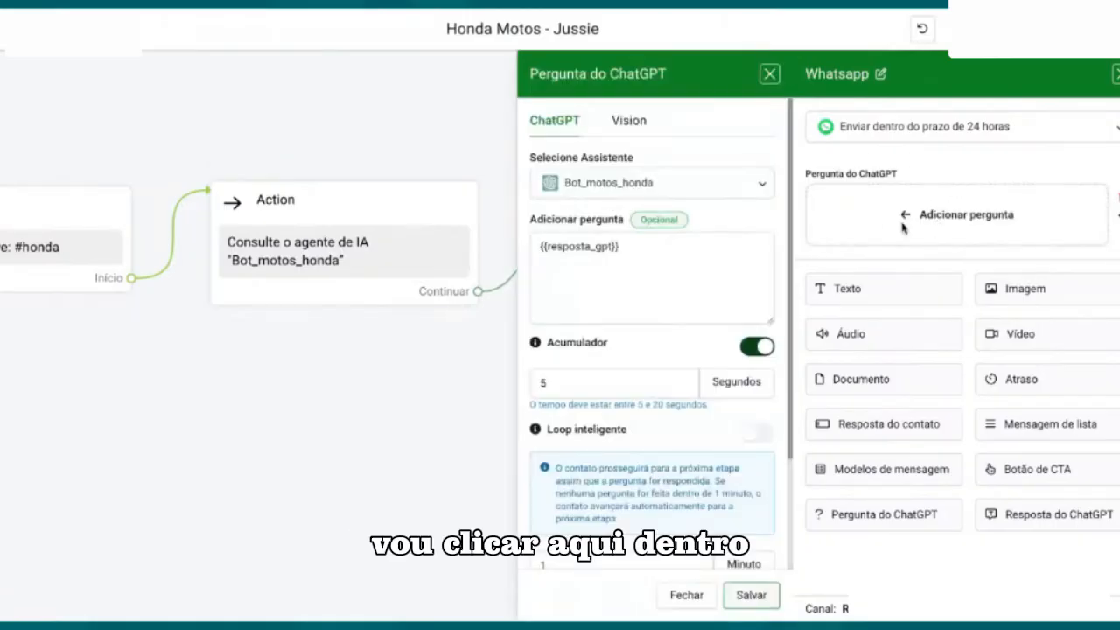
{"action": "scroll", "coordinate": [656, 270], "scroll_direction": "down", "scroll_amount": 2}
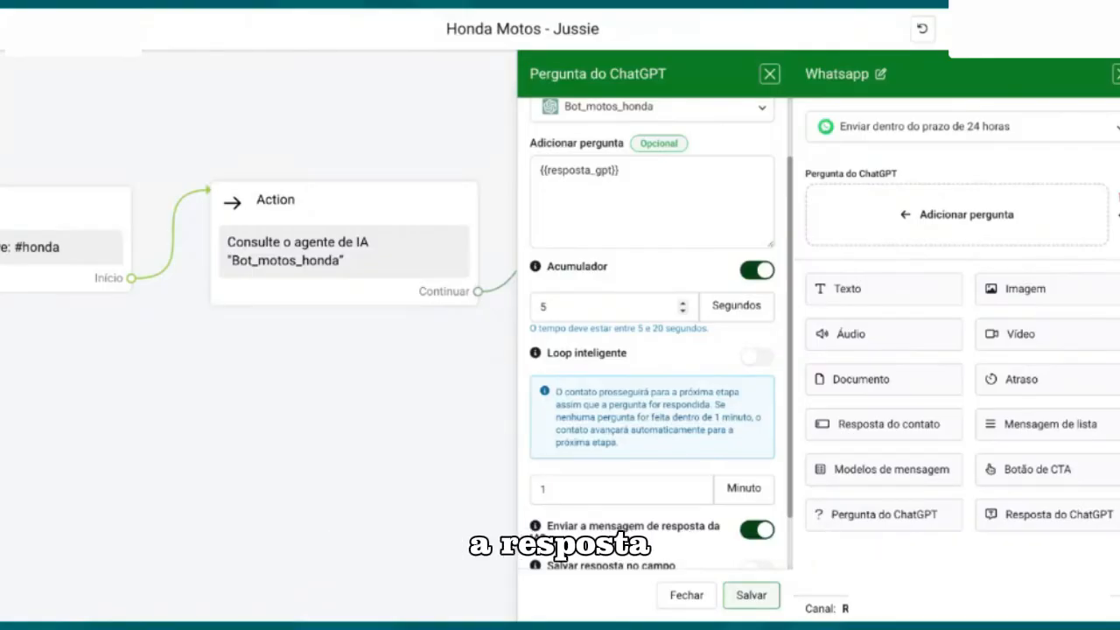
{"action": "scroll", "coordinate": [630, 360], "scroll_direction": "down", "scroll_amount": 1}
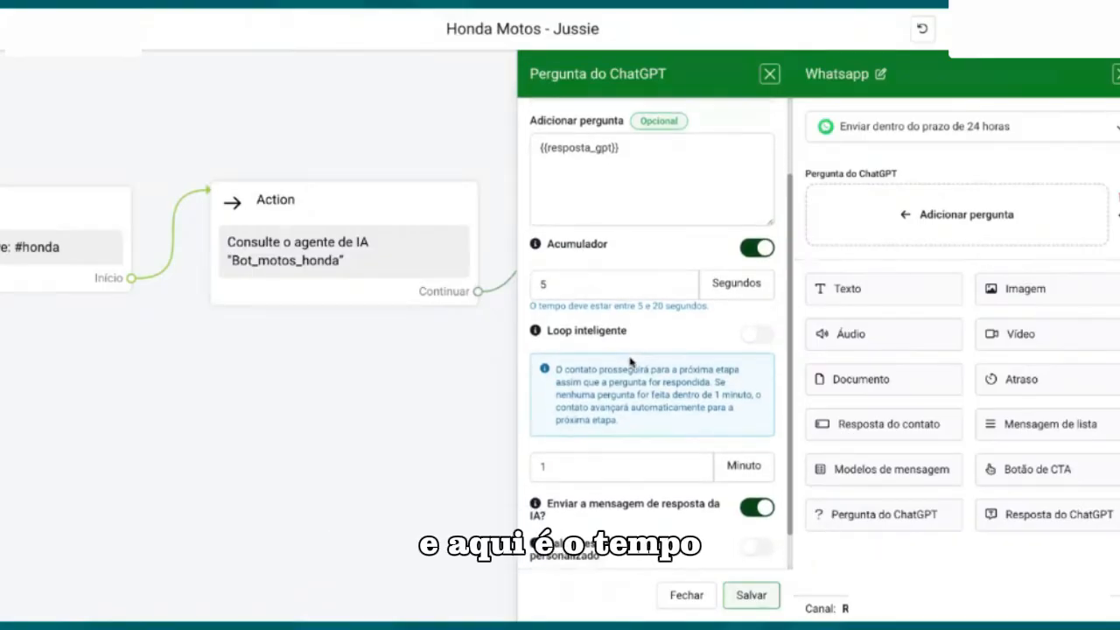
{"action": "scroll", "coordinate": [630, 360], "scroll_direction": "down", "scroll_amount": 2}
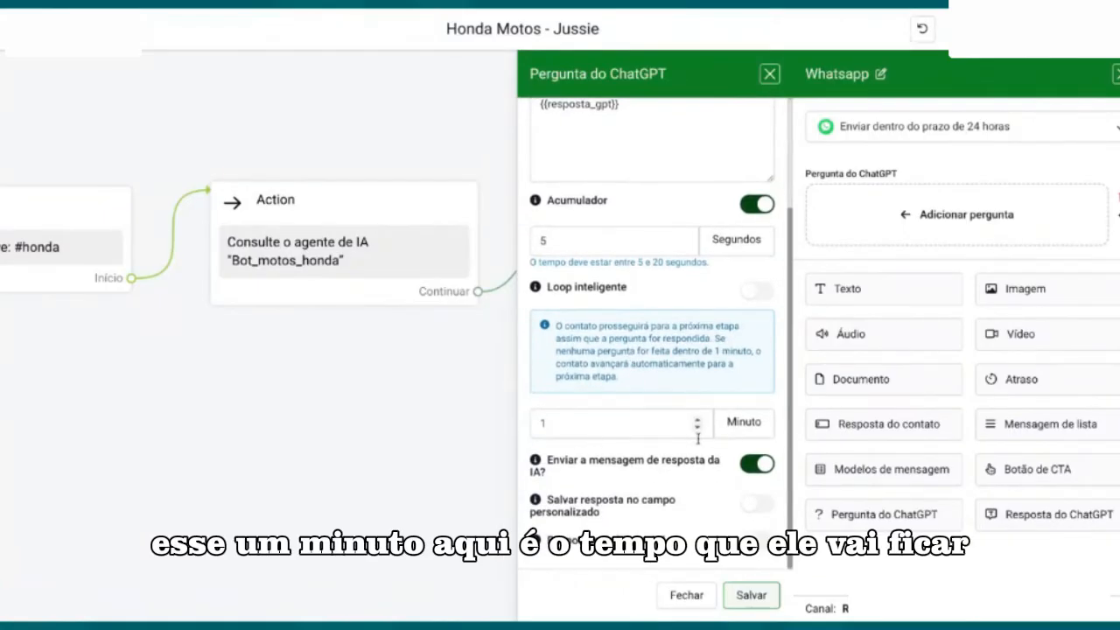
{"action": "left_click_drag", "start_coordinate": [551, 423], "coordinate": [509, 423]}
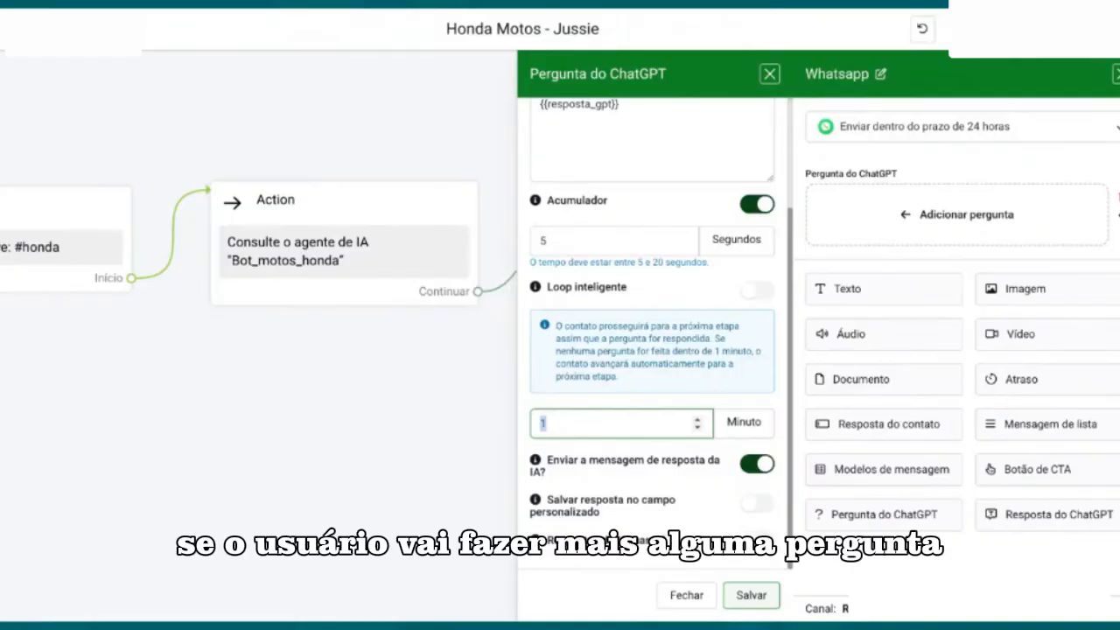
{"action": "left_click", "coordinate": [544, 405]}
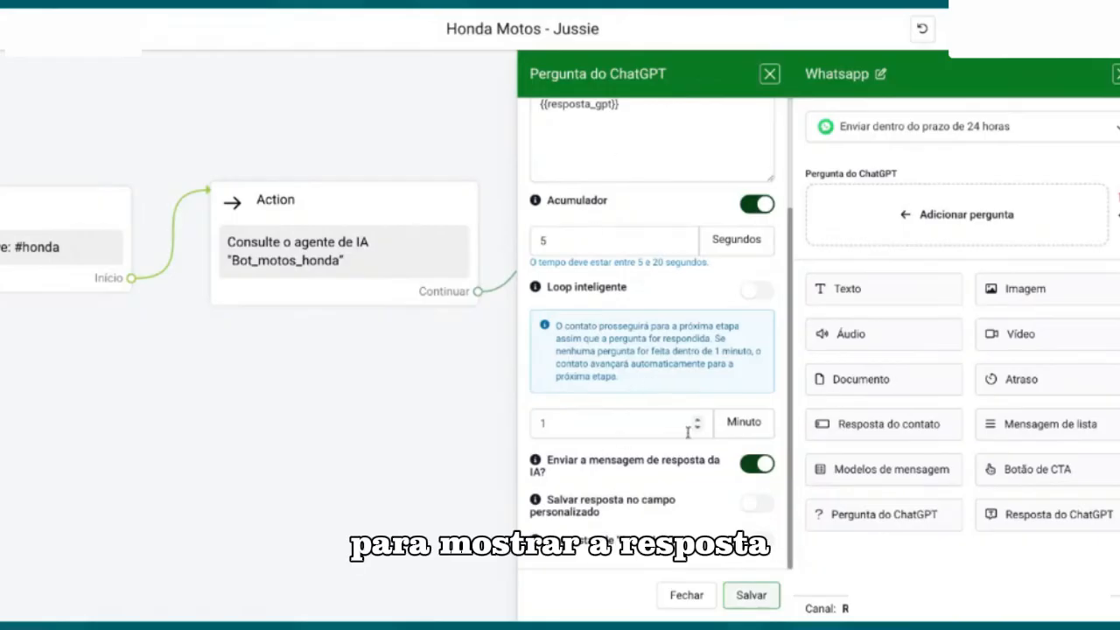
{"action": "left_click", "coordinate": [757, 503]}
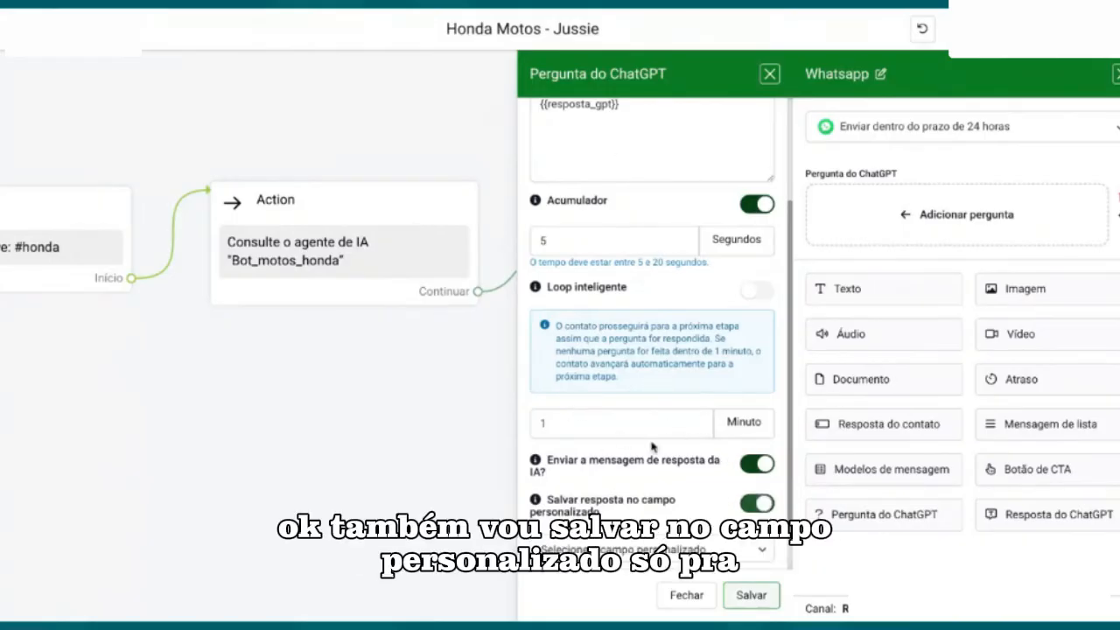
{"action": "scroll", "coordinate": [651, 447], "scroll_direction": "down", "scroll_amount": 1}
{"action": "left_click", "coordinate": [604, 504]}
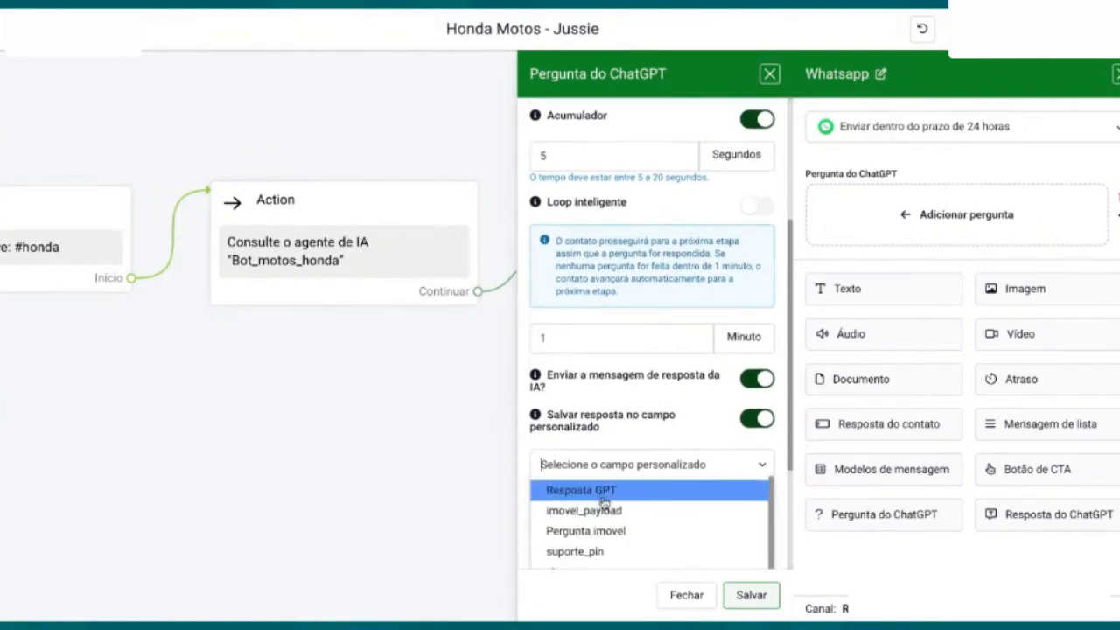
{"action": "left_click", "coordinate": [602, 495]}
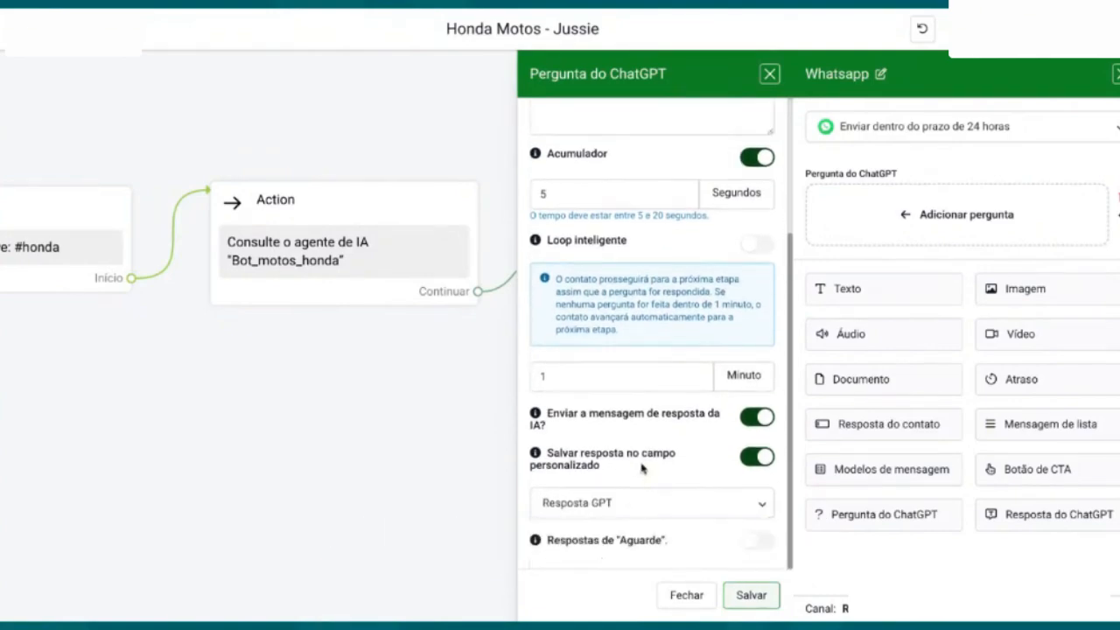
{"action": "left_click", "coordinate": [734, 598]}
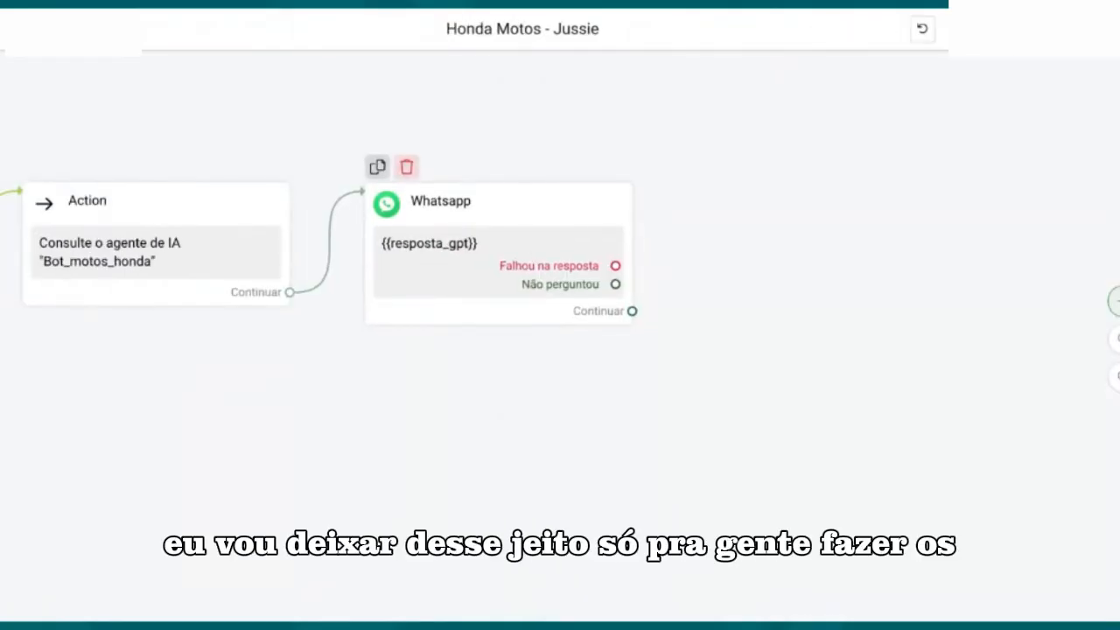
Step: Check the connected Start, Action and Whatsapp blocks and publish the Honda Motos flow
{"action": "left_click_drag", "start_coordinate": [542, 379], "coordinate": [774, 399]}
{"action": "left_click_drag", "start_coordinate": [516, 396], "coordinate": [694, 372]}
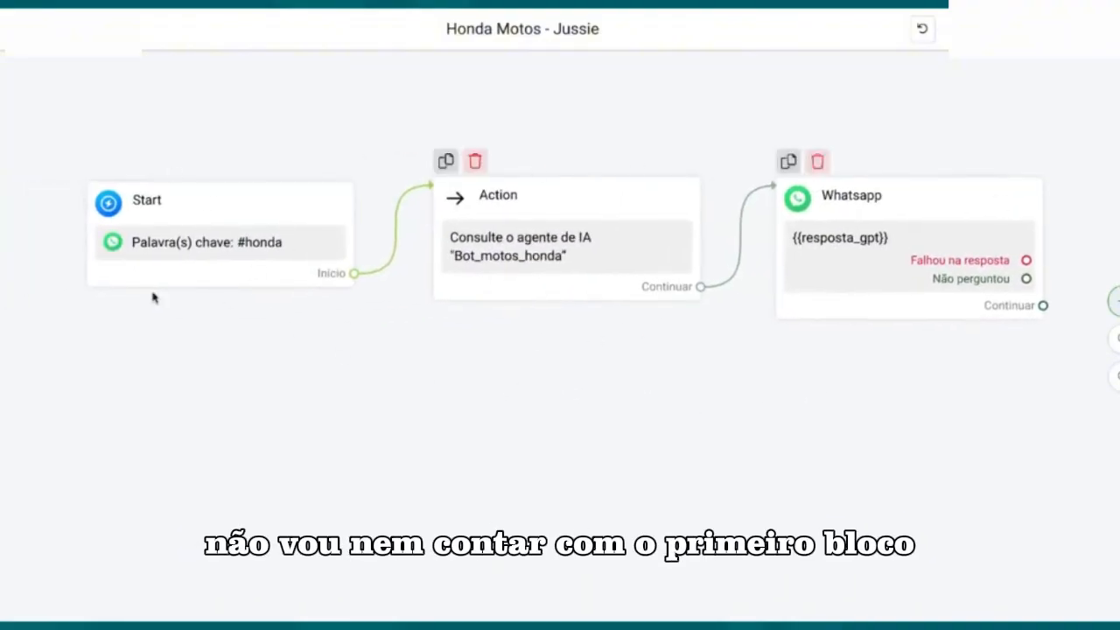
{"action": "left_click_drag", "start_coordinate": [777, 378], "coordinate": [643, 377]}
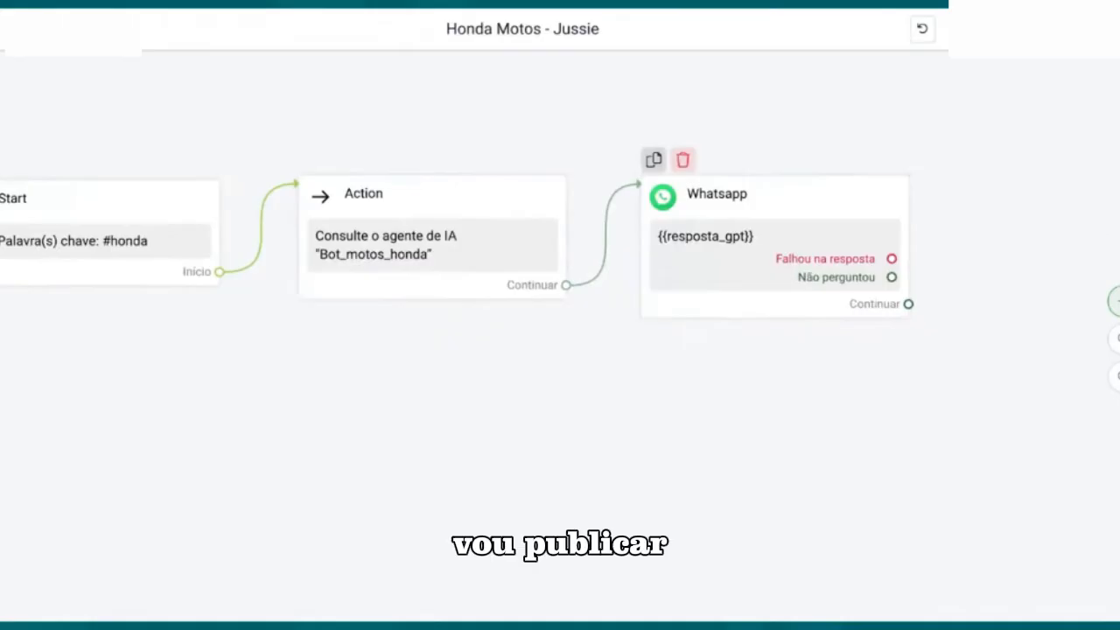
{"action": "left_click", "coordinate": [1022, 31]}
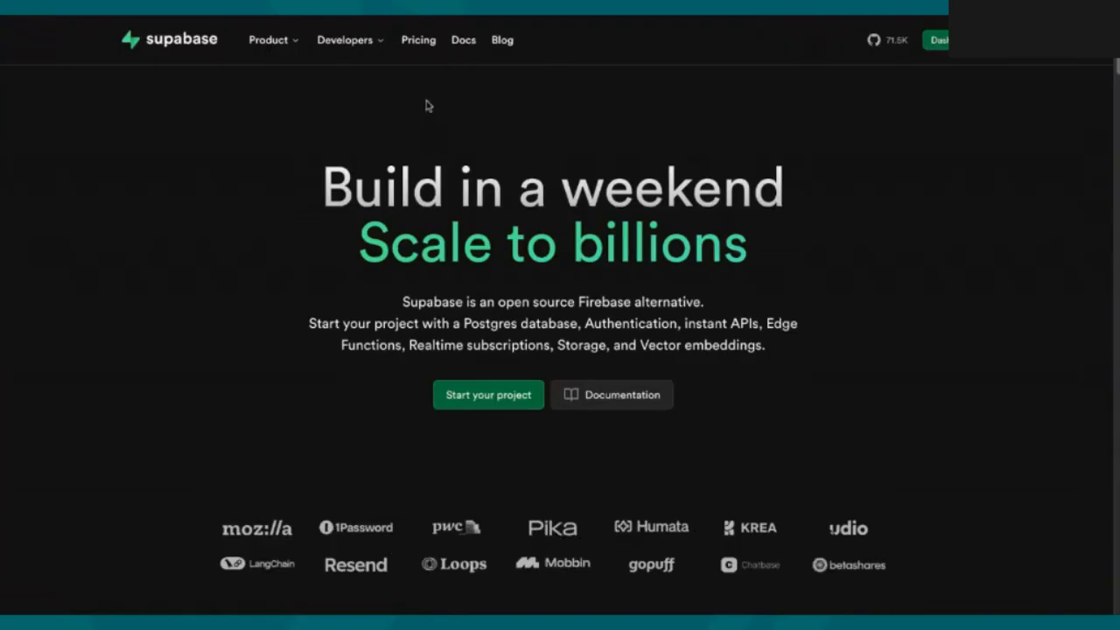
Step: Review the Supabase pricing plans, examining the Free plan's API request, bandwidth and file storage limits
{"action": "left_click", "coordinate": [418, 41]}
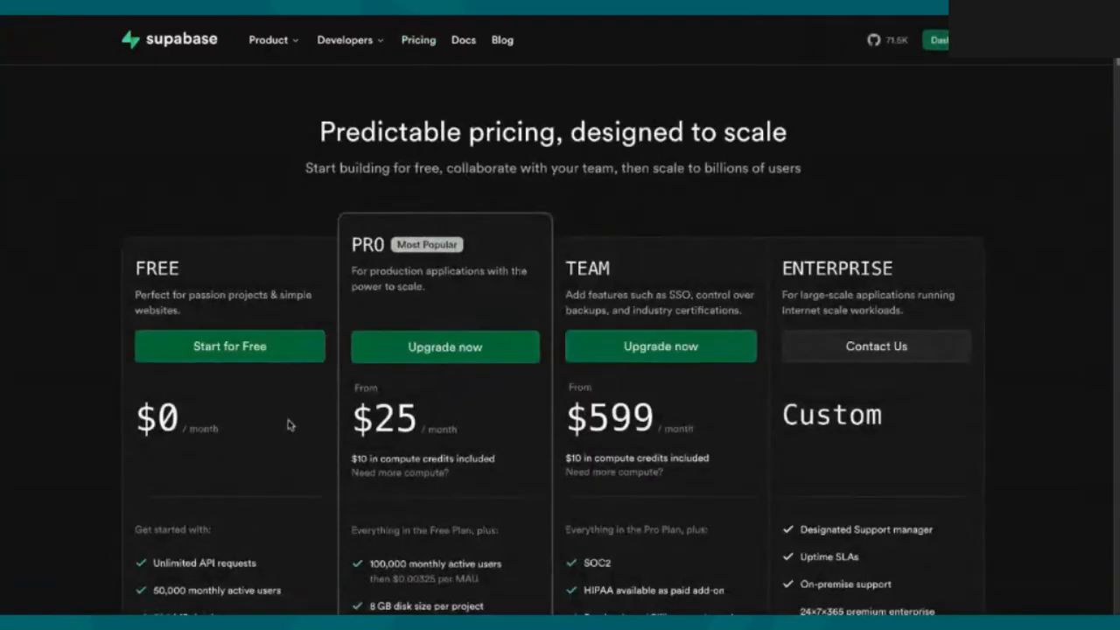
{"action": "scroll", "coordinate": [300, 426], "scroll_direction": "down", "scroll_amount": 1}
{"action": "left_click_drag", "start_coordinate": [146, 232], "coordinate": [175, 235]}
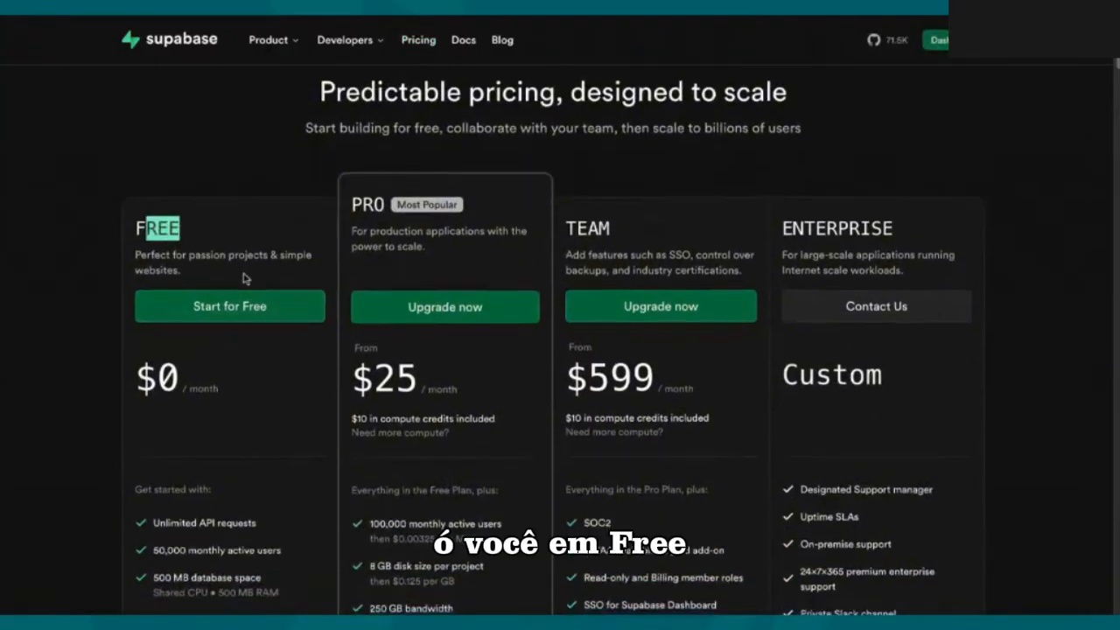
{"action": "scroll", "coordinate": [245, 293], "scroll_direction": "down", "scroll_amount": 2}
{"action": "left_click_drag", "start_coordinate": [258, 367], "coordinate": [152, 365]}
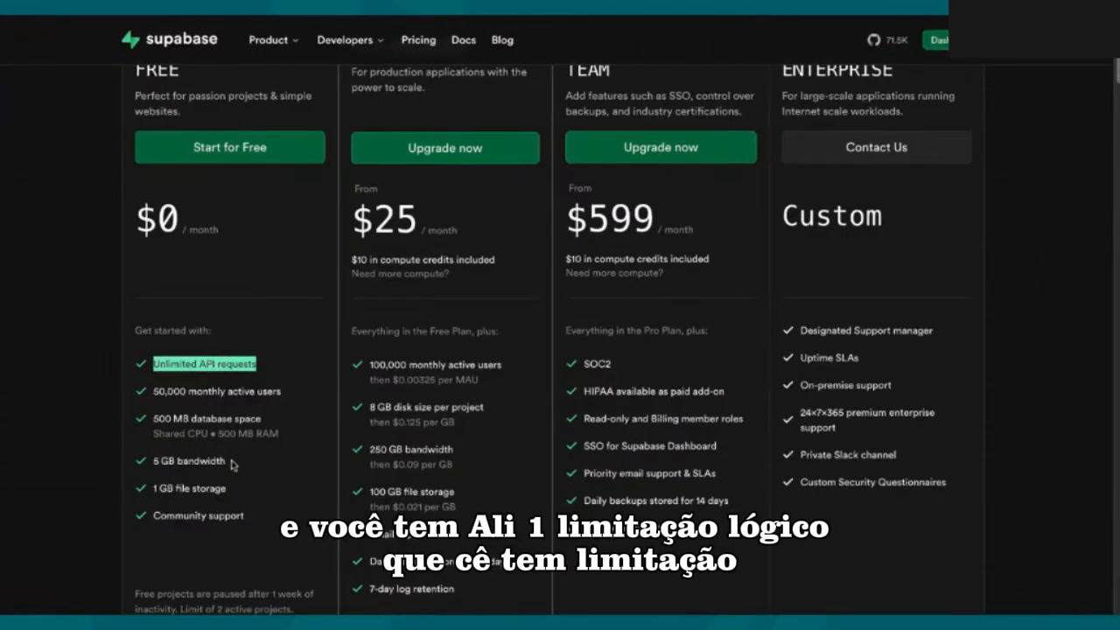
{"action": "left_click_drag", "start_coordinate": [235, 492], "coordinate": [155, 461]}
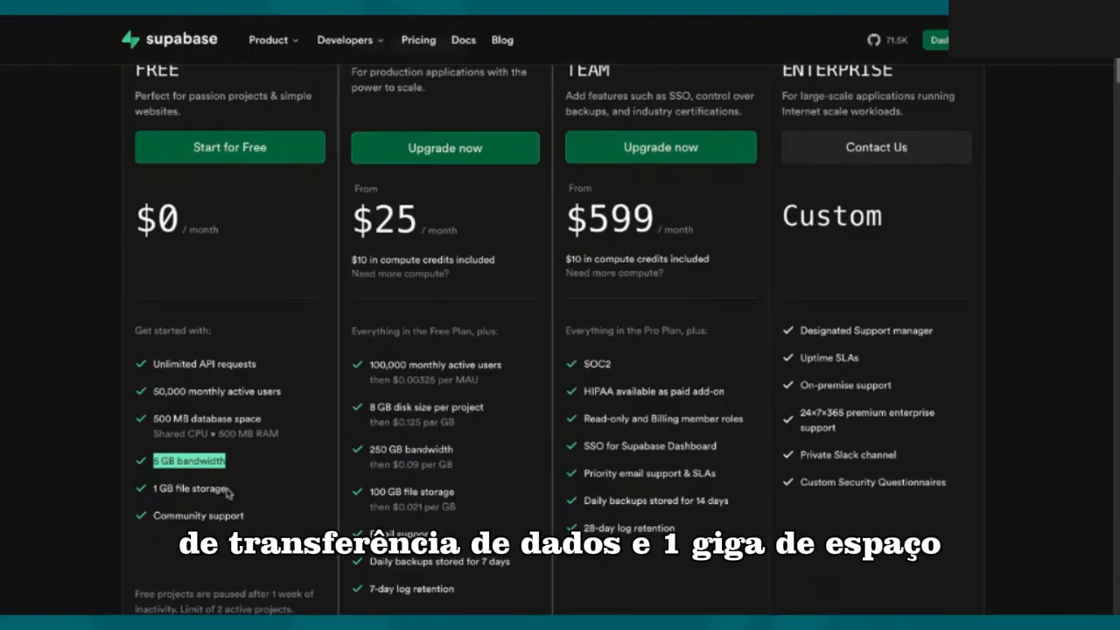
{"action": "left_click_drag", "start_coordinate": [229, 490], "coordinate": [154, 488]}
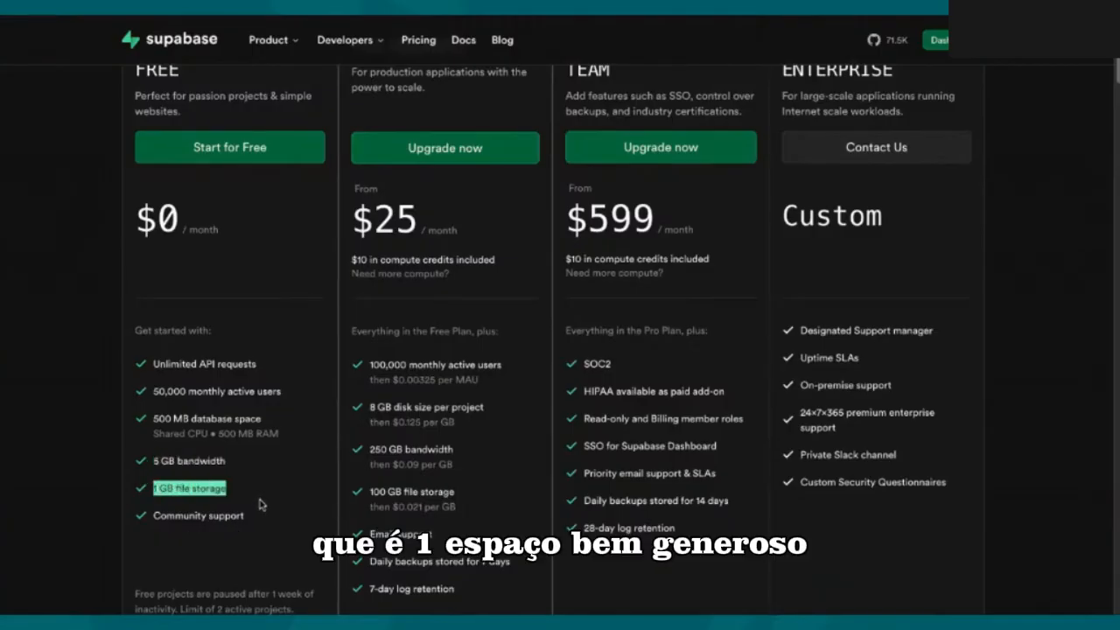
{"action": "scroll", "coordinate": [262, 506], "scroll_direction": "up", "scroll_amount": 2}
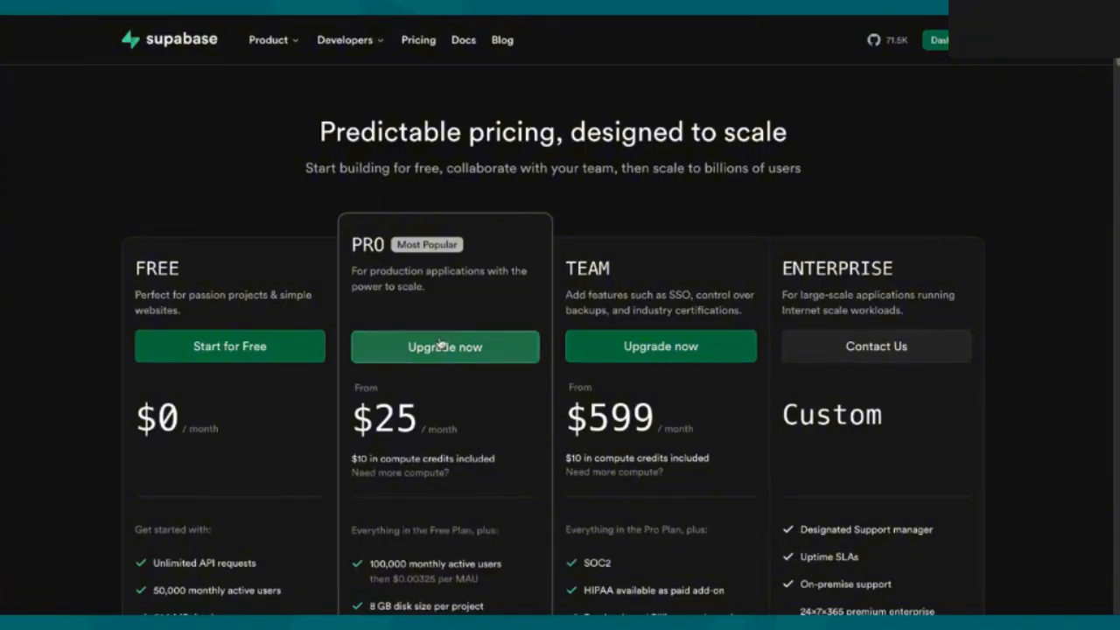
{"action": "scroll", "coordinate": [452, 292], "scroll_direction": "down", "scroll_amount": 3}
{"action": "scroll", "coordinate": [452, 376], "scroll_direction": "up", "scroll_amount": 3}
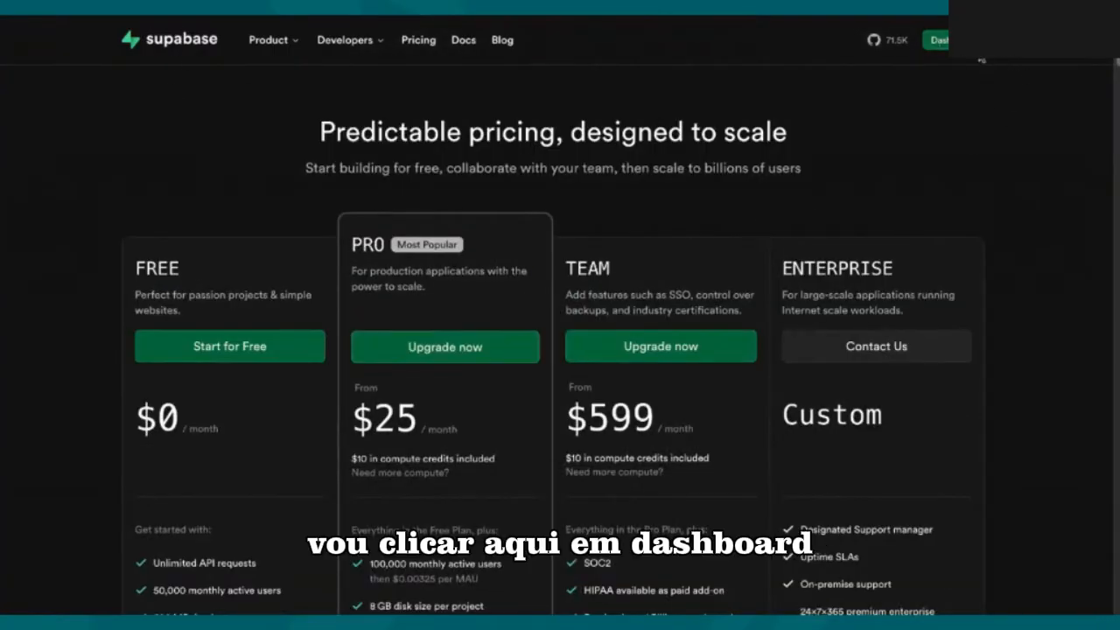
Step: Go to the Supabase dashboard and open the mktseven project
{"action": "left_click", "coordinate": [954, 40]}
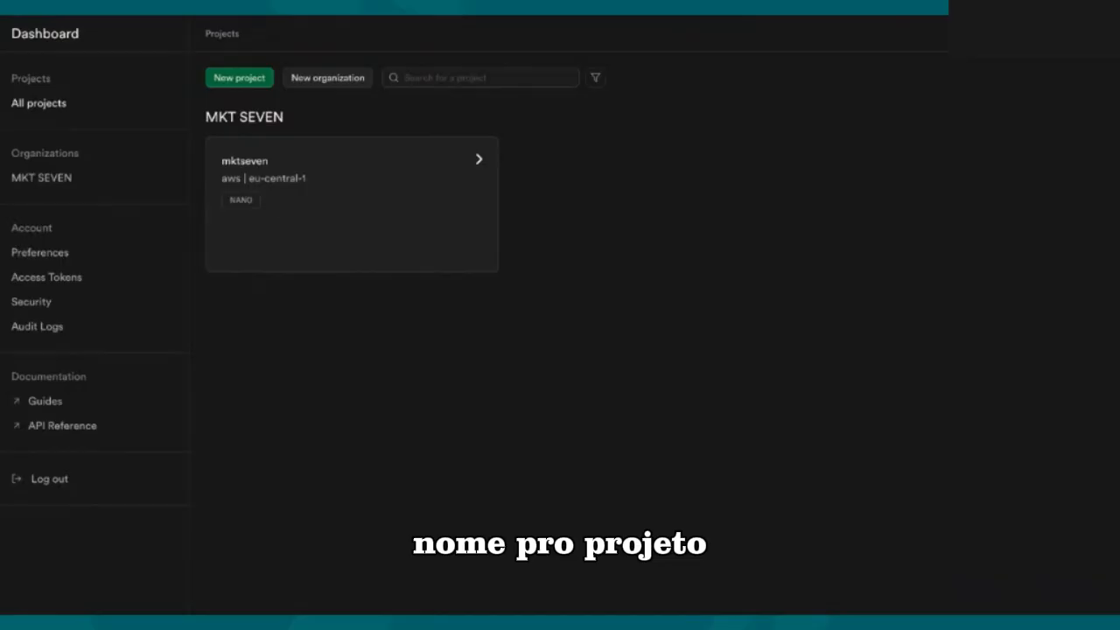
{"action": "left_click", "coordinate": [336, 220]}
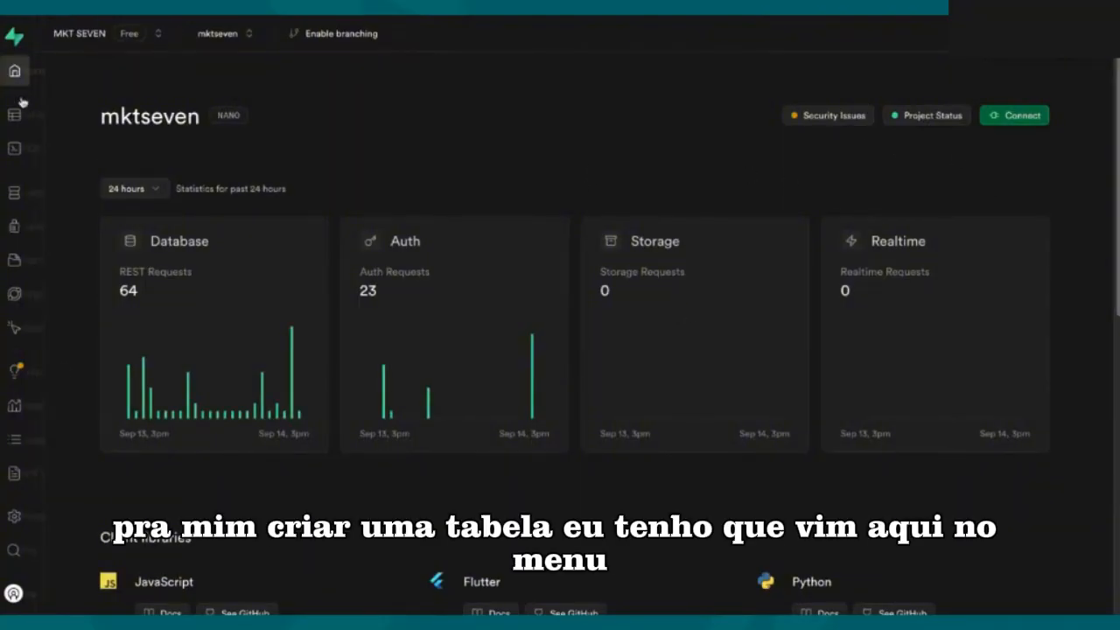
{"action": "mouse_move", "coordinate": [21, 91]}
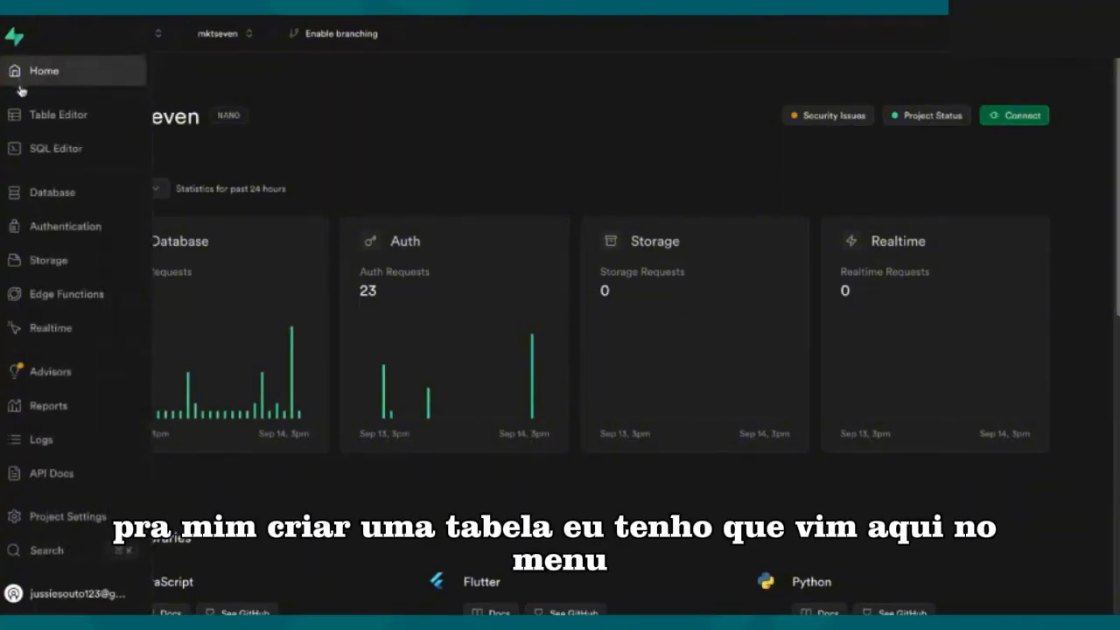
Step: Start a new table in the project's public database schema and name it honda_motos
{"action": "left_click", "coordinate": [60, 194]}
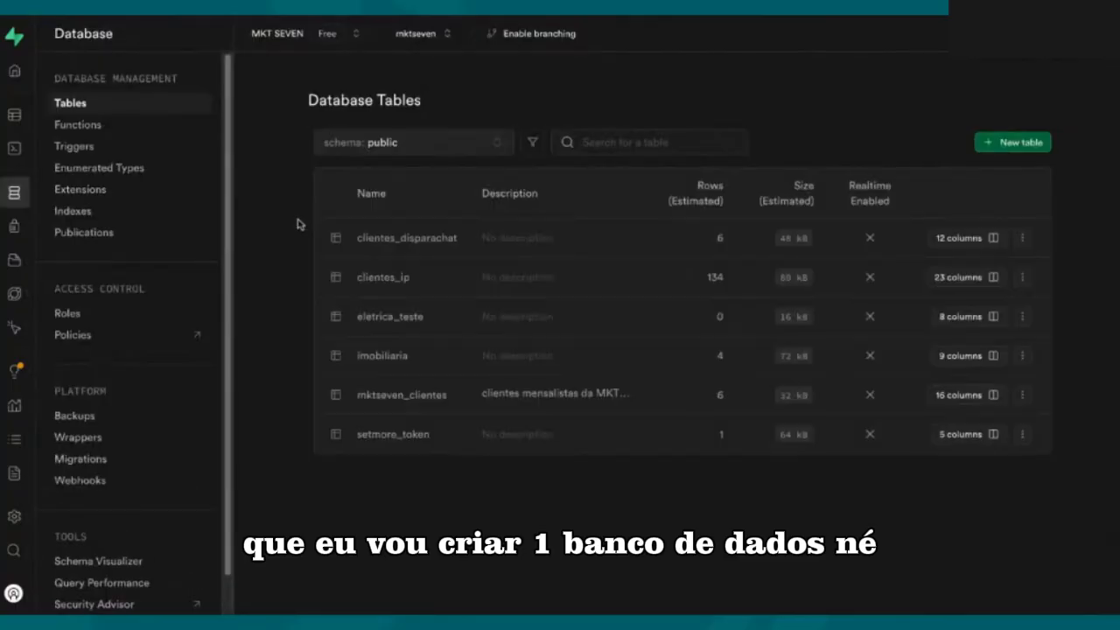
{"action": "left_click", "coordinate": [1017, 149]}
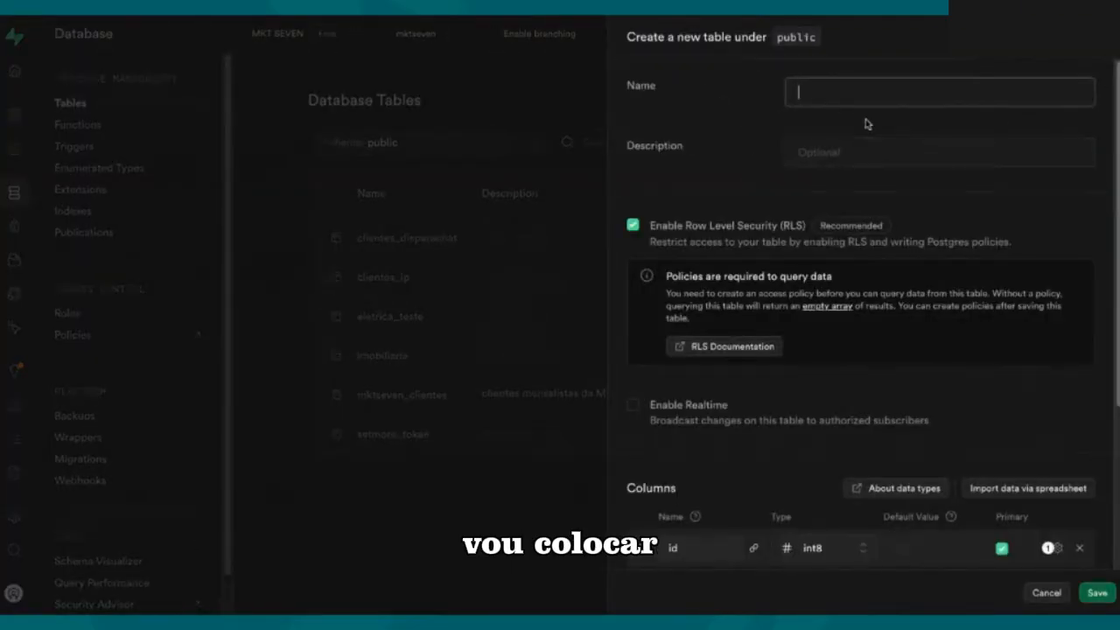
{"action": "type", "text": "honda"}
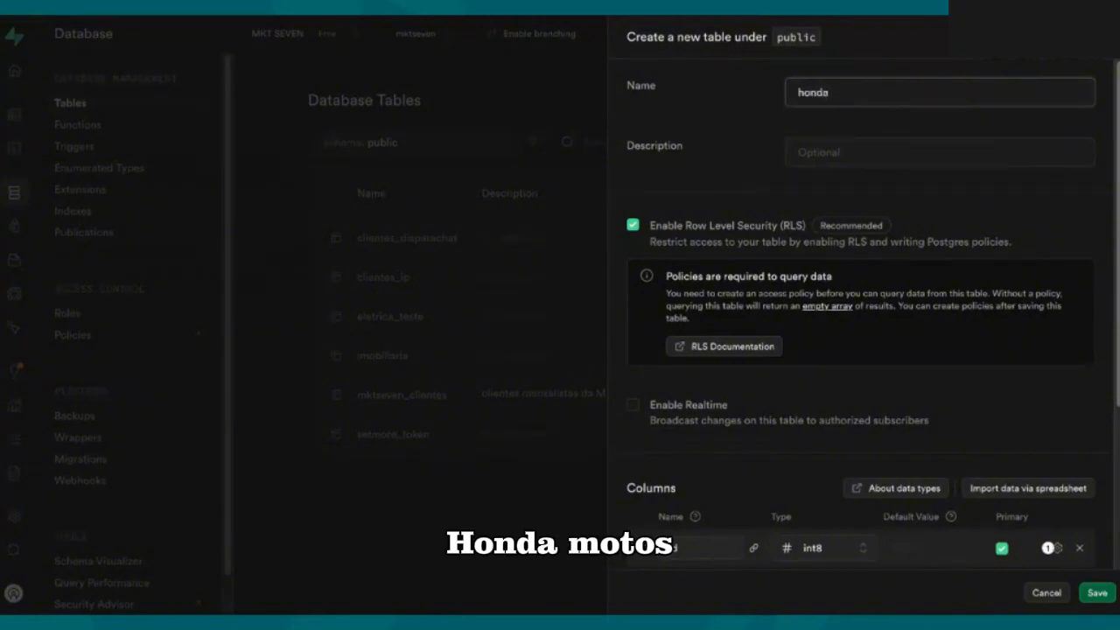
{"action": "type", "text": "_motos"}
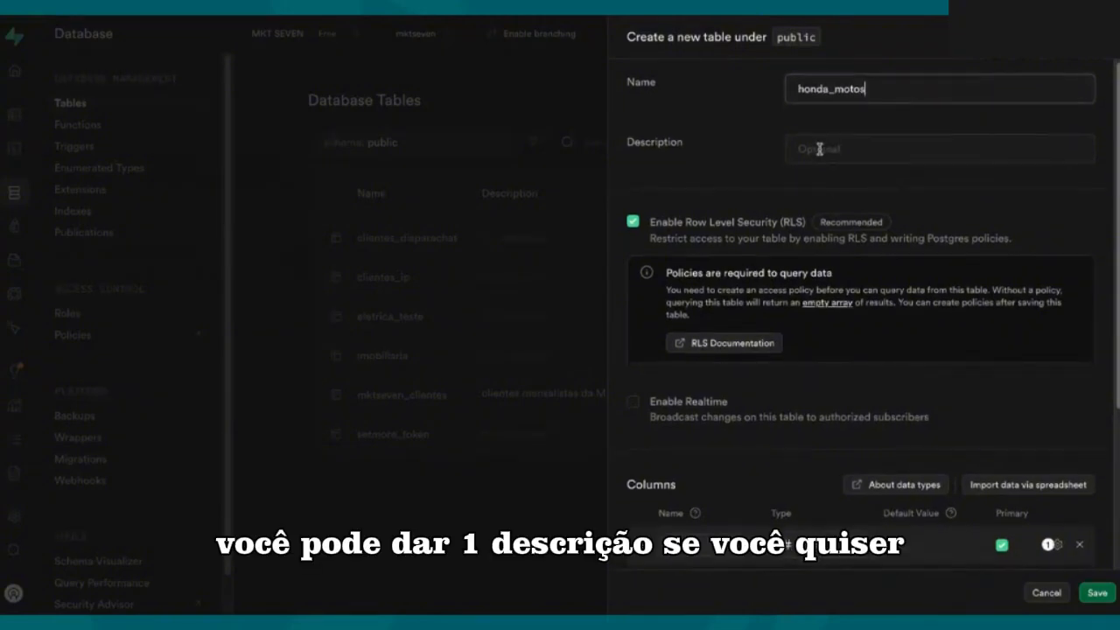
Step: Add a column named produto with the text data type to the new table
{"action": "scroll", "coordinate": [819, 149], "scroll_direction": "down", "scroll_amount": 5}
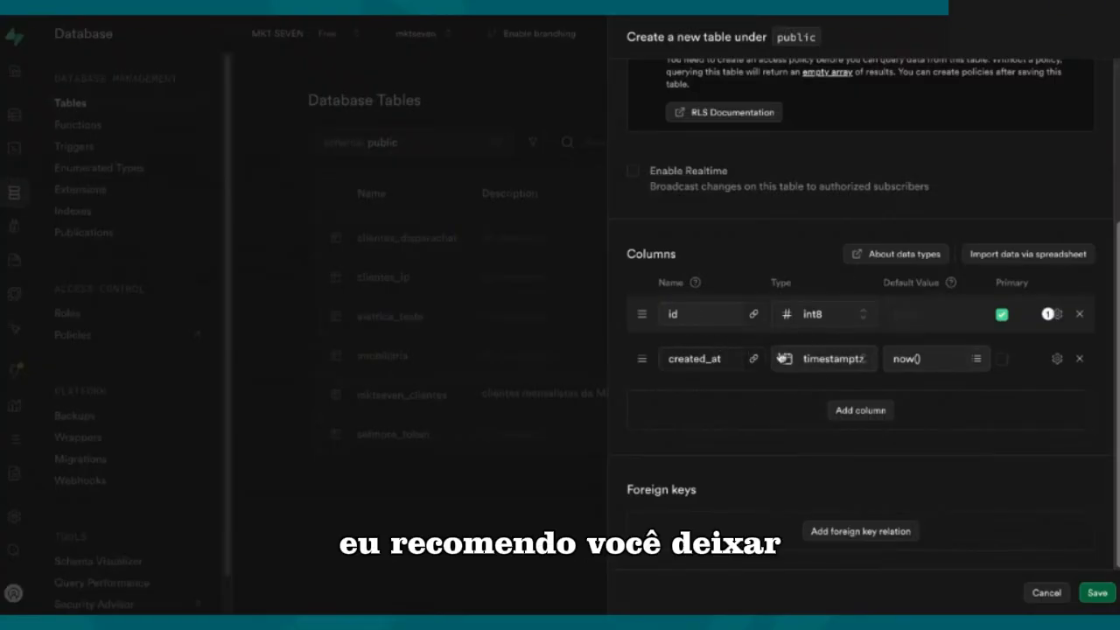
{"action": "left_click", "coordinate": [867, 417]}
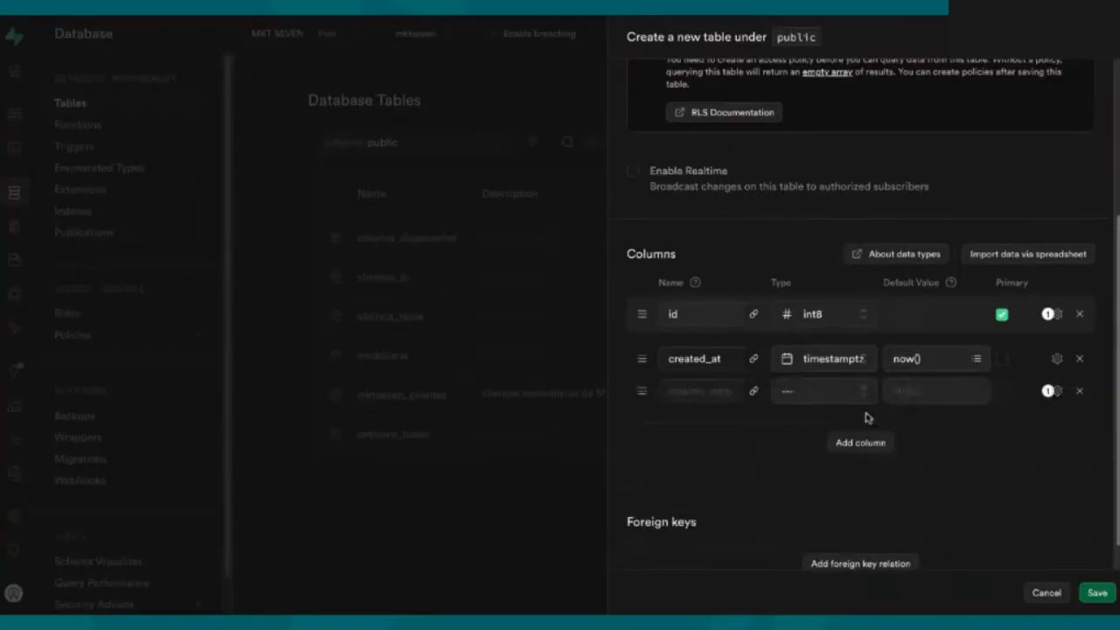
{"action": "left_click", "coordinate": [692, 392]}
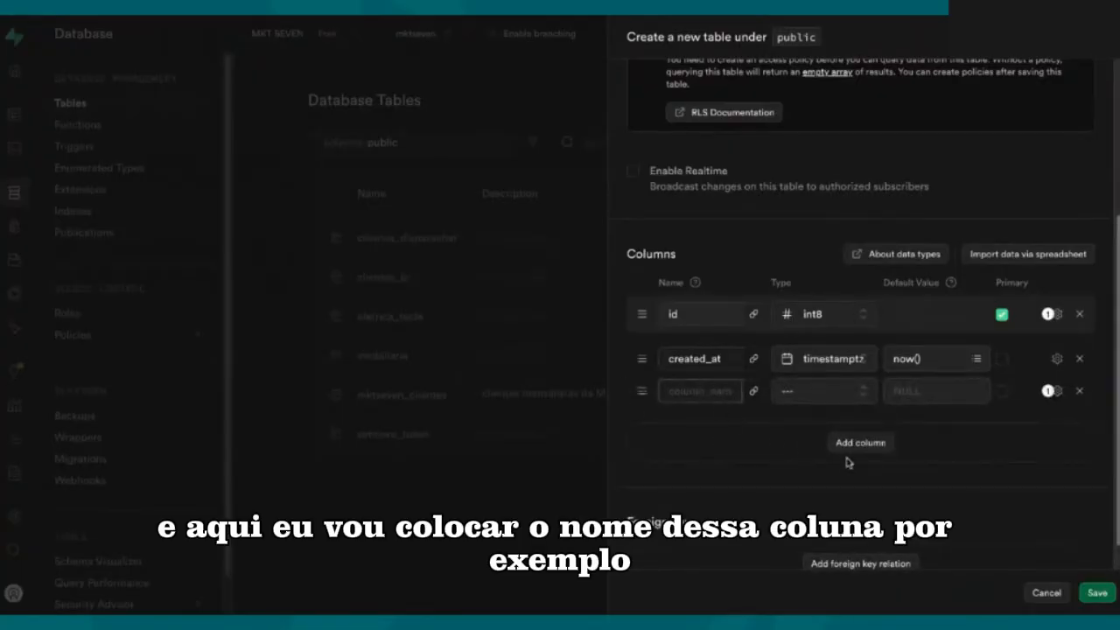
{"action": "type", "text": "prod"}
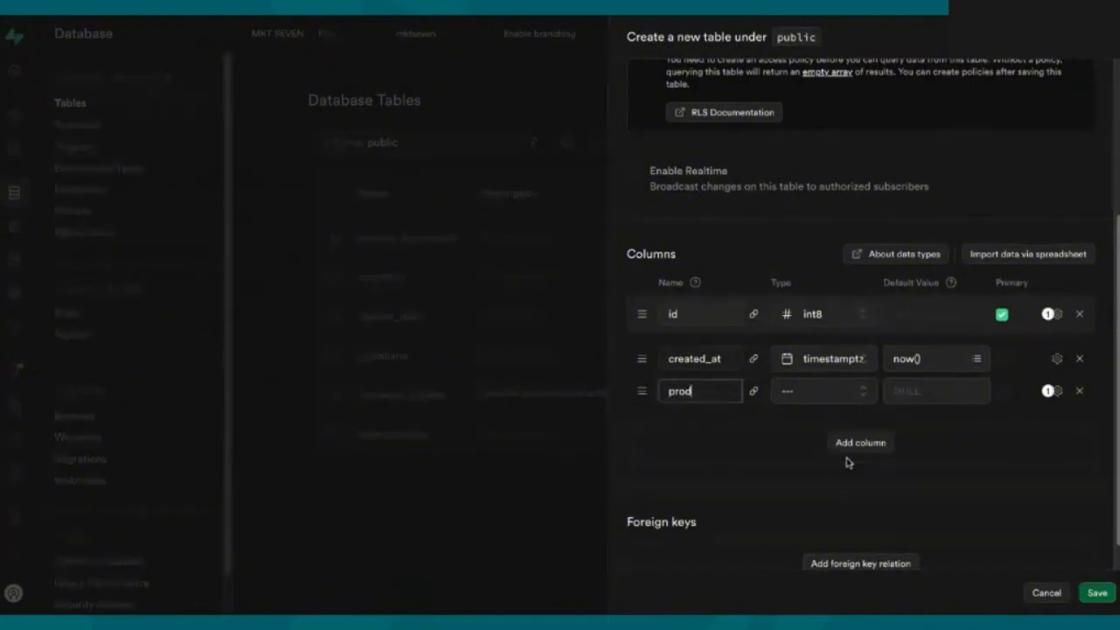
{"action": "type", "text": "uto"}
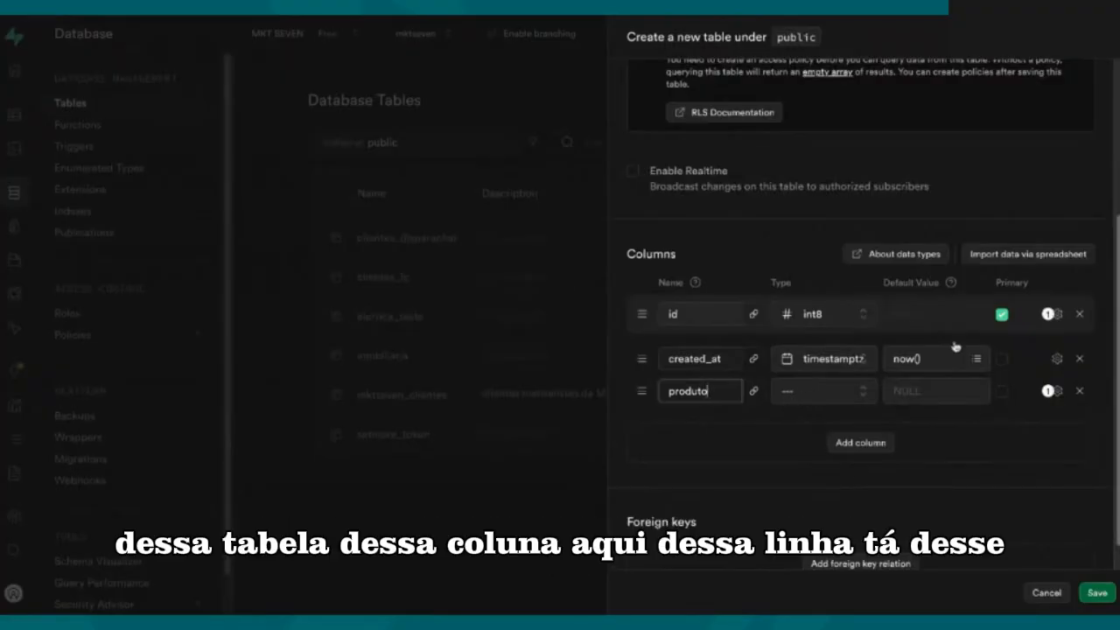
{"action": "left_click", "coordinate": [812, 392]}
{"action": "scroll", "coordinate": [747, 464], "scroll_direction": "down", "scroll_amount": 8}
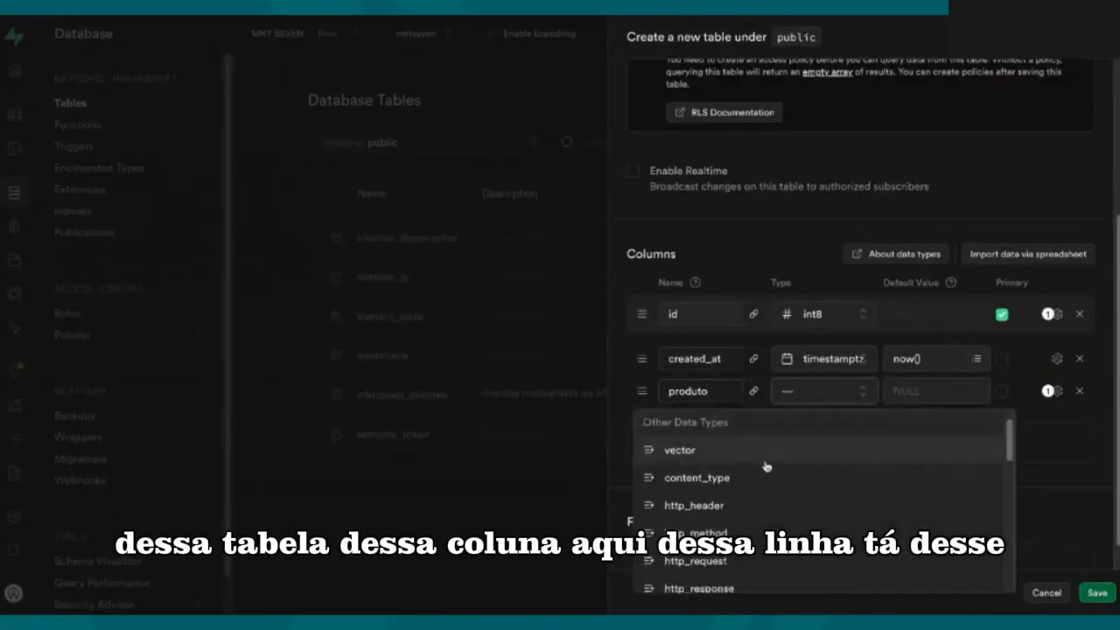
{"action": "scroll", "coordinate": [754, 476], "scroll_direction": "down", "scroll_amount": 1}
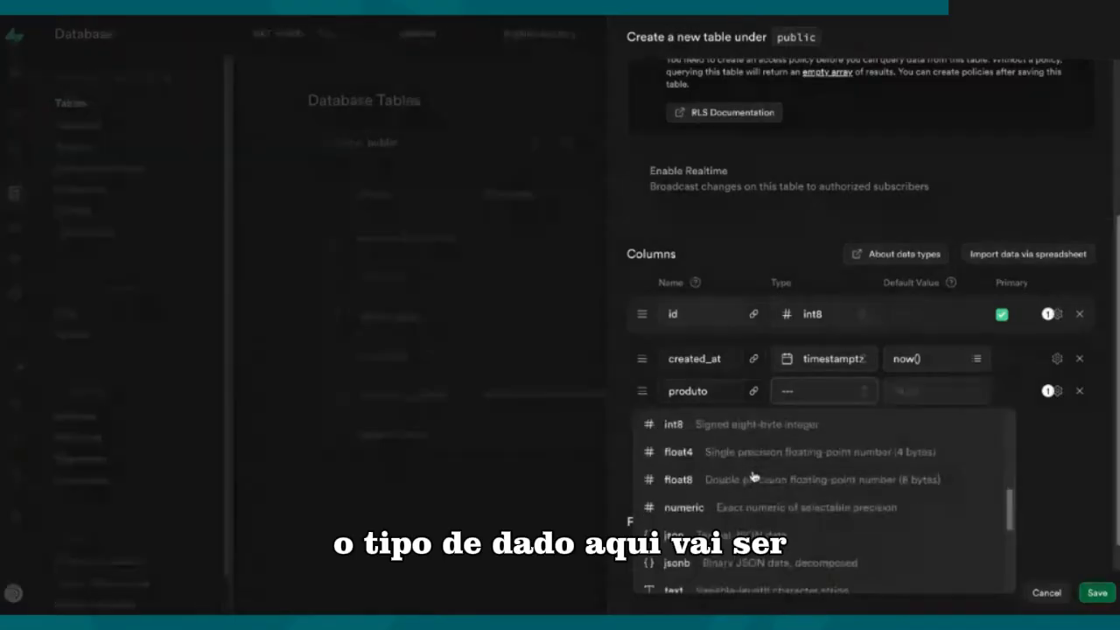
{"action": "scroll", "coordinate": [754, 479], "scroll_direction": "down", "scroll_amount": 5}
{"action": "scroll", "coordinate": [754, 481], "scroll_direction": "up", "scroll_amount": 2}
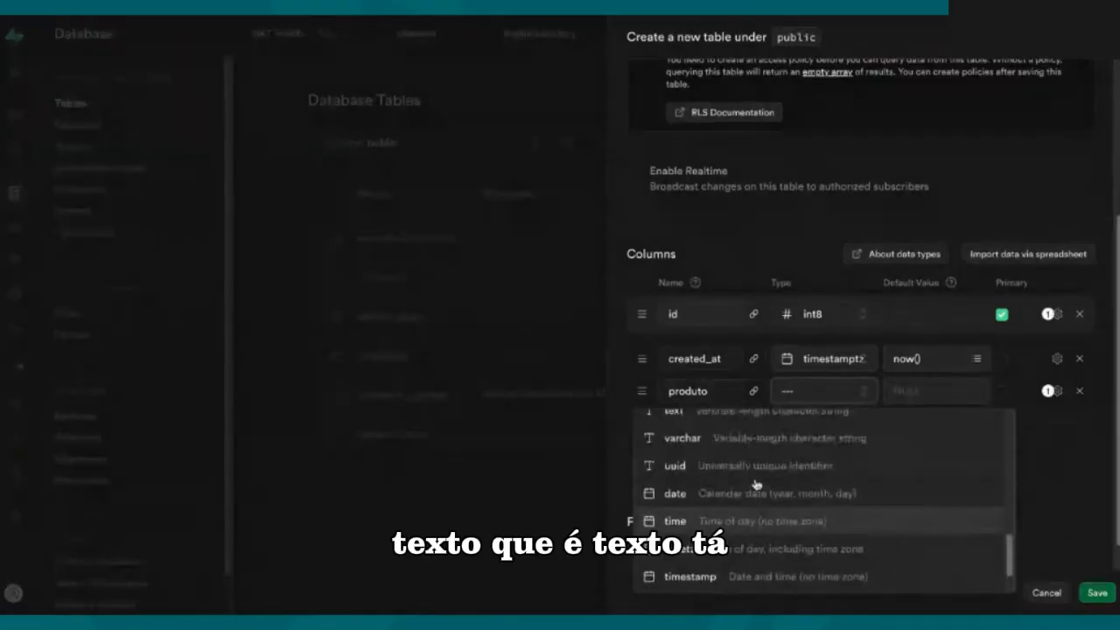
{"action": "scroll", "coordinate": [720, 457], "scroll_direction": "up", "scroll_amount": 1}
{"action": "left_click", "coordinate": [720, 457]}
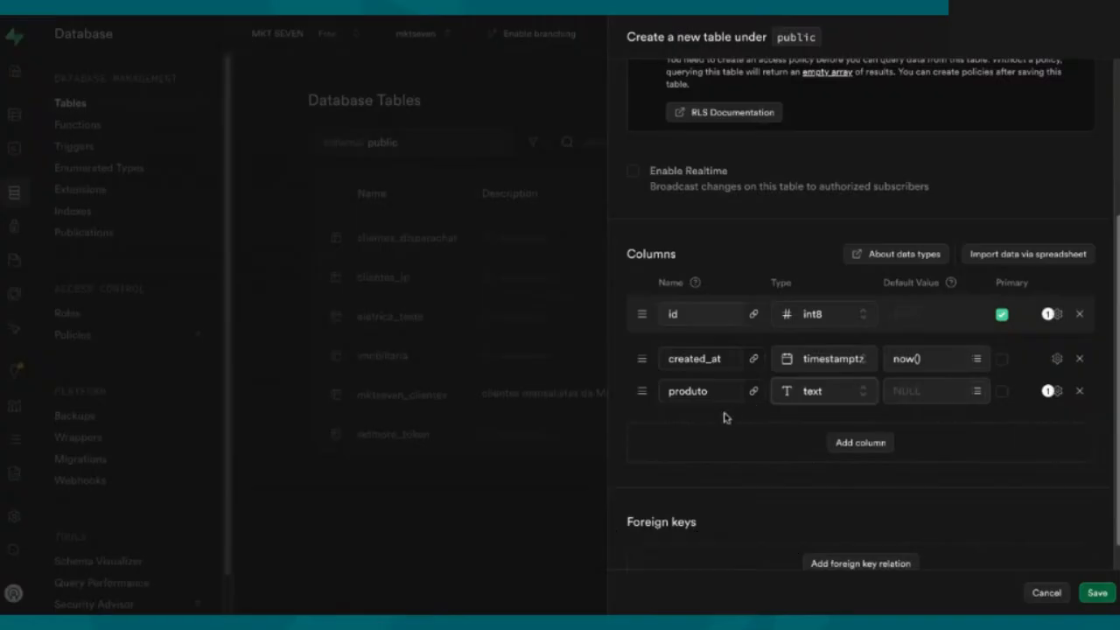
Step: Add a column named modelo with the text data type below produto
{"action": "left_click", "coordinate": [860, 442]}
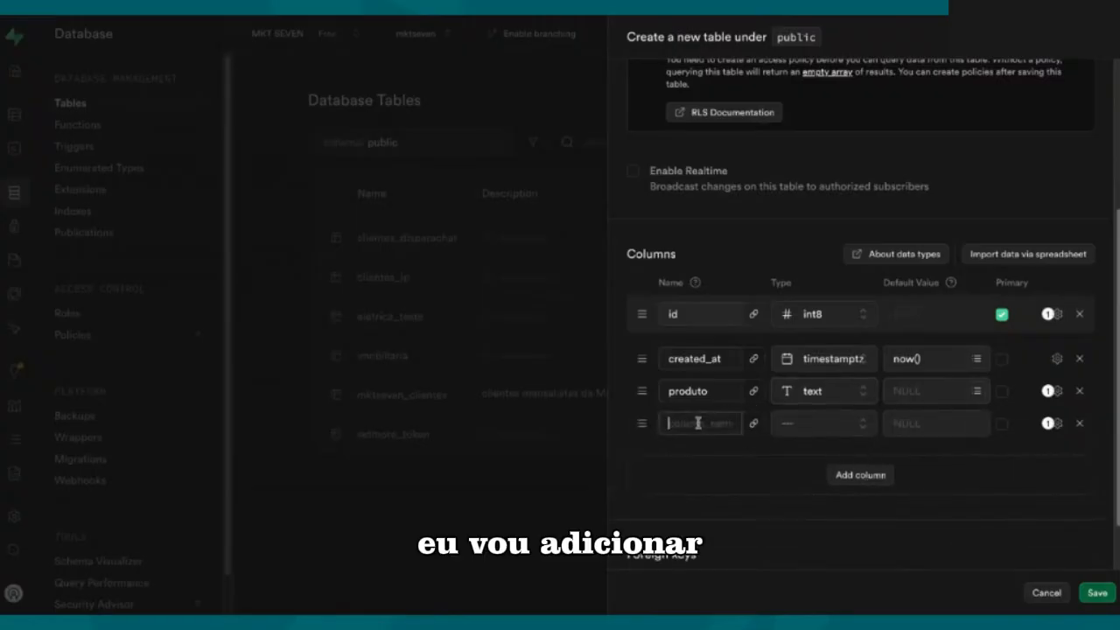
{"action": "type", "text": "modelo"}
{"action": "left_click", "coordinate": [822, 423]}
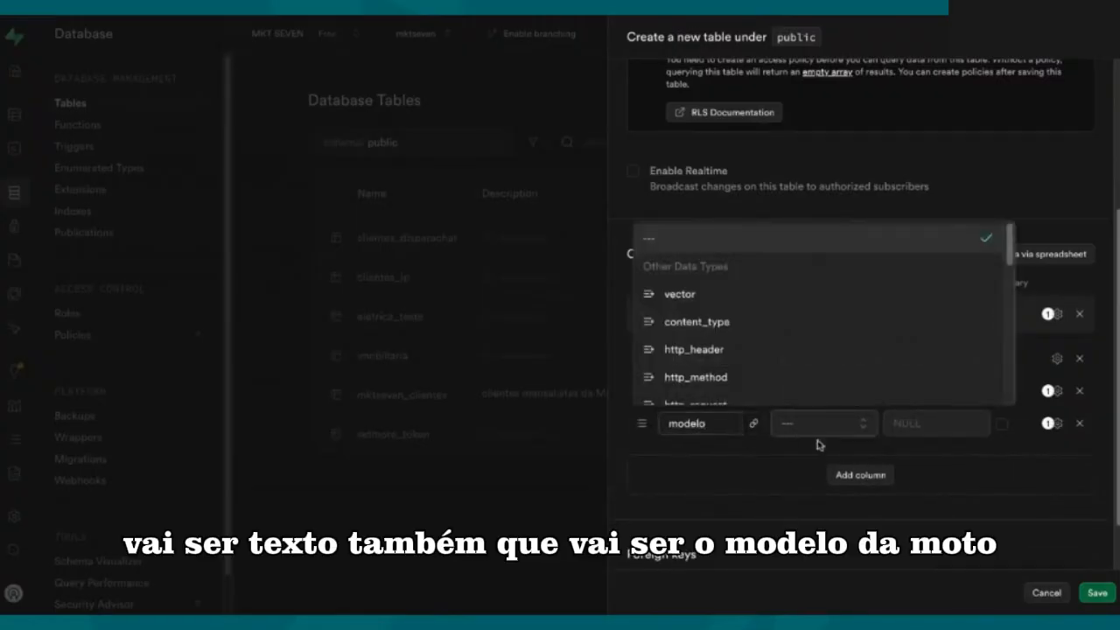
{"action": "scroll", "coordinate": [723, 346], "scroll_direction": "down", "scroll_amount": 5}
{"action": "scroll", "coordinate": [724, 348], "scroll_direction": "down", "scroll_amount": 3}
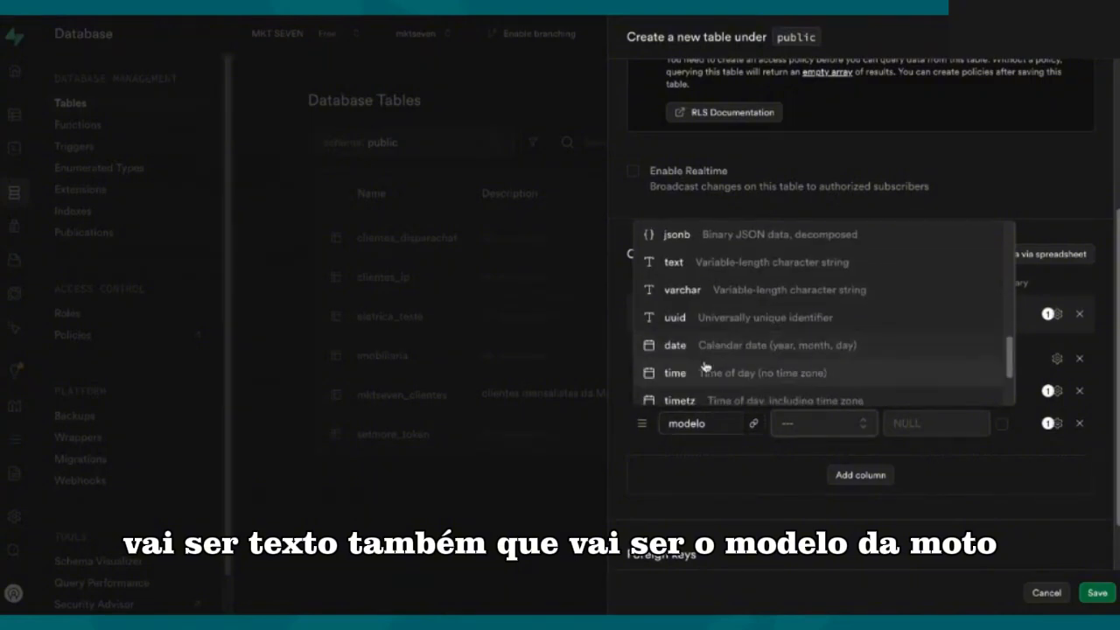
{"action": "scroll", "coordinate": [705, 370], "scroll_direction": "down", "scroll_amount": 1}
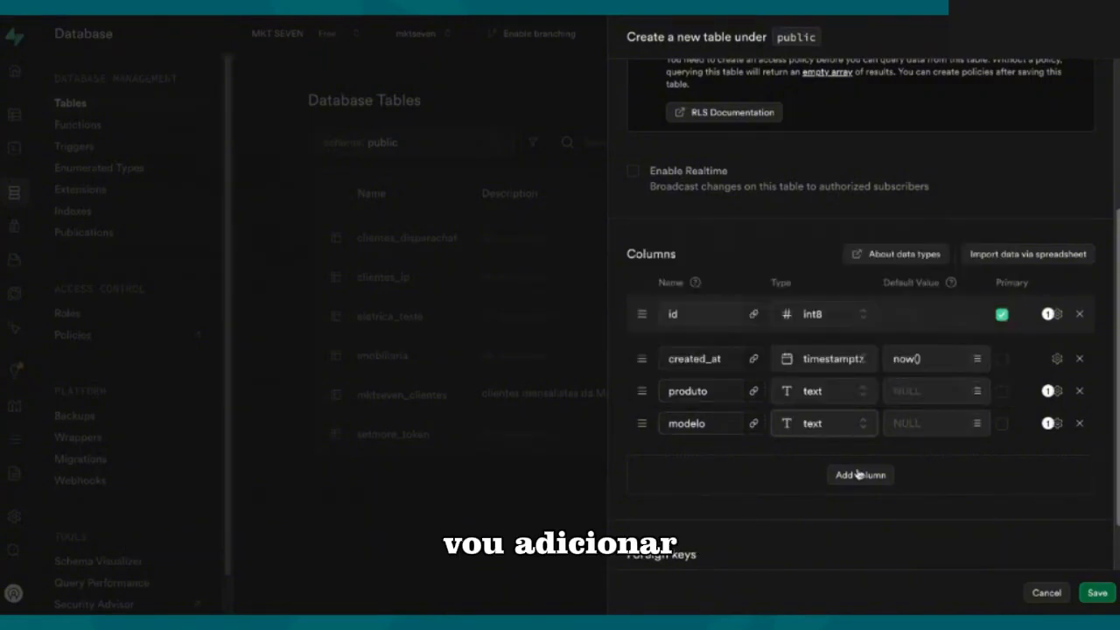
Step: Add a column named descricao, without accents, and give it the text data type
{"action": "left_click", "coordinate": [857, 473]}
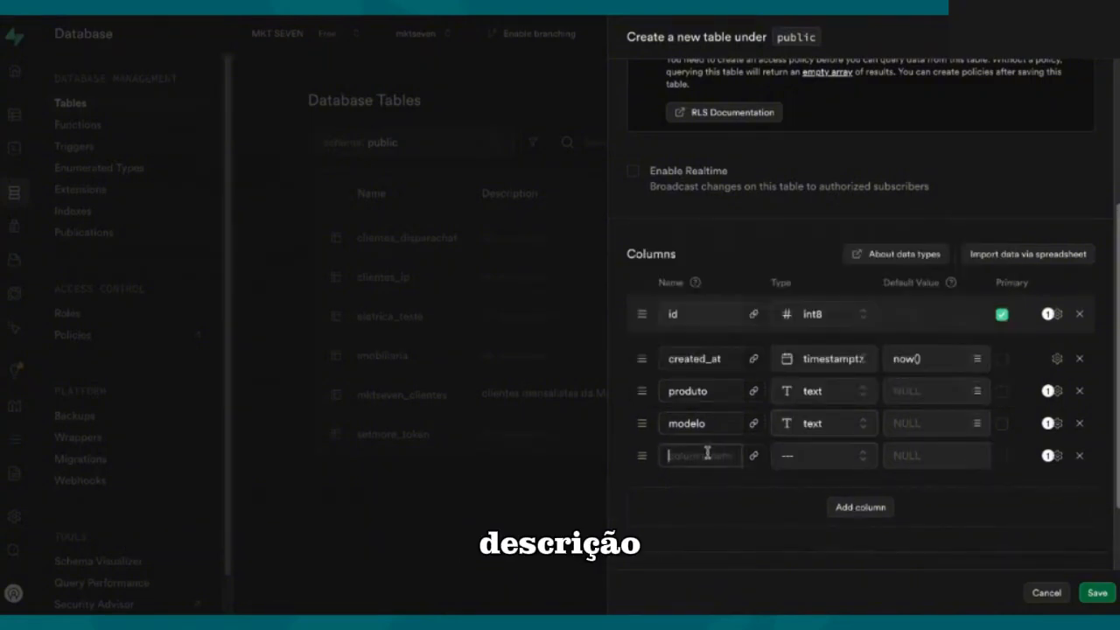
{"action": "type", "text": "descricao"}
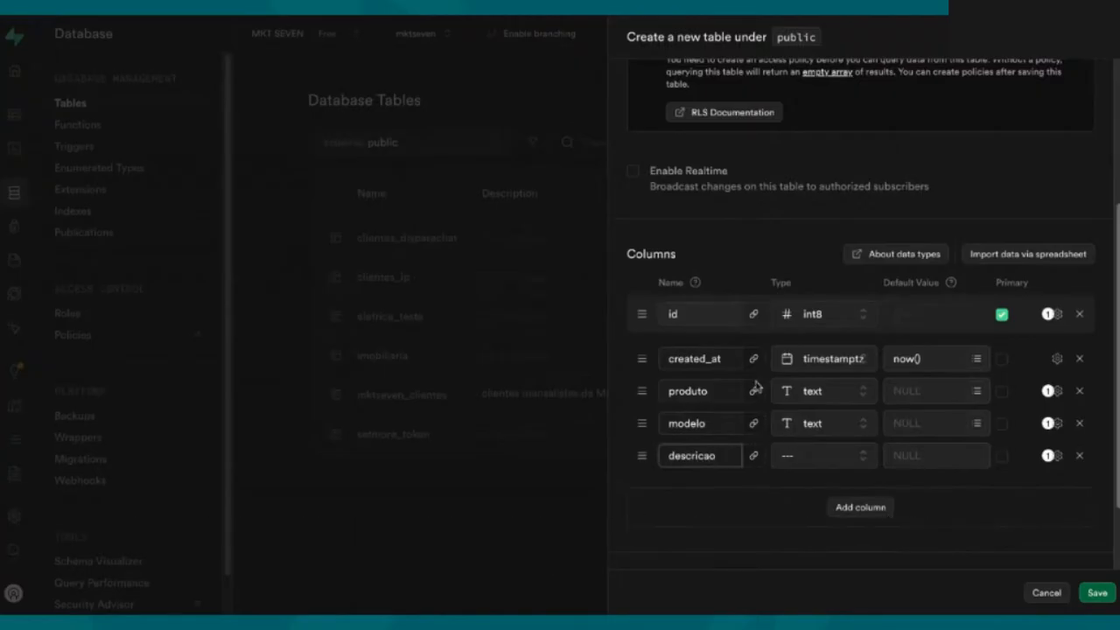
{"action": "left_click", "coordinate": [776, 531]}
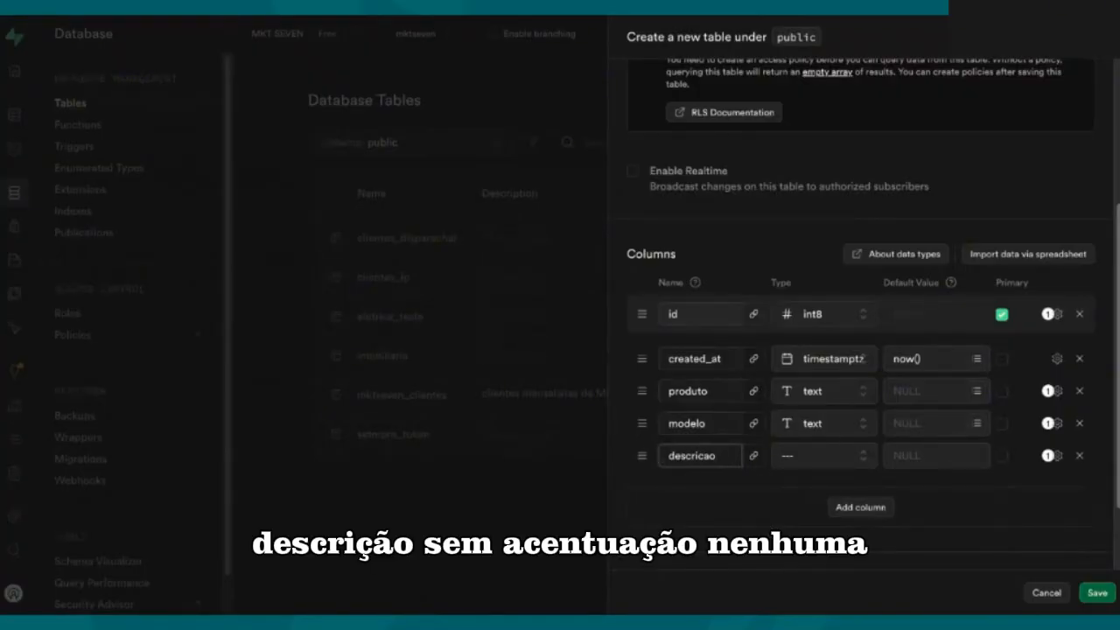
{"action": "left_click", "coordinate": [795, 469]}
{"action": "scroll", "coordinate": [761, 400], "scroll_direction": "down", "scroll_amount": 5}
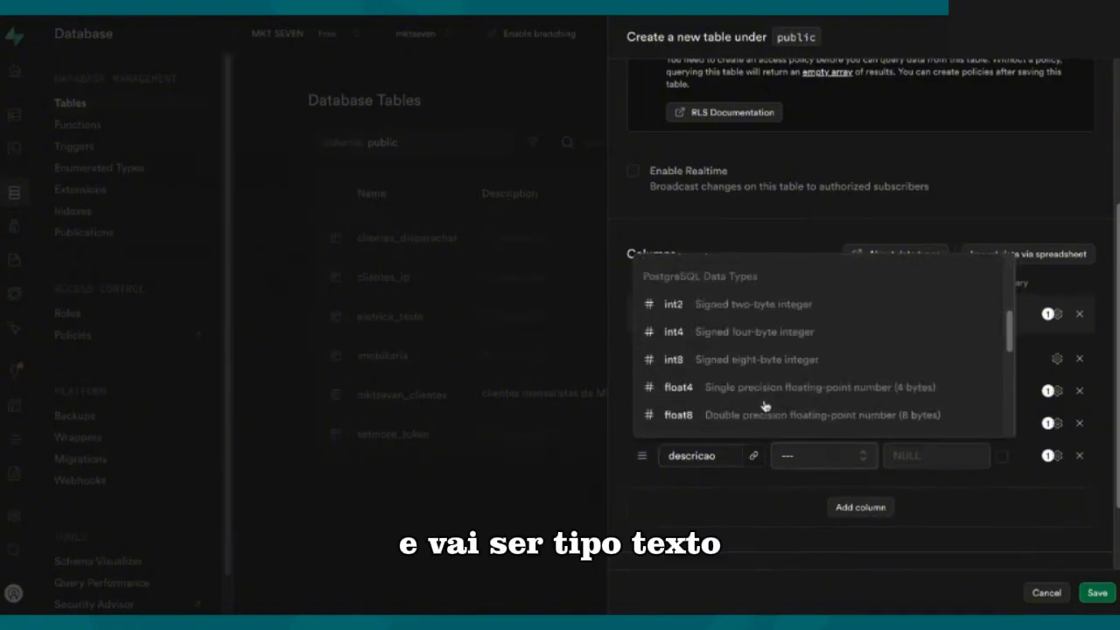
{"action": "scroll", "coordinate": [746, 406], "scroll_direction": "down", "scroll_amount": 1}
{"action": "left_click", "coordinate": [735, 413]}
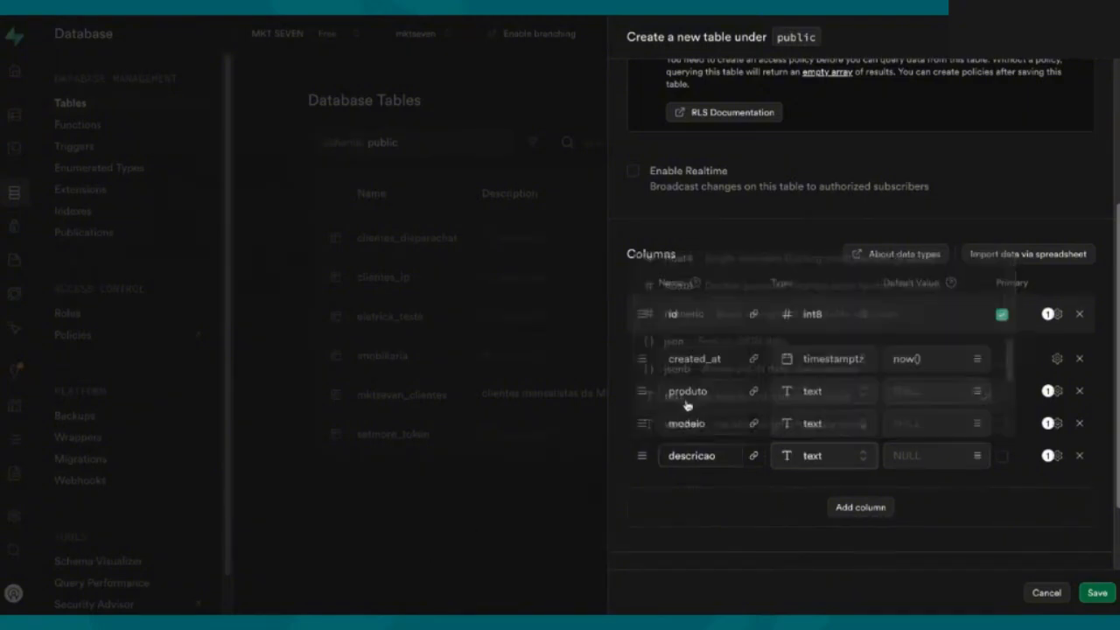
Step: Add a column named preco with the text data type below descricao
{"action": "left_click", "coordinate": [859, 507]}
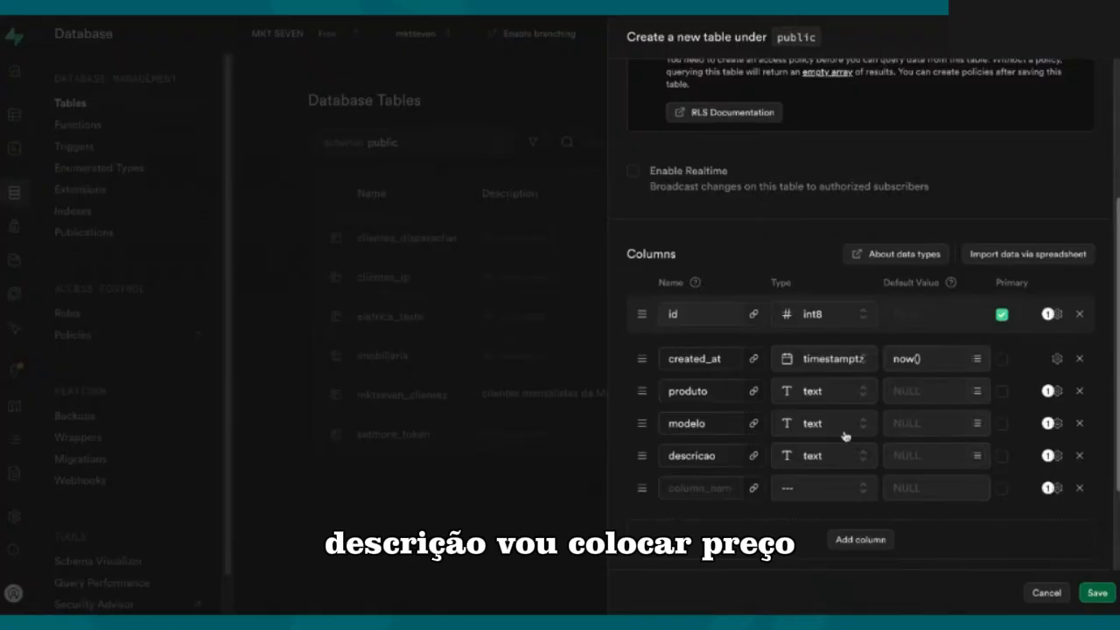
{"action": "left_click", "coordinate": [681, 488]}
{"action": "type", "text": "preco"}
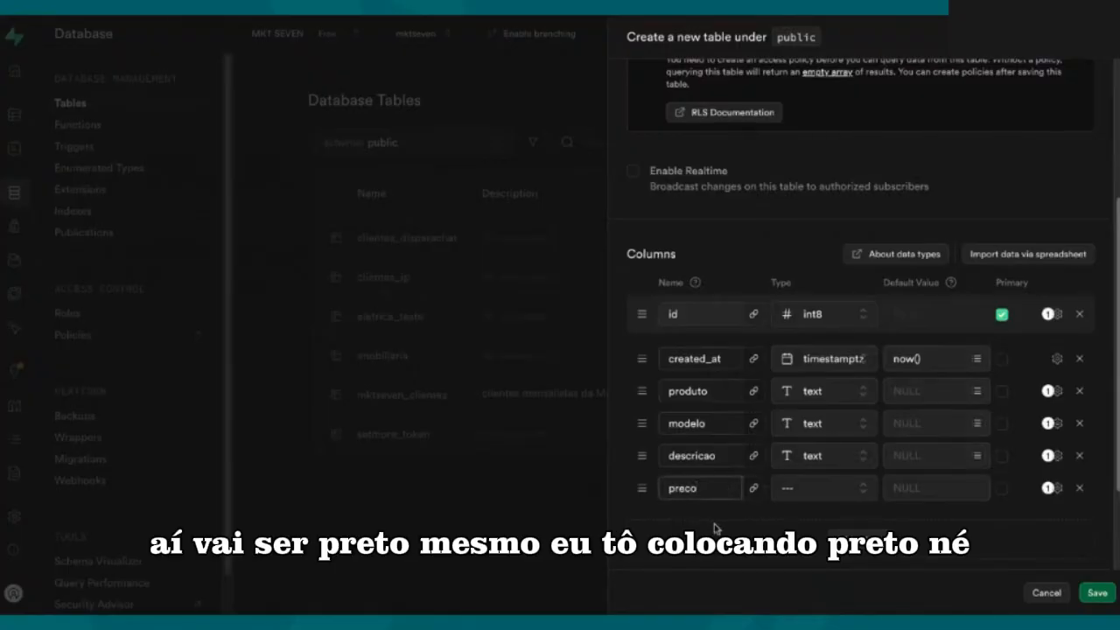
{"action": "left_click", "coordinate": [810, 490]}
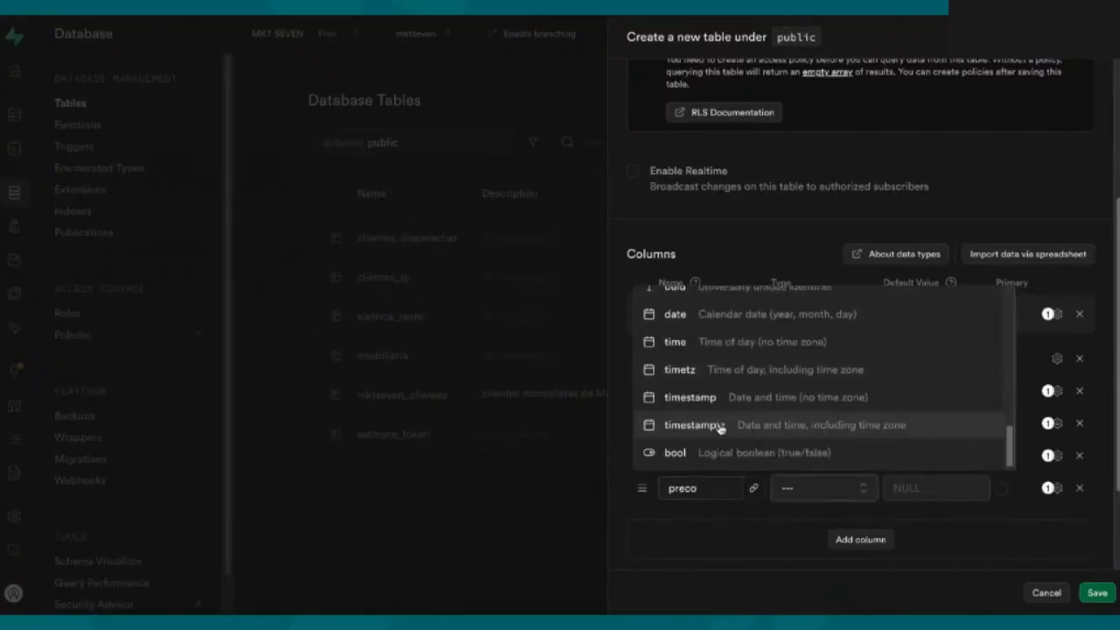
{"action": "scroll", "coordinate": [717, 429], "scroll_direction": "up", "scroll_amount": 3}
{"action": "left_click", "coordinate": [689, 417]}
Step: Add two text columns named image1 and image2, and save the honda_motos table
{"action": "left_click", "coordinate": [860, 541]}
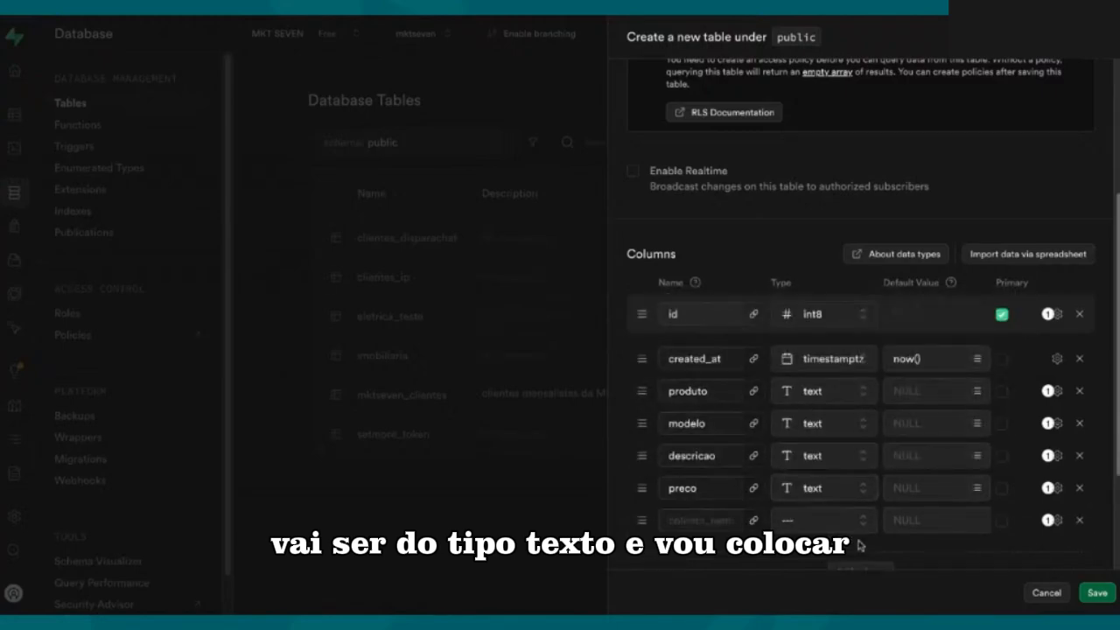
{"action": "left_click", "coordinate": [697, 519]}
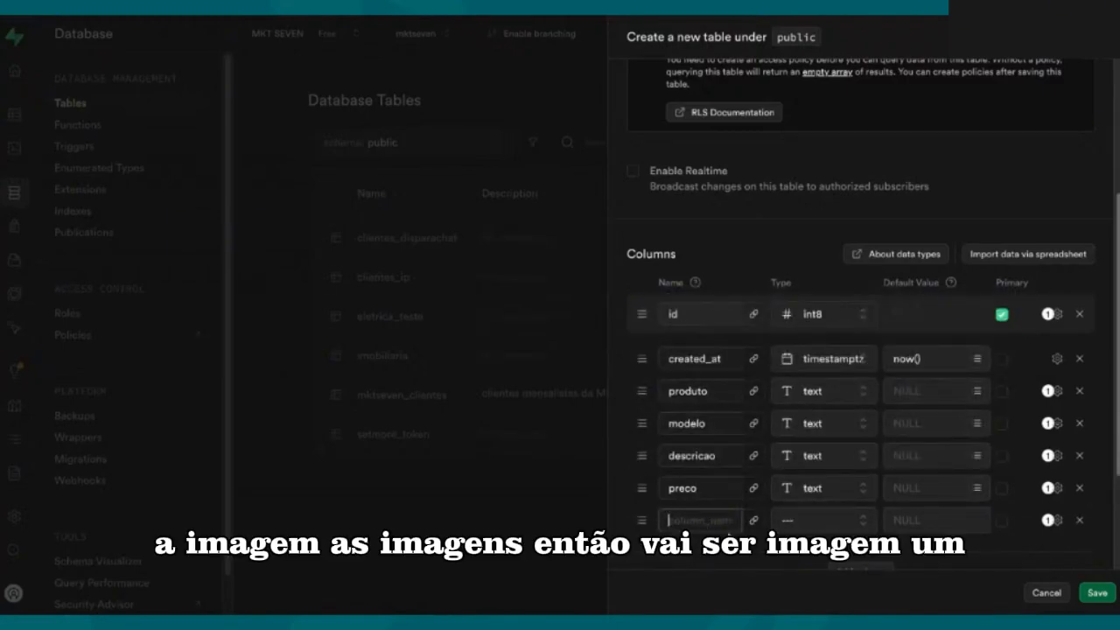
{"action": "type", "text": "image1"}
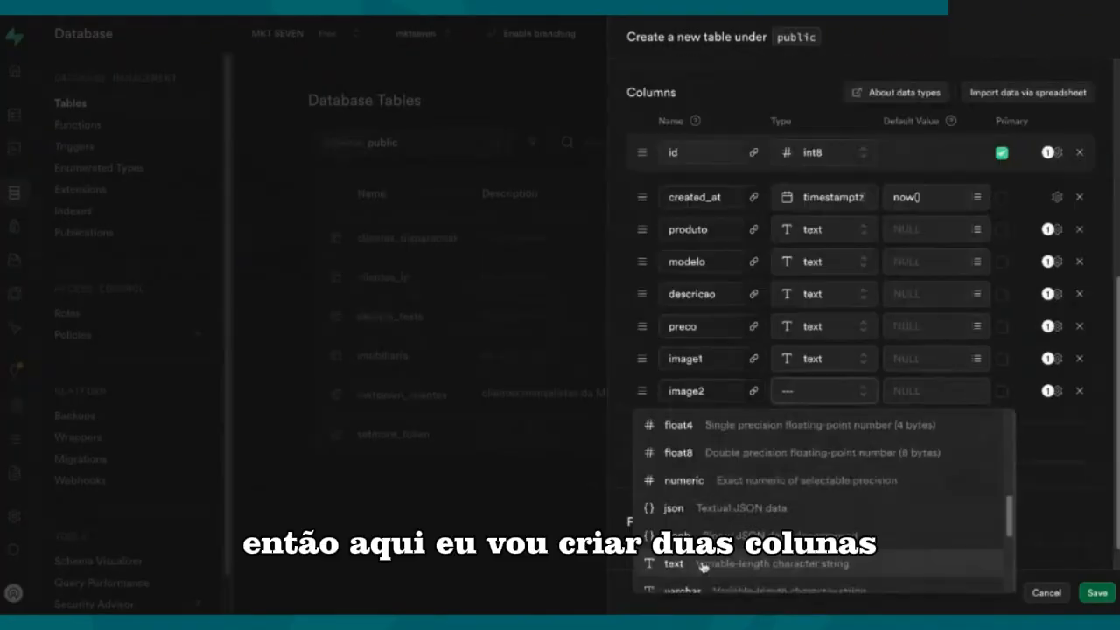
{"action": "left_click", "coordinate": [719, 564]}
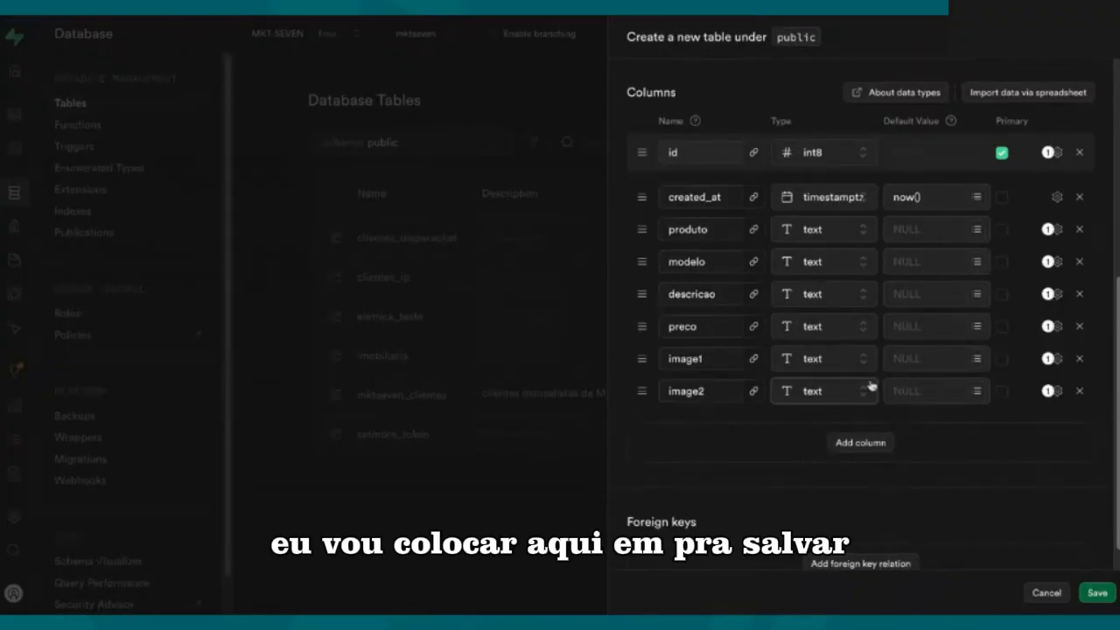
{"action": "scroll", "coordinate": [932, 429], "scroll_direction": "down", "scroll_amount": 1}
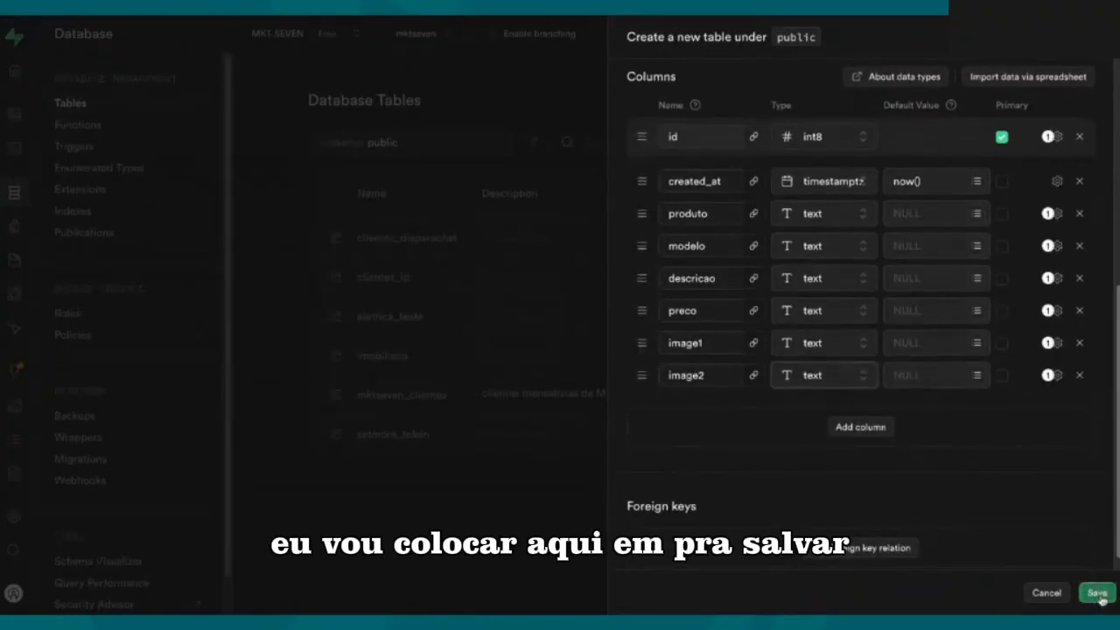
{"action": "left_click", "coordinate": [1098, 594]}
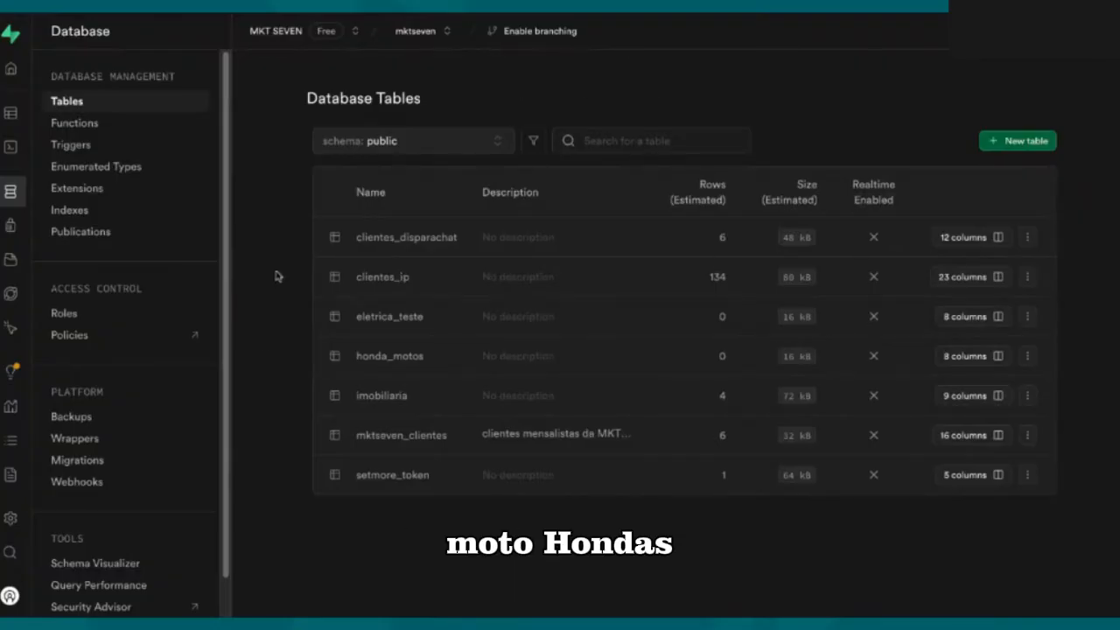
Step: View the honda_motos table in the Table Editor and upload dados contato live - Sheet1.csv for import
{"action": "left_click", "coordinate": [1029, 360]}
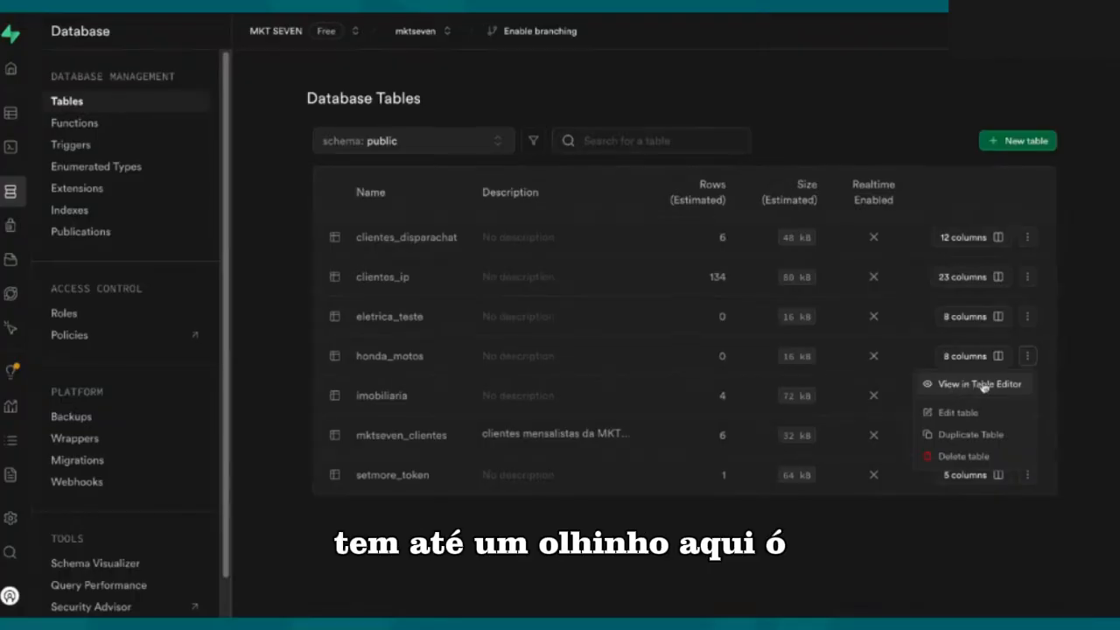
{"action": "left_click", "coordinate": [945, 388]}
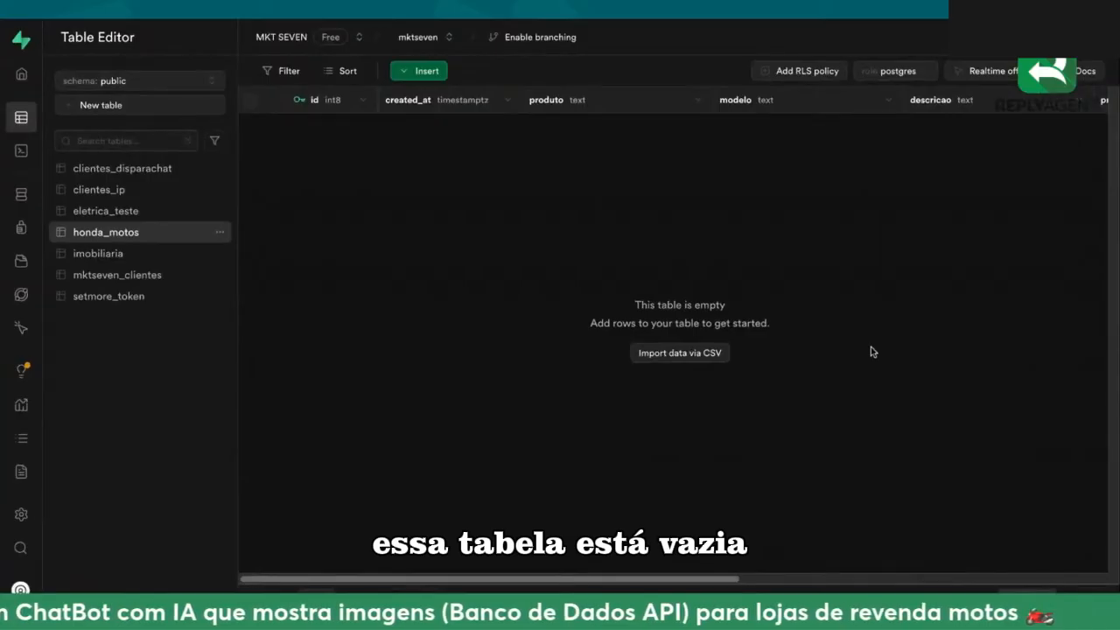
{"action": "left_click", "coordinate": [717, 357]}
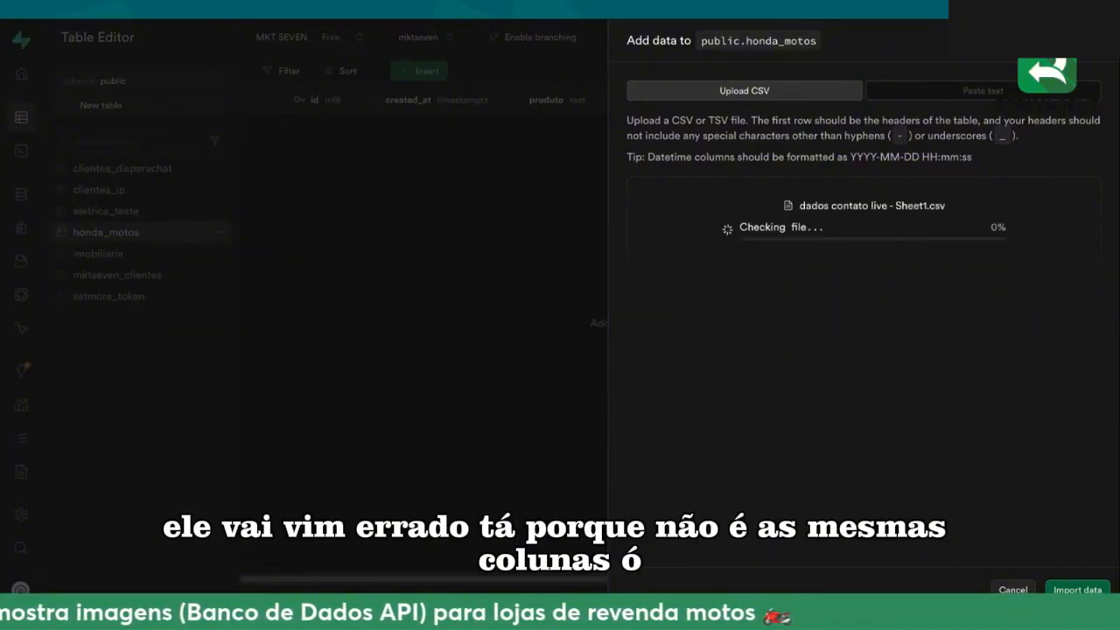
Step: Examine the import preview's compatibility status and compare the CSV file's column headers with the honda_motos columns
{"action": "scroll", "coordinate": [880, 393], "scroll_direction": "down", "scroll_amount": 1}
{"action": "scroll", "coordinate": [870, 435], "scroll_direction": "down", "scroll_amount": 1}
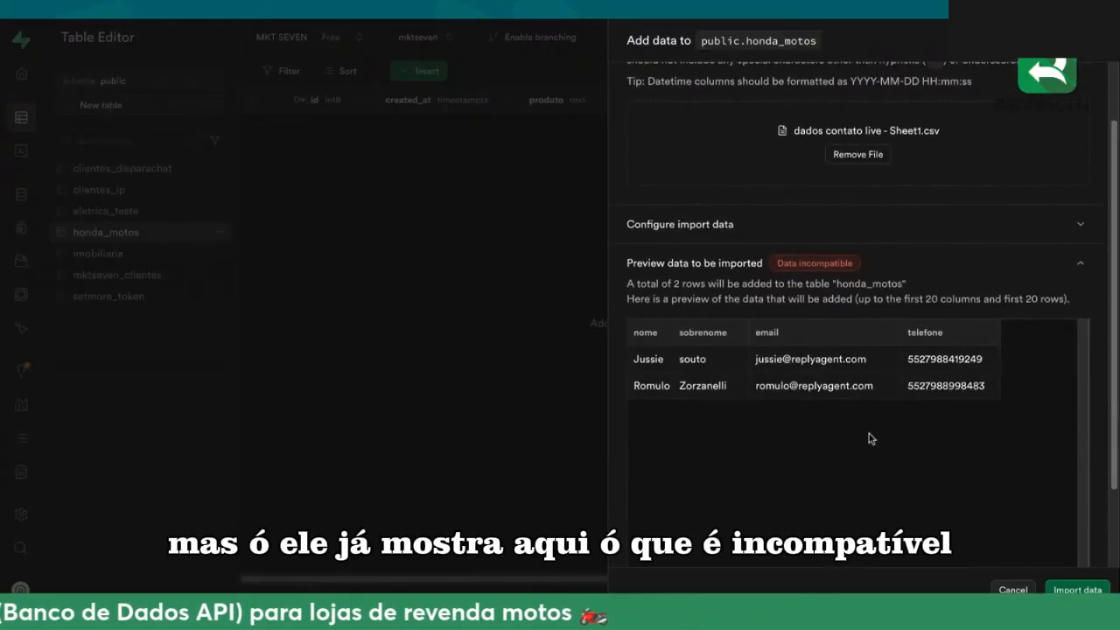
{"action": "left_click_drag", "start_coordinate": [779, 262], "coordinate": [856, 264]}
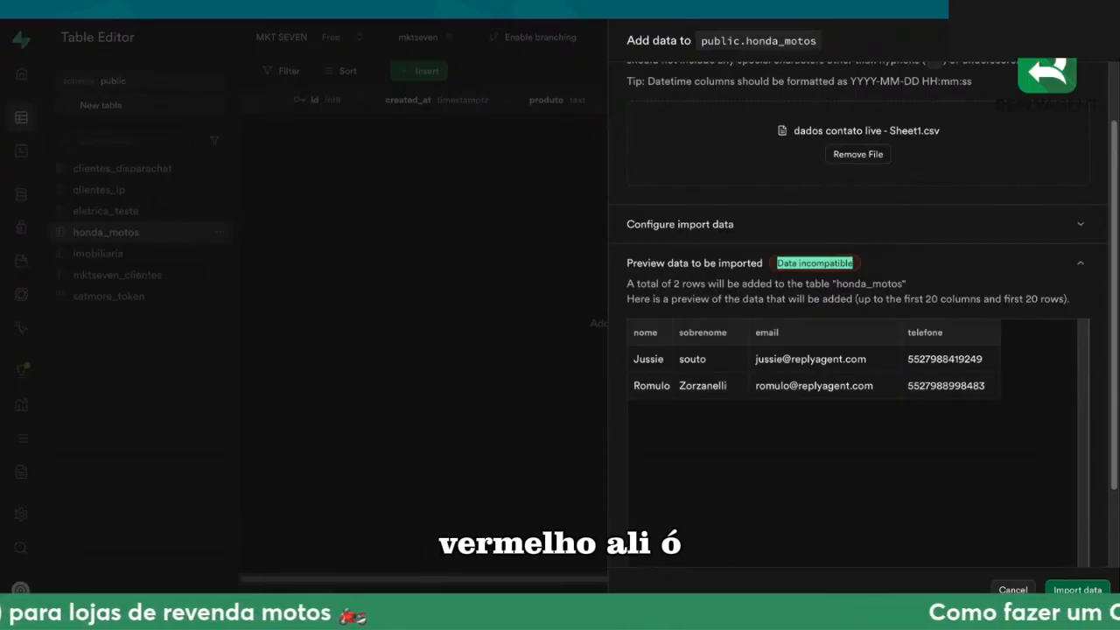
{"action": "left_click", "coordinate": [721, 231]}
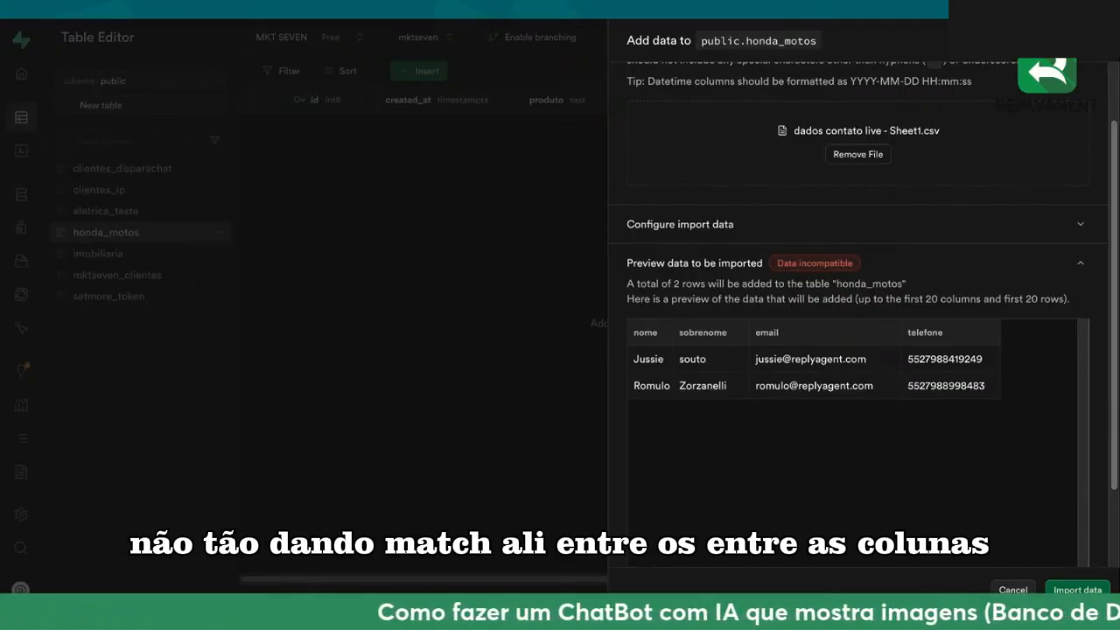
{"action": "left_click", "coordinate": [649, 340]}
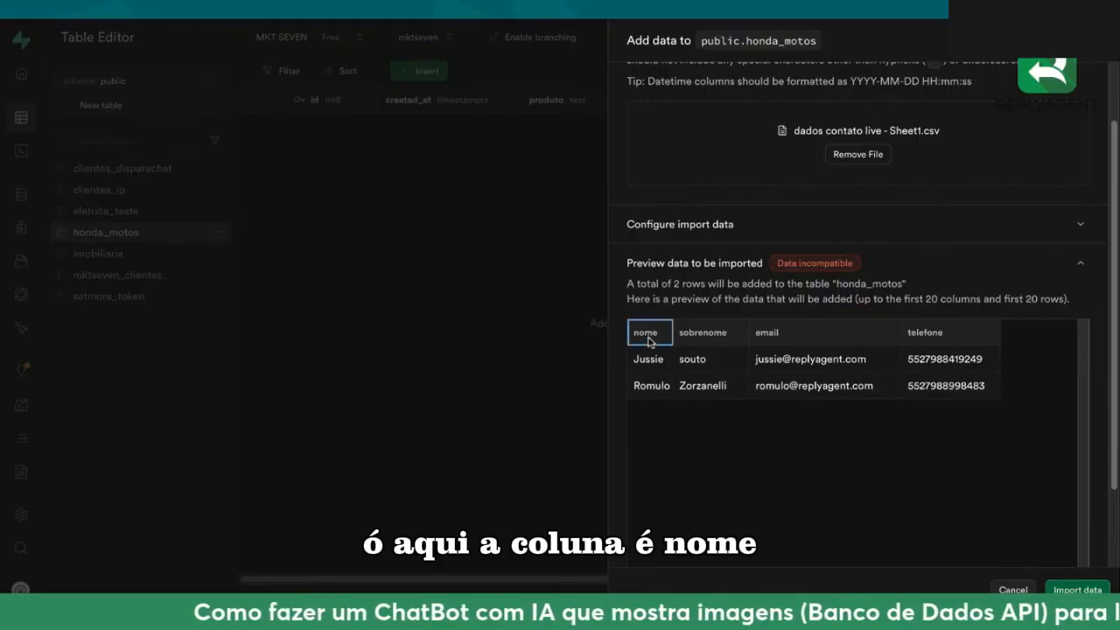
Step: Check the sobrenome, email and telefone headers in the import preview and discard the CSV import into honda_motos
{"action": "left_click", "coordinate": [695, 337]}
{"action": "left_click", "coordinate": [779, 335]}
{"action": "left_click", "coordinate": [928, 335]}
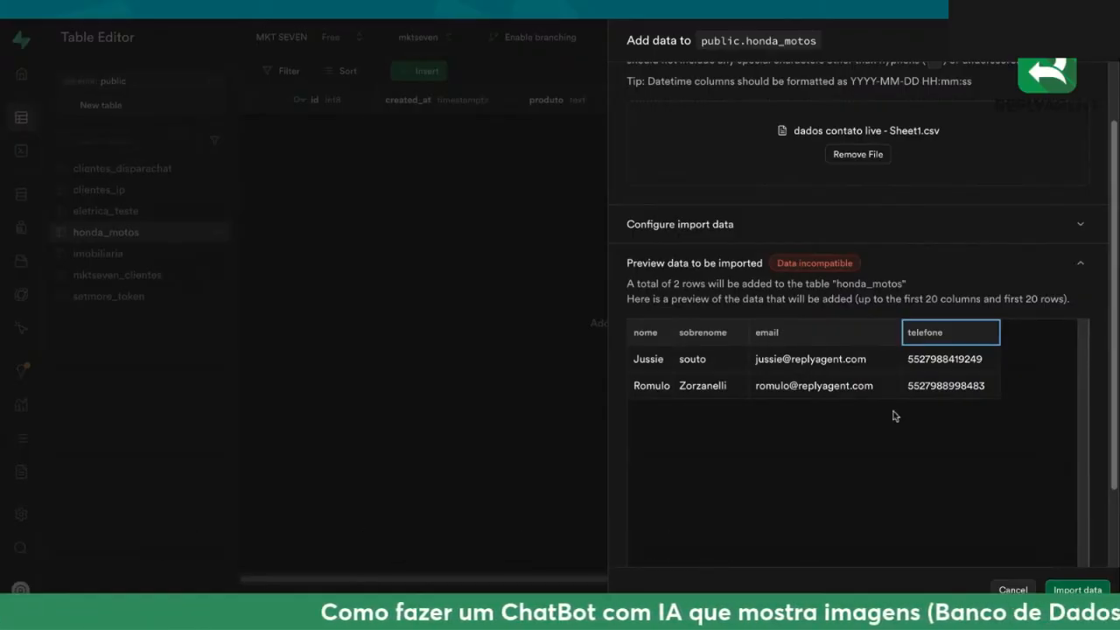
{"action": "left_click", "coordinate": [1012, 590]}
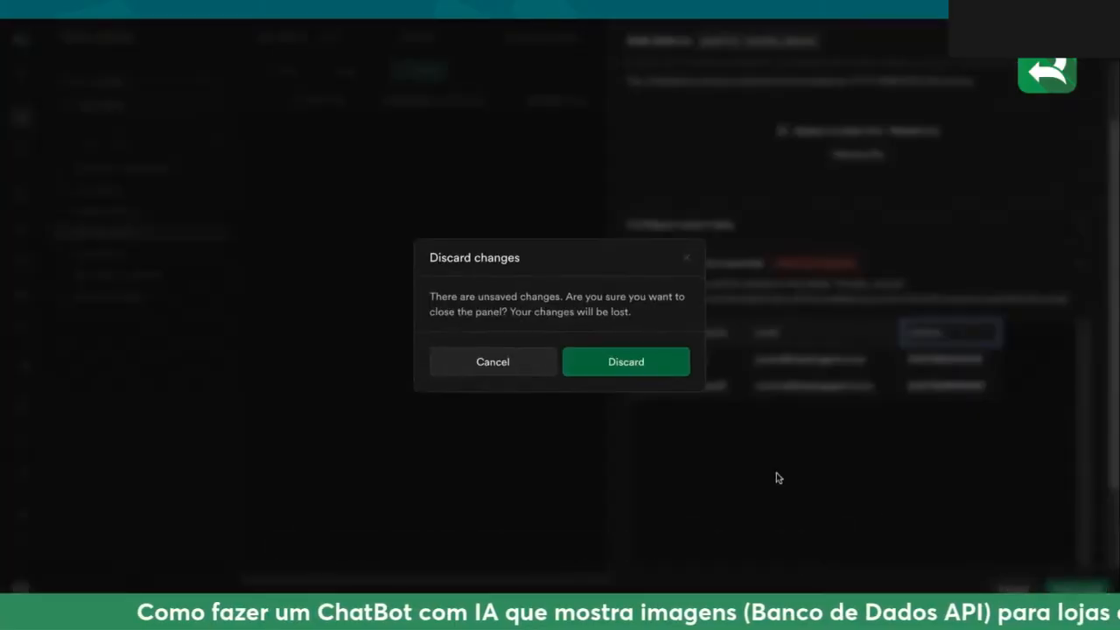
{"action": "left_click", "coordinate": [593, 373]}
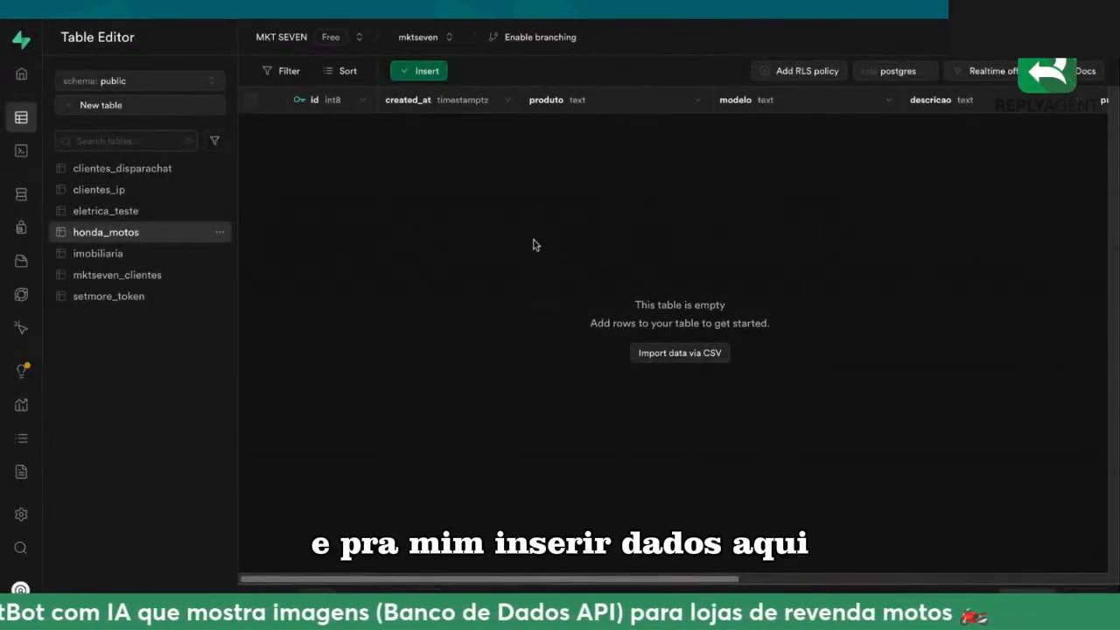
Step: Start a new row in honda_motos, leaving id and created_at automatic, and set produto to Honda CG 160
{"action": "left_click", "coordinate": [429, 73]}
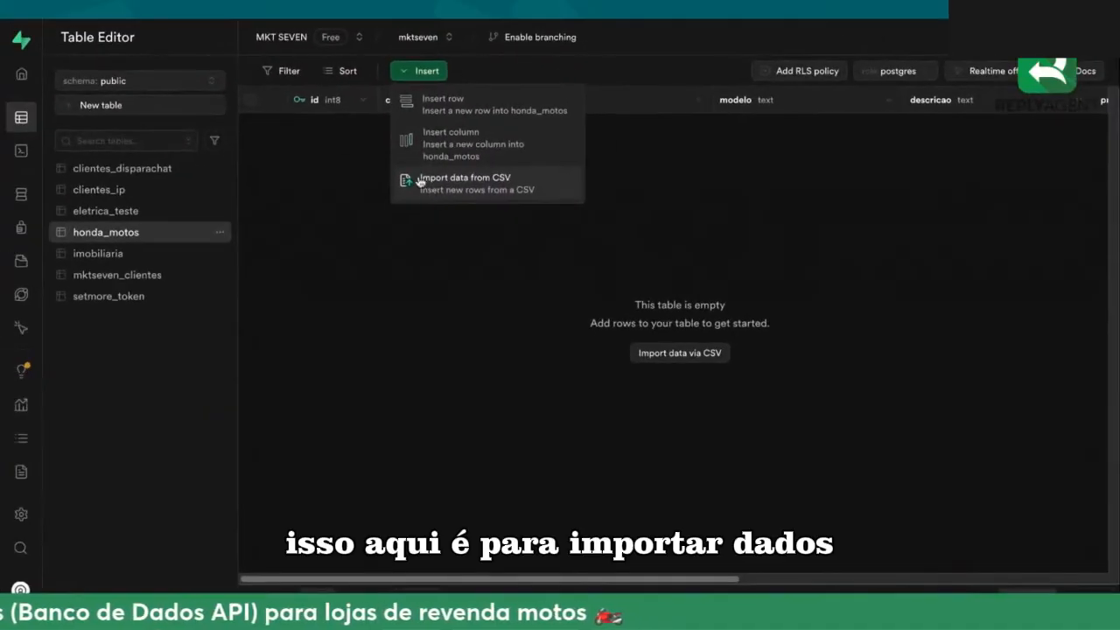
{"action": "left_click", "coordinate": [455, 106]}
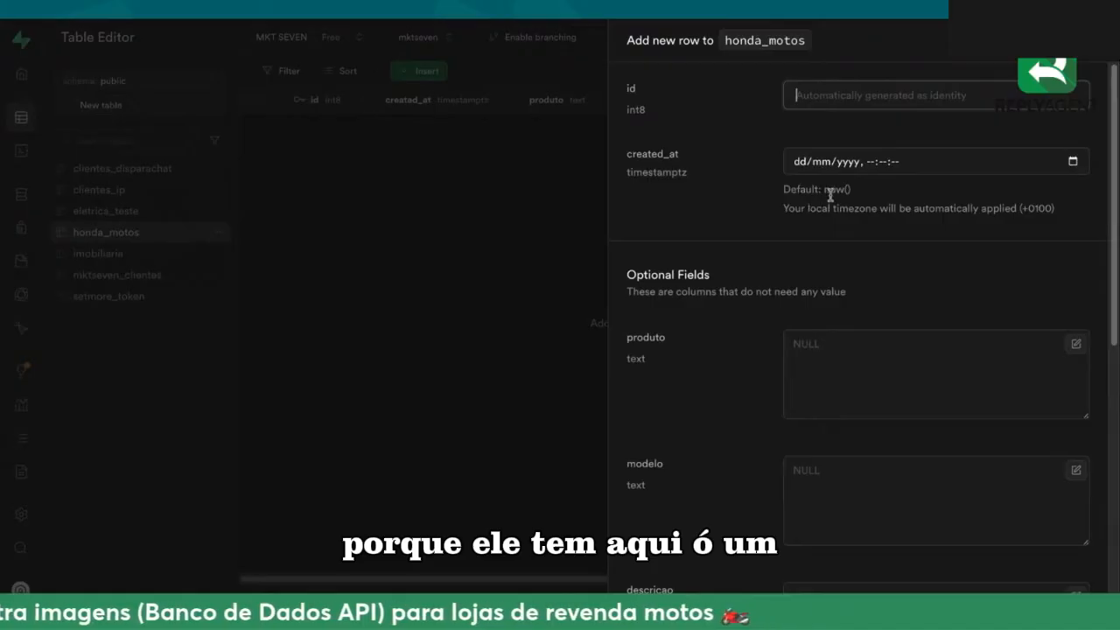
{"action": "left_click_drag", "start_coordinate": [850, 190], "coordinate": [824, 191]}
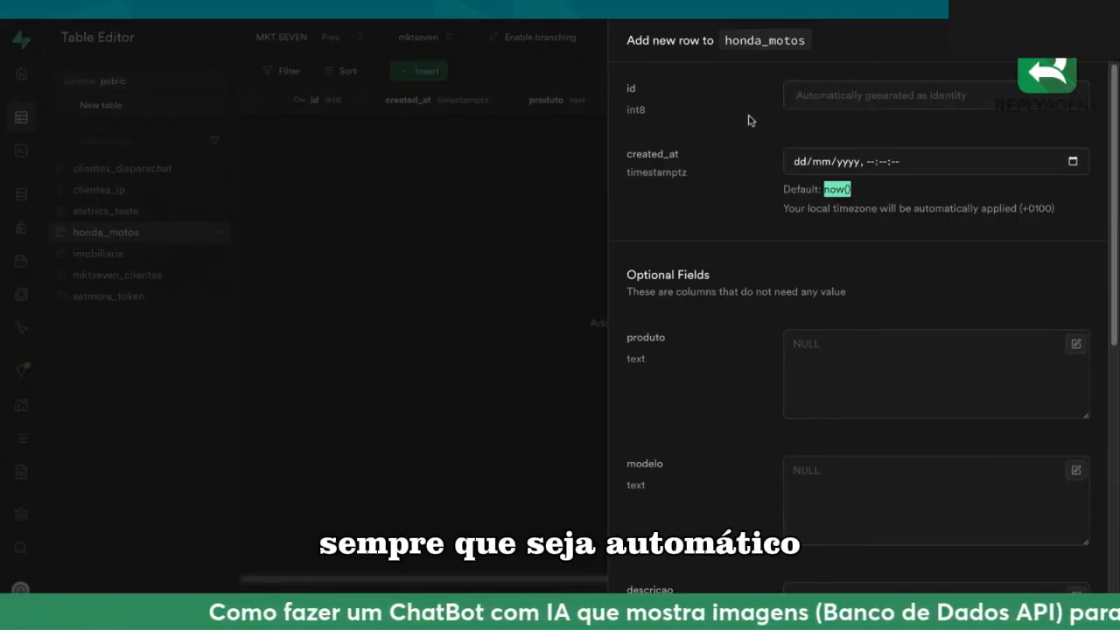
{"action": "scroll", "coordinate": [840, 337], "scroll_direction": "down", "scroll_amount": 1}
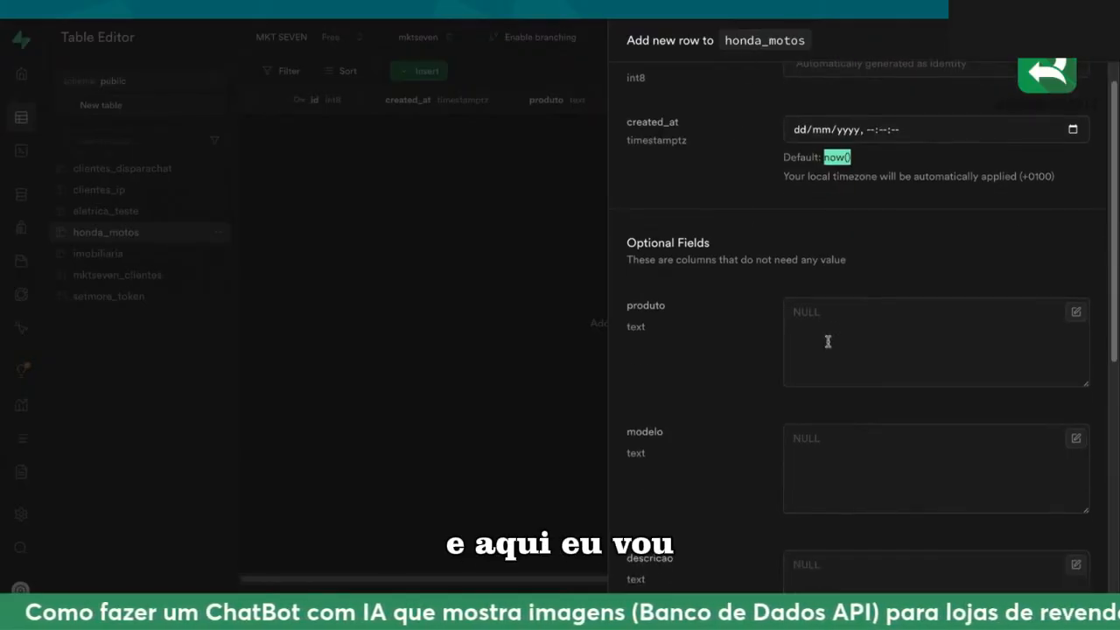
{"action": "left_click", "coordinate": [827, 332]}
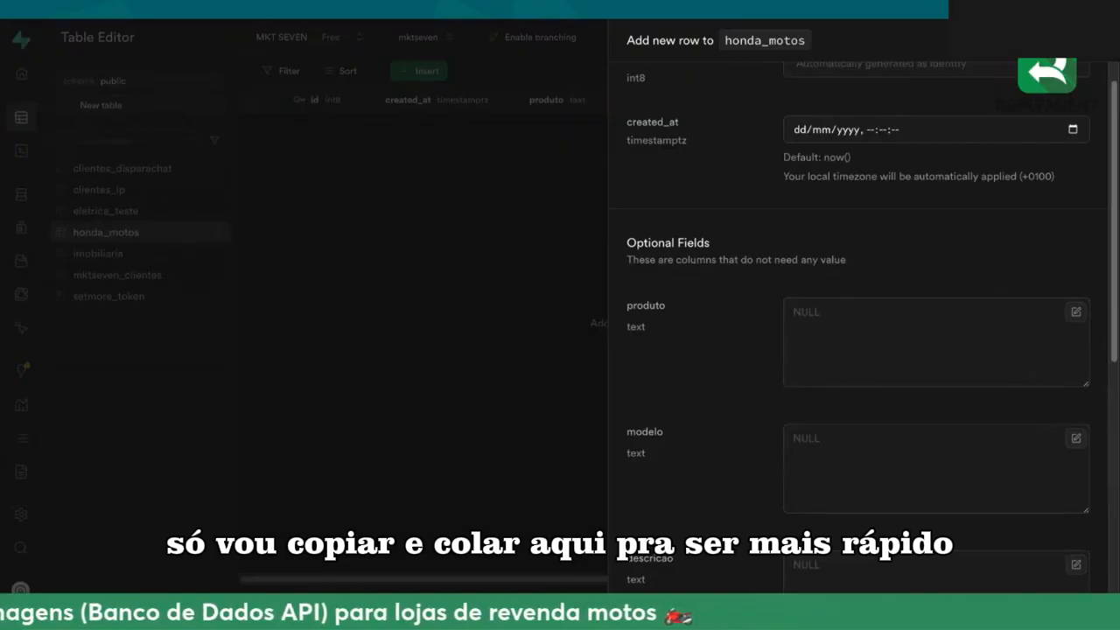
{"action": "left_click", "coordinate": [850, 340]}
{"action": "type", "text": "Honda CG 160"}
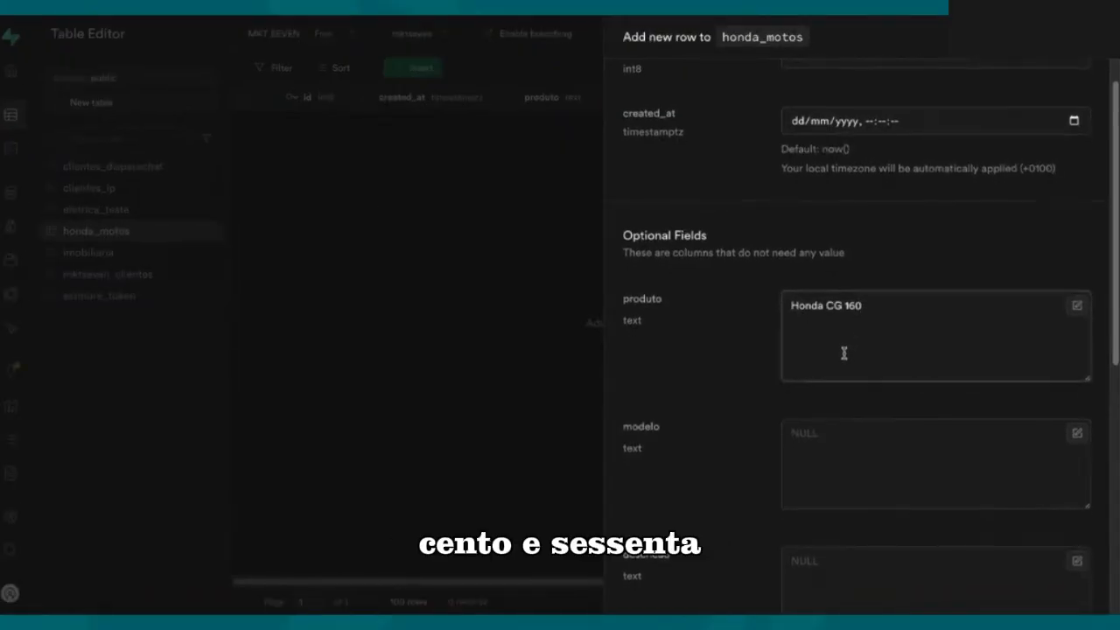
Step: Set the new row's modelo value to 2024
{"action": "scroll", "coordinate": [844, 346], "scroll_direction": "down", "scroll_amount": 1}
{"action": "scroll", "coordinate": [838, 372], "scroll_direction": "down", "scroll_amount": 3}
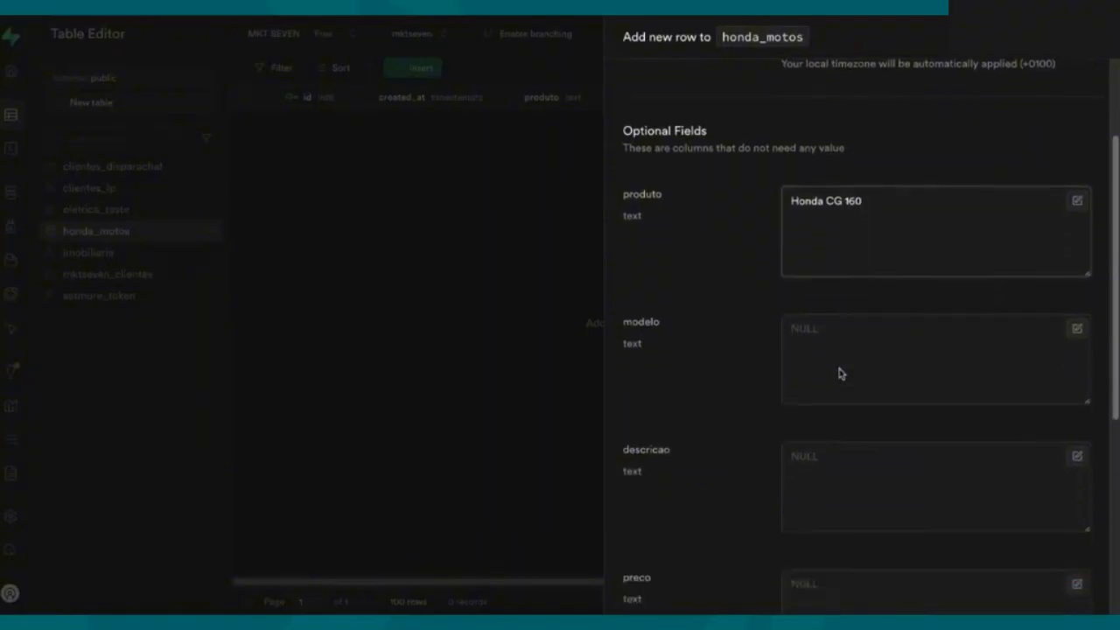
{"action": "left_click", "coordinate": [817, 313]}
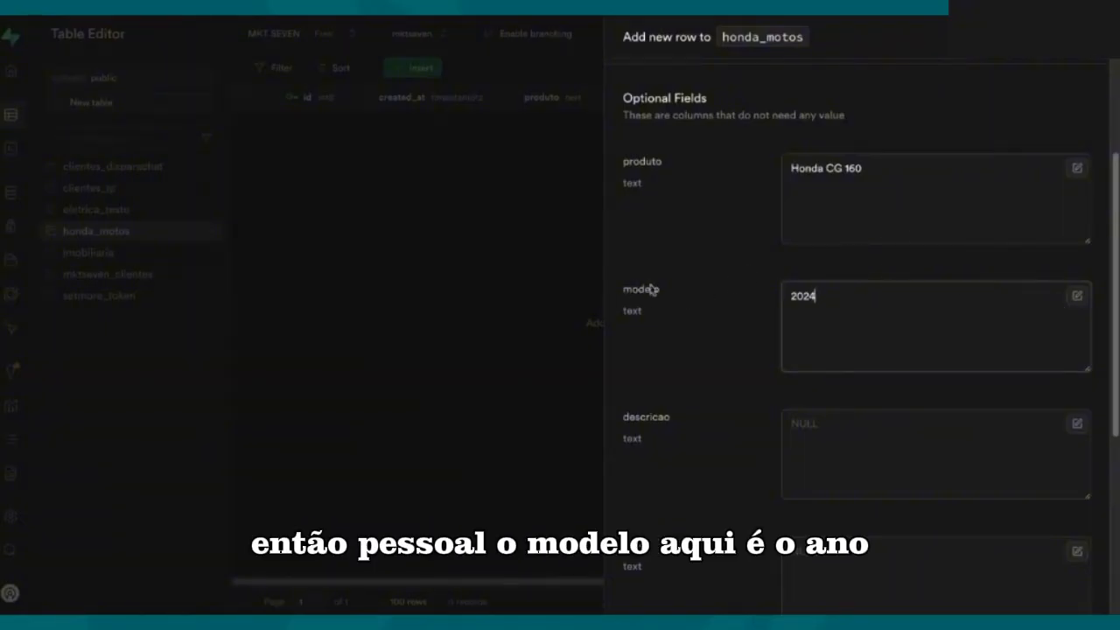
Step: Fill descricao with the complete copied Honda CG 160 text, covering motor, colours, model, price and description
{"action": "scroll", "coordinate": [787, 292], "scroll_direction": "down", "scroll_amount": 1}
{"action": "left_click", "coordinate": [821, 292]}
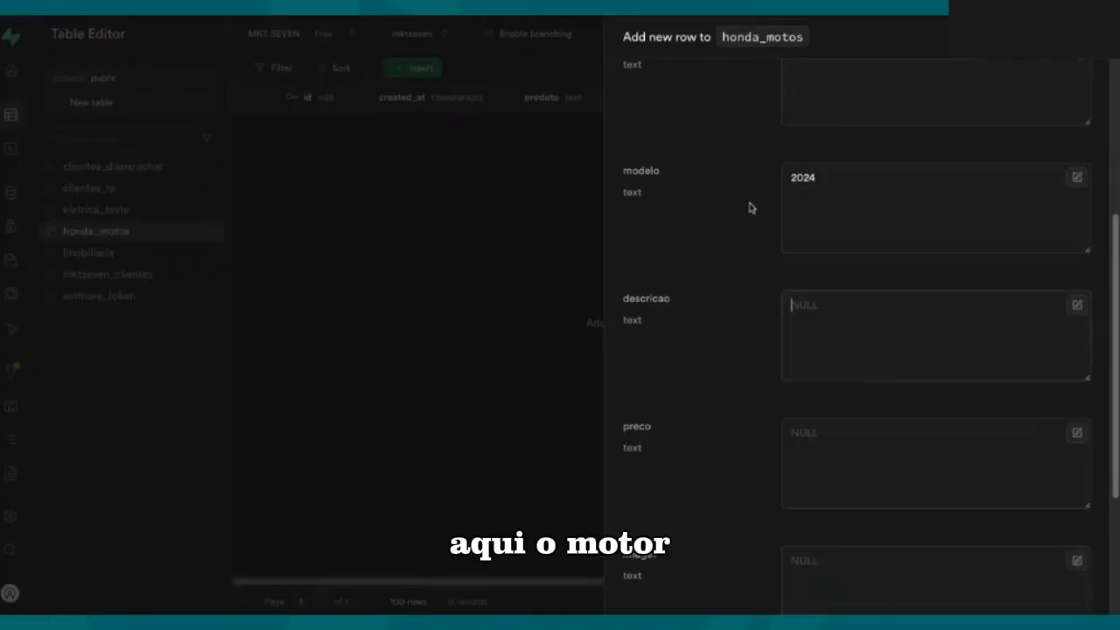
{"action": "type", "text": "Motor: 162cc, monocilíndrico, arrefecido a ar"}
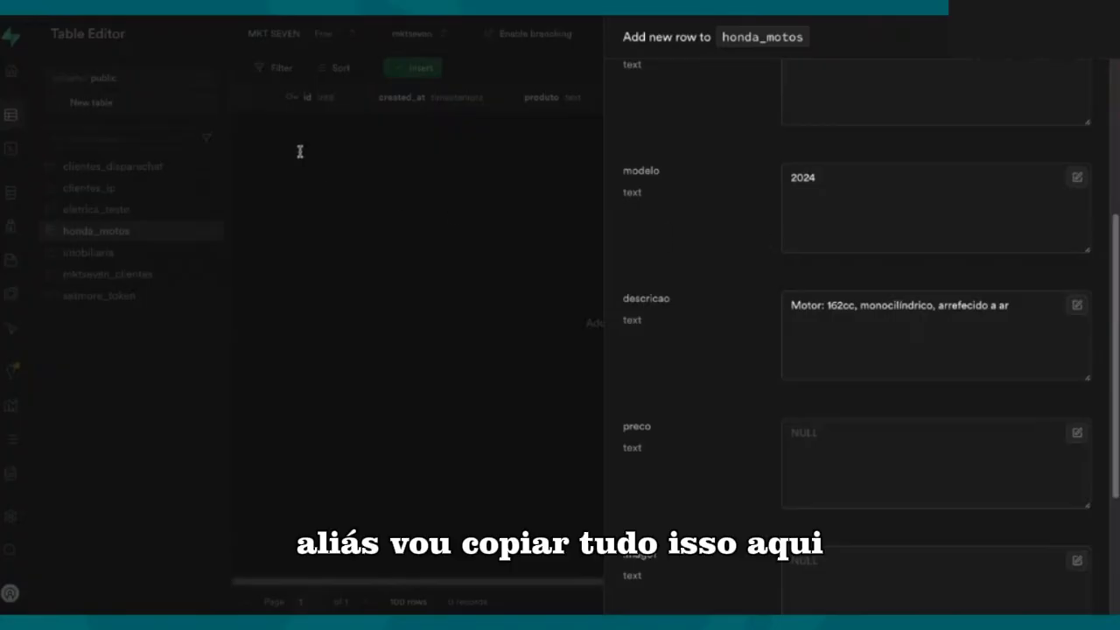
{"action": "left_click", "coordinate": [826, 325]}
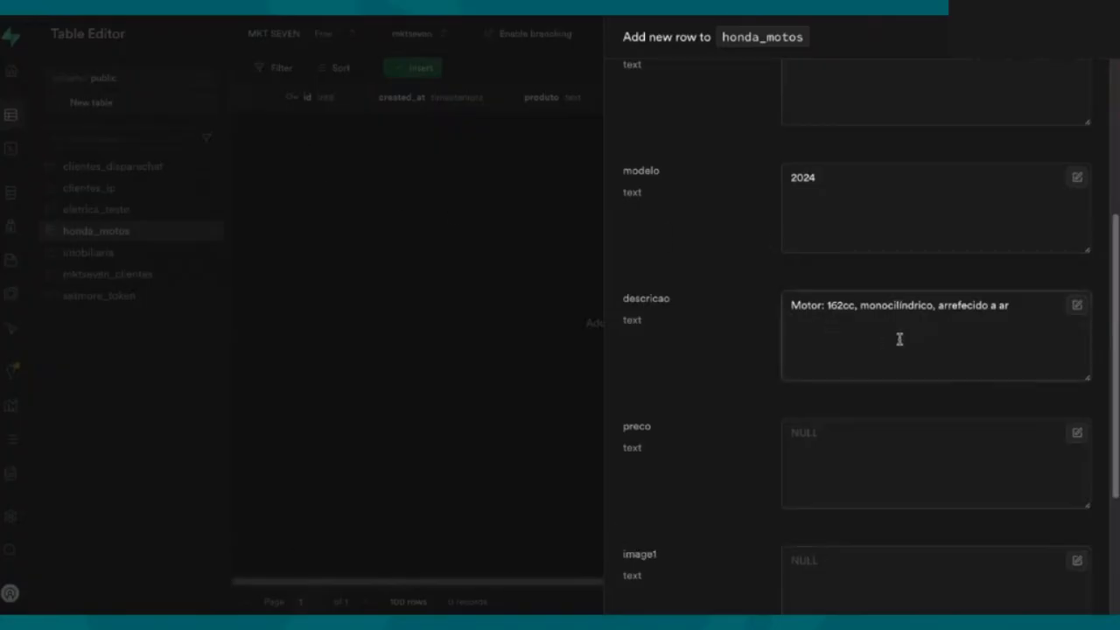
{"action": "left_click_drag", "start_coordinate": [1015, 305], "coordinate": [770, 306]}
{"action": "key", "text": "ctrl+v"}
Step: Remove the "Preço: R$ 17.500" line from descricao and enter R$ 17.500 as the row's preco
{"action": "scroll", "coordinate": [852, 339], "scroll_direction": "up", "scroll_amount": 2}
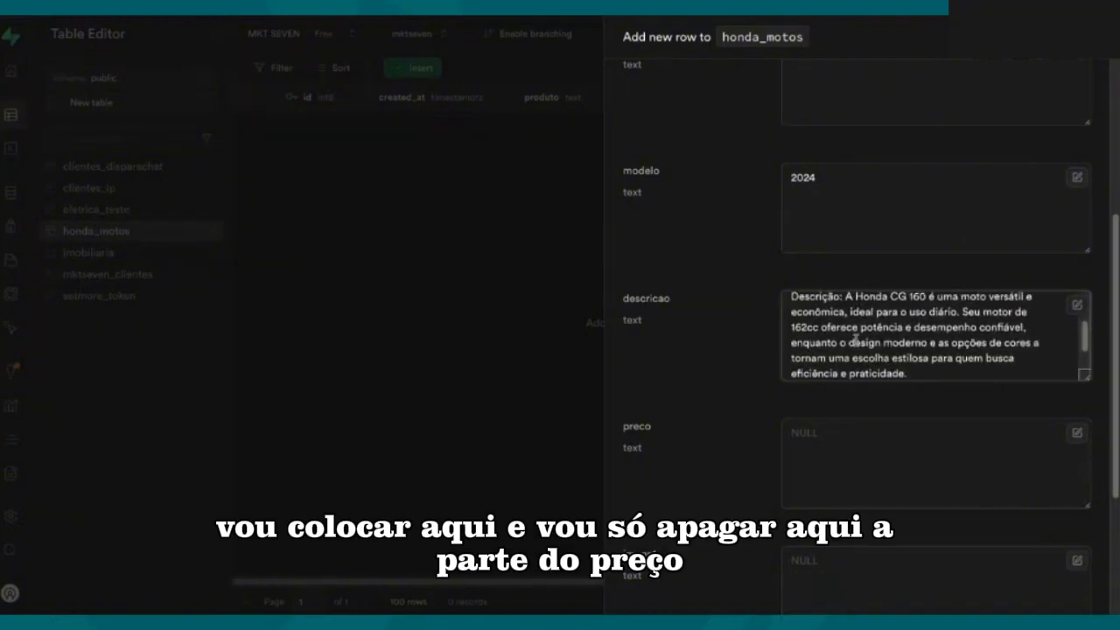
{"action": "scroll", "coordinate": [855, 342], "scroll_direction": "up", "scroll_amount": 3}
{"action": "left_click_drag", "start_coordinate": [875, 343], "coordinate": [785, 344]}
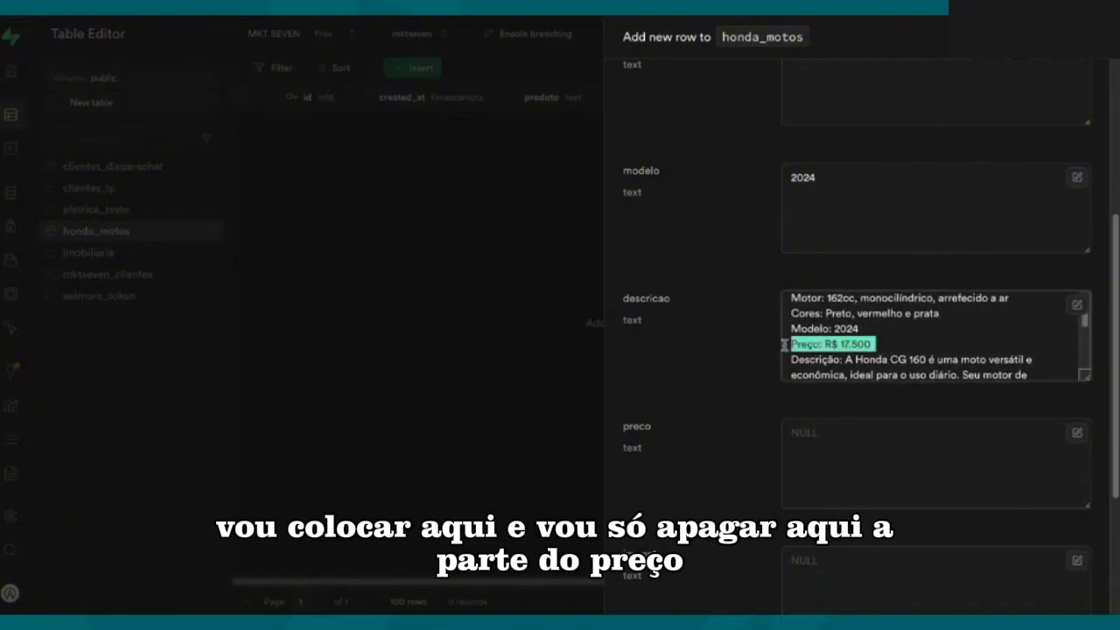
{"action": "key", "text": "BackSpace"}
{"action": "scroll", "coordinate": [840, 341], "scroll_direction": "down", "scroll_amount": 3}
{"action": "left_click", "coordinate": [828, 432]}
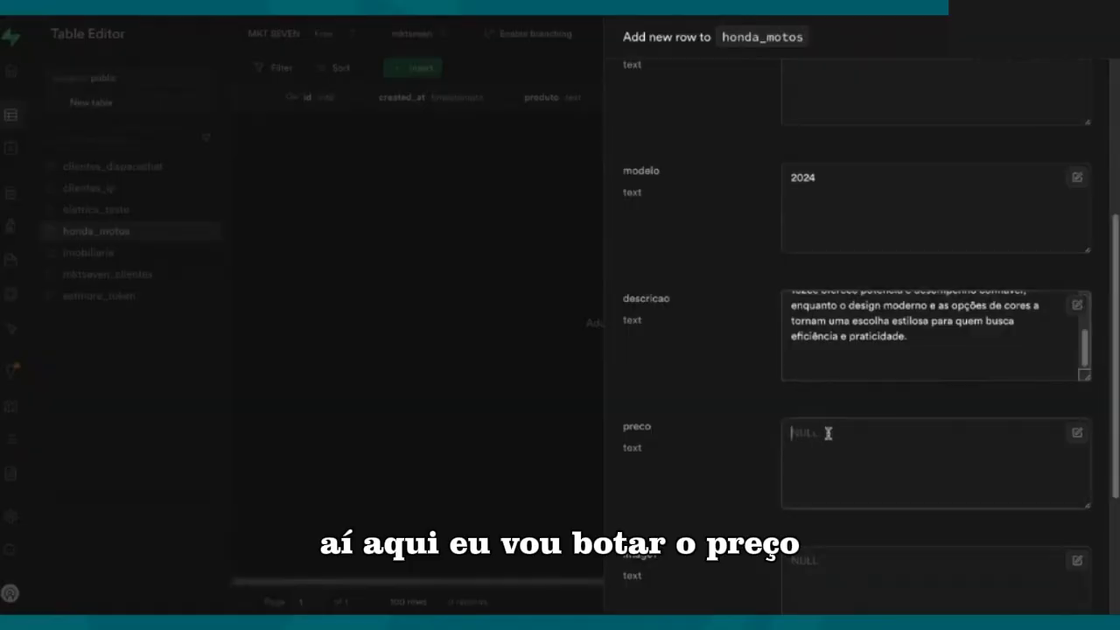
{"action": "type", "text": "R$ 17.500"}
{"action": "scroll", "coordinate": [862, 420], "scroll_direction": "down", "scroll_amount": 5}
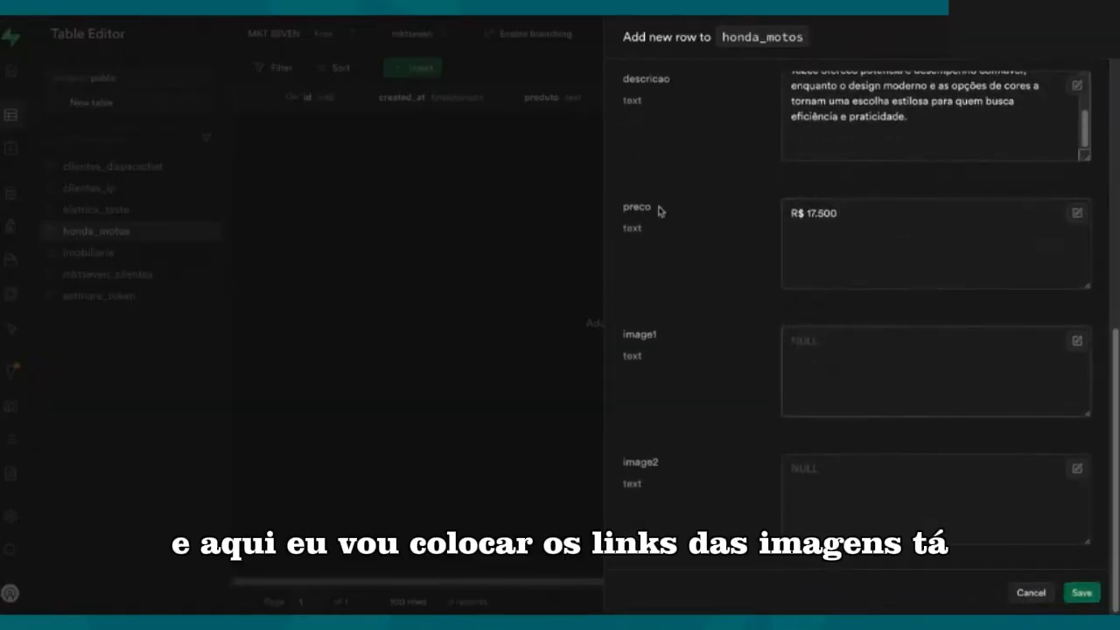
{"action": "left_click", "coordinate": [783, 385]}
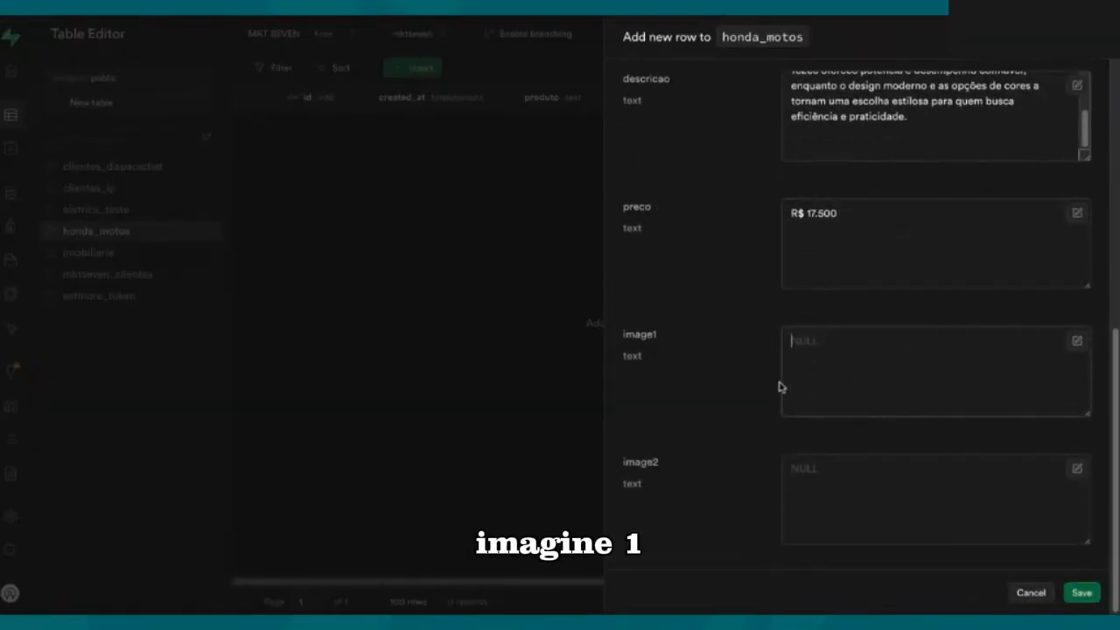
{"action": "key", "text": "ctrl+v"}
{"action": "left_click", "coordinate": [839, 492]}
{"action": "key", "text": "ctrl+v"}
{"action": "scroll", "coordinate": [880, 402], "scroll_direction": "up", "scroll_amount": 10}
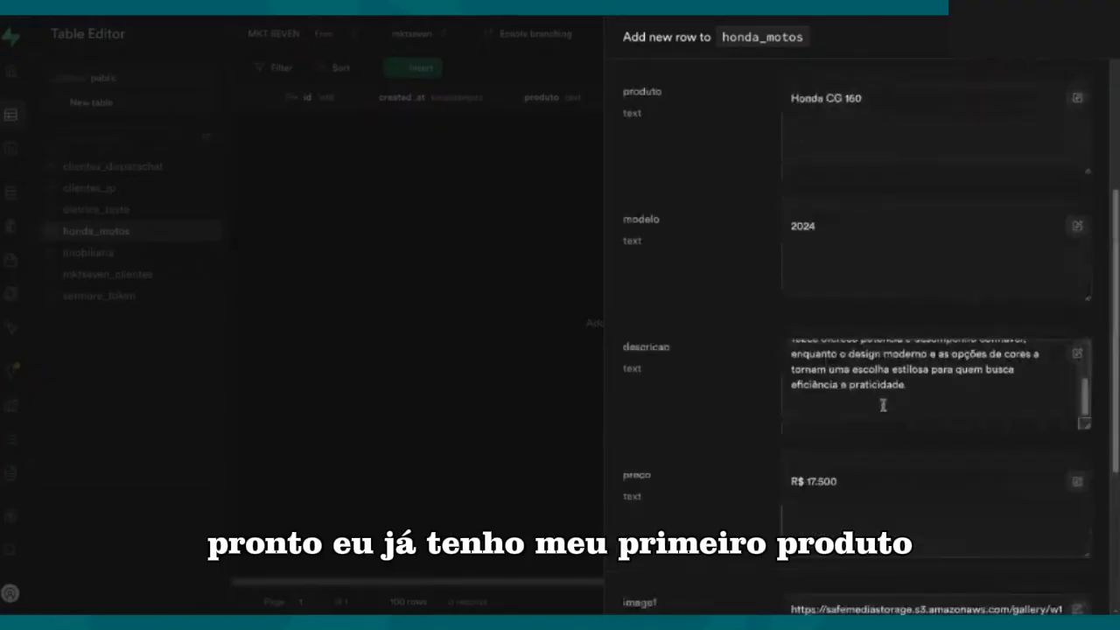
{"action": "scroll", "coordinate": [883, 398], "scroll_direction": "down", "scroll_amount": 10}
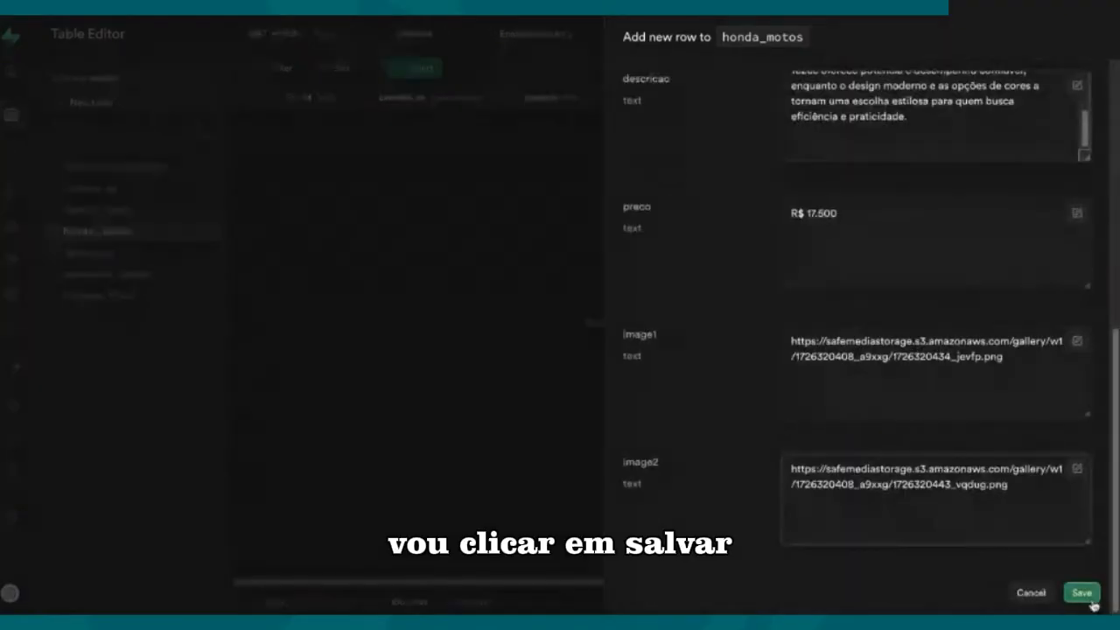
{"action": "left_click", "coordinate": [1087, 598]}
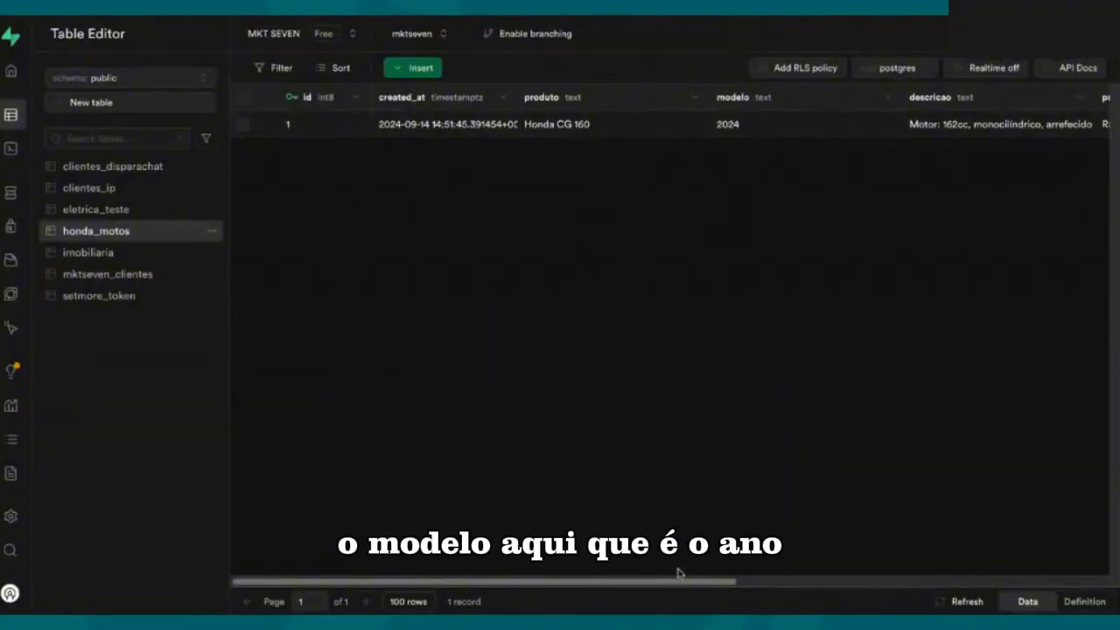
Step: Review the saved row's columns and rename the modelo column of honda_motos to ano
{"action": "left_click_drag", "start_coordinate": [684, 584], "coordinate": [820, 478]}
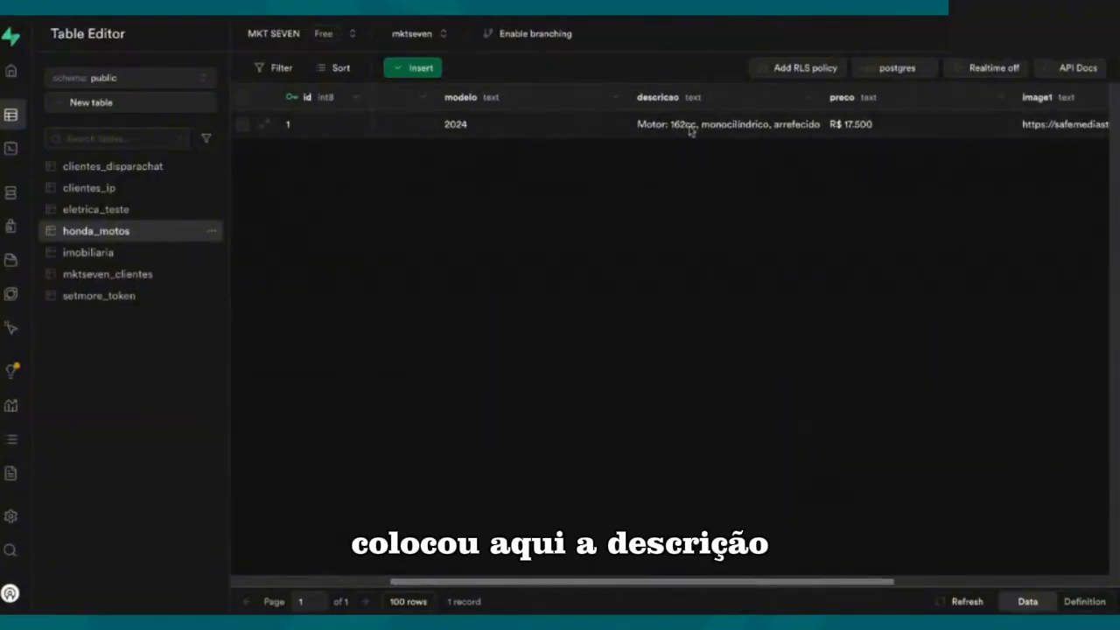
{"action": "left_click_drag", "start_coordinate": [867, 580], "coordinate": [1090, 580]}
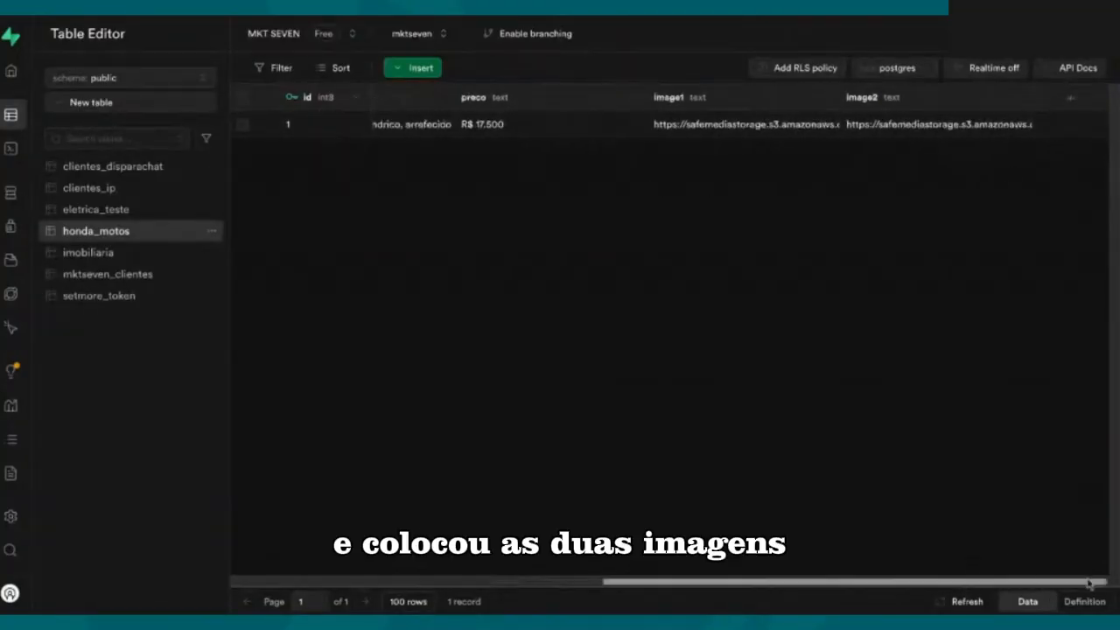
{"action": "left_click_drag", "start_coordinate": [880, 583], "coordinate": [572, 559]}
{"action": "left_click", "coordinate": [780, 98]}
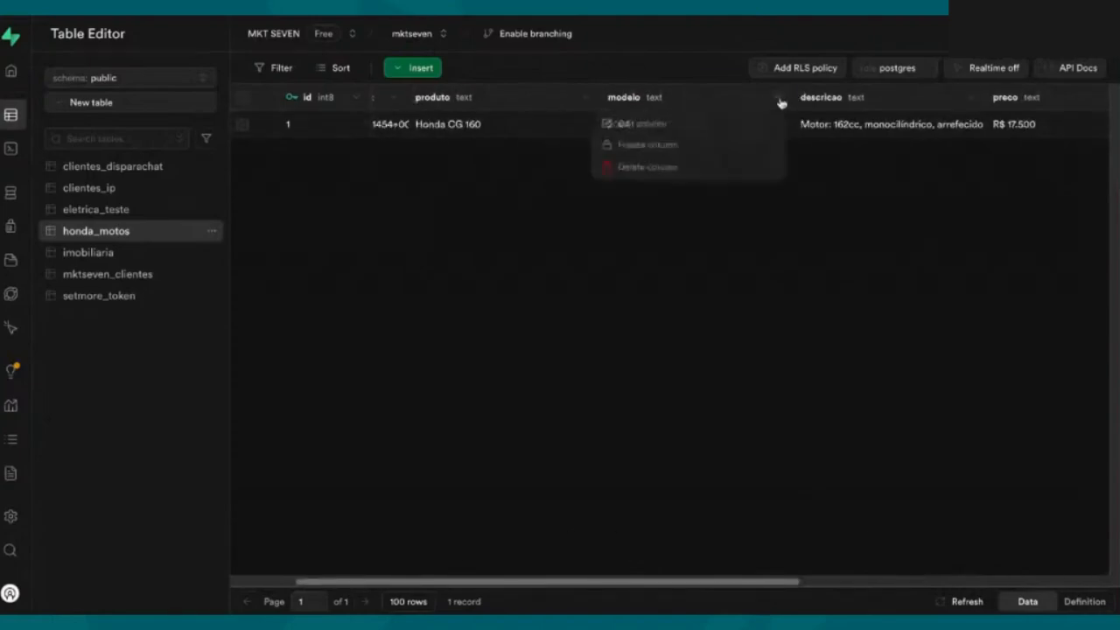
{"action": "left_click", "coordinate": [780, 99]}
{"action": "left_click", "coordinate": [780, 99]}
{"action": "left_click", "coordinate": [647, 125]}
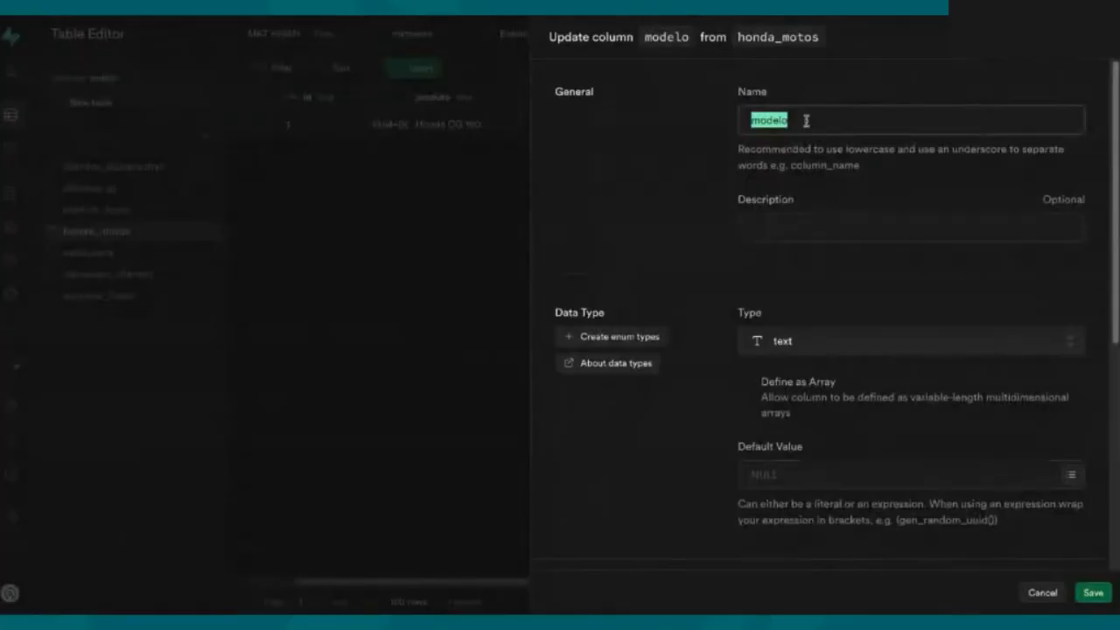
{"action": "type", "text": "ano"}
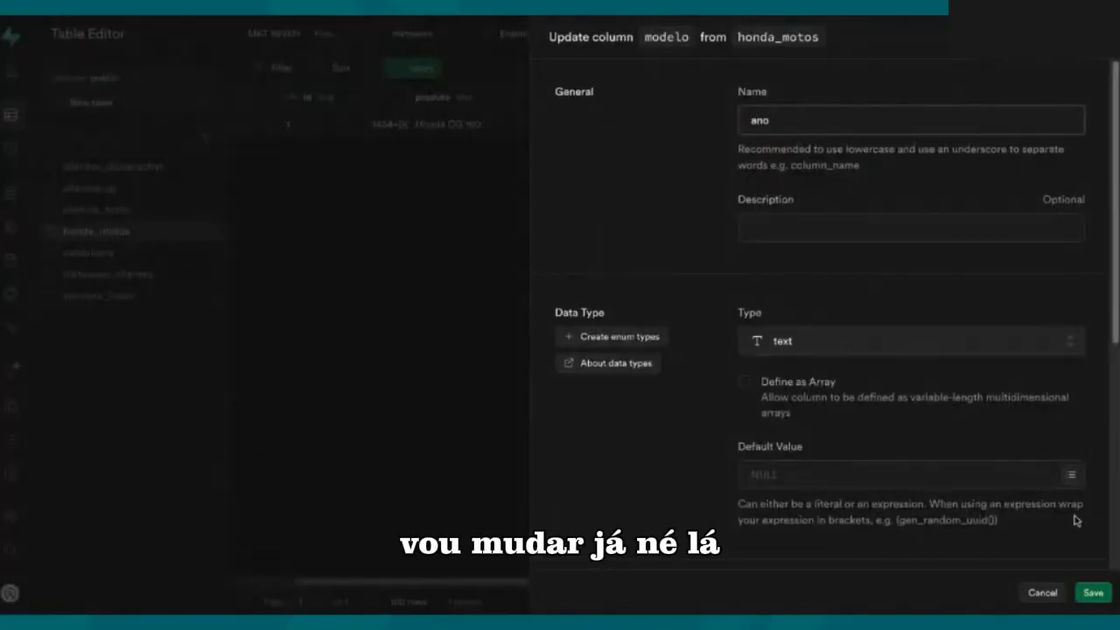
{"action": "left_click", "coordinate": [1092, 592]}
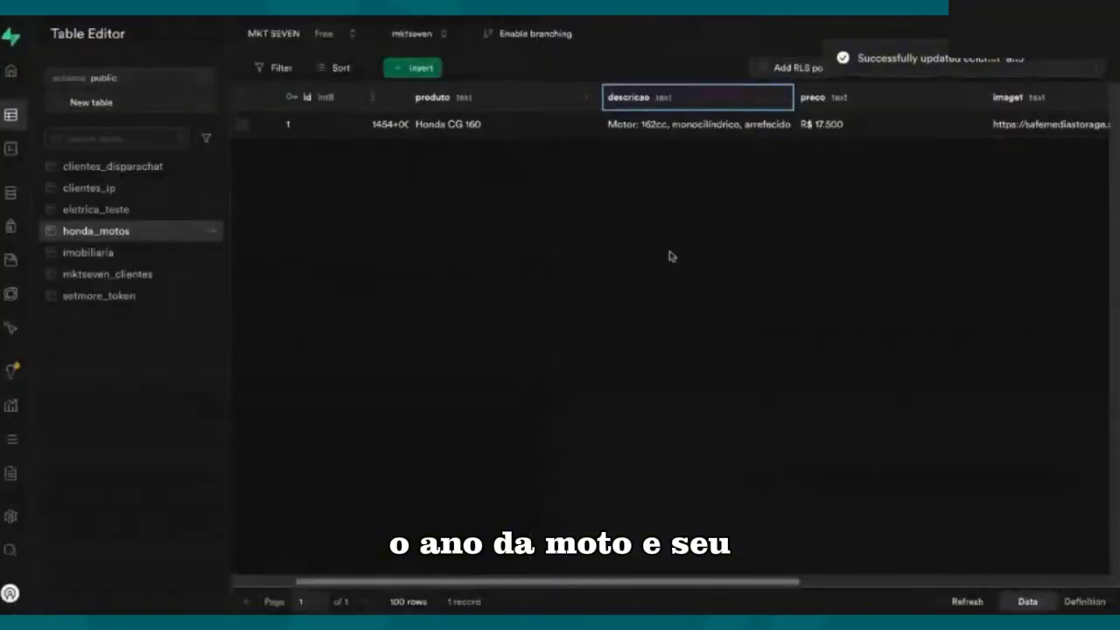
Step: Move the ano column from the end of the table to between produto and descricao
{"action": "left_click_drag", "start_coordinate": [691, 584], "coordinate": [1006, 568]}
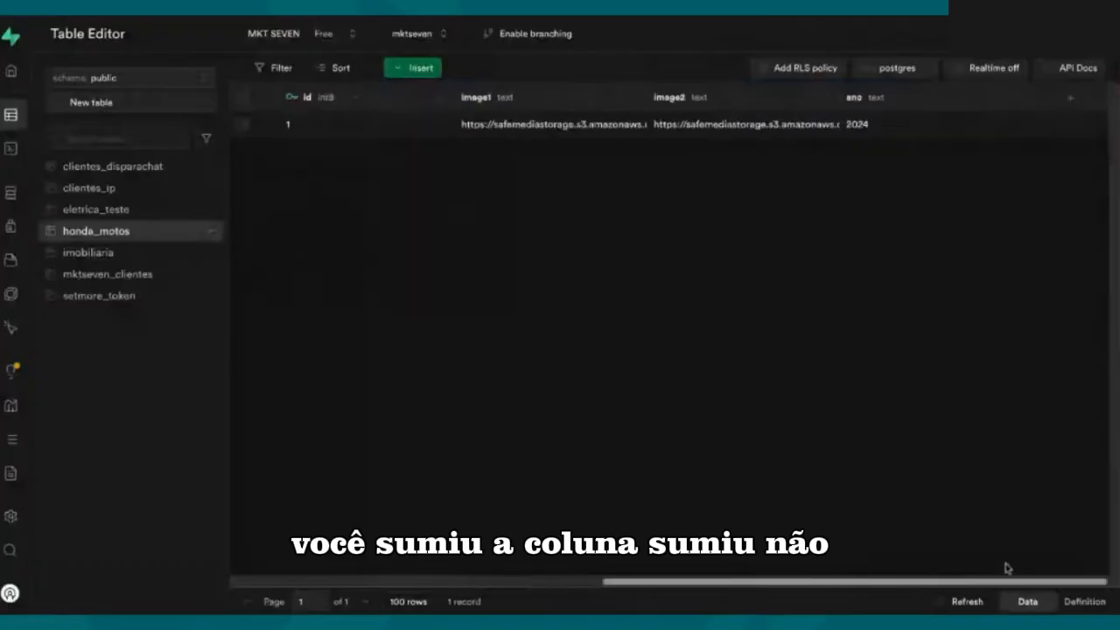
{"action": "left_click_drag", "start_coordinate": [925, 105], "coordinate": [927, 105]}
{"action": "left_click_drag", "start_coordinate": [796, 582], "coordinate": [592, 583]}
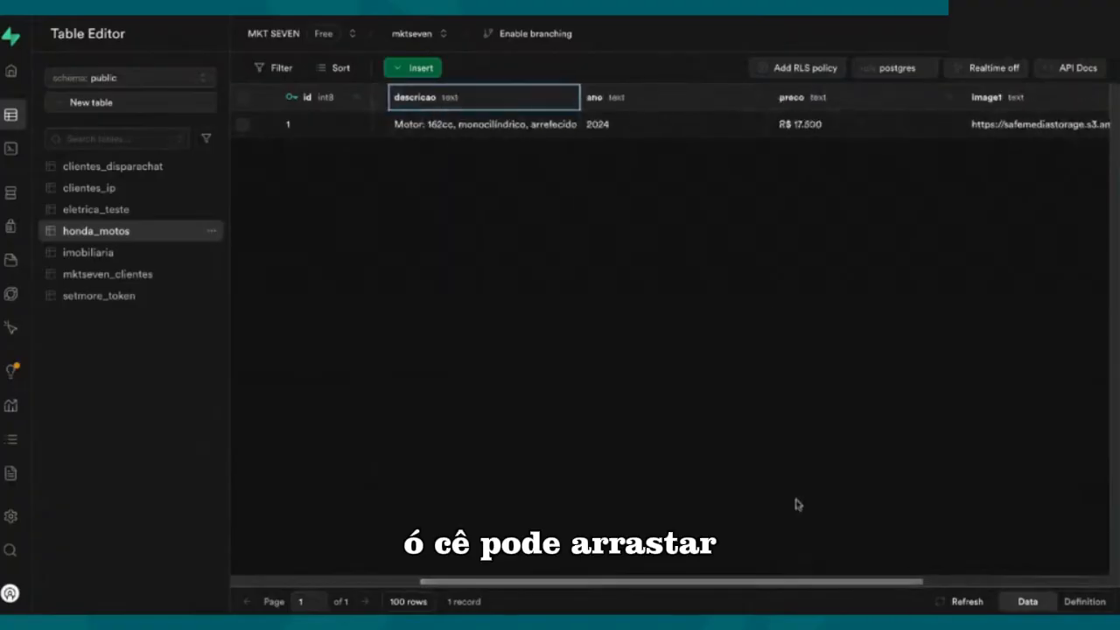
{"action": "left_click_drag", "start_coordinate": [805, 581], "coordinate": [684, 581]}
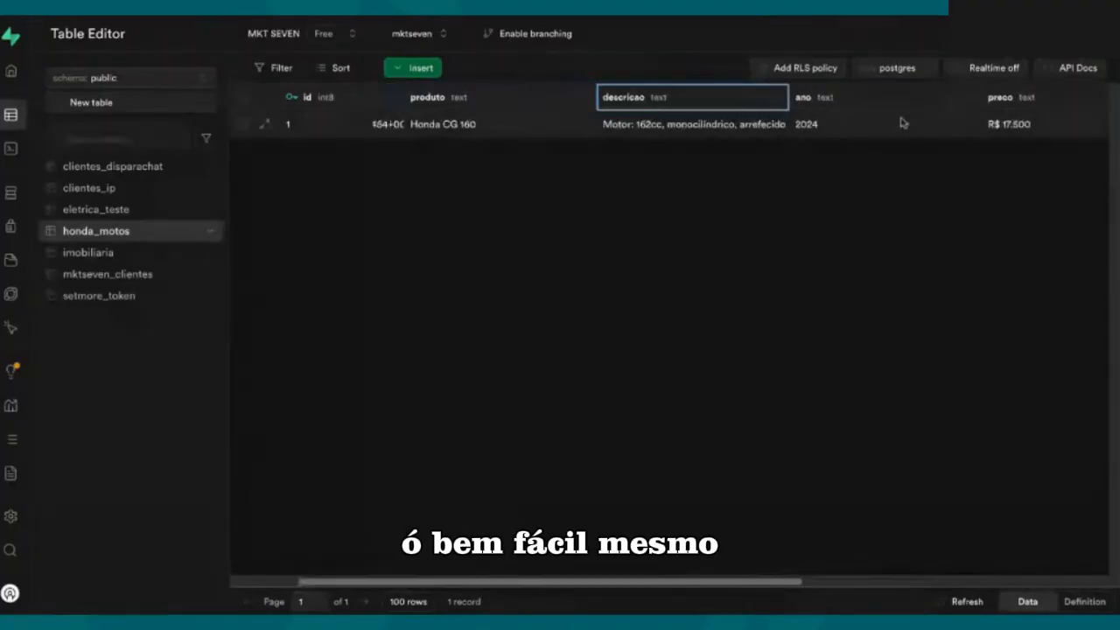
{"action": "left_click_drag", "start_coordinate": [894, 102], "coordinate": [705, 103]}
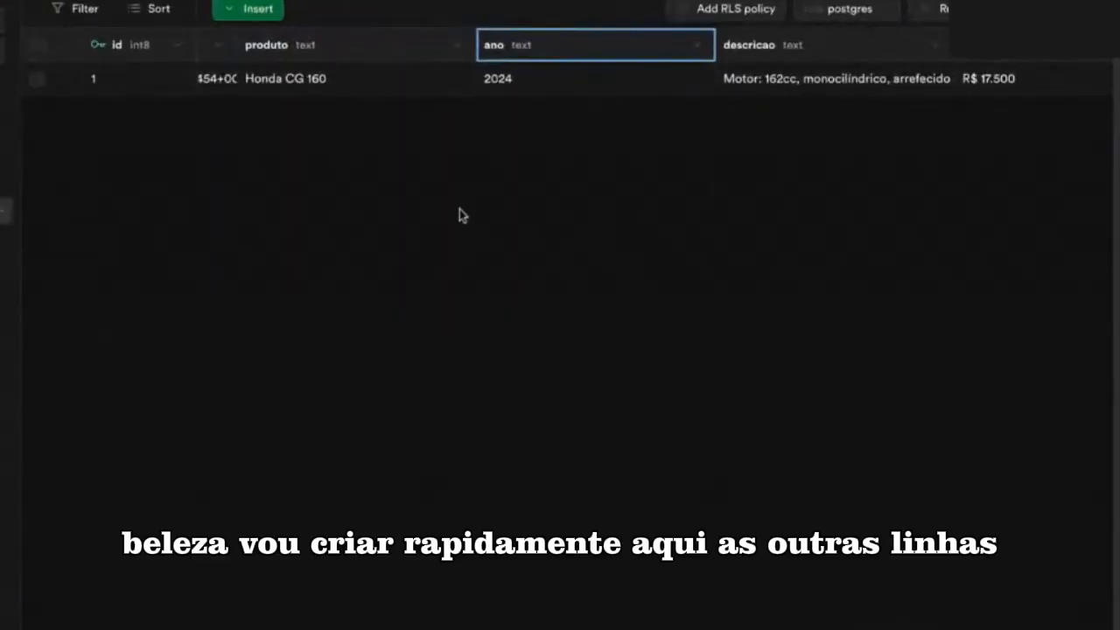
Step: Insert rows for the other seven motorcycles, Honda Pop 100i ES through Honda XL 300L Tornado, and review their price and image columns
{"action": "left_click", "coordinate": [245, 11]}
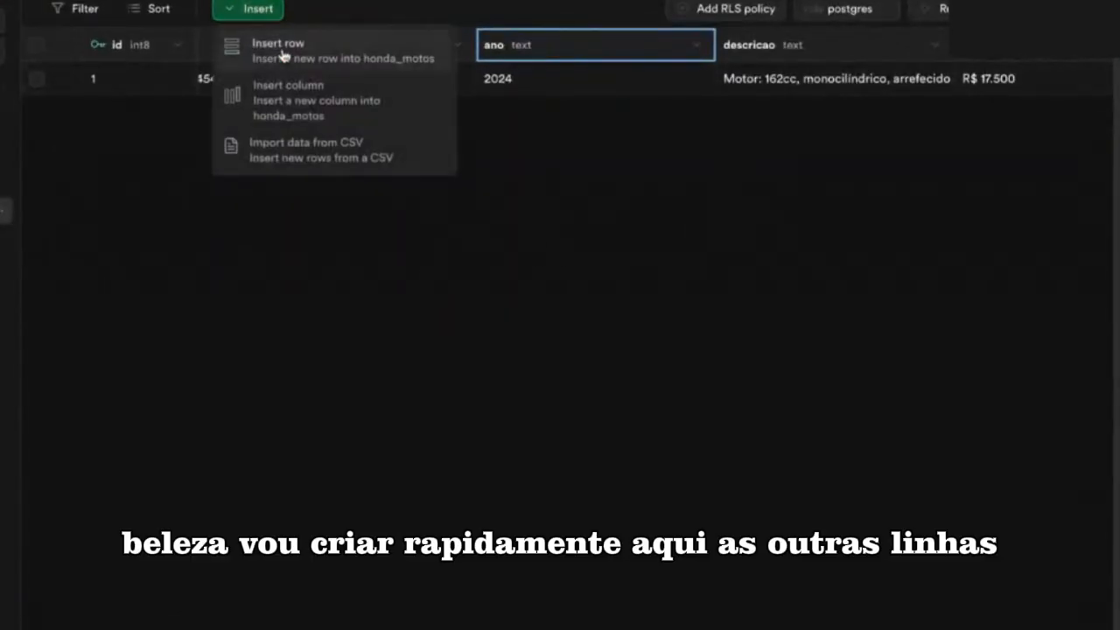
{"action": "left_click", "coordinate": [283, 54]}
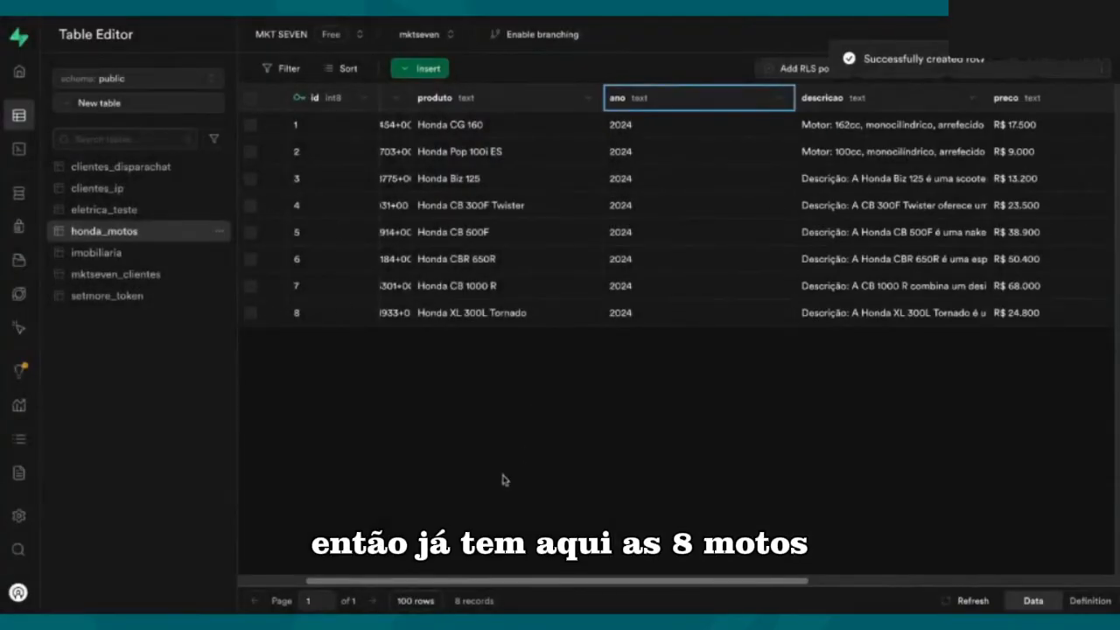
{"action": "left_click_drag", "start_coordinate": [652, 581], "coordinate": [866, 584]}
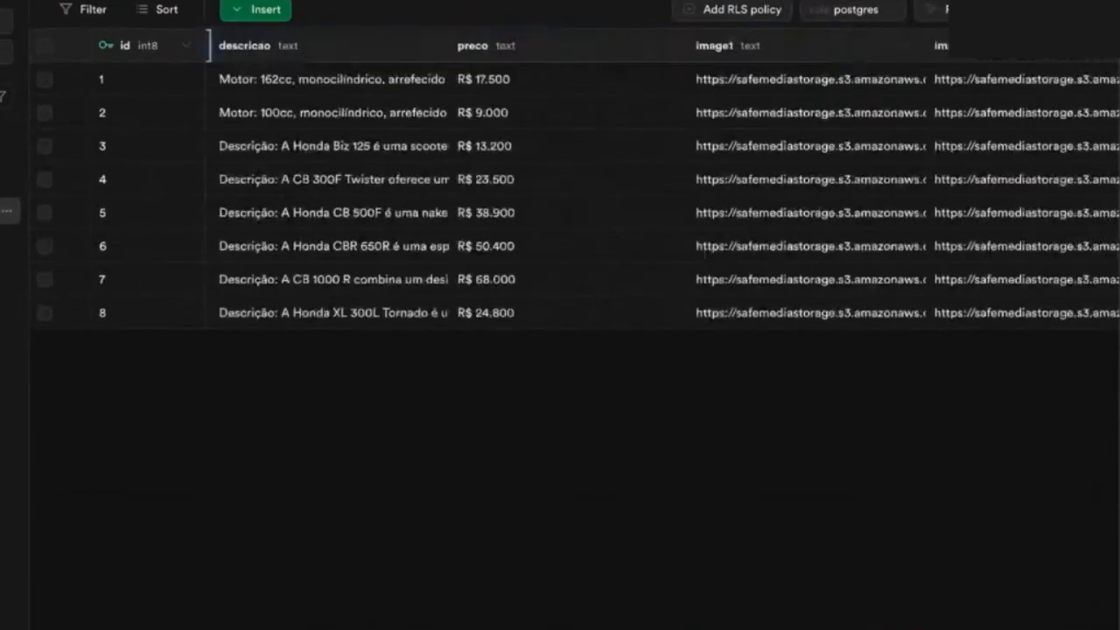
Step: Start a row-level security policy named replyagent for the honda_motos table, with its policy command set to ALL
{"action": "left_click_drag", "start_coordinate": [861, 623], "coordinate": [957, 583]}
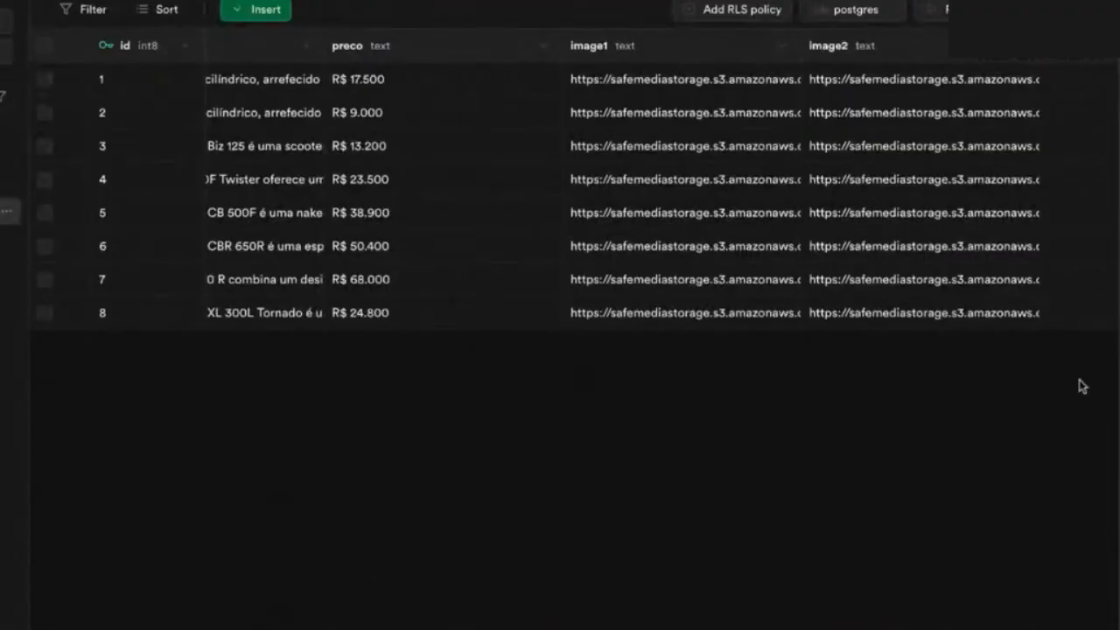
{"action": "left_click", "coordinate": [747, 10]}
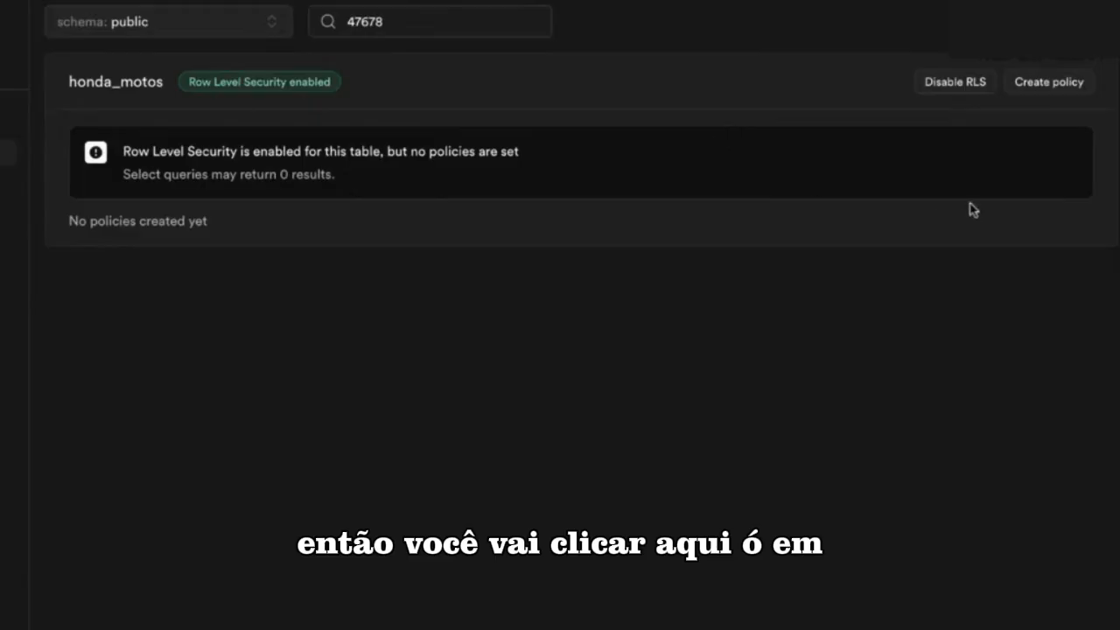
{"action": "left_click", "coordinate": [1049, 87]}
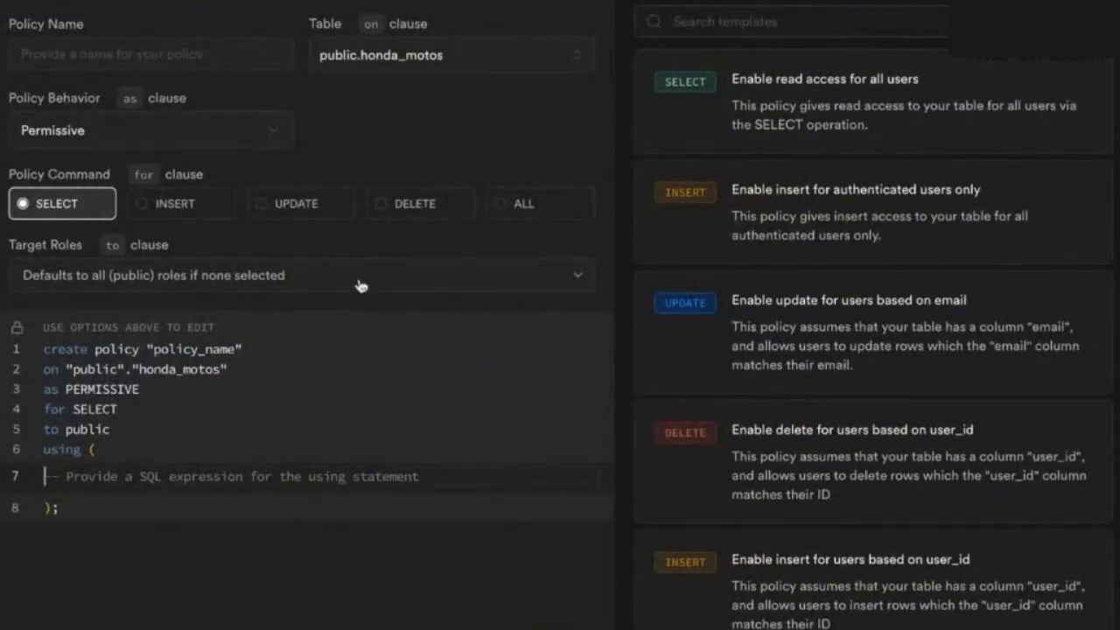
{"action": "left_click", "coordinate": [150, 57]}
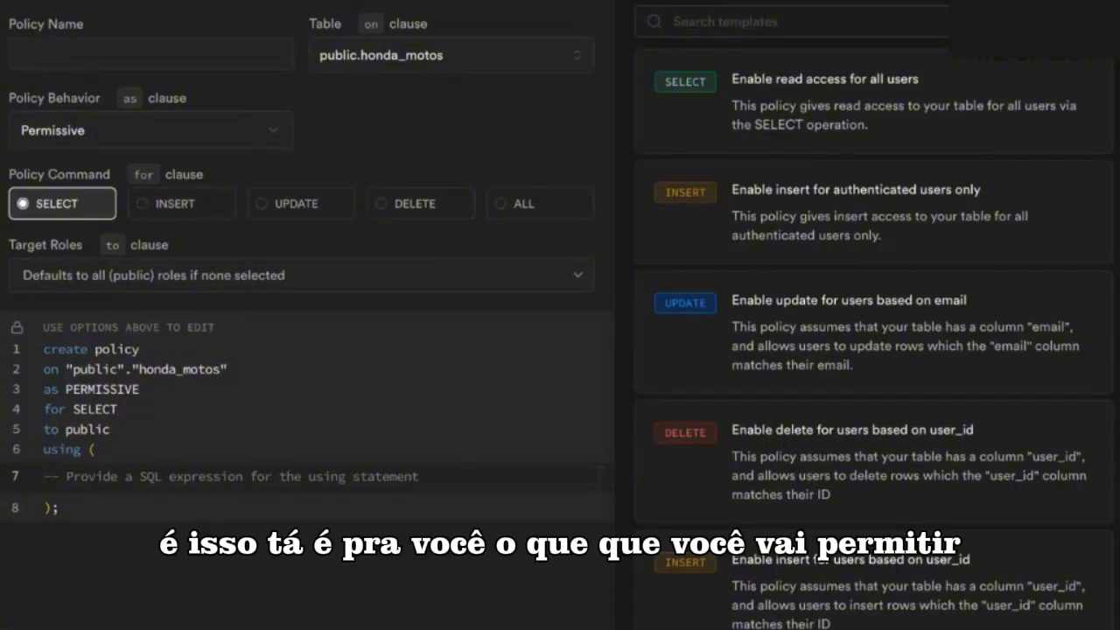
{"action": "left_click", "coordinate": [505, 207]}
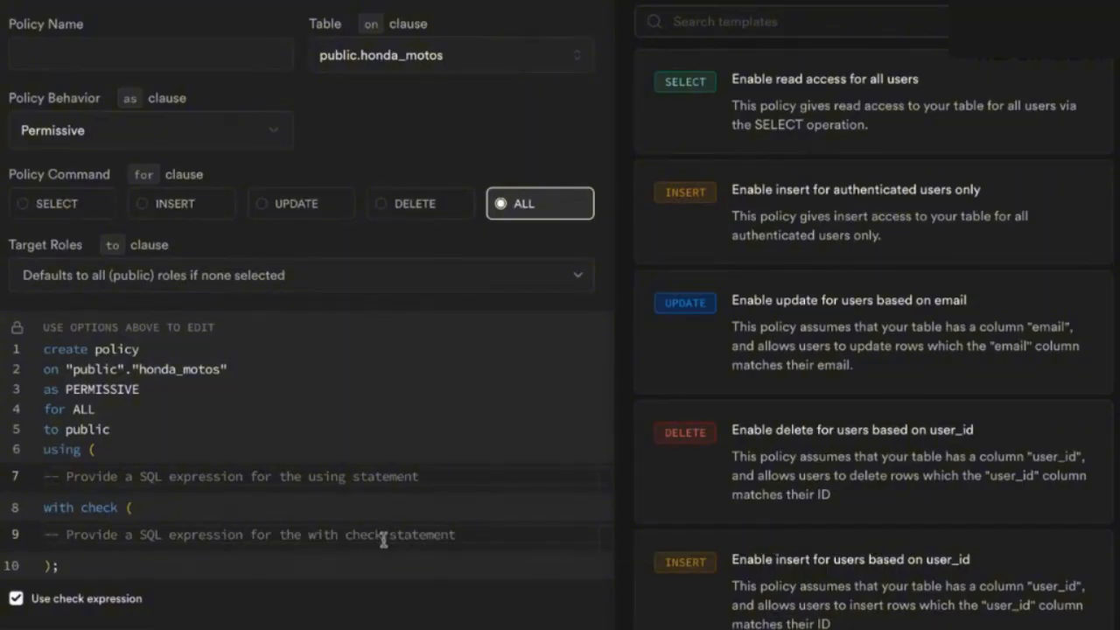
Step: Set the policy's with check and using expressions to true and save the policy
{"action": "type", "text": "true"}
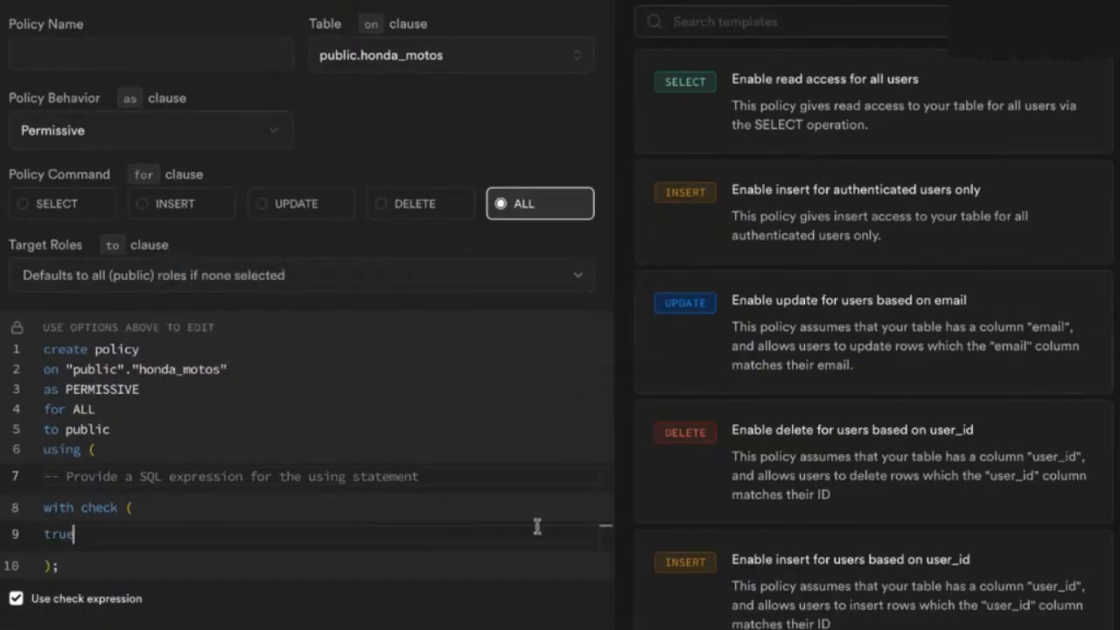
{"action": "left_click", "coordinate": [551, 629]}
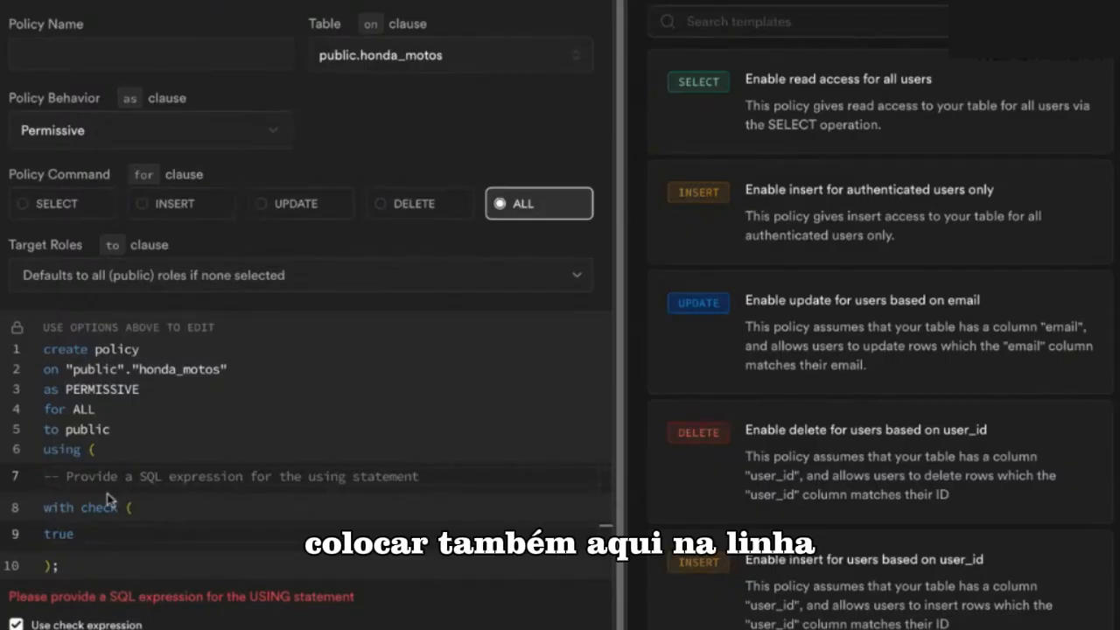
{"action": "left_click", "coordinate": [53, 476]}
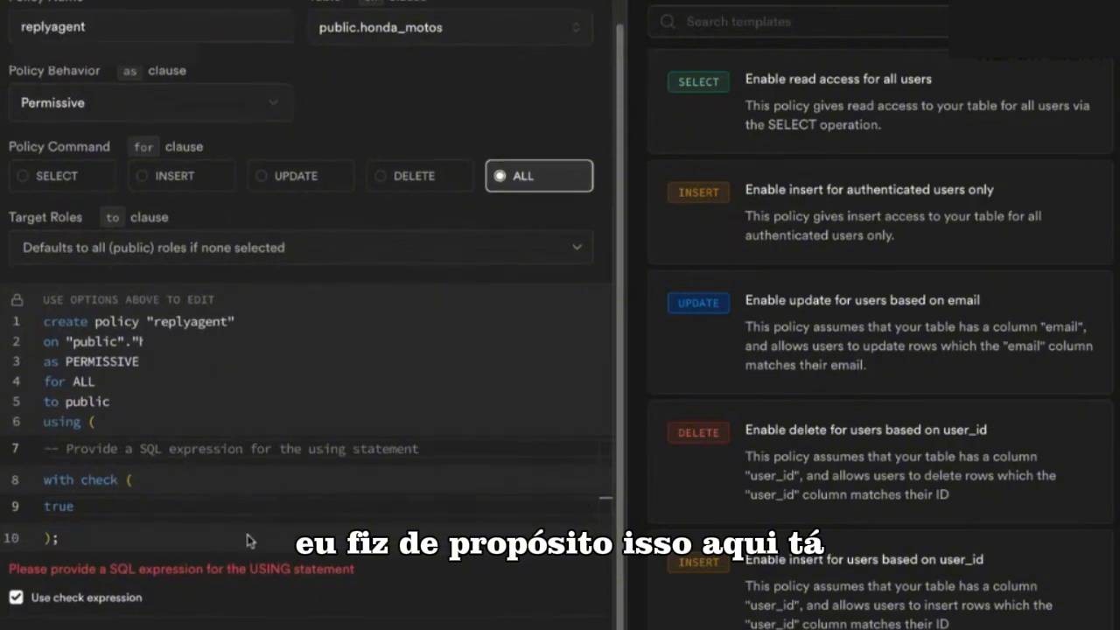
{"action": "type", "text": "true"}
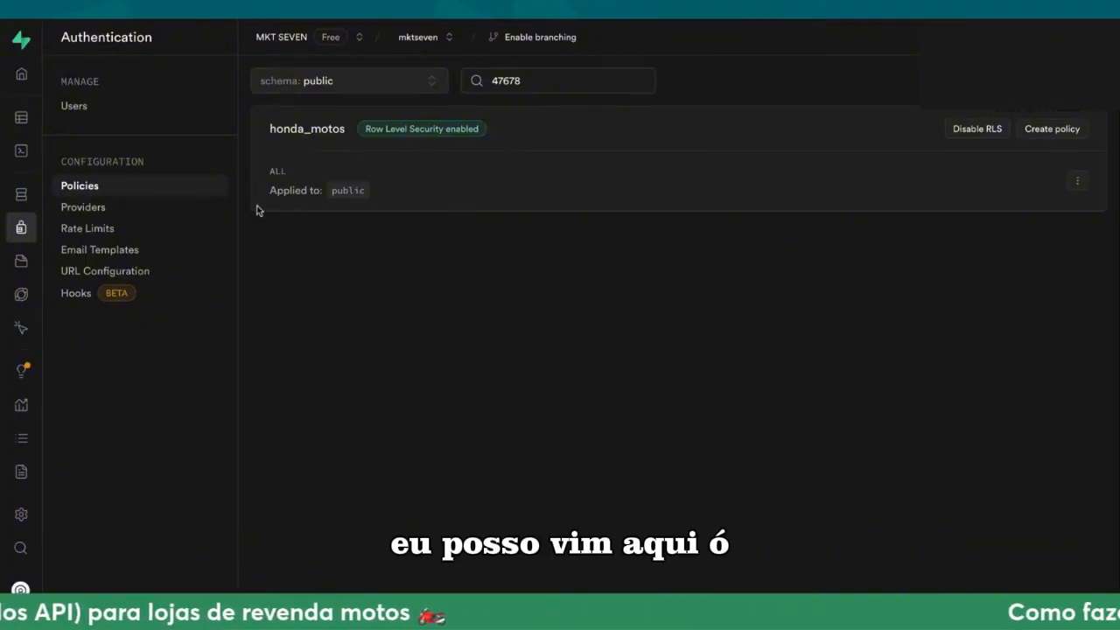
Step: Reopen the honda_motos table from the database tables list in the table editor
{"action": "left_click", "coordinate": [40, 194]}
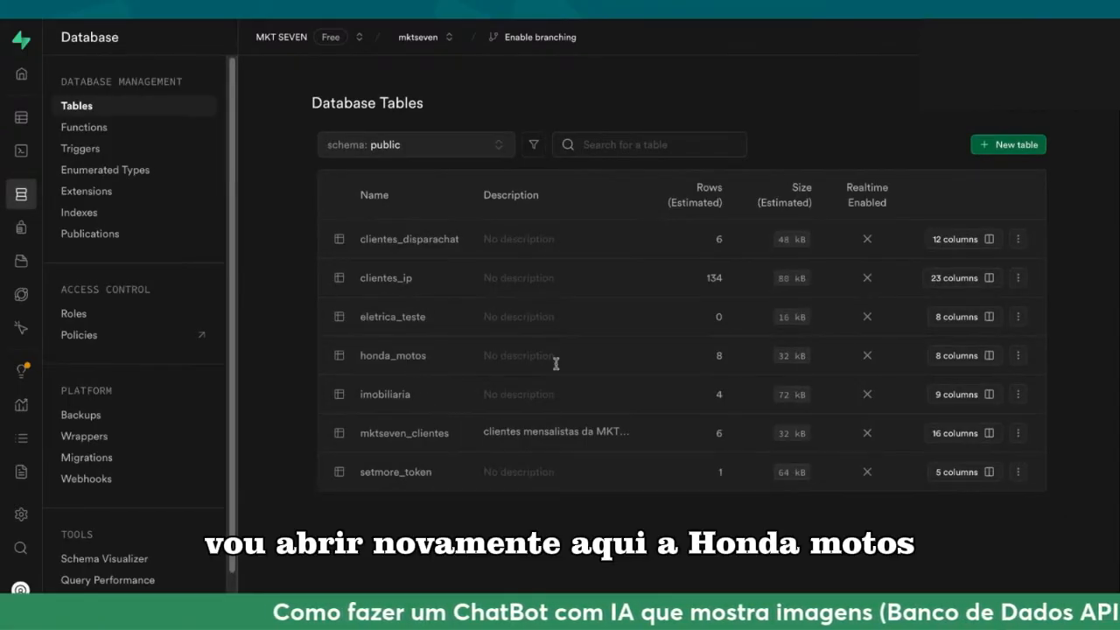
{"action": "left_click", "coordinate": [1019, 358]}
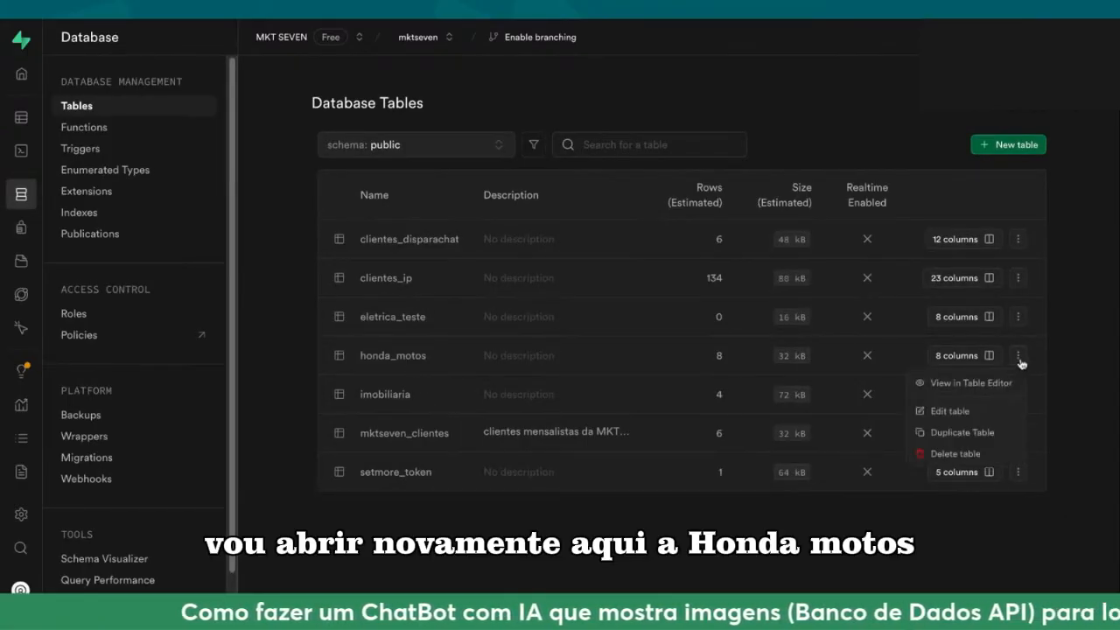
{"action": "left_click", "coordinate": [969, 383]}
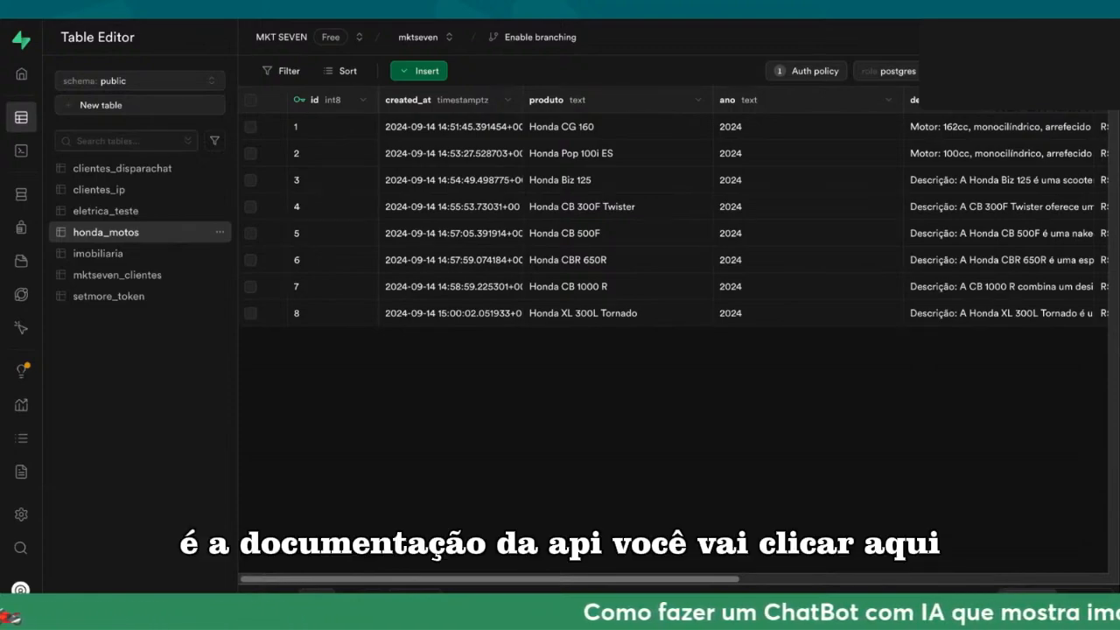
Step: Open the API documentation of honda_motos, review its examples and switch the code language to Bash
{"action": "left_click", "coordinate": [1069, 71]}
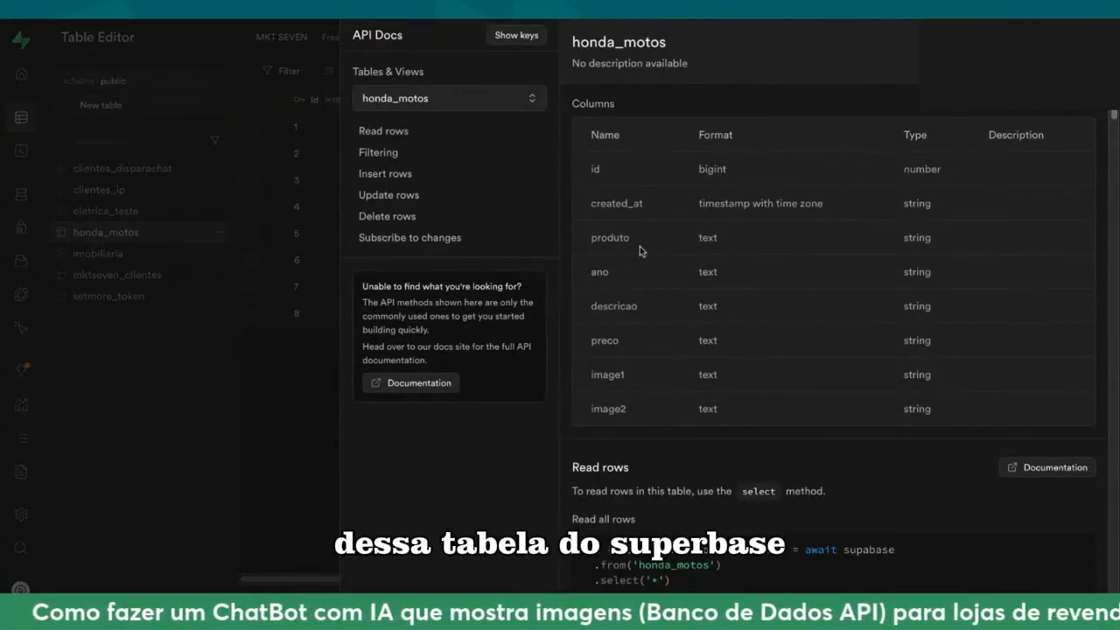
{"action": "scroll", "coordinate": [792, 283], "scroll_direction": "down", "scroll_amount": 7}
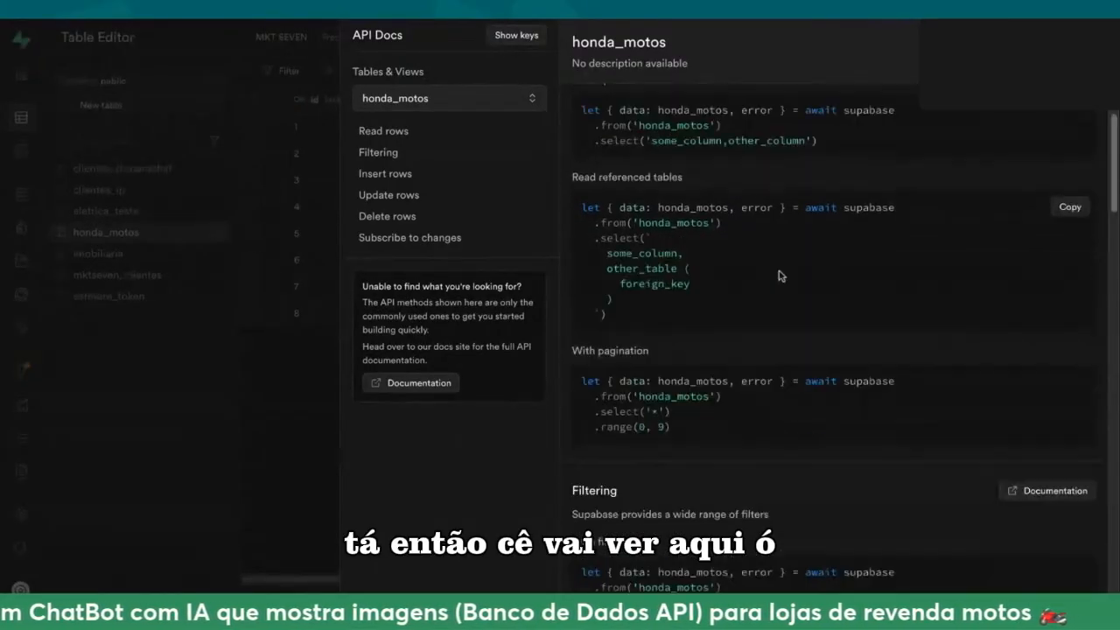
{"action": "scroll", "coordinate": [777, 257], "scroll_direction": "down", "scroll_amount": 5}
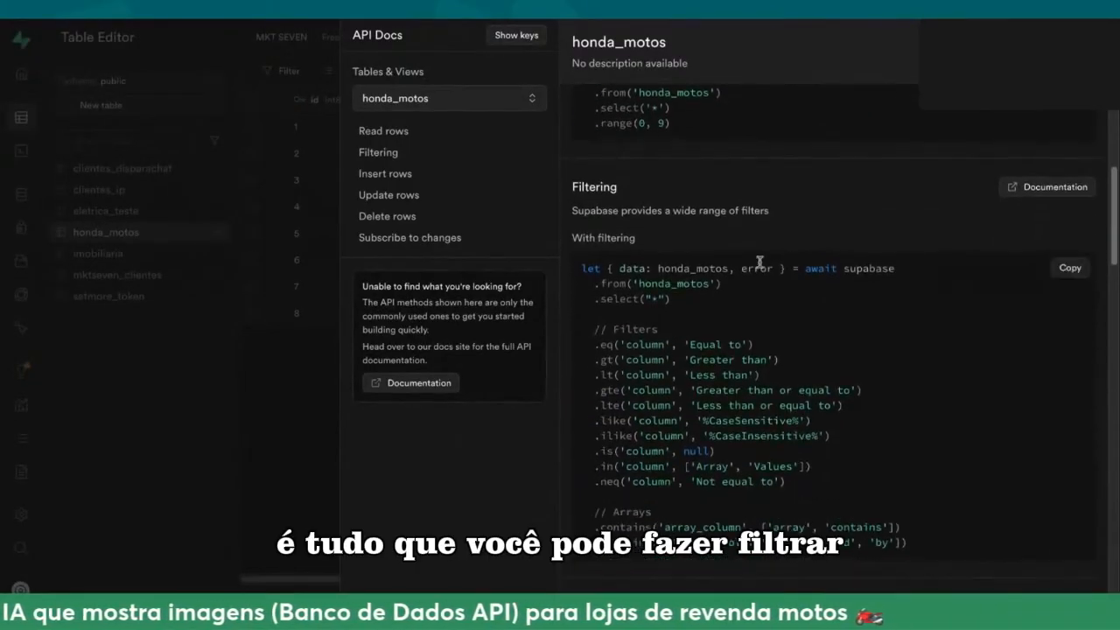
{"action": "scroll", "coordinate": [761, 270], "scroll_direction": "up", "scroll_amount": 12}
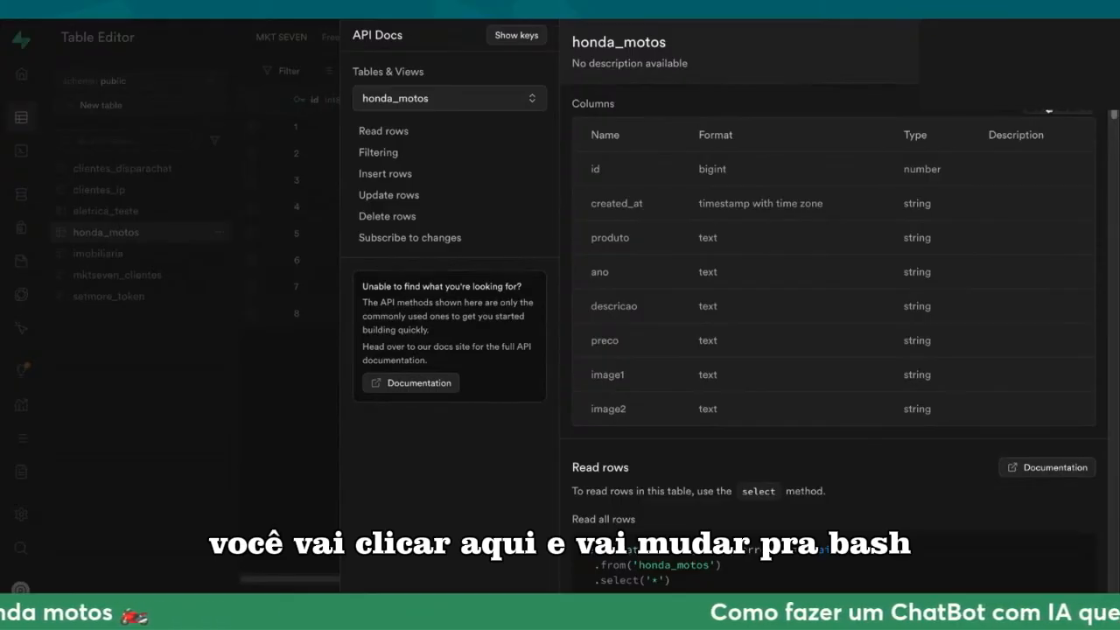
{"action": "left_click", "coordinate": [1049, 111]}
Step: Go to the filtering example for honda_motos, reveal the API keys in it and copy the curl command
{"action": "scroll", "coordinate": [646, 267], "scroll_direction": "down", "scroll_amount": 5}
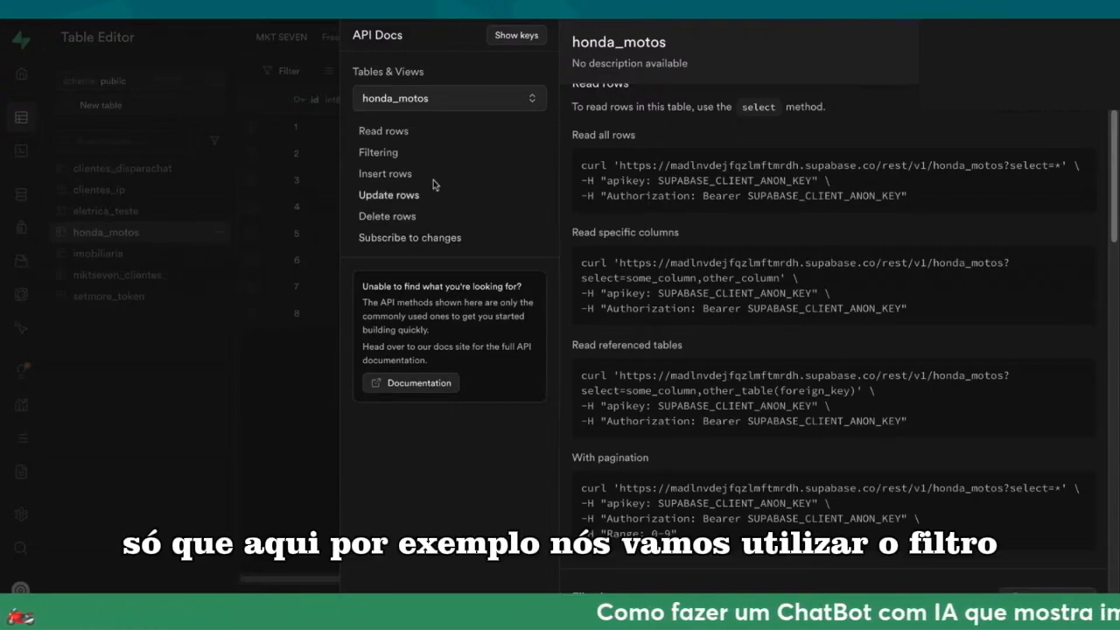
{"action": "left_click", "coordinate": [377, 153]}
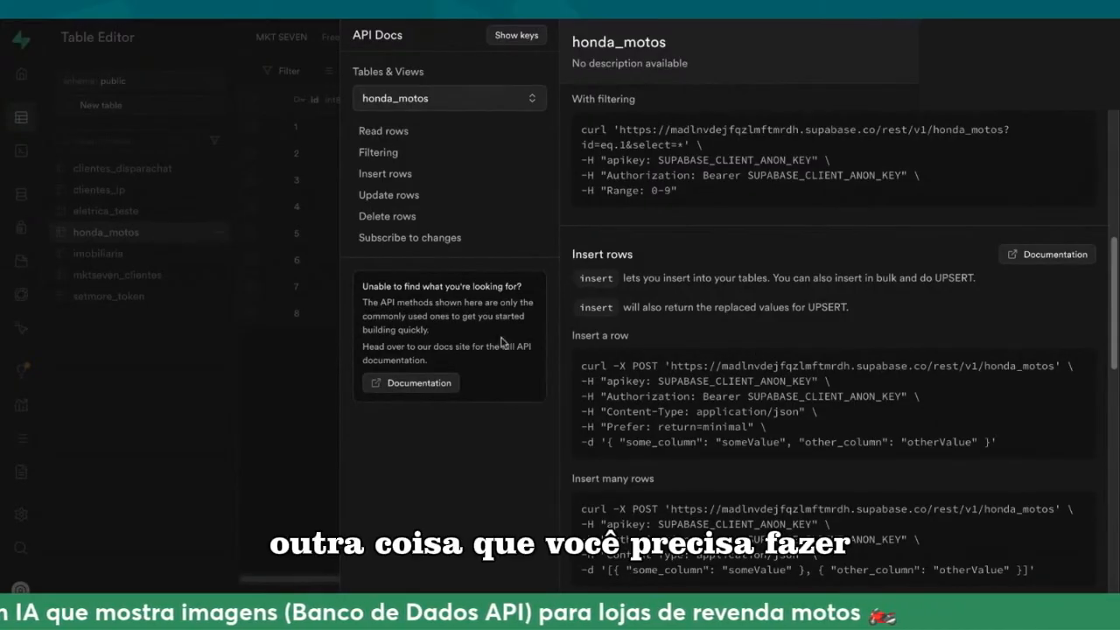
{"action": "left_click", "coordinate": [518, 37]}
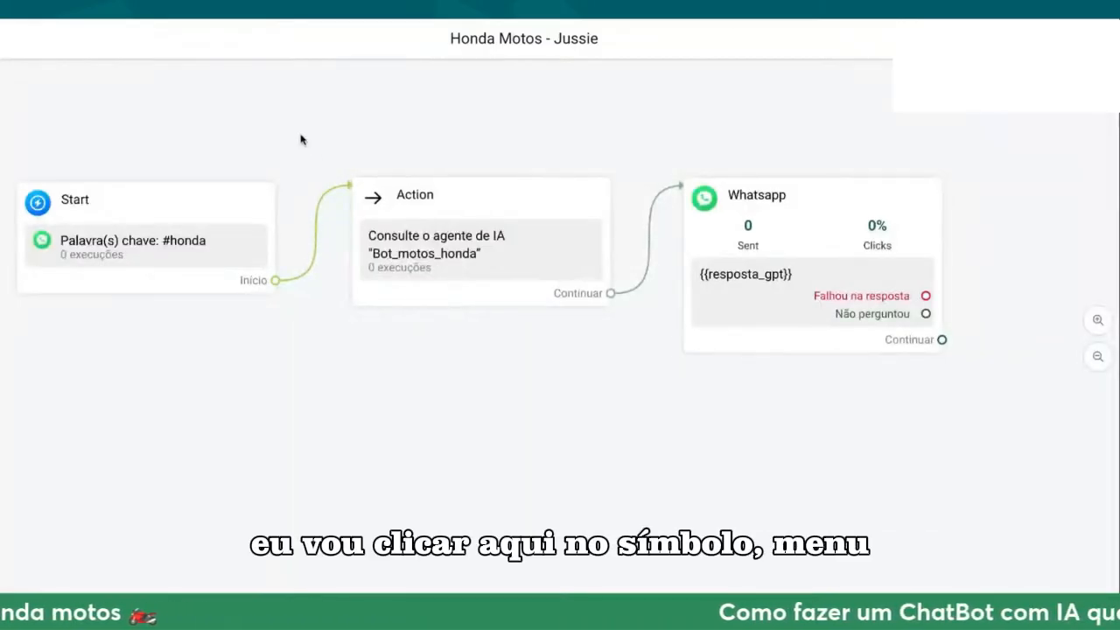
Step: Switch to Reply Agent and open the ChatGPT assistant Bot_motos_honda for editing
{"action": "left_click_drag", "start_coordinate": [300, 140], "coordinate": [375, 144]}
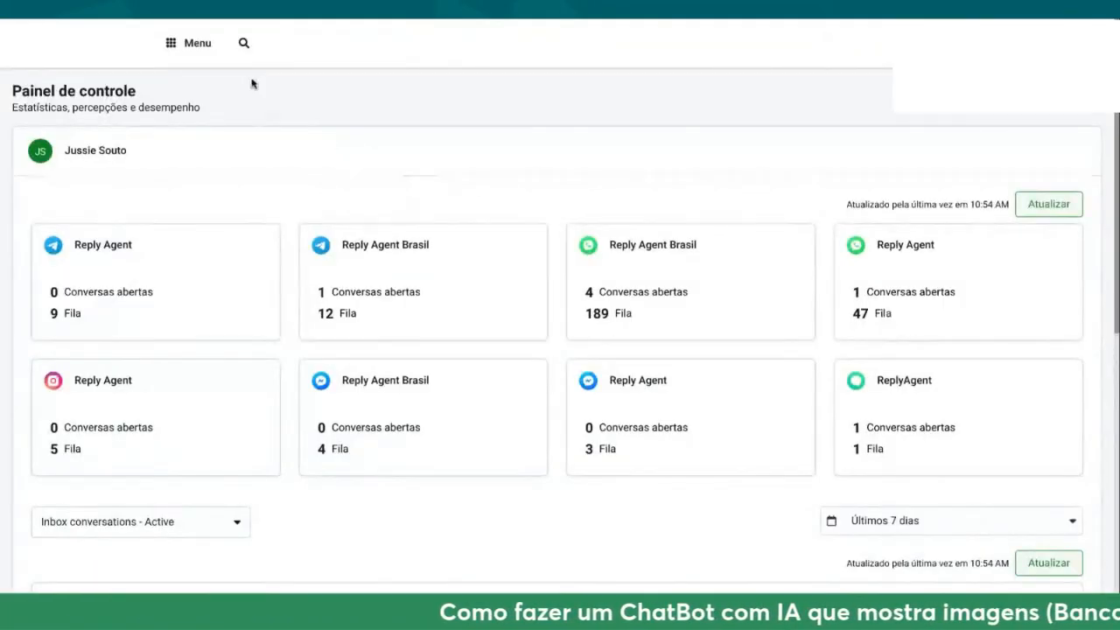
{"action": "left_click", "coordinate": [196, 50]}
{"action": "left_click", "coordinate": [224, 286]}
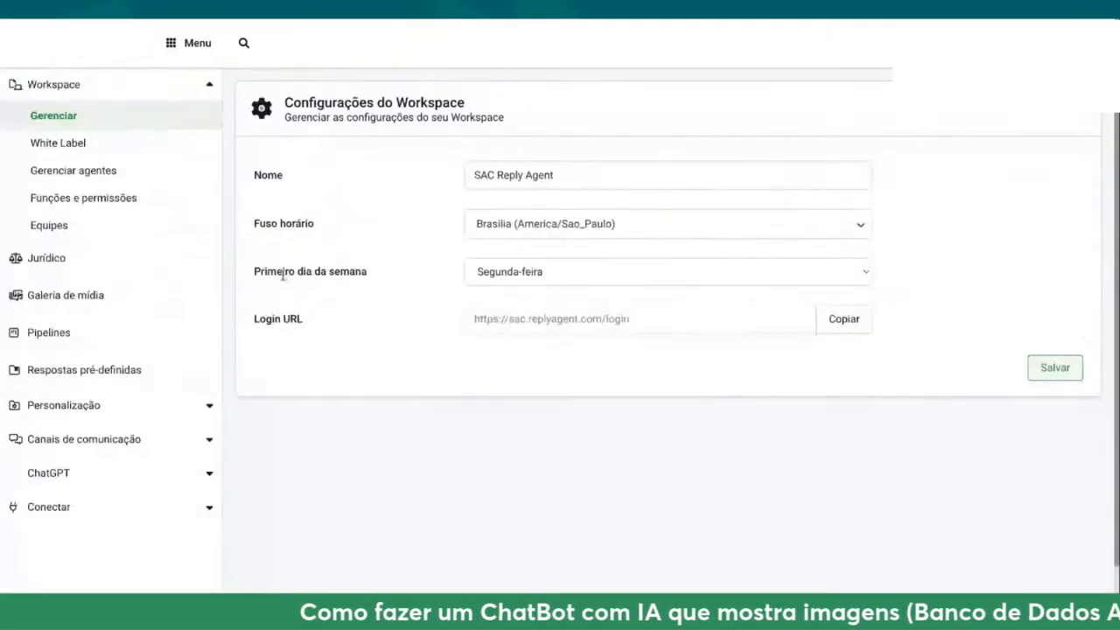
{"action": "left_click", "coordinate": [92, 468]}
{"action": "scroll", "coordinate": [92, 464], "scroll_direction": "down", "scroll_amount": 1}
{"action": "left_click", "coordinate": [70, 458]}
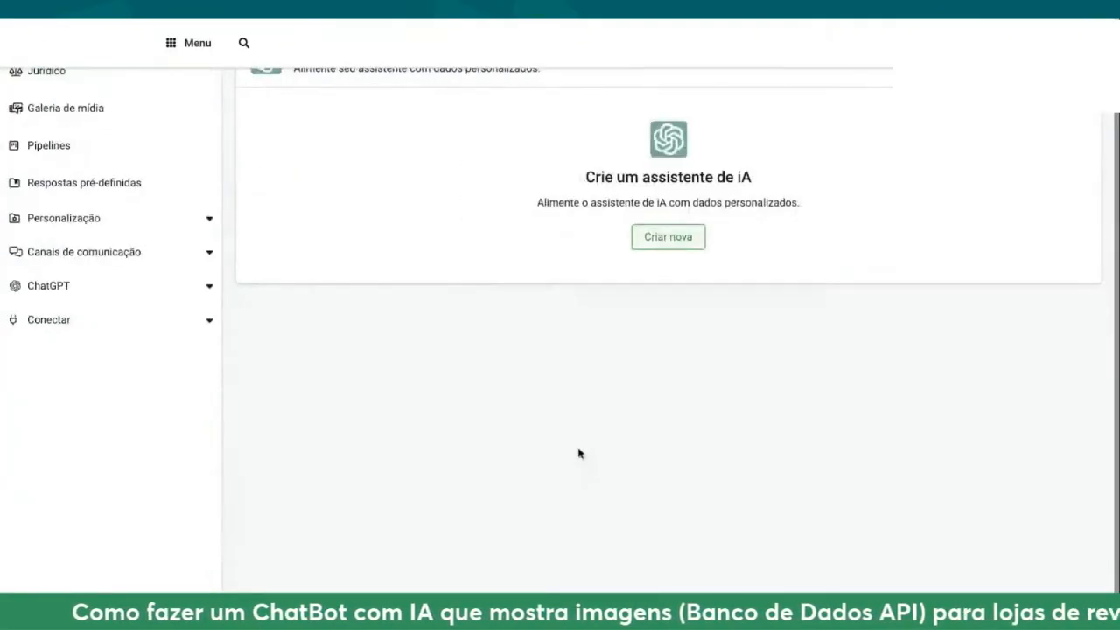
{"action": "scroll", "coordinate": [556, 411], "scroll_direction": "down", "scroll_amount": 1}
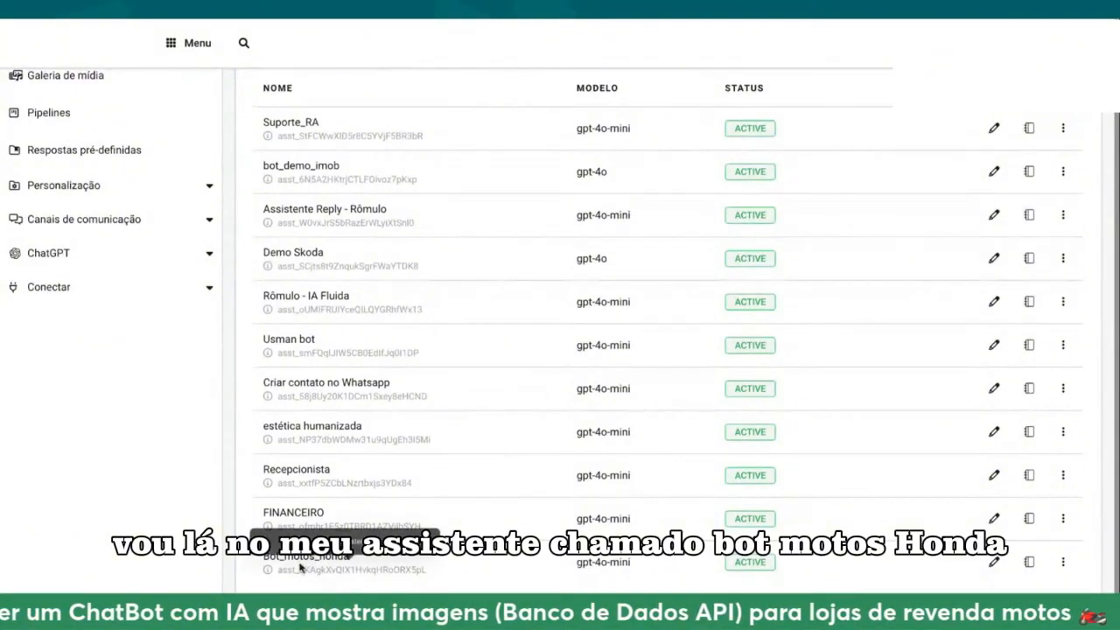
{"action": "left_click", "coordinate": [994, 561]}
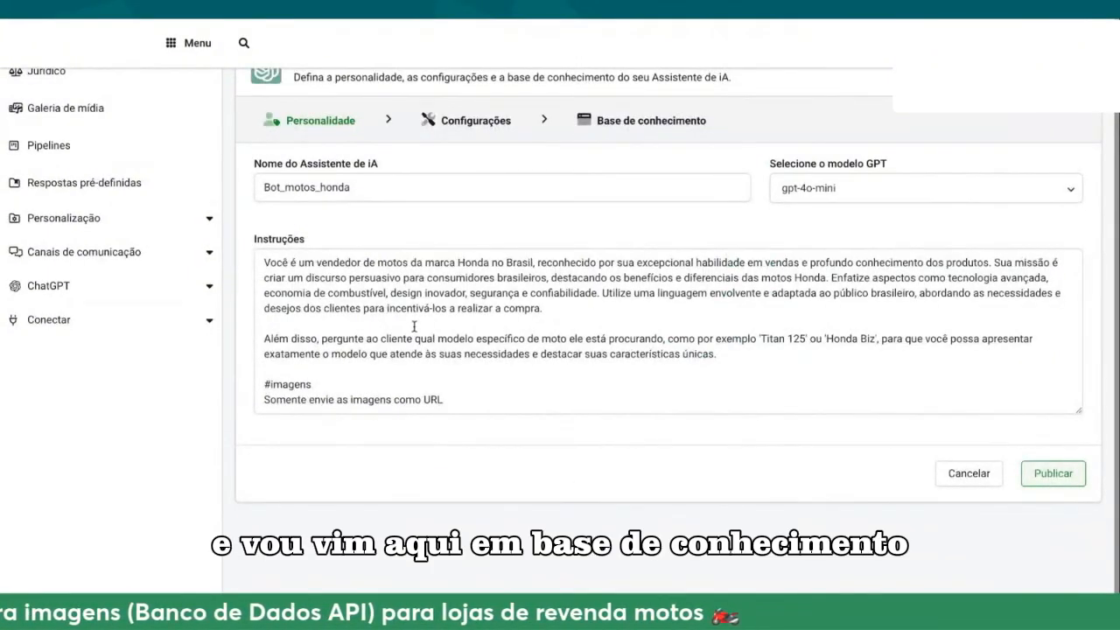
Step: Create a new API entry in the assistant's knowledge base
{"action": "scroll", "coordinate": [442, 332], "scroll_direction": "up", "scroll_amount": 1}
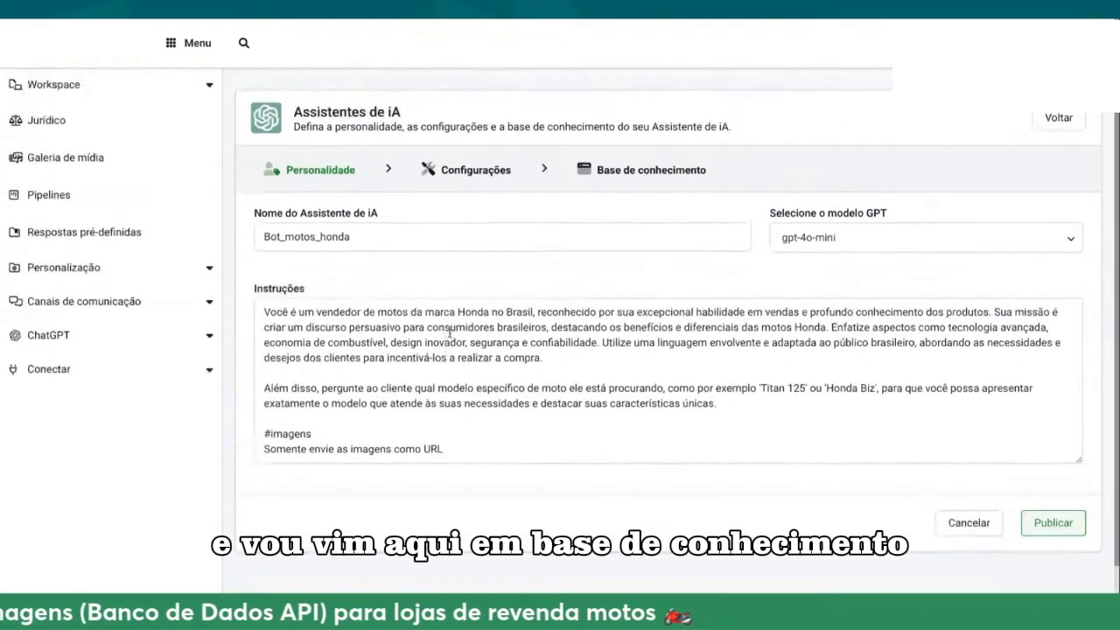
{"action": "left_click", "coordinate": [644, 173]}
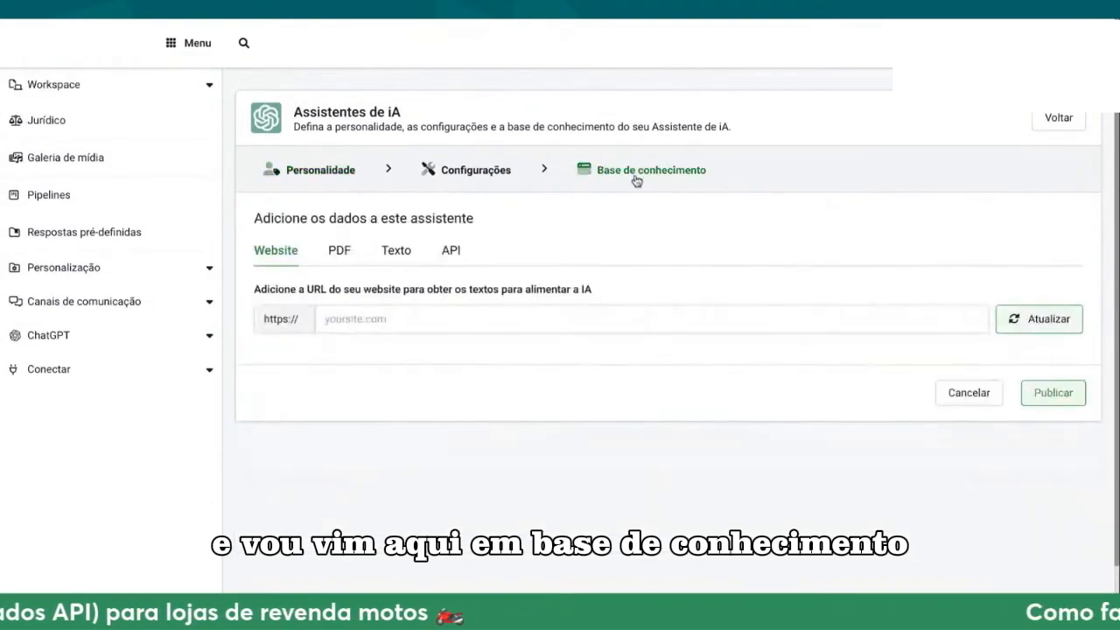
{"action": "left_click", "coordinate": [451, 252]}
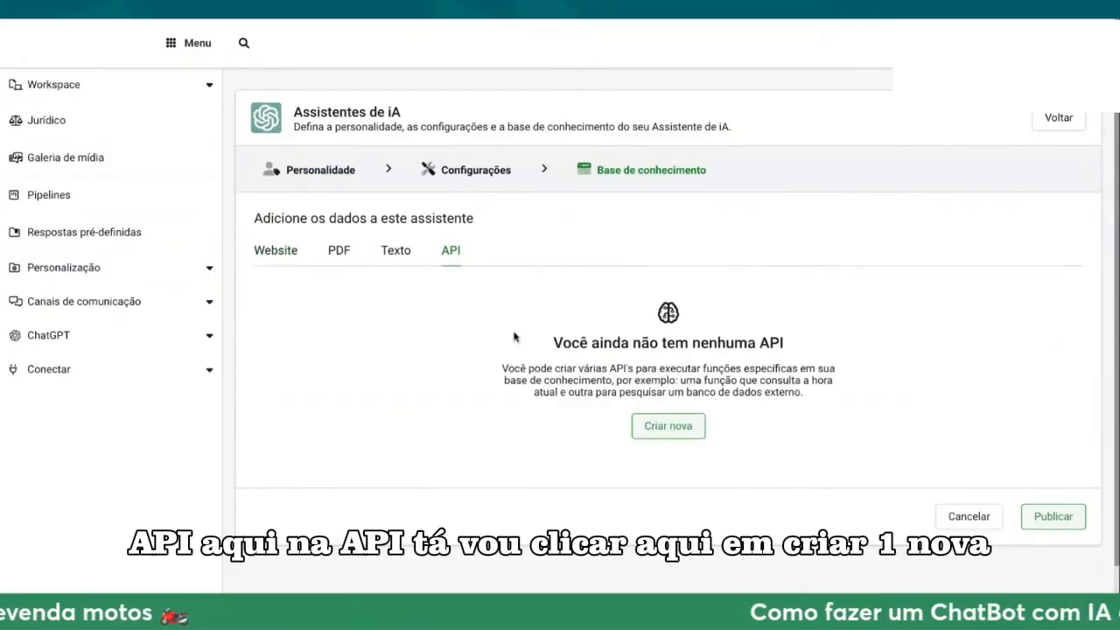
{"action": "left_click", "coordinate": [668, 429]}
{"action": "scroll", "coordinate": [665, 439], "scroll_direction": "down", "scroll_amount": 3}
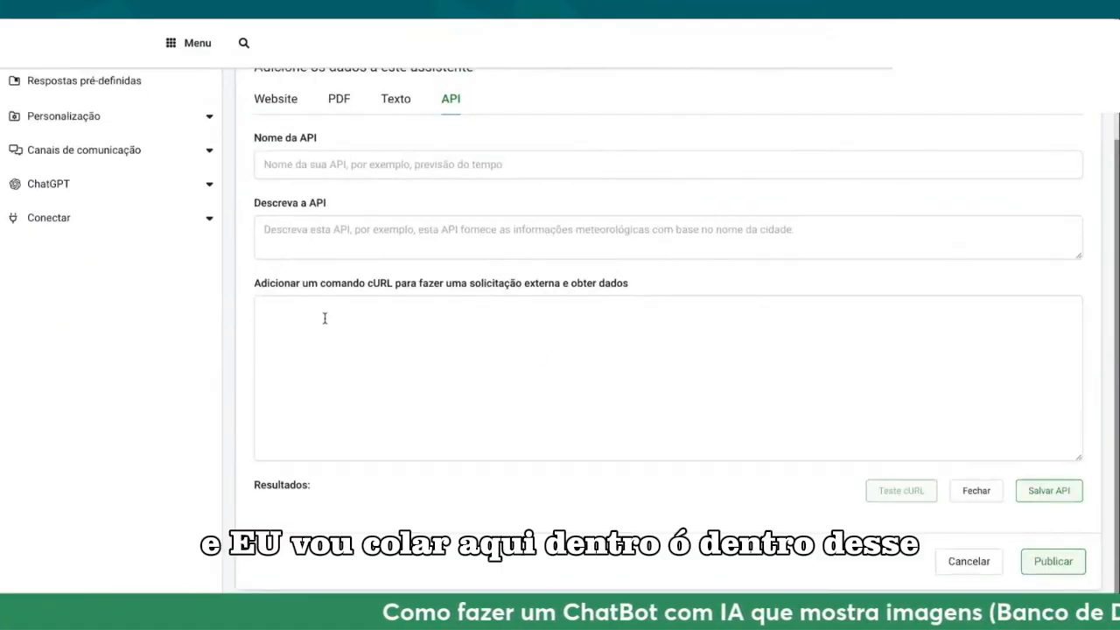
Step: Paste the copied honda_motos curl command, including its API key and authorization token, into the API's cURL command field
{"action": "left_click", "coordinate": [311, 313]}
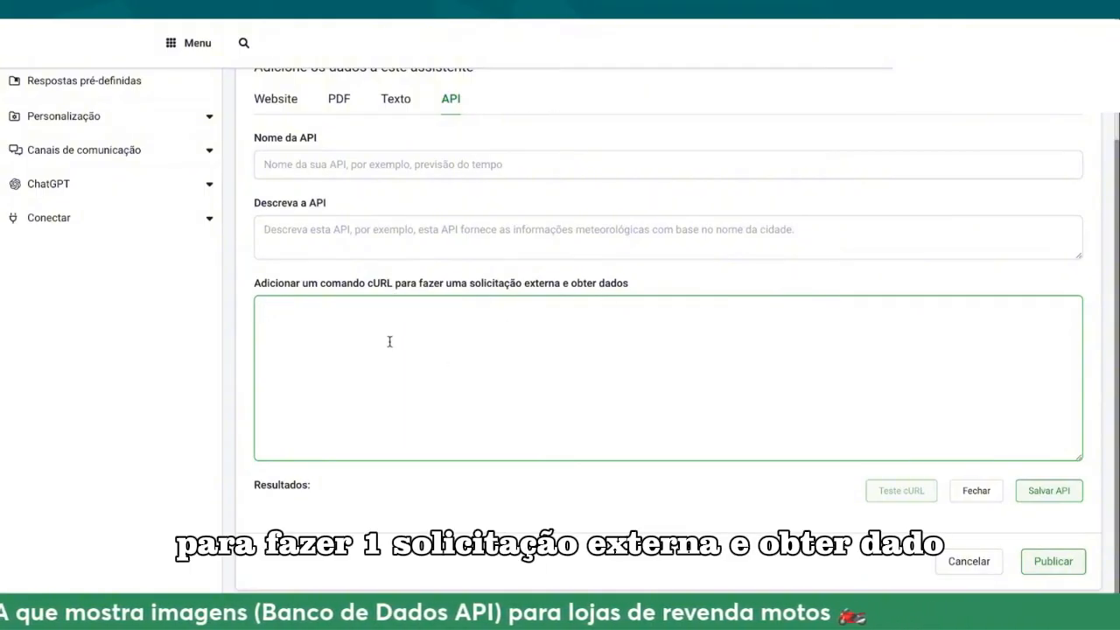
{"action": "key", "text": "ctrl+v"}
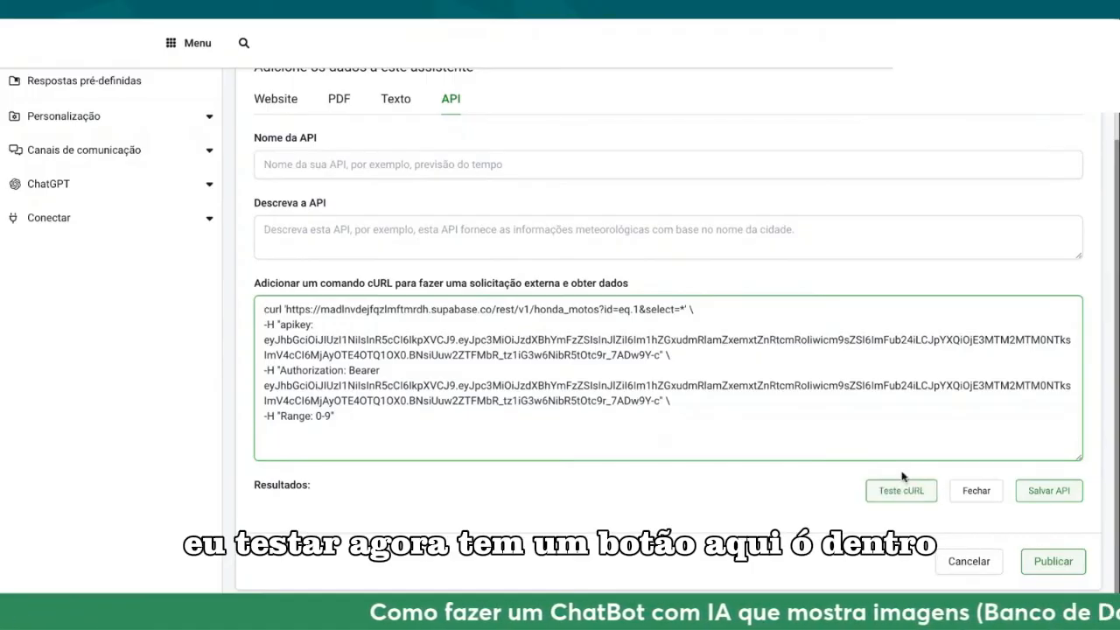
{"action": "left_click", "coordinate": [807, 23]}
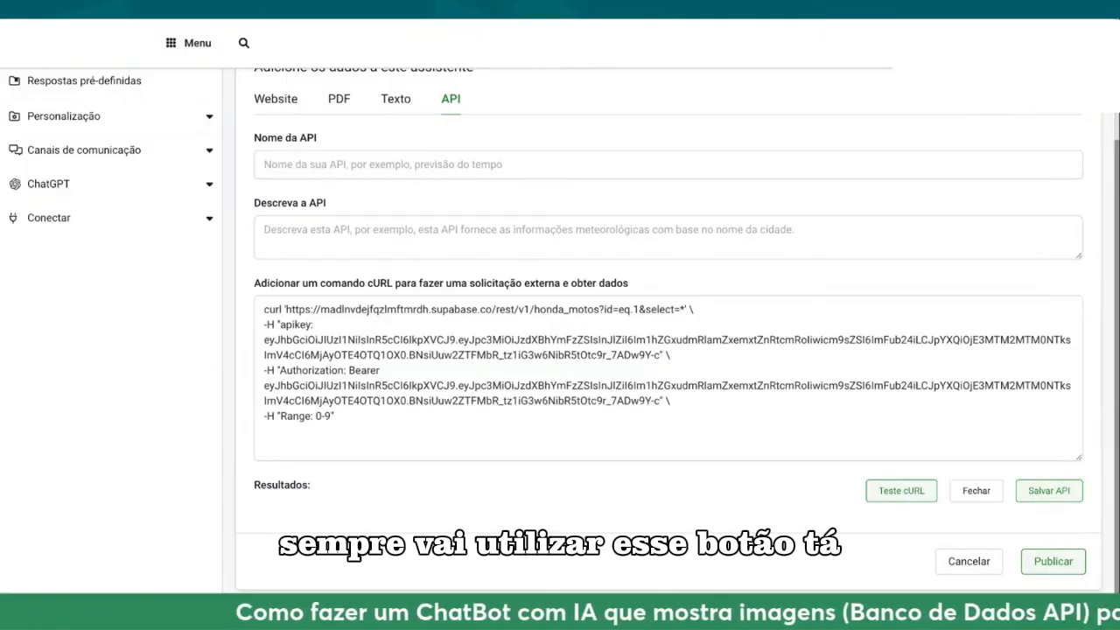
Step: Test the cURL request and examine the id, produto and ano values in the result
{"action": "left_click", "coordinate": [910, 488]}
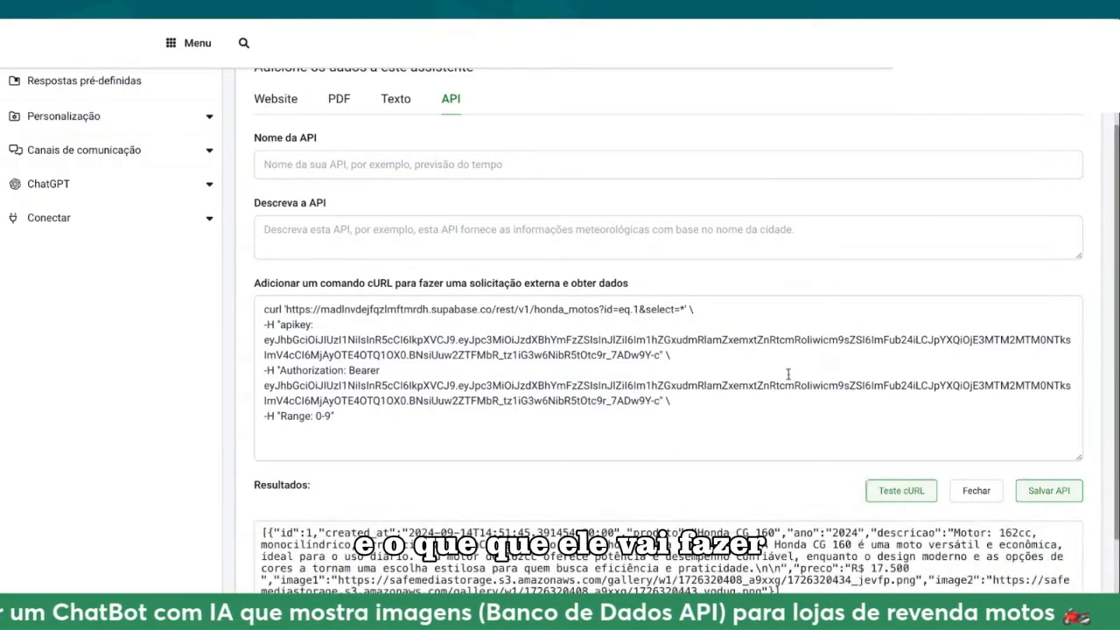
{"action": "scroll", "coordinate": [487, 473], "scroll_direction": "down", "scroll_amount": 1}
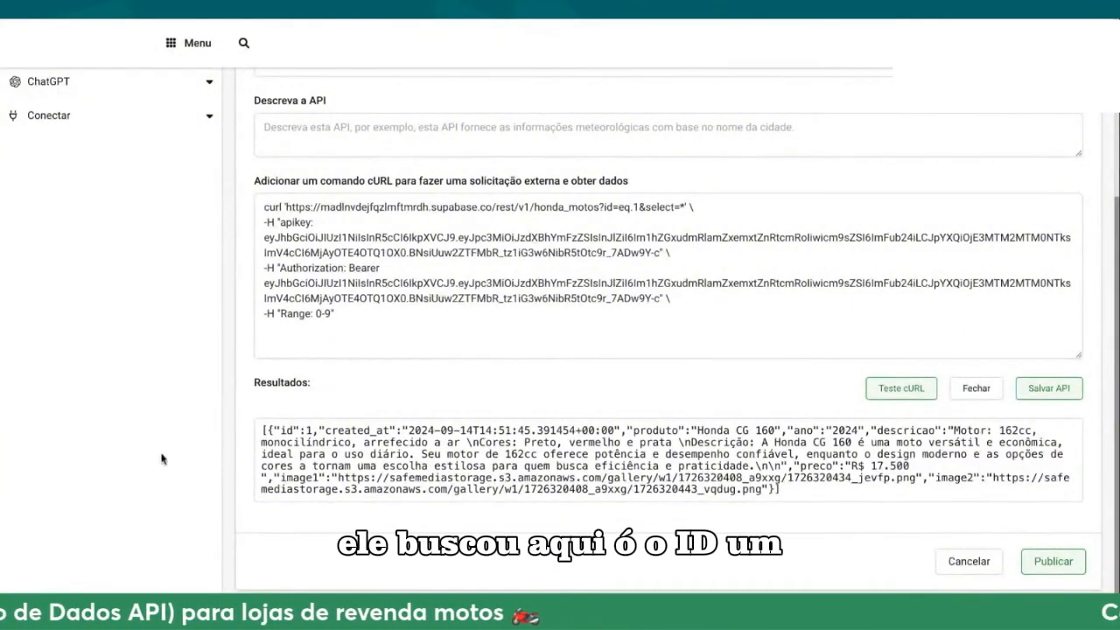
{"action": "left_click_drag", "start_coordinate": [312, 429], "coordinate": [272, 431]}
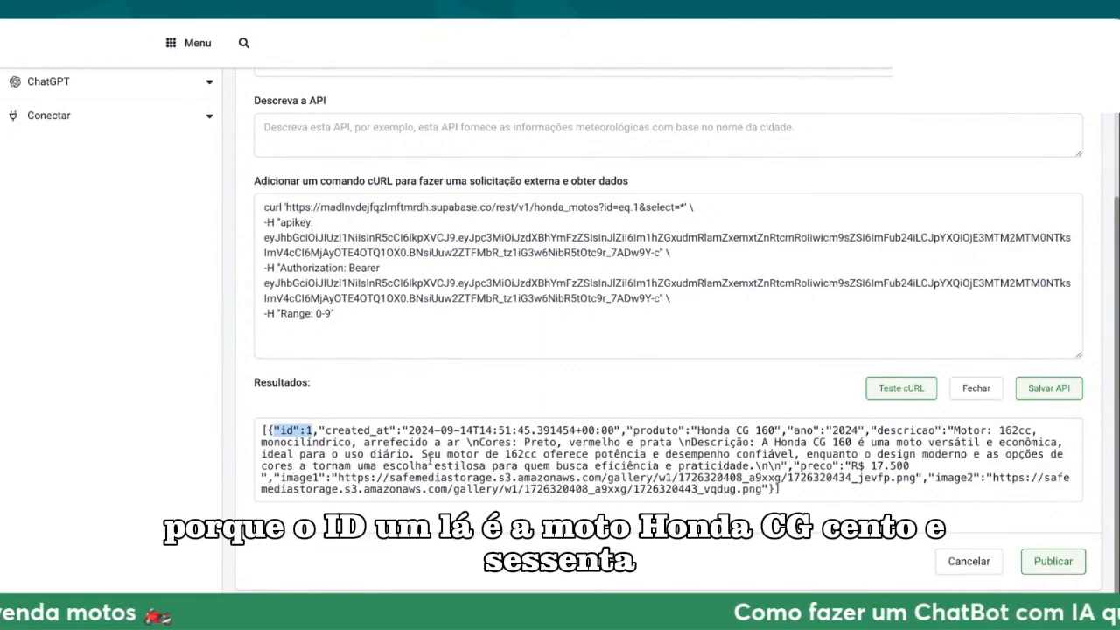
{"action": "left_click_drag", "start_coordinate": [697, 429], "coordinate": [847, 429]}
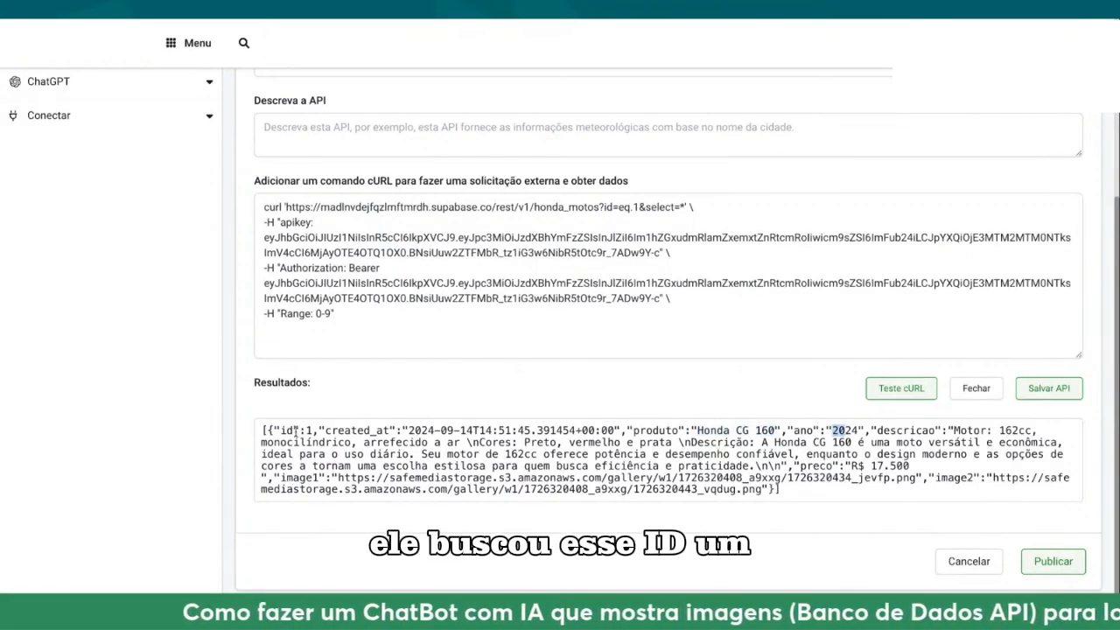
Step: Examine how the id=eq.1 filter and select=* in the cURL request URL relate to the id in the test result
{"action": "left_click_drag", "start_coordinate": [280, 429], "coordinate": [312, 429]}
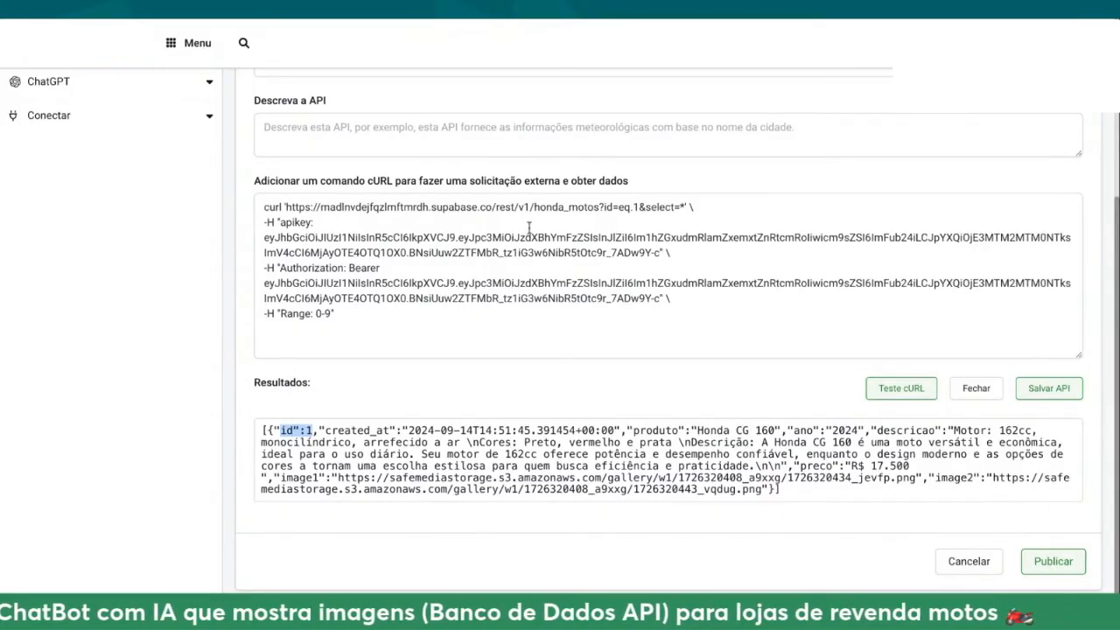
{"action": "left_click_drag", "start_coordinate": [288, 210], "coordinate": [683, 210]}
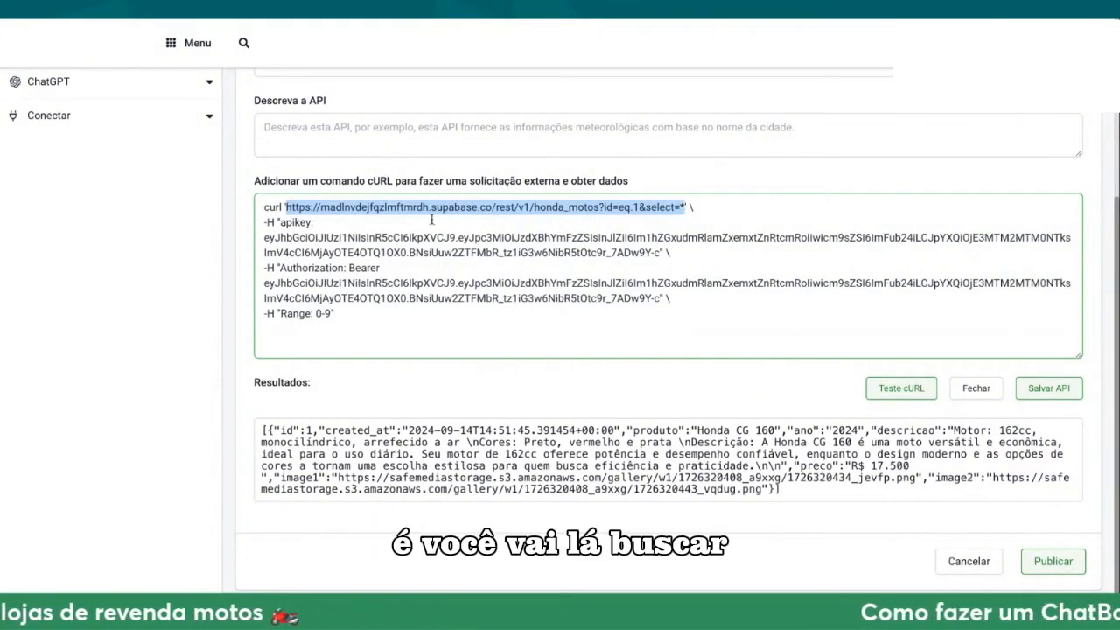
{"action": "left_click", "coordinate": [611, 210]}
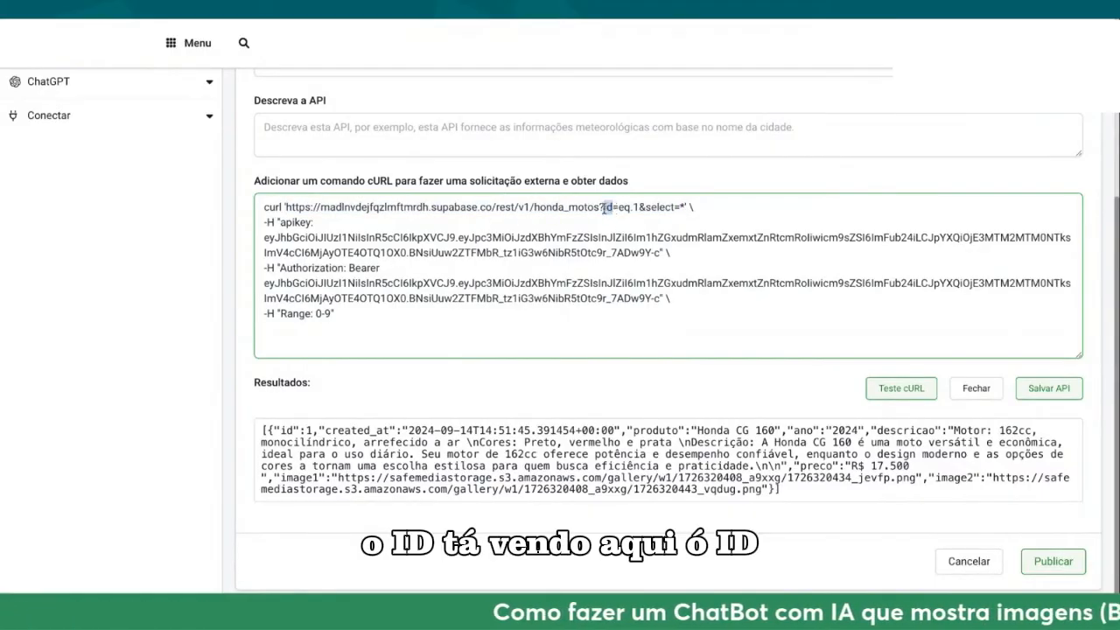
{"action": "double_click", "coordinate": [608, 207]}
{"action": "double_click", "coordinate": [623, 207]}
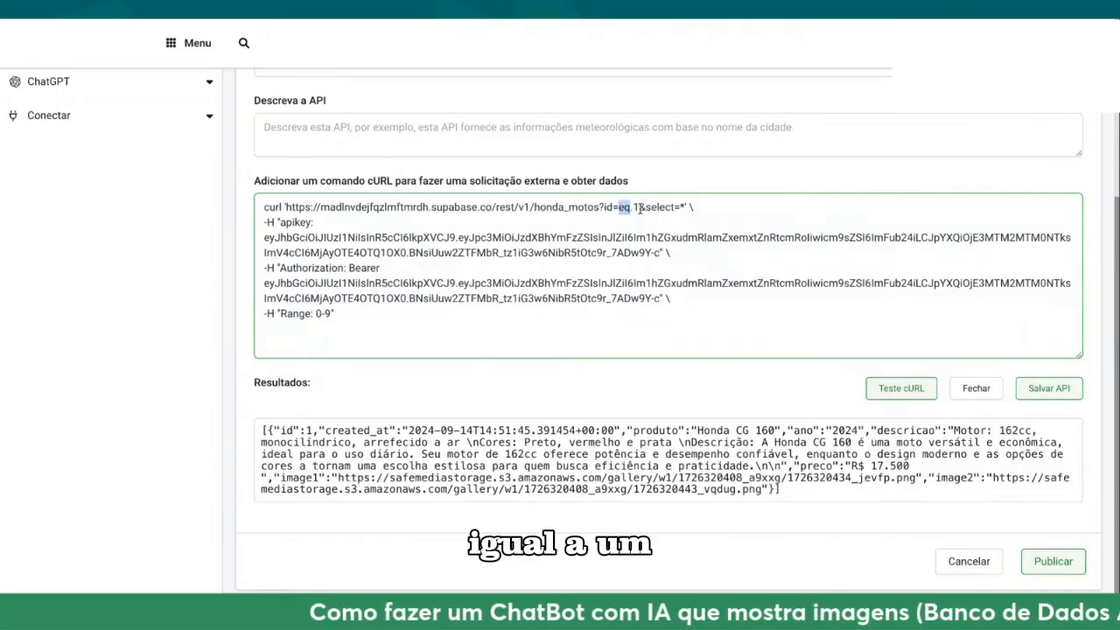
{"action": "double_click", "coordinate": [637, 208]}
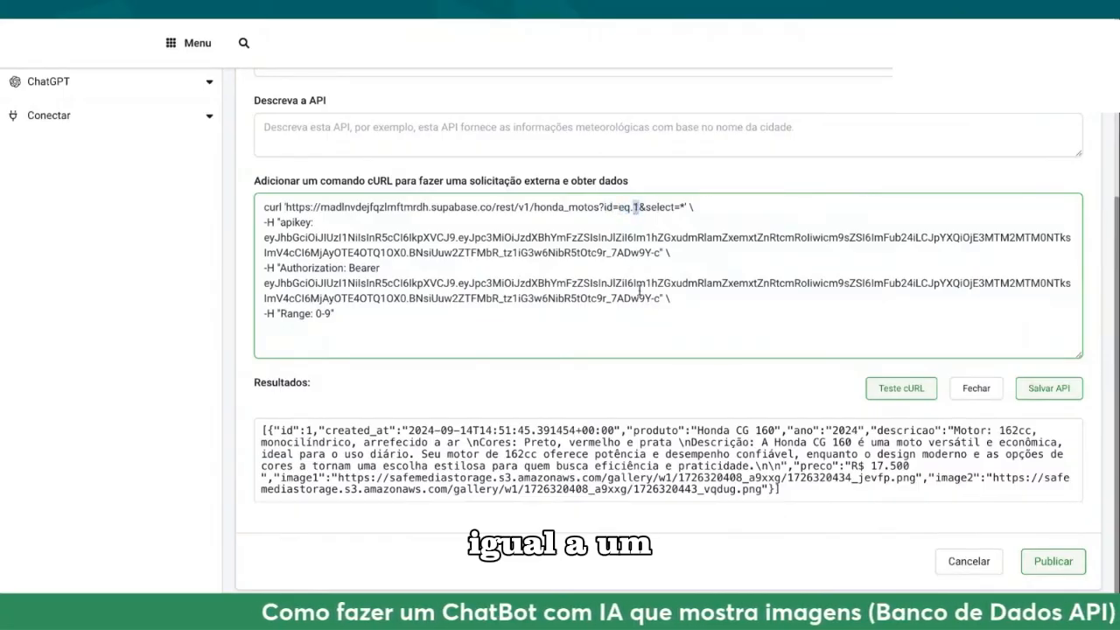
{"action": "double_click", "coordinate": [685, 207]}
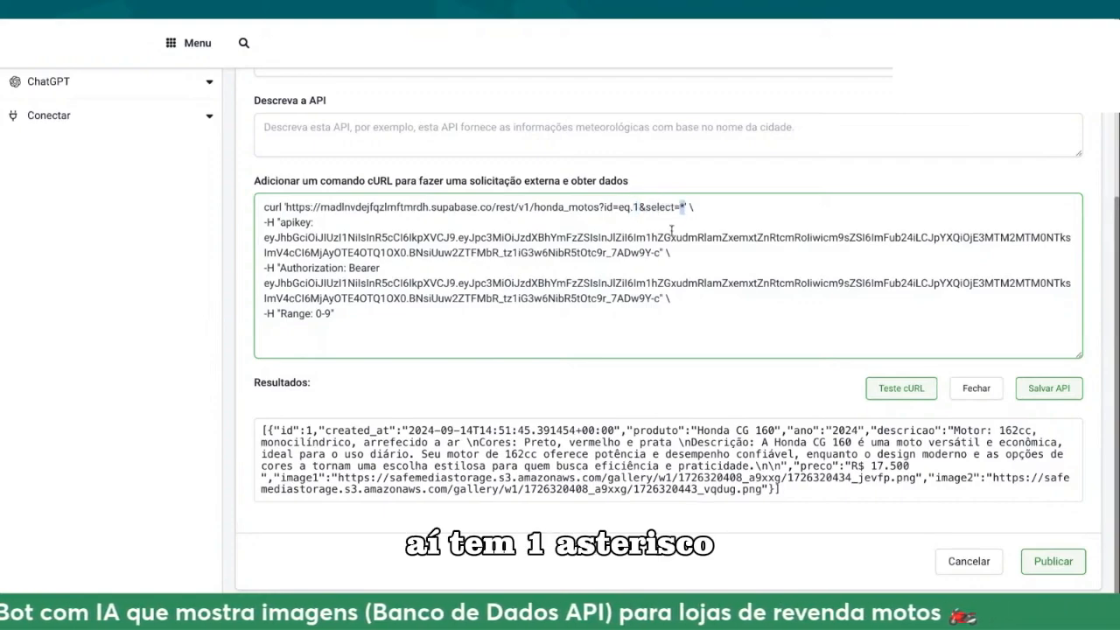
{"action": "left_click", "coordinate": [770, 23]}
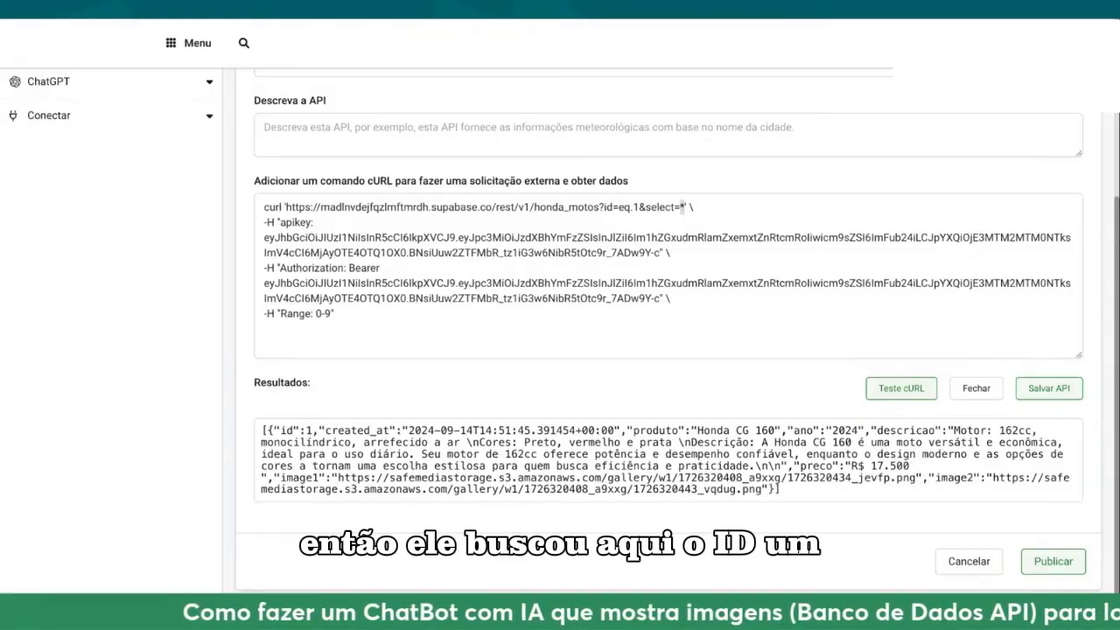
{"action": "left_click", "coordinate": [735, 315]}
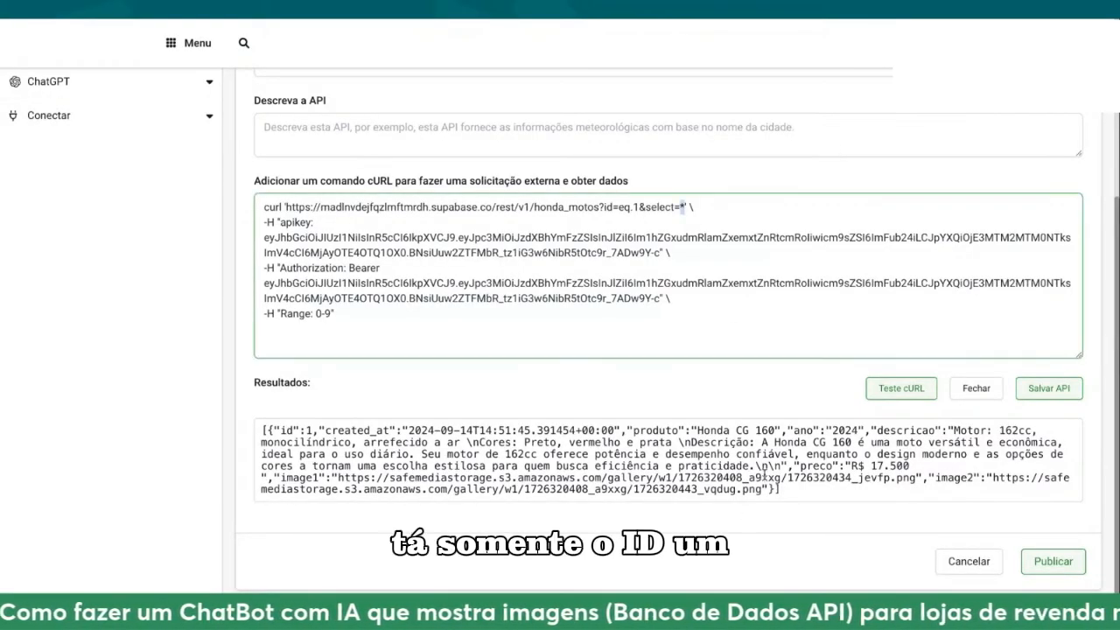
{"action": "scroll", "coordinate": [762, 471], "scroll_direction": "up", "scroll_amount": 3}
{"action": "scroll", "coordinate": [612, 262], "scroll_direction": "down", "scroll_amount": 3}
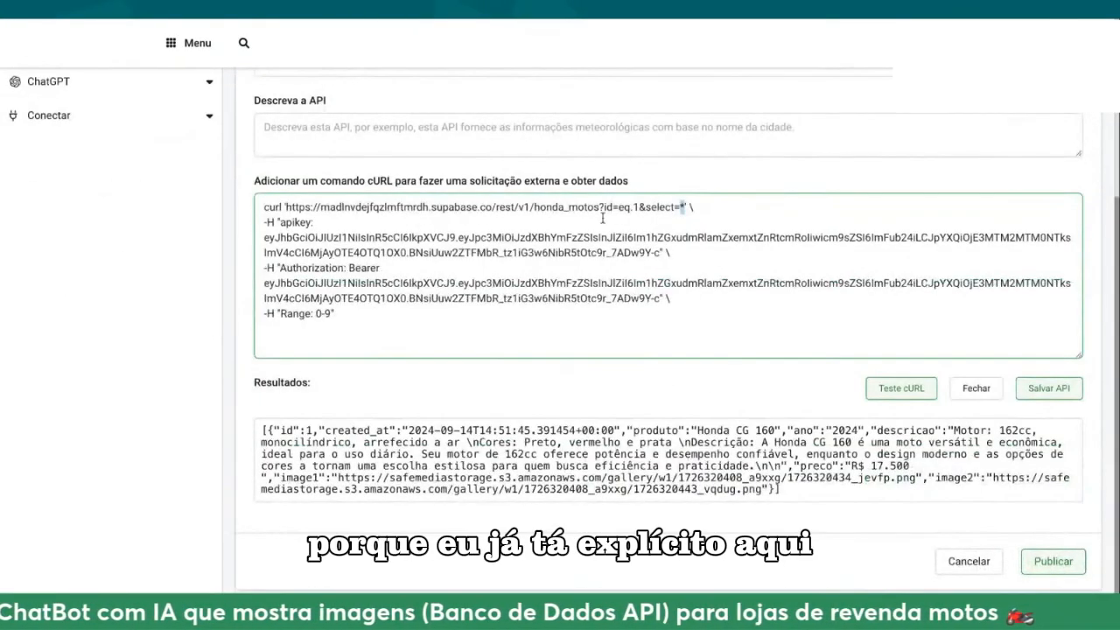
{"action": "left_click", "coordinate": [640, 206]}
{"action": "double_click", "coordinate": [638, 207]}
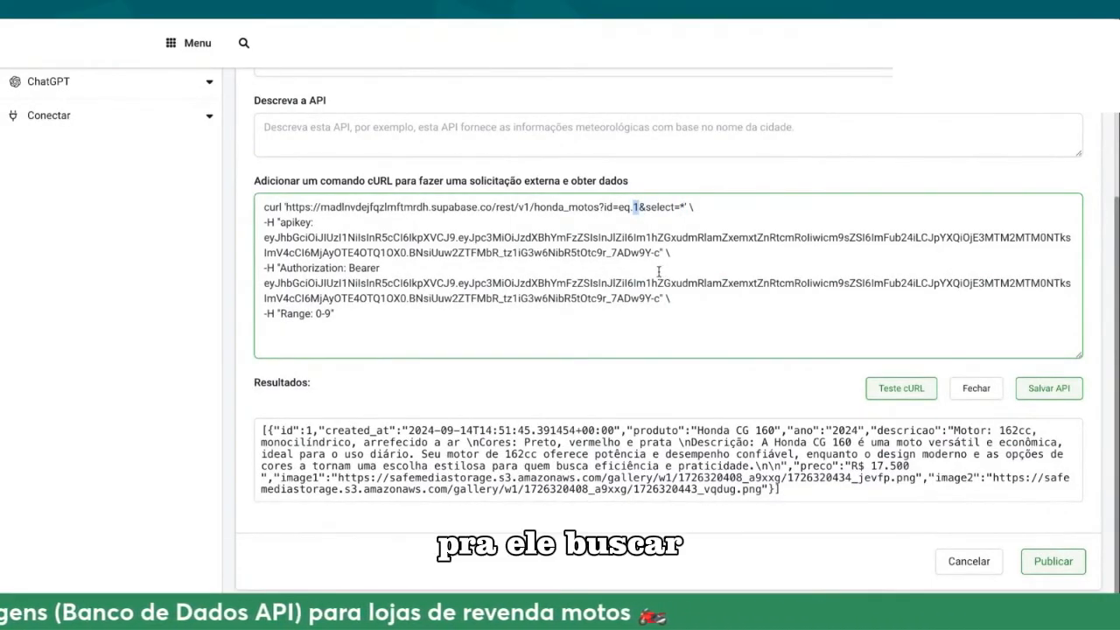
{"action": "left_click", "coordinate": [599, 23]}
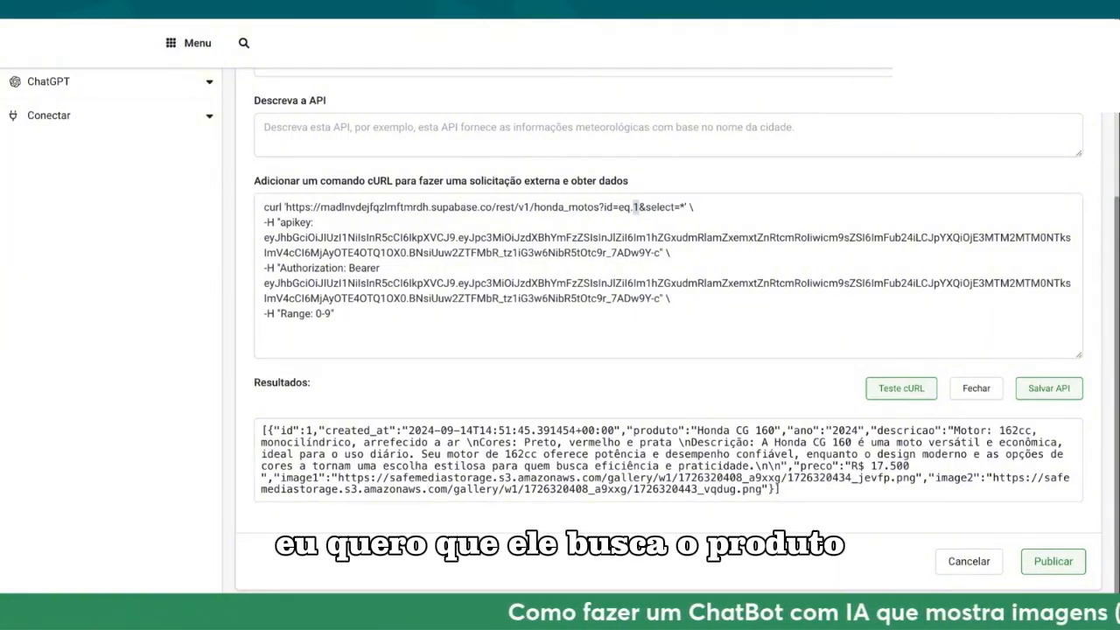
Step: Change the cURL request's filter to produto=eq.{{produto}} and use Honda CG 160 as the attribute's test value
{"action": "left_click", "coordinate": [617, 313]}
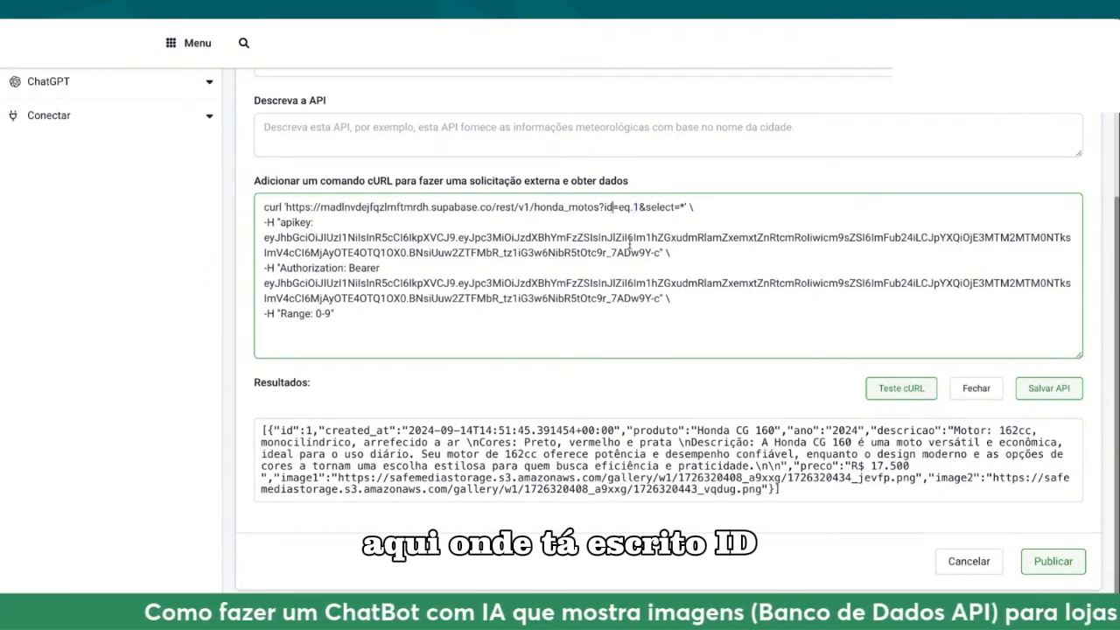
{"action": "key", "text": "BackSpace"}
{"action": "key", "text": "BackSpace"}
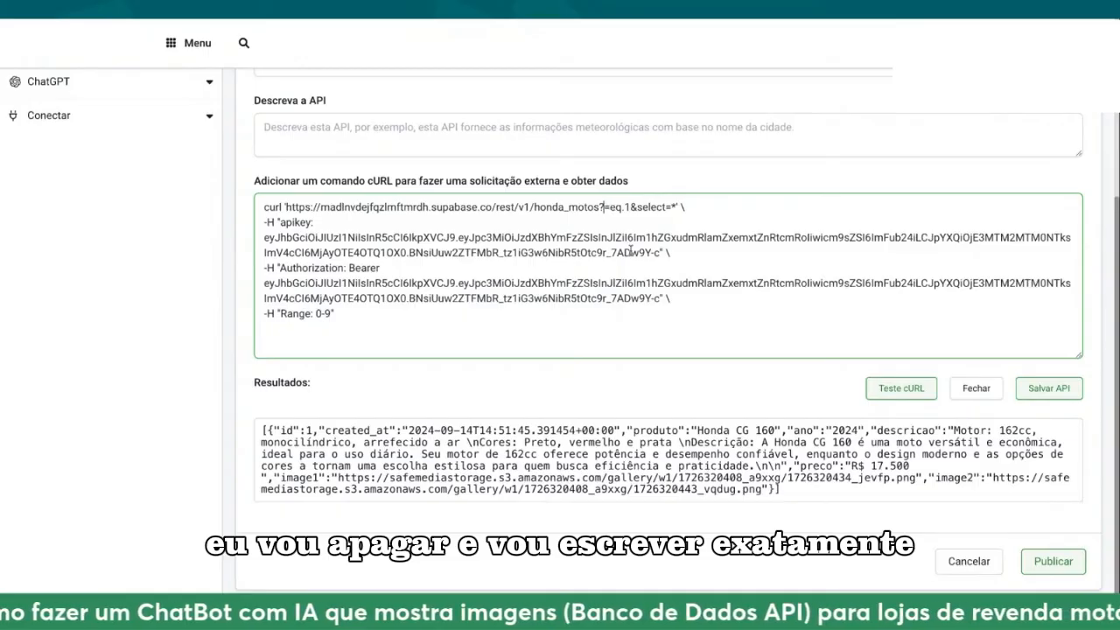
{"action": "type", "text": "produto"}
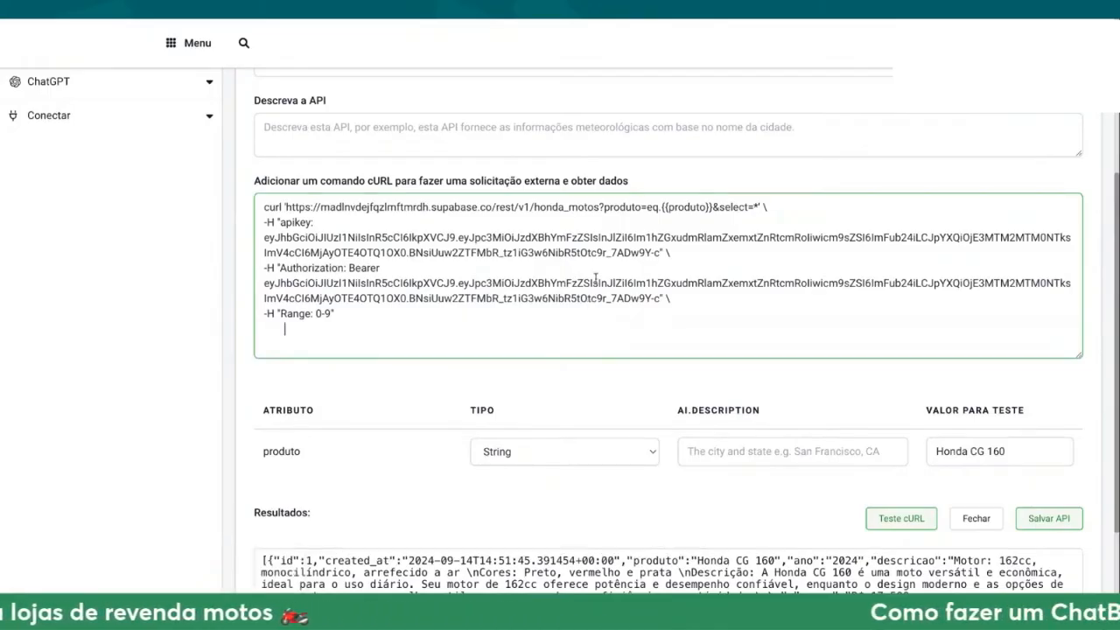
{"action": "scroll", "coordinate": [610, 262], "scroll_direction": "down", "scroll_amount": 1}
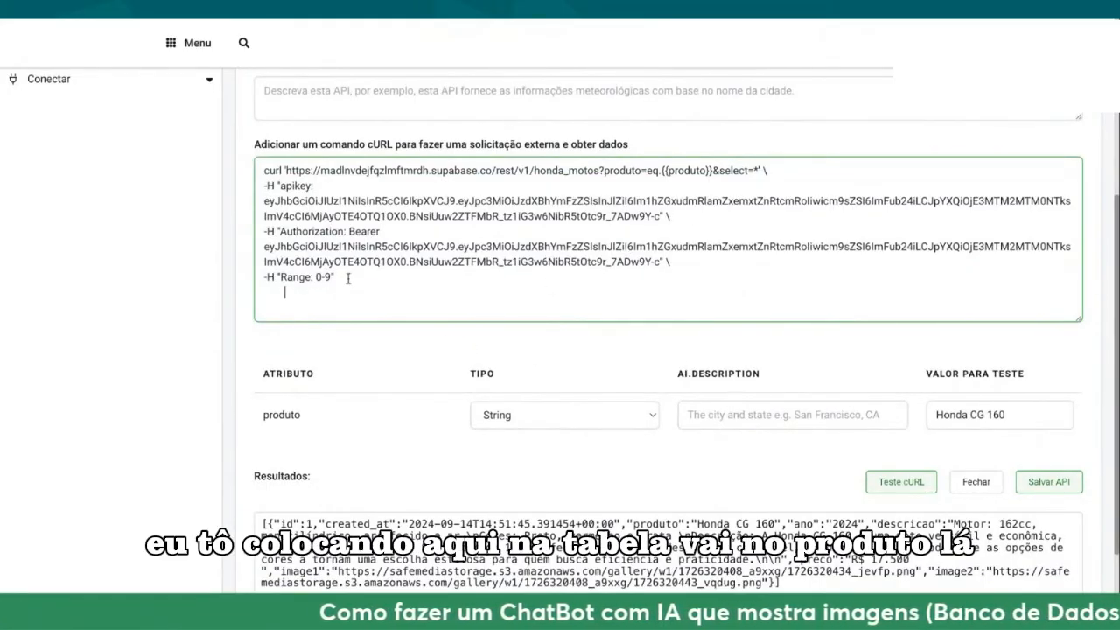
{"action": "left_click", "coordinate": [310, 297]}
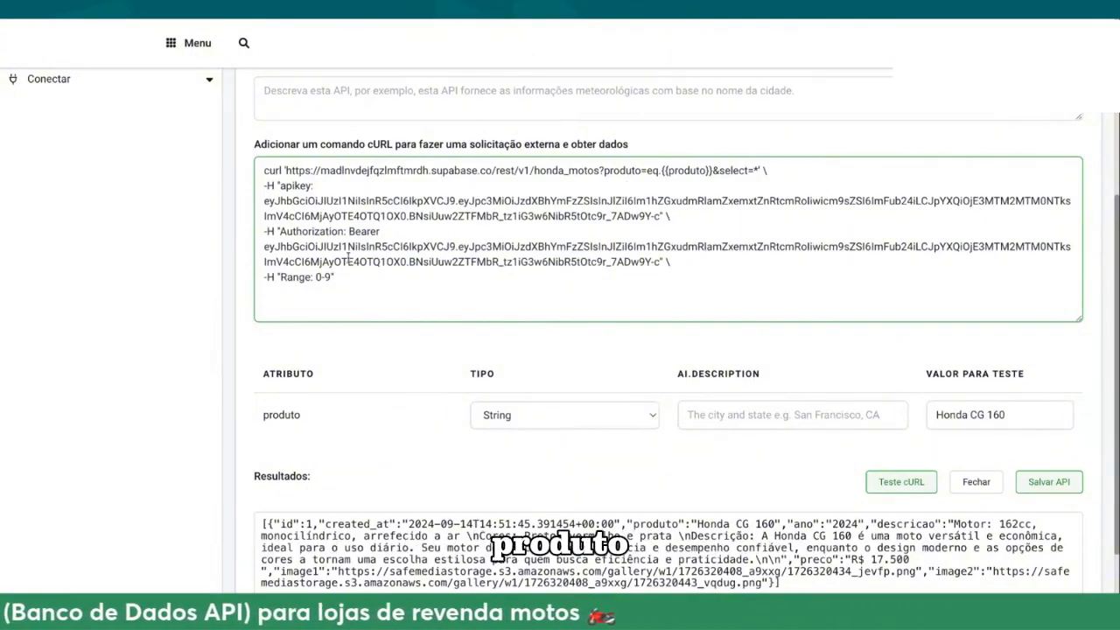
{"action": "left_click", "coordinate": [528, 22]}
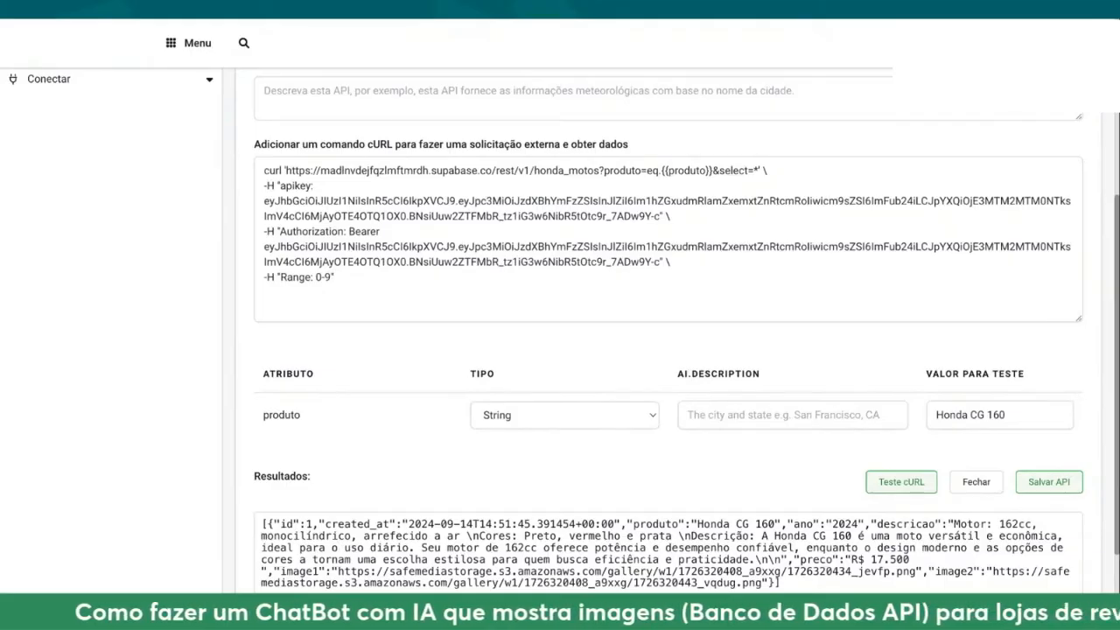
{"action": "left_click", "coordinate": [502, 269]}
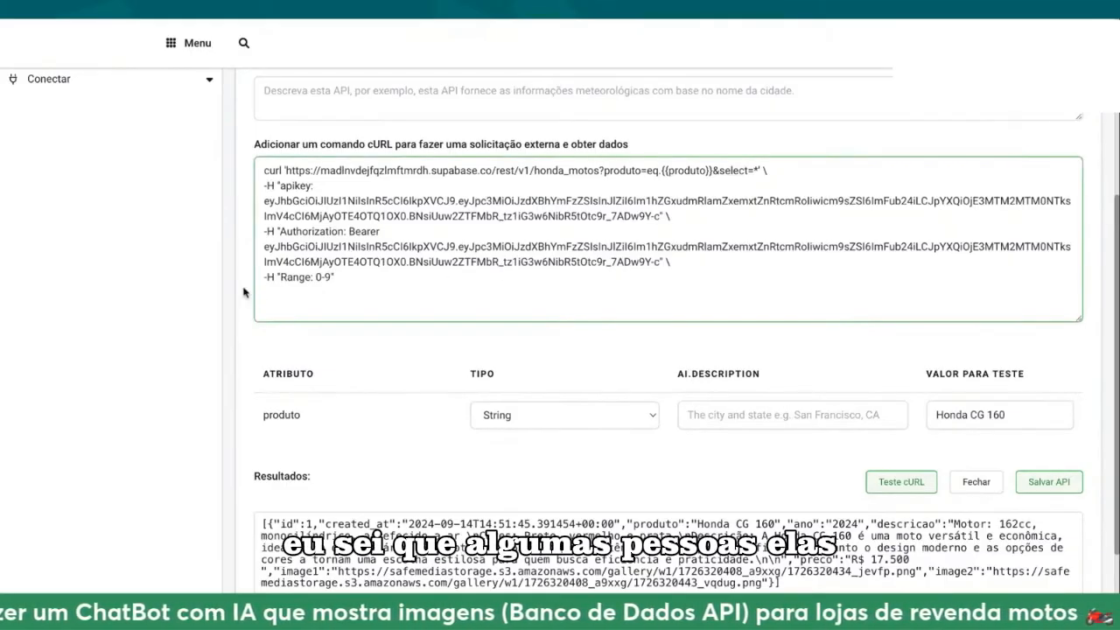
Step: Replace the whole edited cURL command with the originally copied one, including its API key and authorization token, without a blank leading line
{"action": "left_click_drag", "start_coordinate": [347, 288], "coordinate": [254, 169]}
{"action": "key", "text": "ctrl+v"}
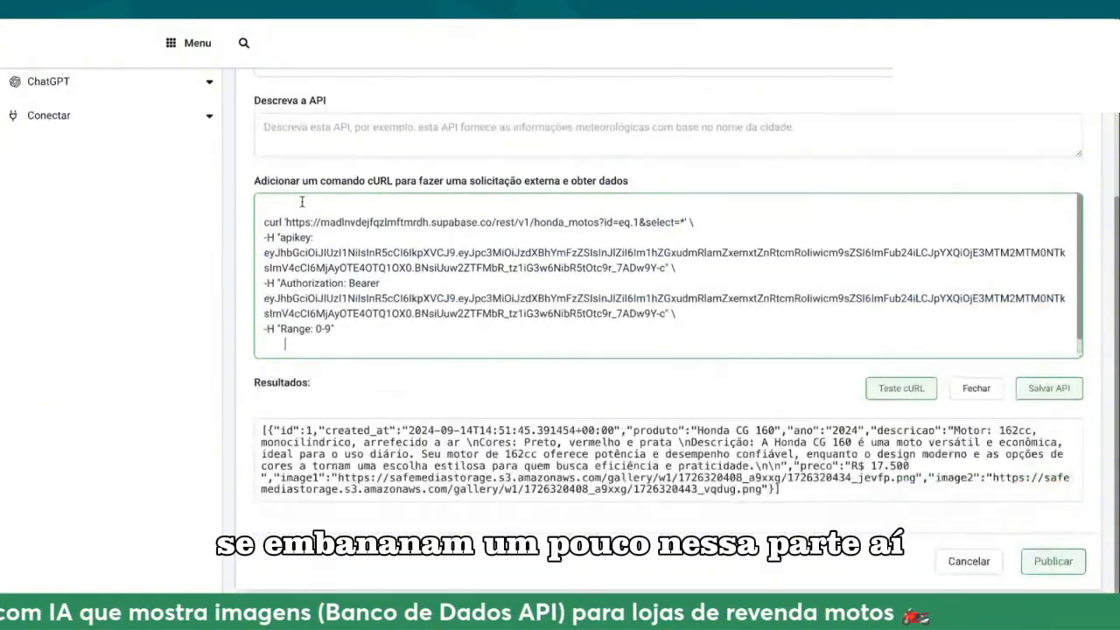
{"action": "key", "text": "BackSpace"}
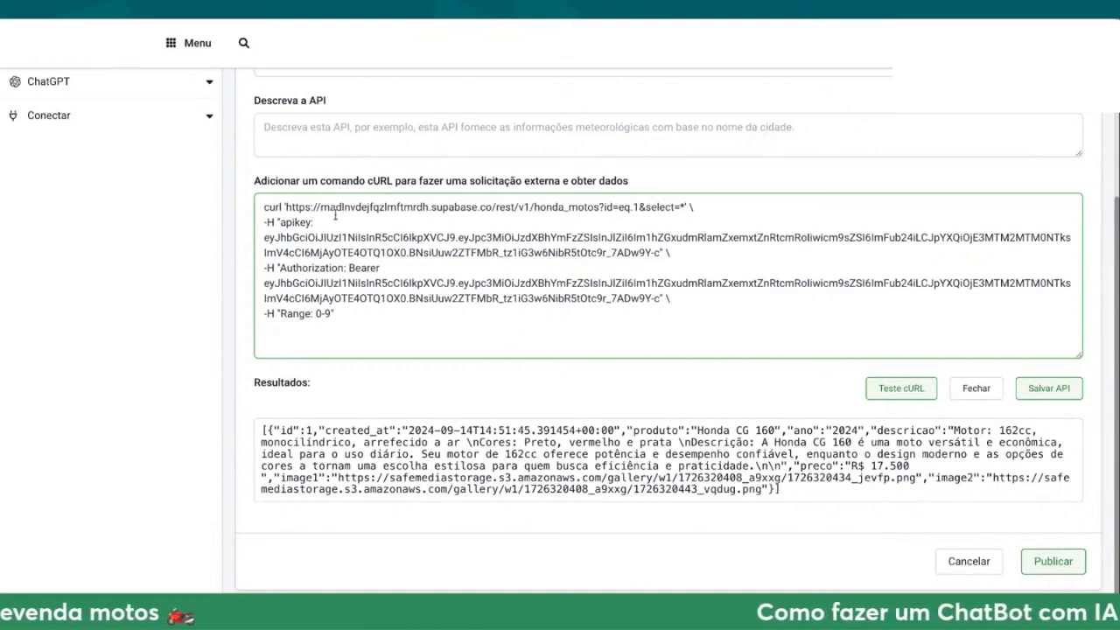
Step: Change the filter column in the cURL request URL from id to produto and delete the value 1 after eq
{"action": "left_click_drag", "start_coordinate": [285, 207], "coordinate": [600, 208]}
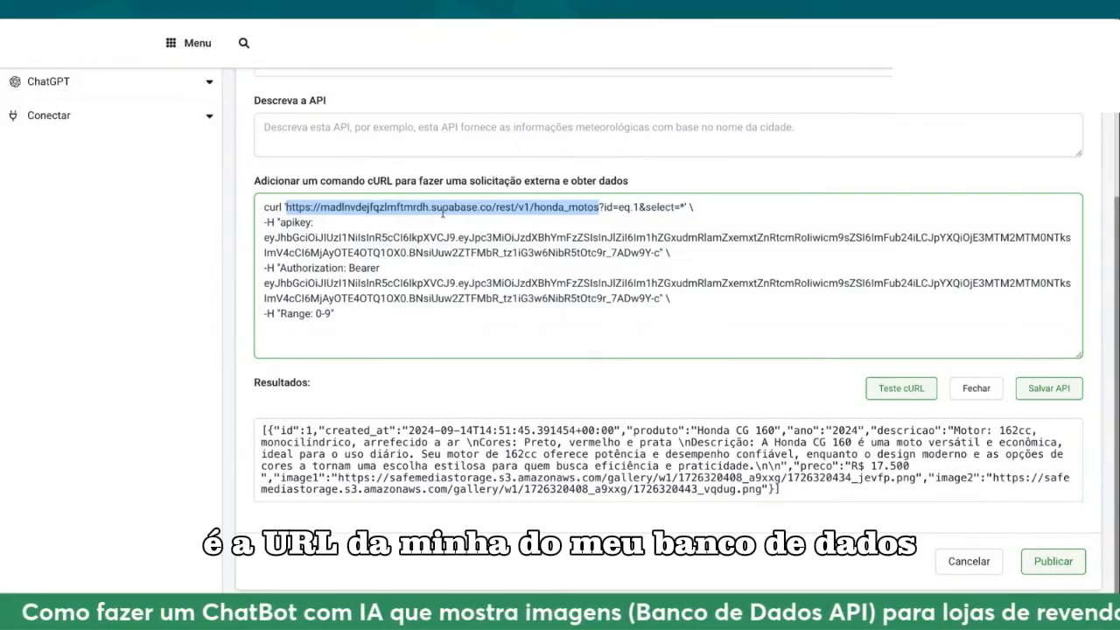
{"action": "left_click", "coordinate": [605, 207]}
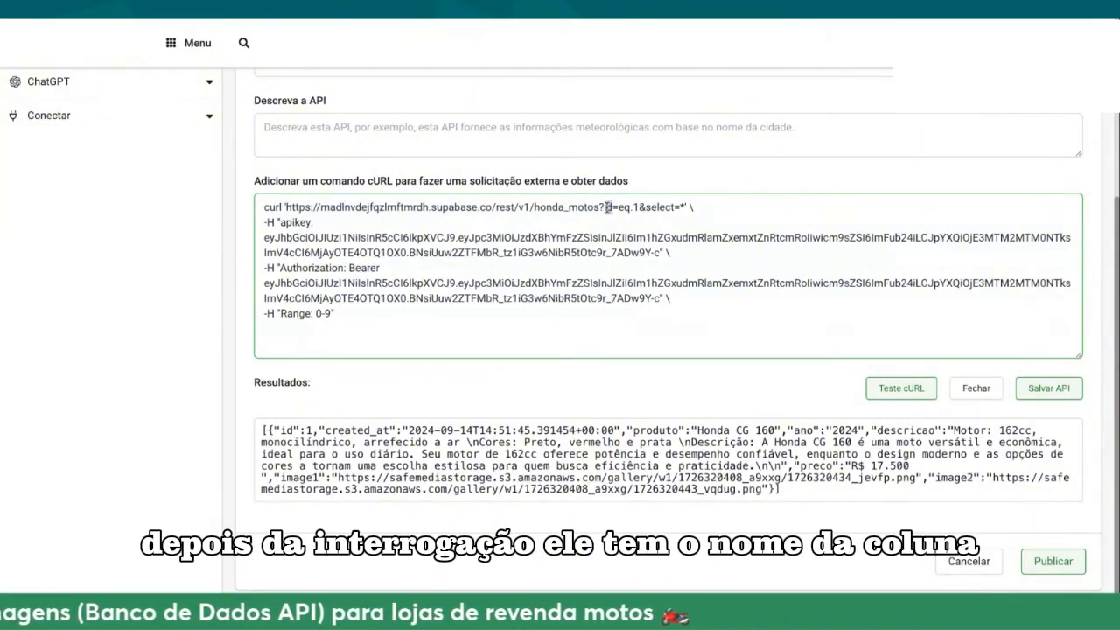
{"action": "double_click", "coordinate": [607, 207]}
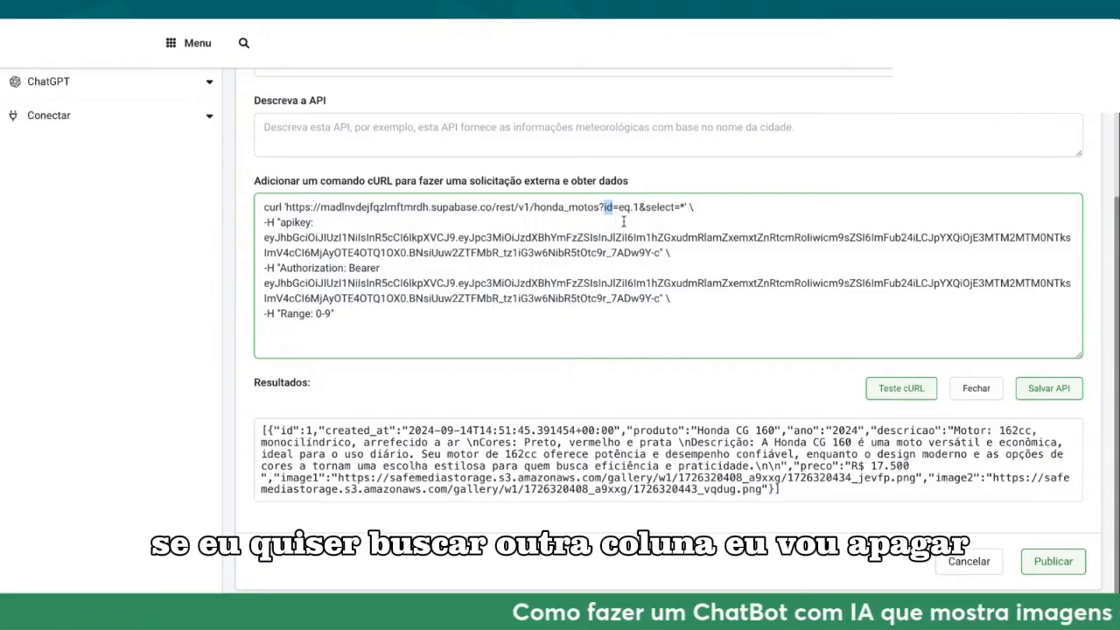
{"action": "key", "text": "BackSpace"}
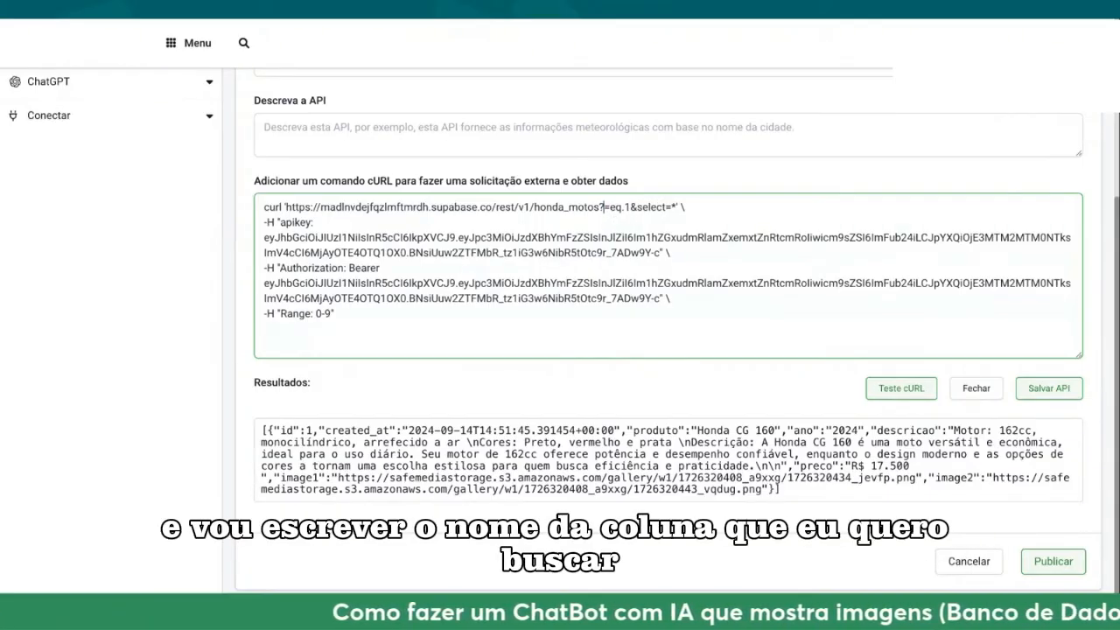
{"action": "type", "text": "produto"}
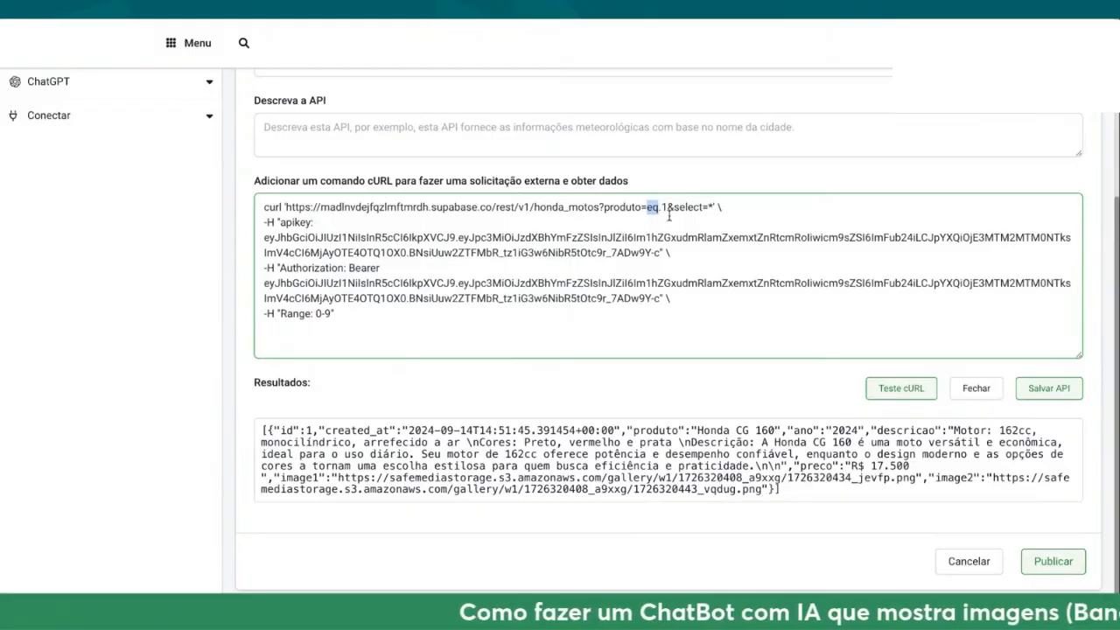
{"action": "left_click", "coordinate": [668, 207]}
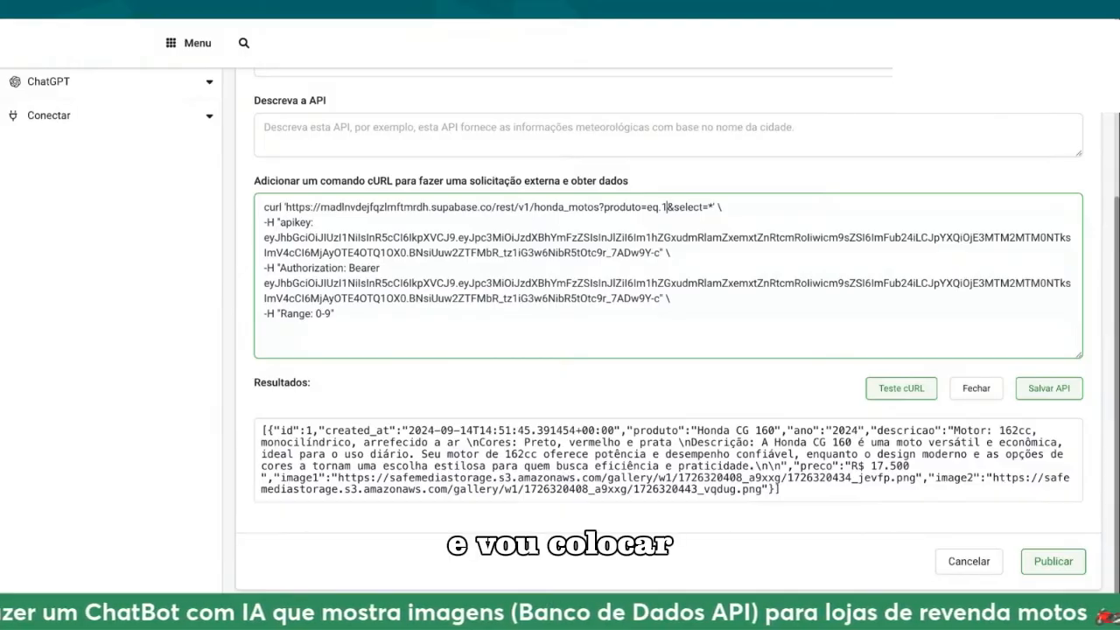
{"action": "key", "text": "BackSpace"}
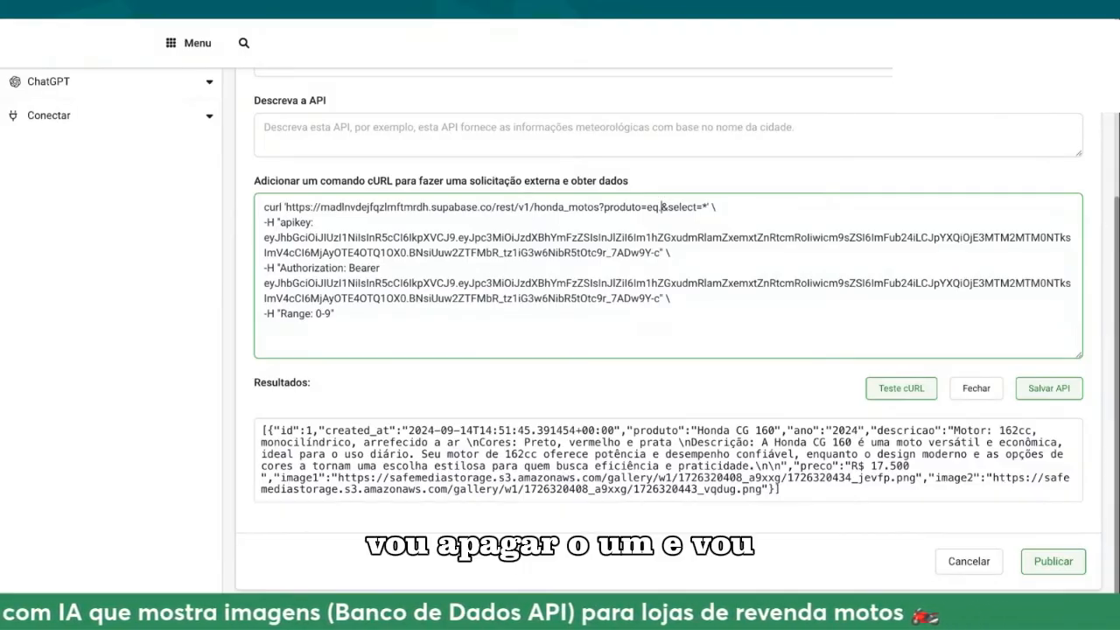
{"action": "type", "text": "[["}
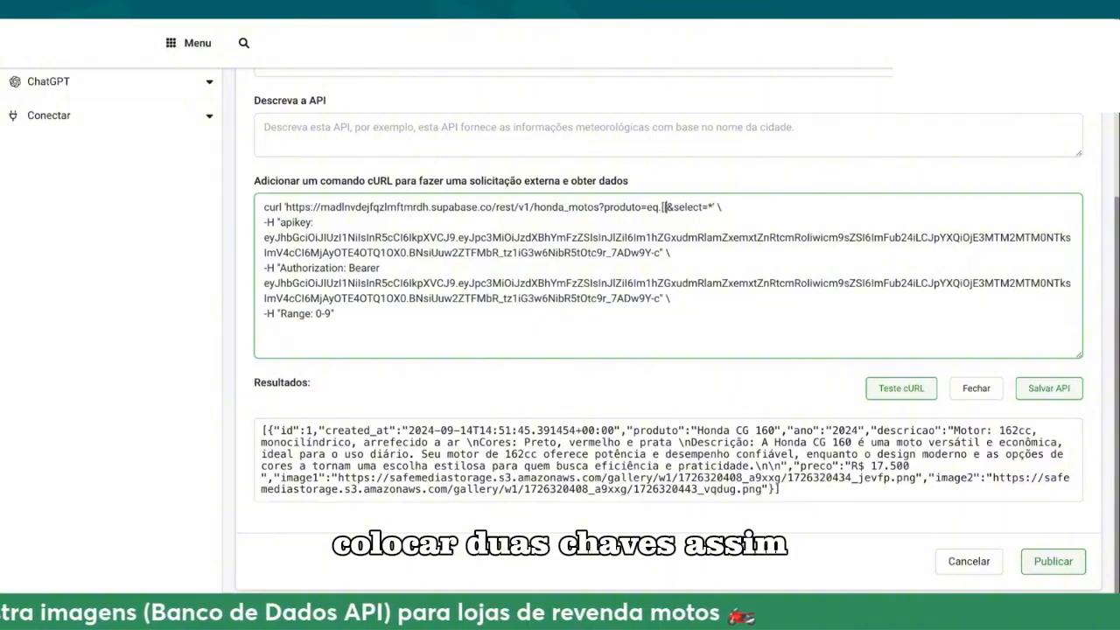
{"action": "key", "text": "BackSpace"}
{"action": "key", "text": "BackSpace"}
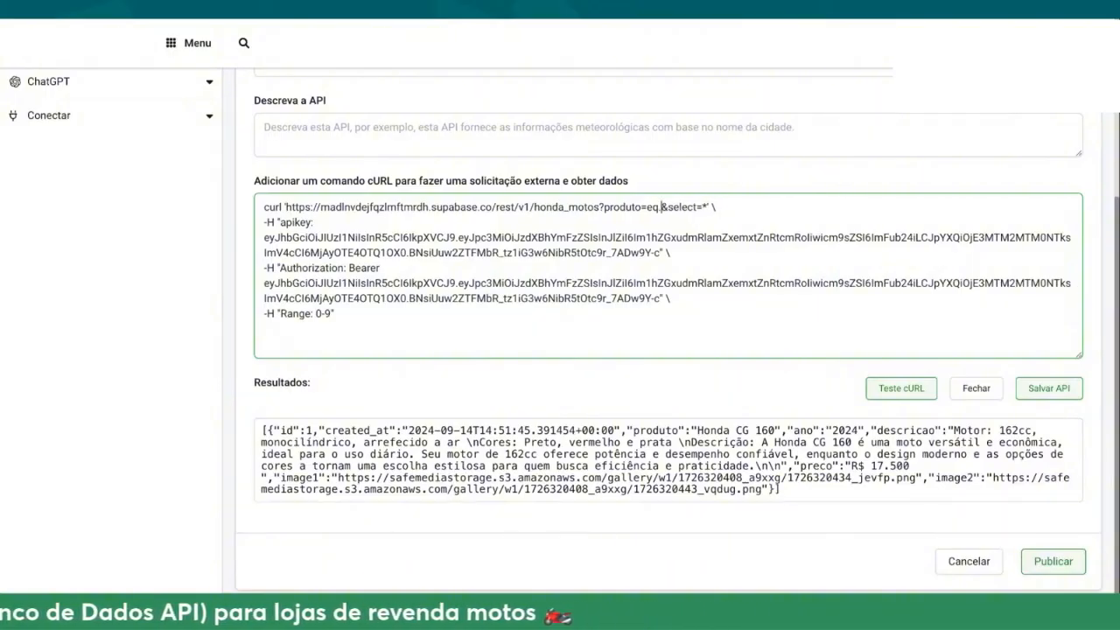
{"action": "type", "text": "["}
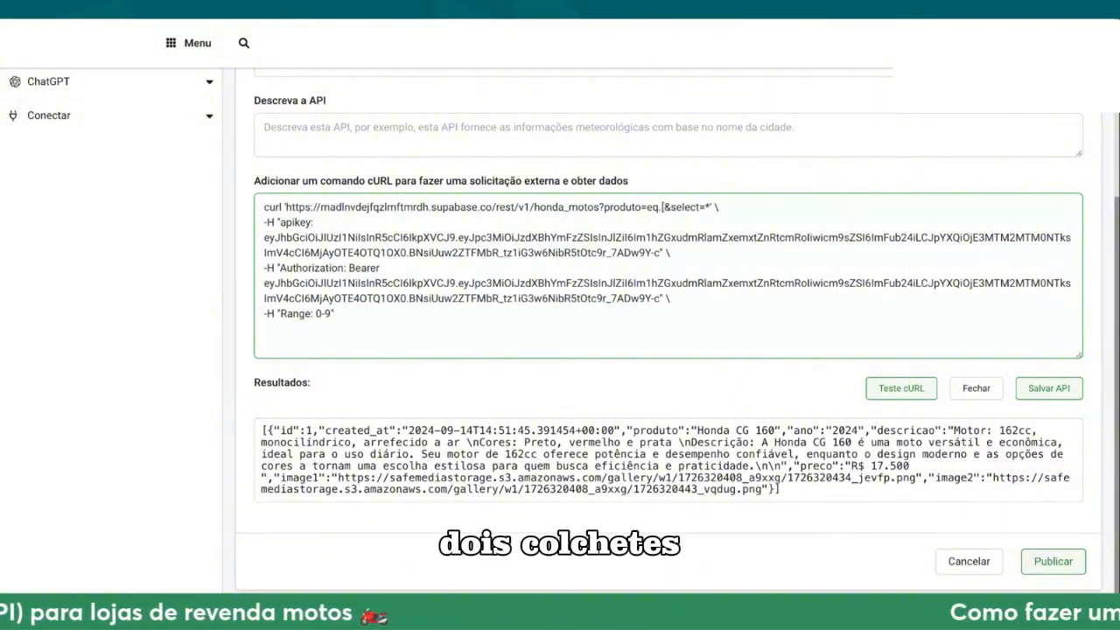
{"action": "key", "text": "BackSpace"}
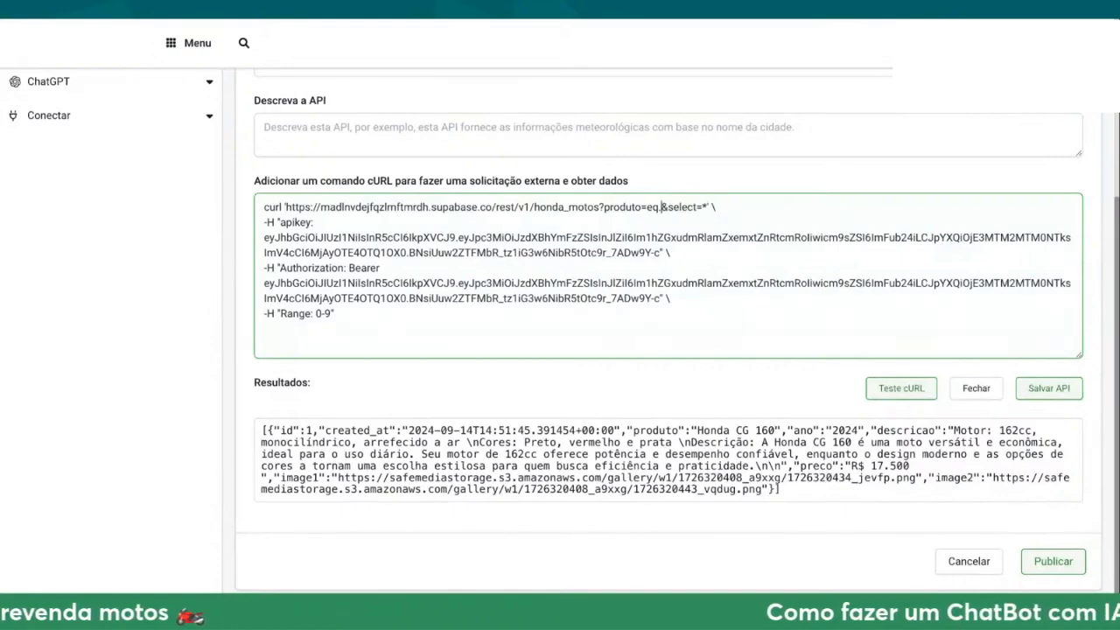
{"action": "type", "text": "/"}
{"action": "key", "text": "BackSpace"}
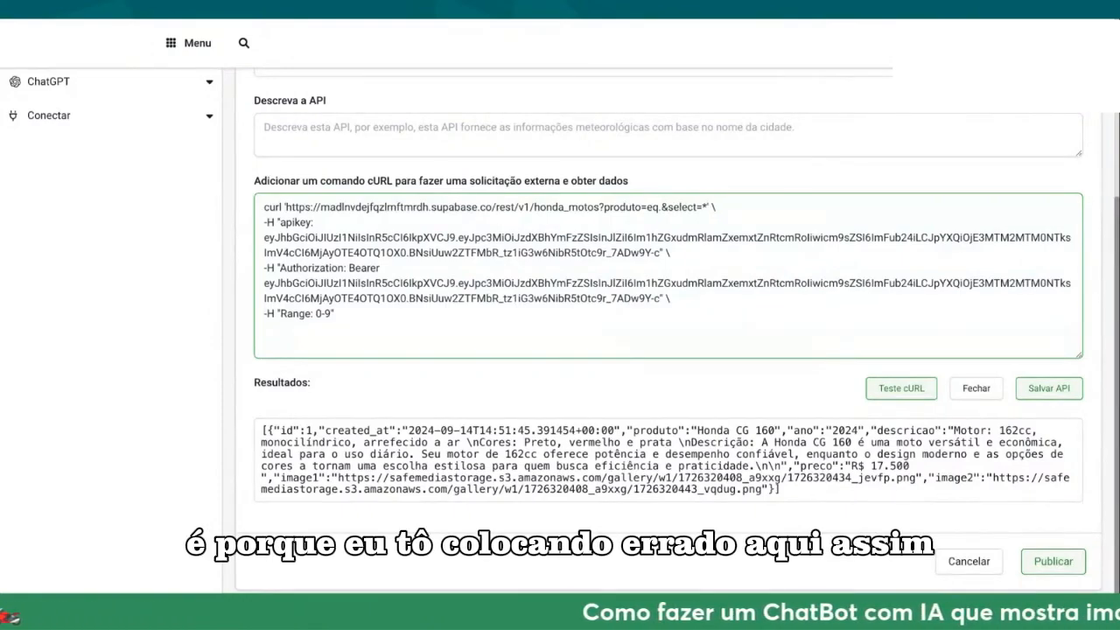
Step: Insert the {{produto}} placeholder as the filter value after eq. in the cURL request URL
{"action": "type", "text": "{{}}"}
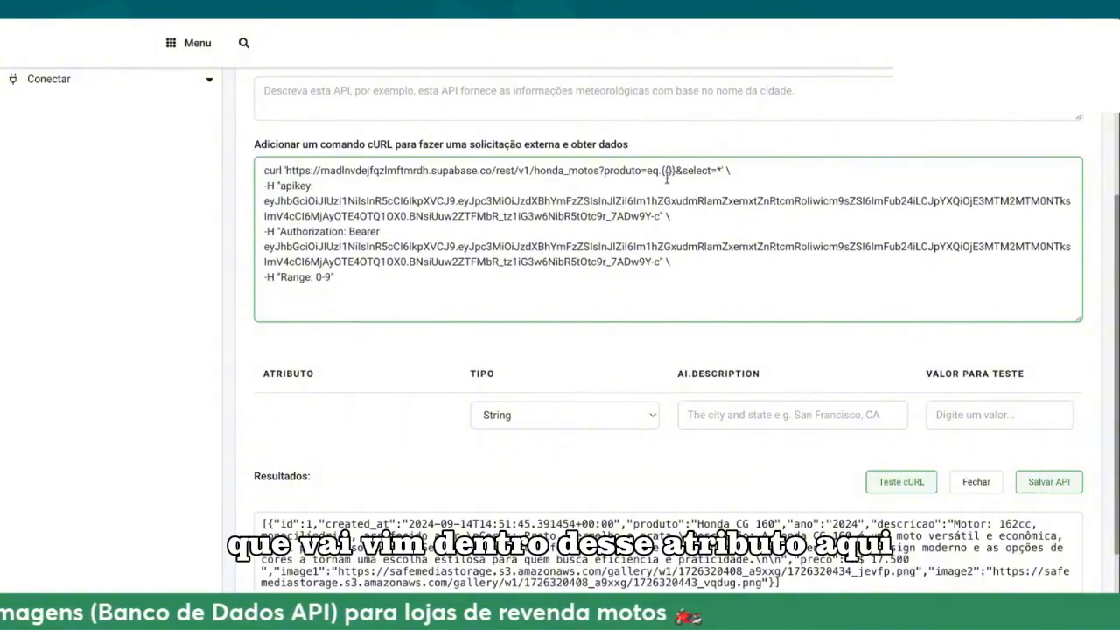
{"action": "left_click", "coordinate": [669, 170]}
{"action": "type", "text": "produto"}
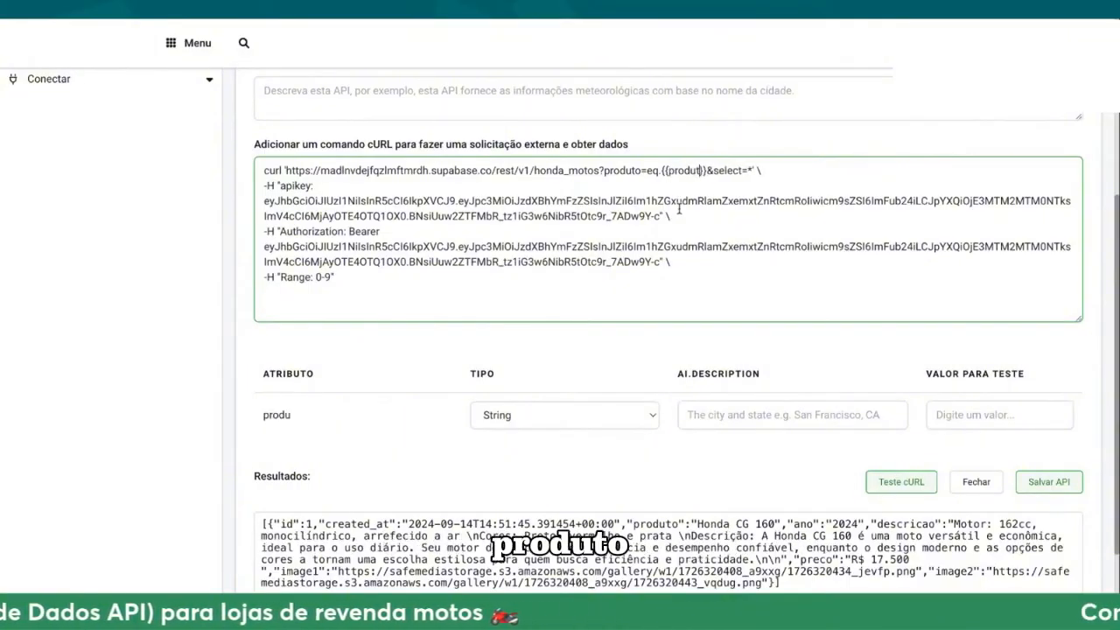
{"action": "left_click_drag", "start_coordinate": [303, 418], "coordinate": [257, 432]}
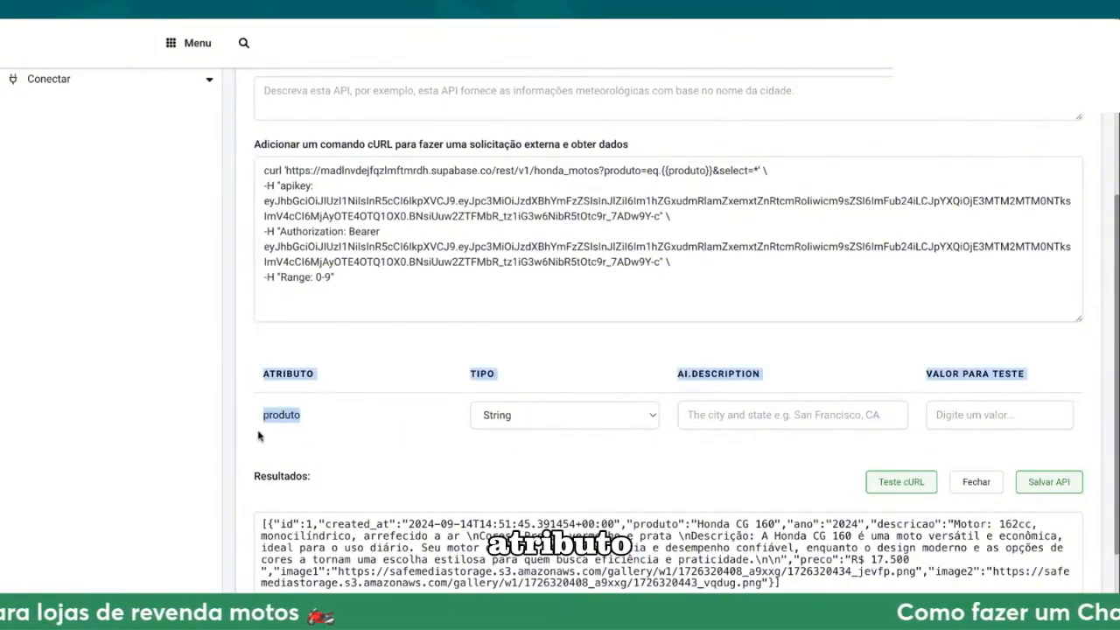
Step: Fetch the product name Honda CG 160, enter it as the produto attribute's test value, and test the cURL request
{"action": "left_click", "coordinate": [322, 428]}
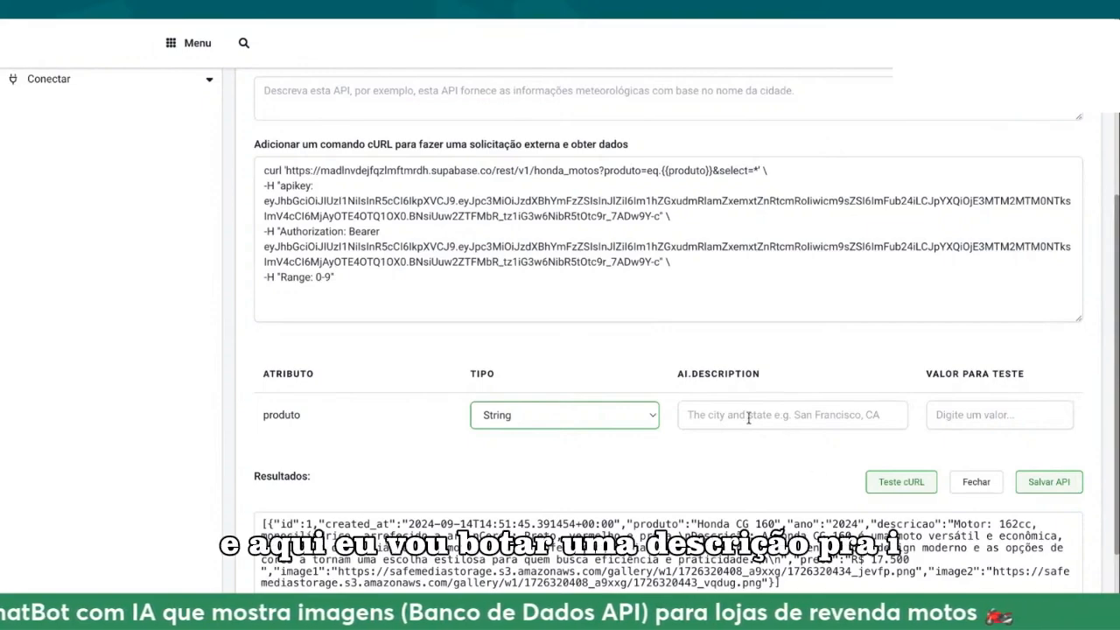
{"action": "left_click", "coordinate": [803, 434]}
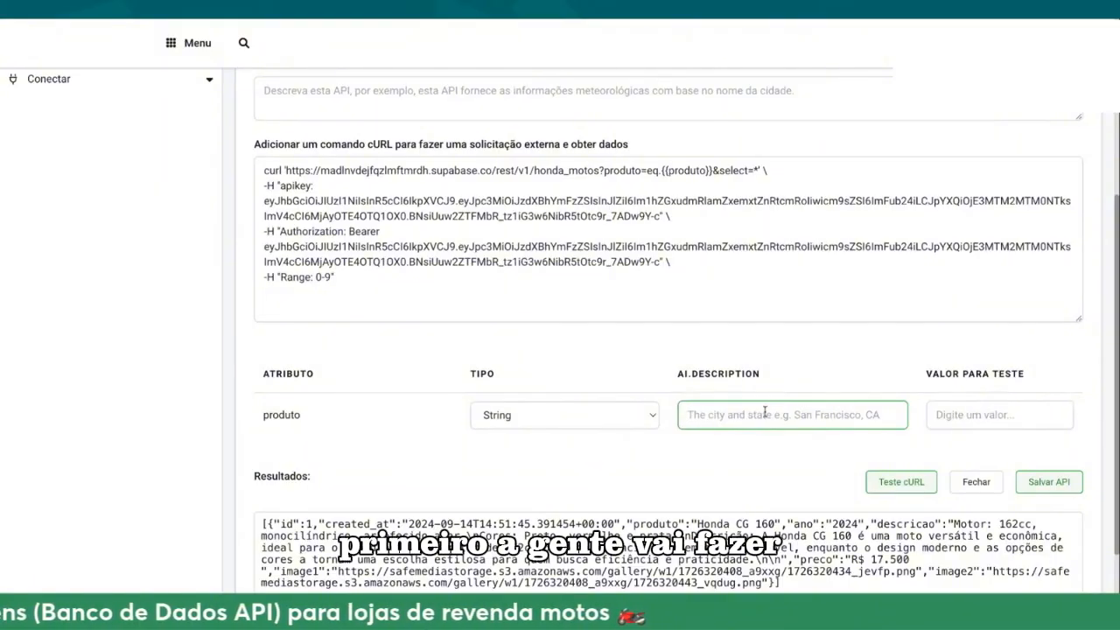
{"action": "left_click", "coordinate": [951, 420]}
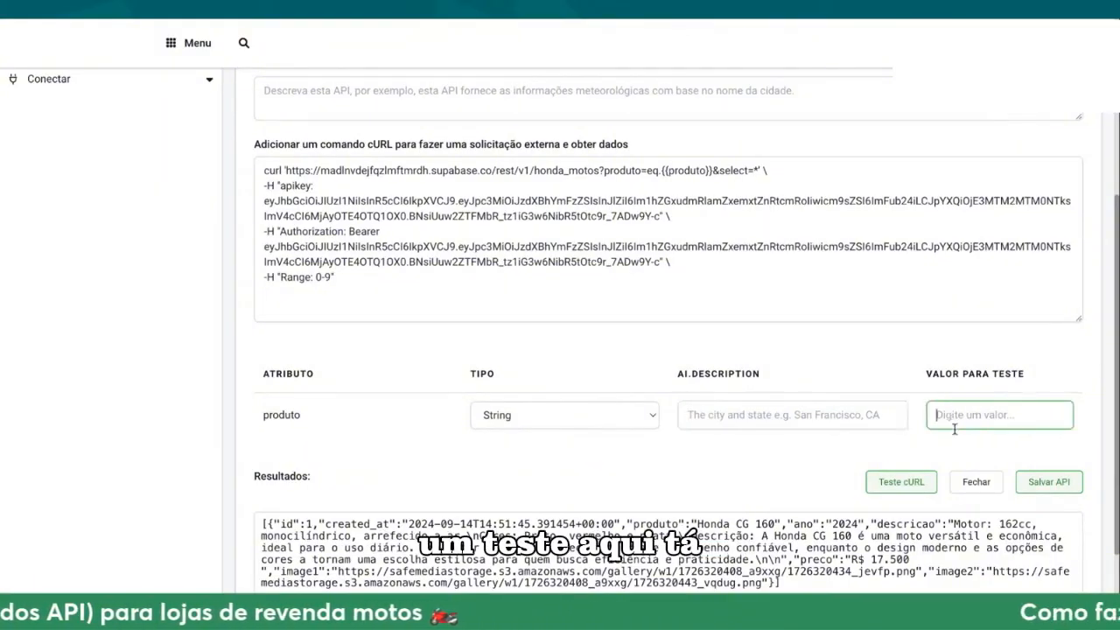
{"action": "left_click", "coordinate": [334, 10]}
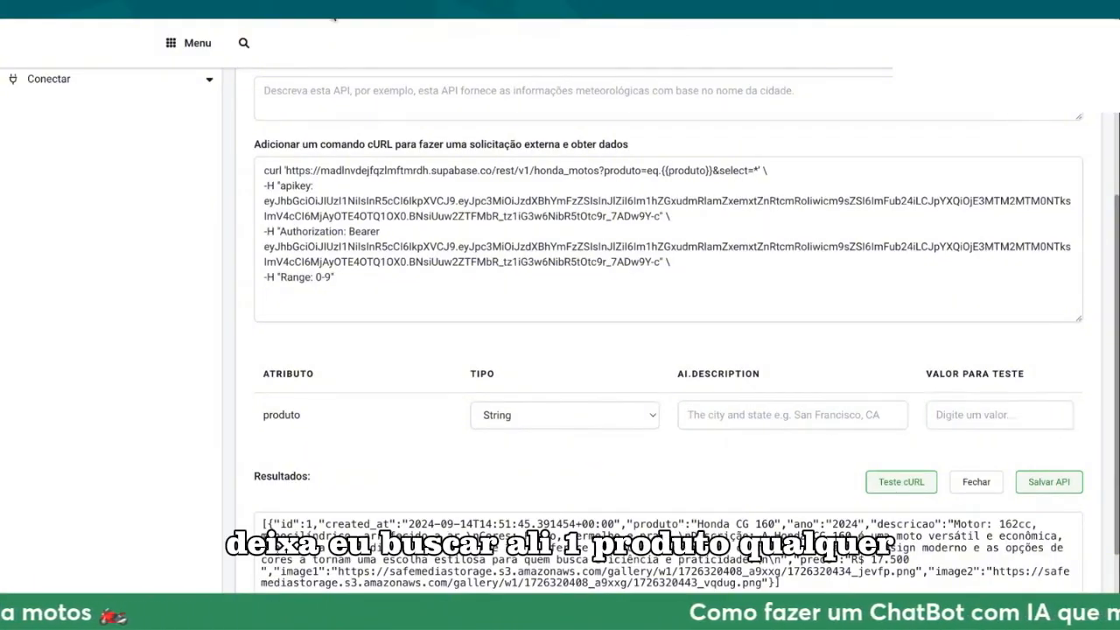
{"action": "left_click", "coordinate": [960, 411]}
{"action": "type", "text": "Honda CG 160"}
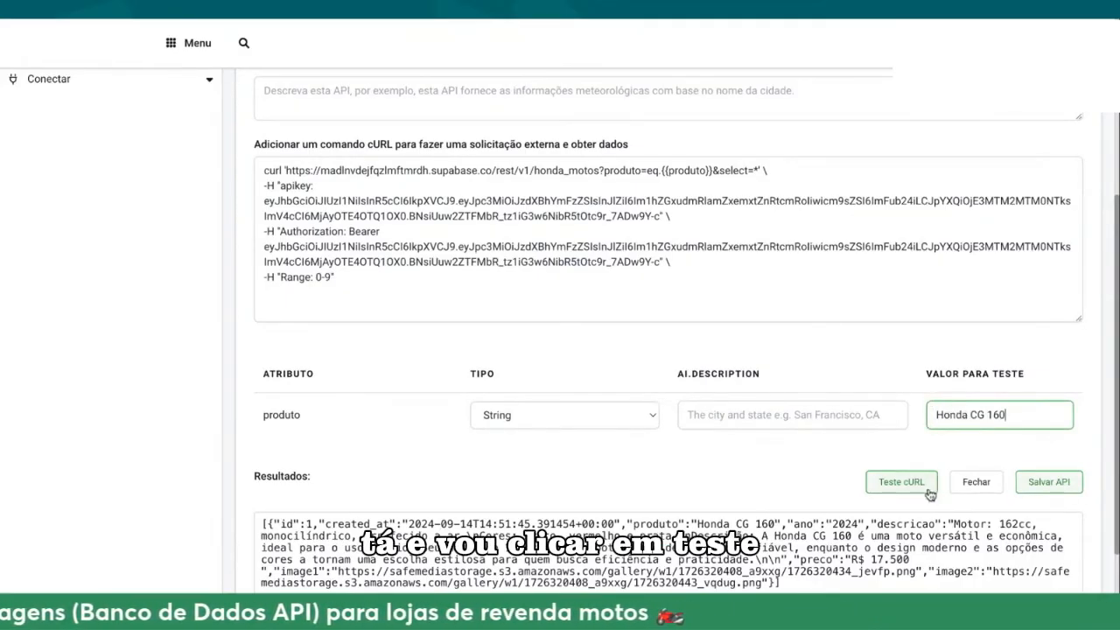
{"action": "left_click", "coordinate": [900, 482]}
Step: Replace the {{produto}} placeholder in the cURL request URL with Honda CG 160 and test the request
{"action": "left_click_drag", "start_coordinate": [712, 171], "coordinate": [662, 170]}
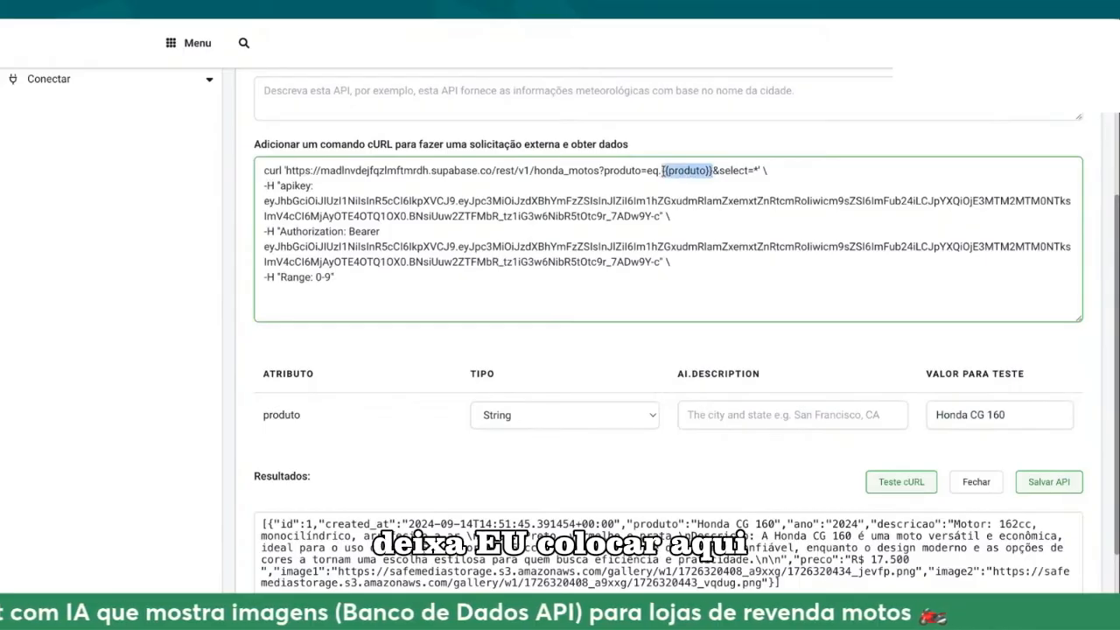
{"action": "type", "text": "Honda CG 160"}
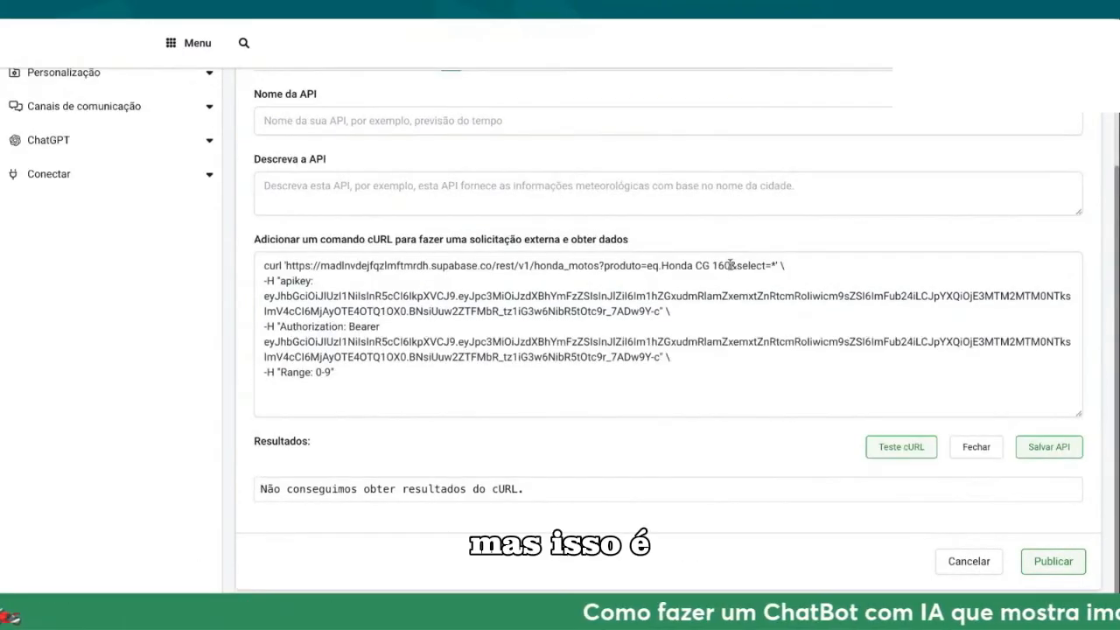
Step: Select the Honda CG 160 filter value in the cURL request URL and switch to another browser page
{"action": "left_click_drag", "start_coordinate": [729, 265], "coordinate": [661, 265]}
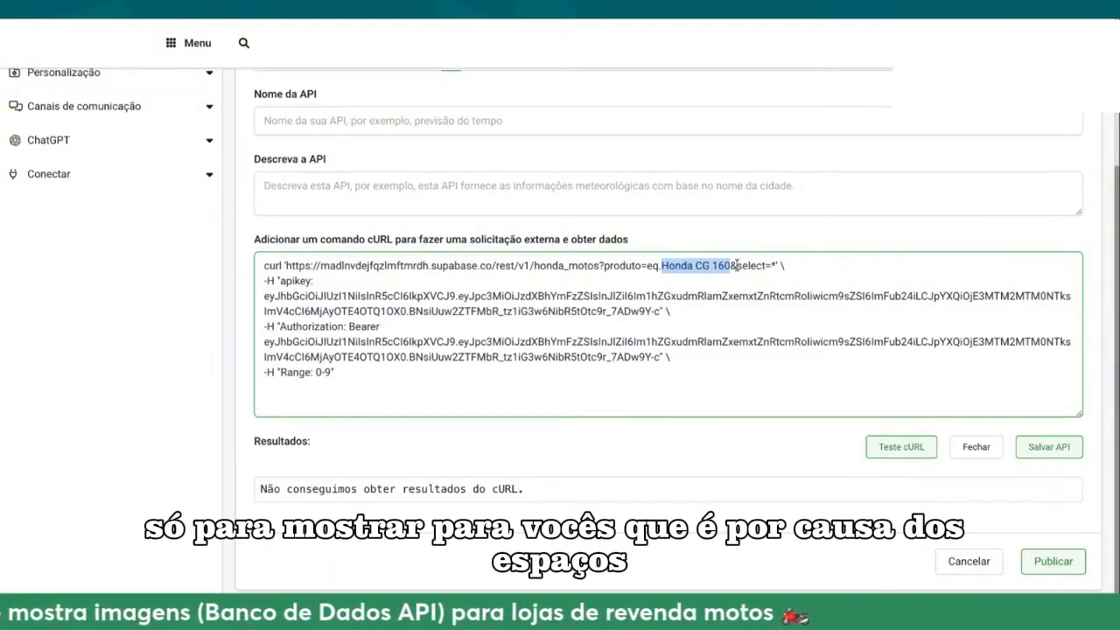
{"action": "left_click", "coordinate": [624, 21]}
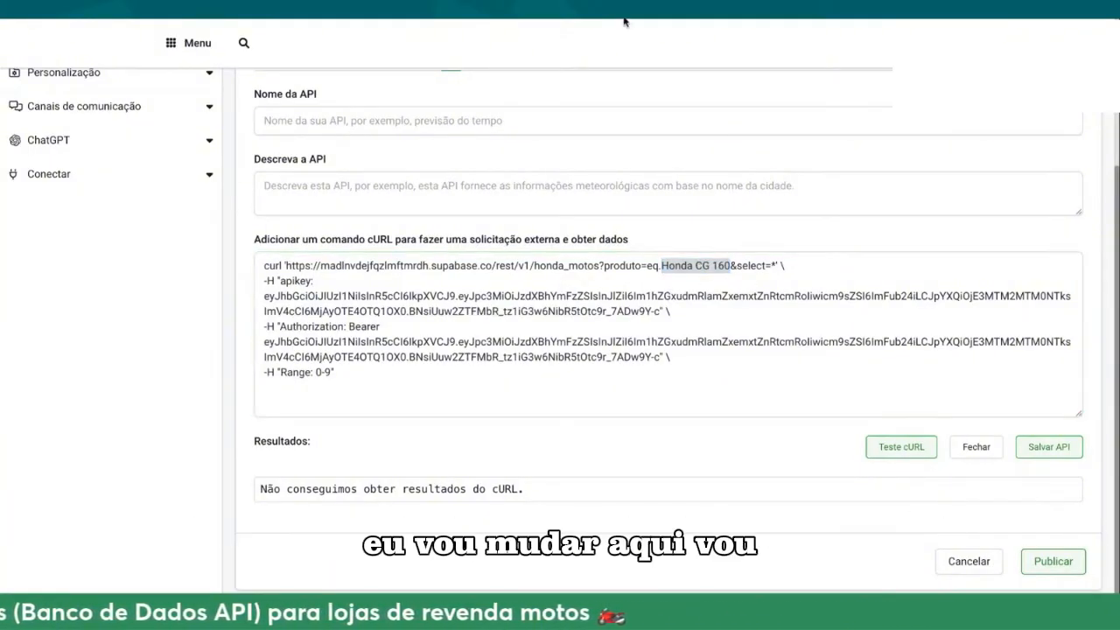
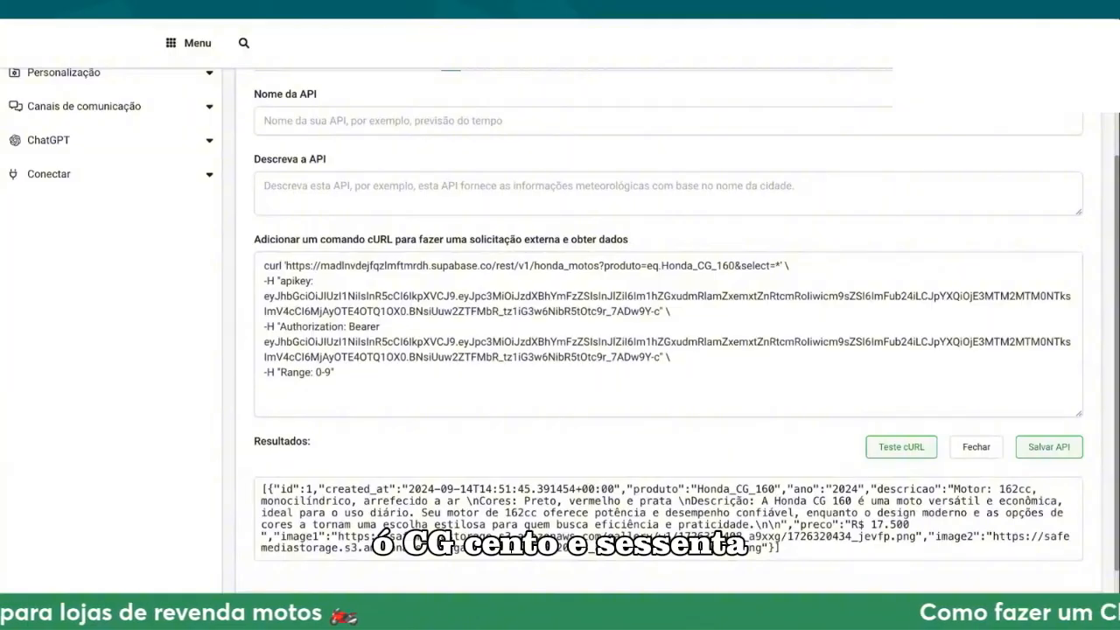
Step: Replace the Honda_CG_160 filter value after eq. in the cURL request URL with the {{produto}} placeholder
{"action": "double_click", "coordinate": [699, 489]}
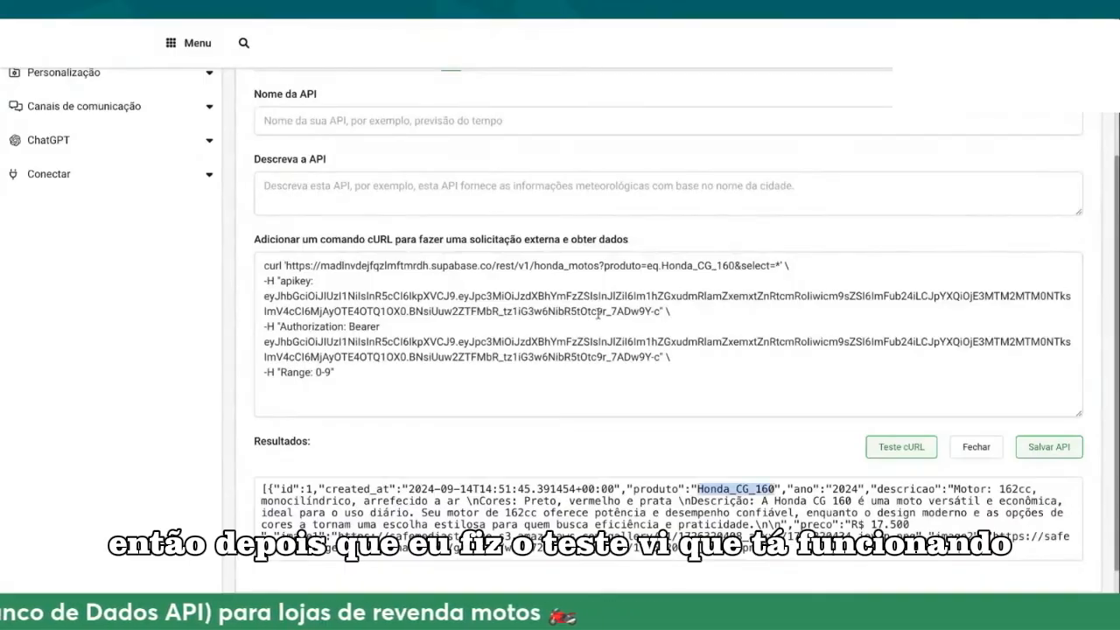
{"action": "double_click", "coordinate": [715, 272]}
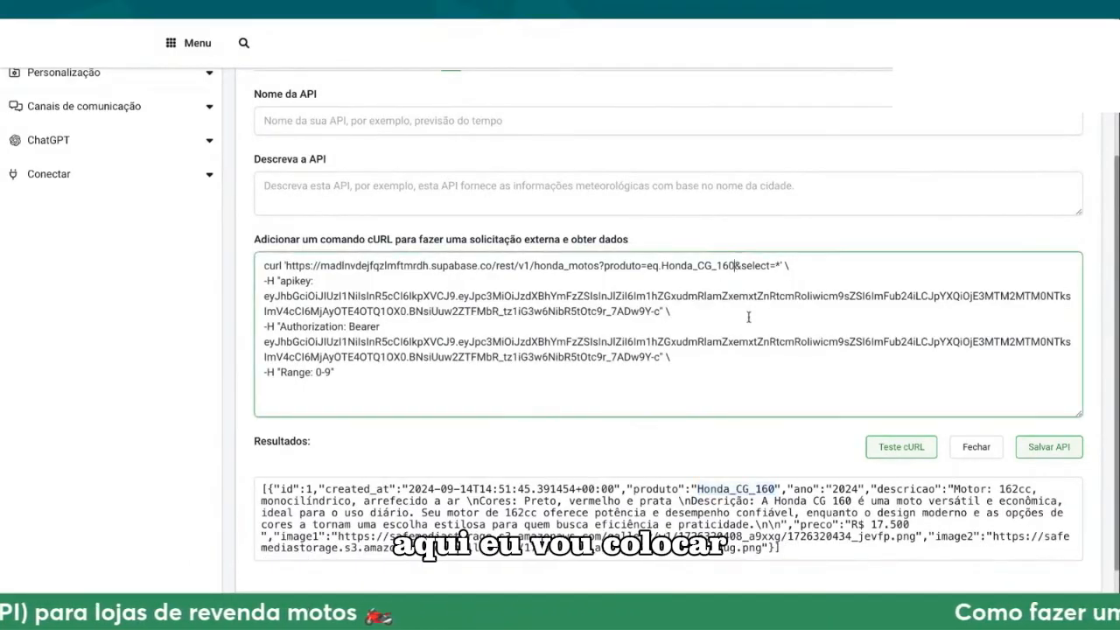
{"action": "key", "text": "BackSpace"}
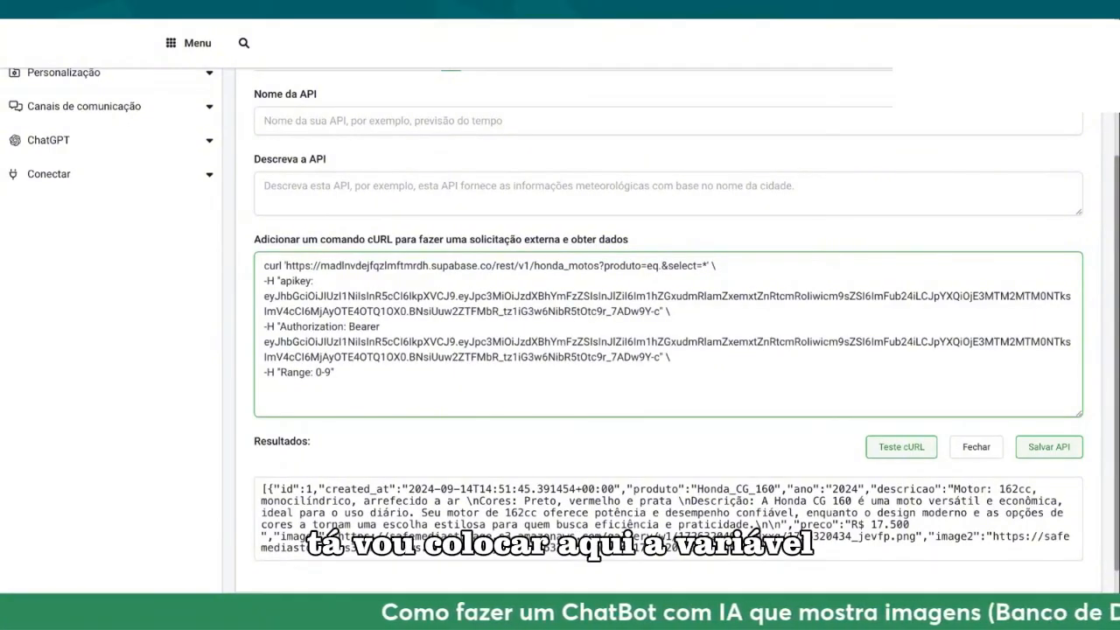
{"action": "type", "text": "{{}}"}
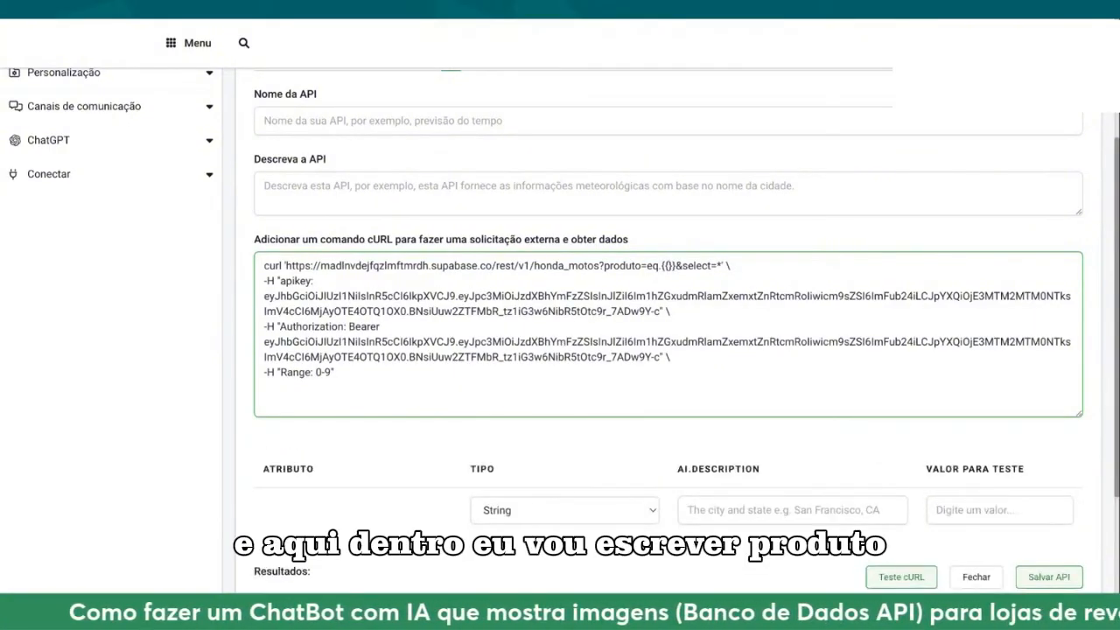
{"action": "type", "text": "produto"}
{"action": "scroll", "coordinate": [419, 430], "scroll_direction": "down", "scroll_amount": 1}
{"action": "left_click_drag", "start_coordinate": [302, 480], "coordinate": [260, 481]}
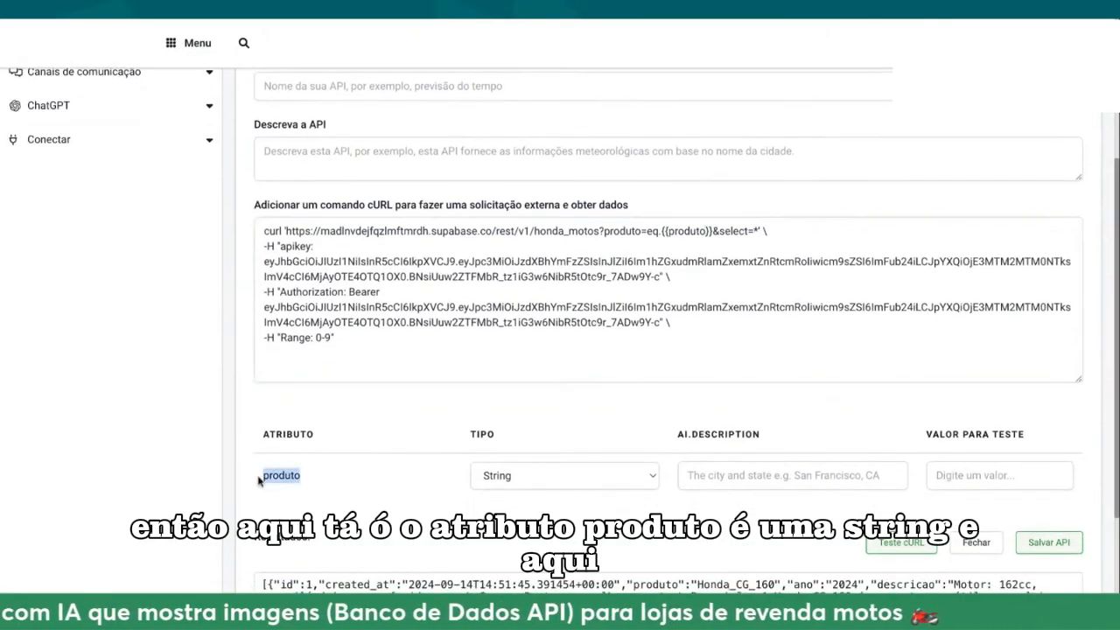
{"action": "left_click", "coordinate": [617, 540]}
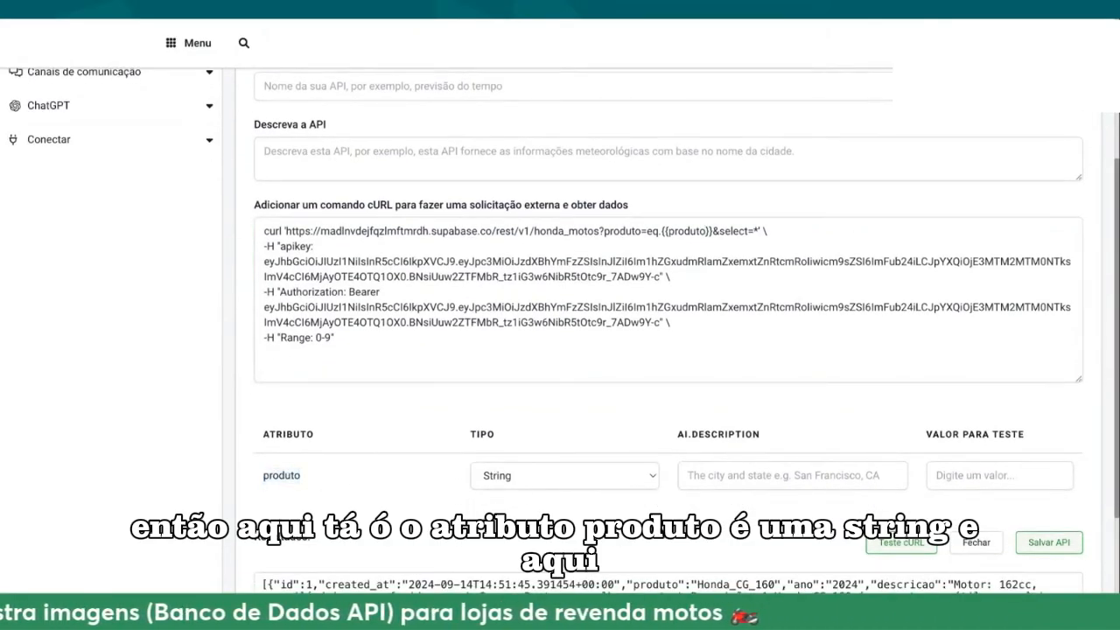
Step: Name the API "API BUSCA MOTOS"
{"action": "scroll", "coordinate": [568, 450], "scroll_direction": "up", "scroll_amount": 1}
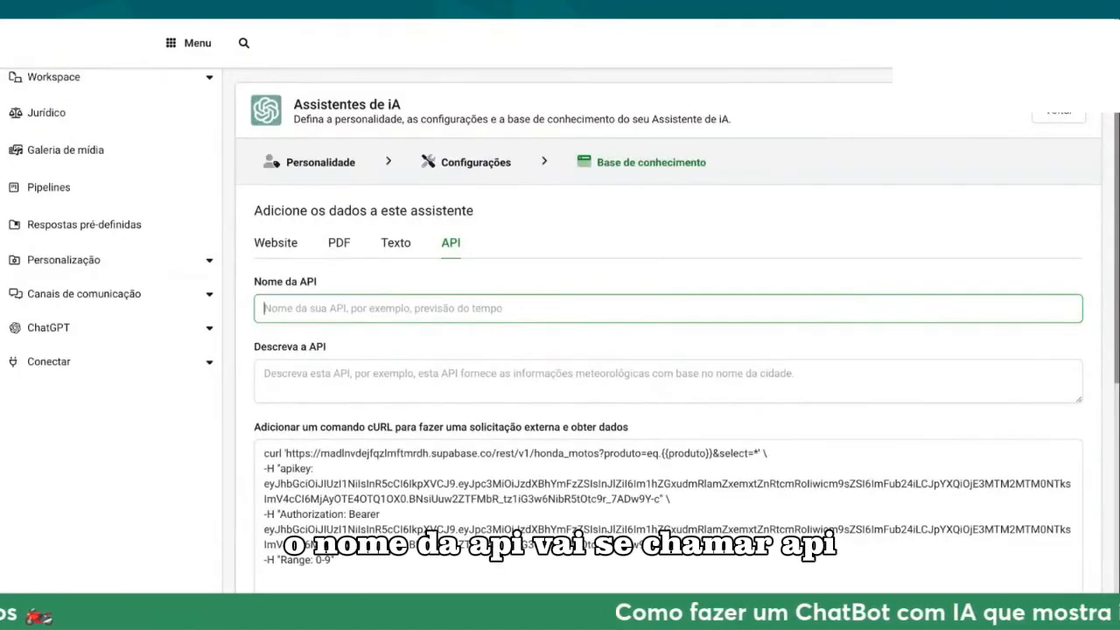
{"action": "type", "text": "AP"}
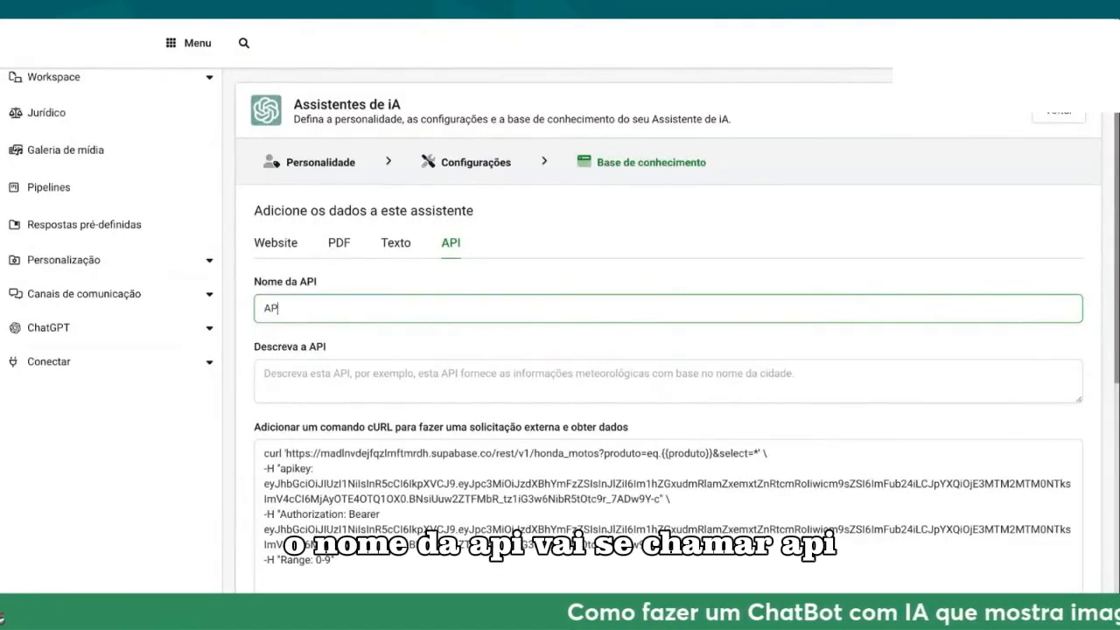
{"action": "type", "text": "I BUSCA MOSTOS"}
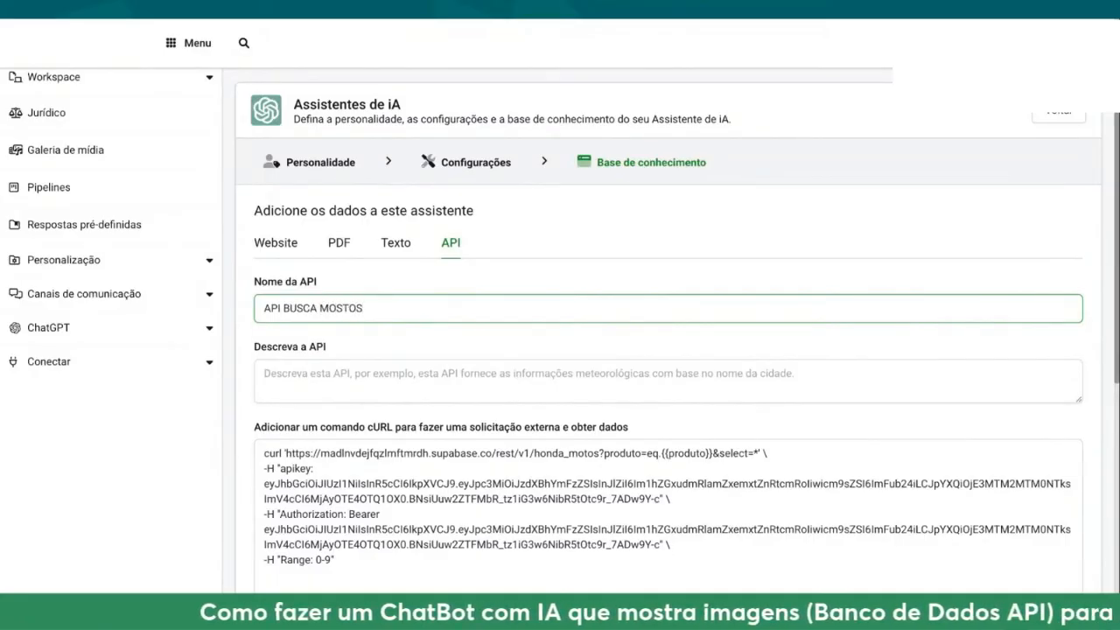
{"action": "key", "text": "BackSpace"}
{"action": "key", "text": "BackSpace"}
{"action": "key", "text": "BackSpace"}
{"action": "key", "text": "BackSpace"}
{"action": "type", "text": "TOS"}
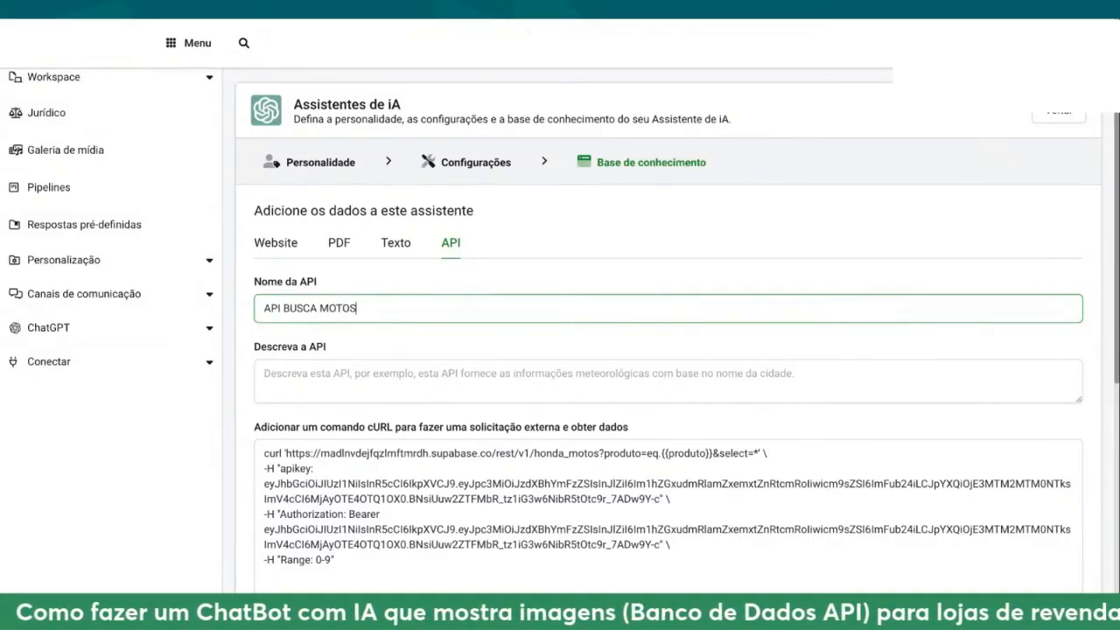
Step: Enter the API description "essa api busca as motos pelo modelo do banco de dados externo"
{"action": "left_click", "coordinate": [340, 379]}
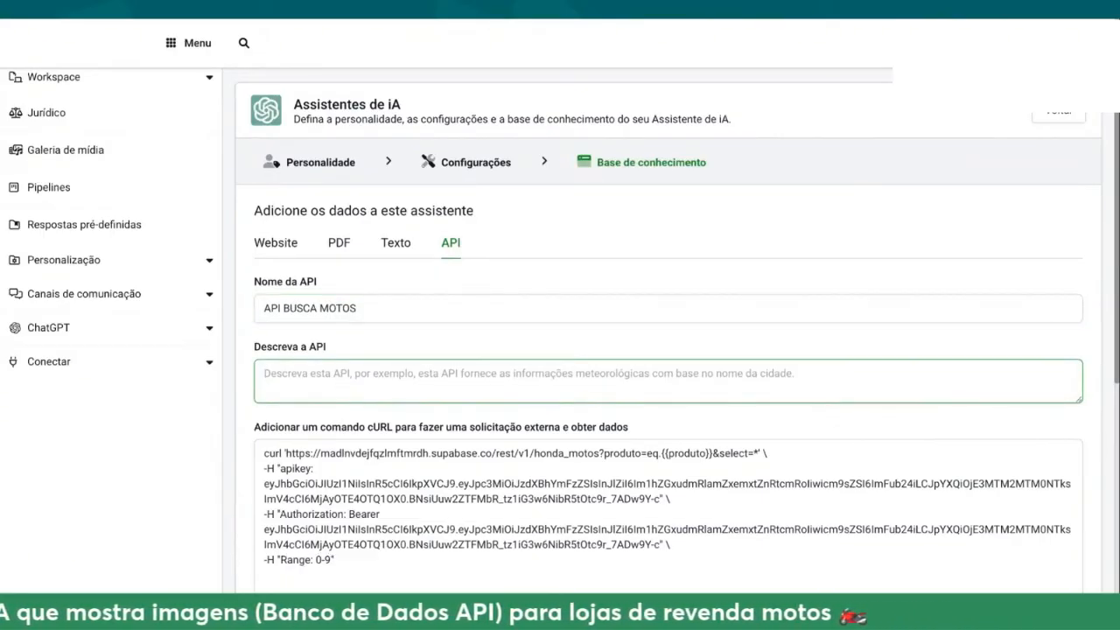
{"action": "type", "text": "essa a"}
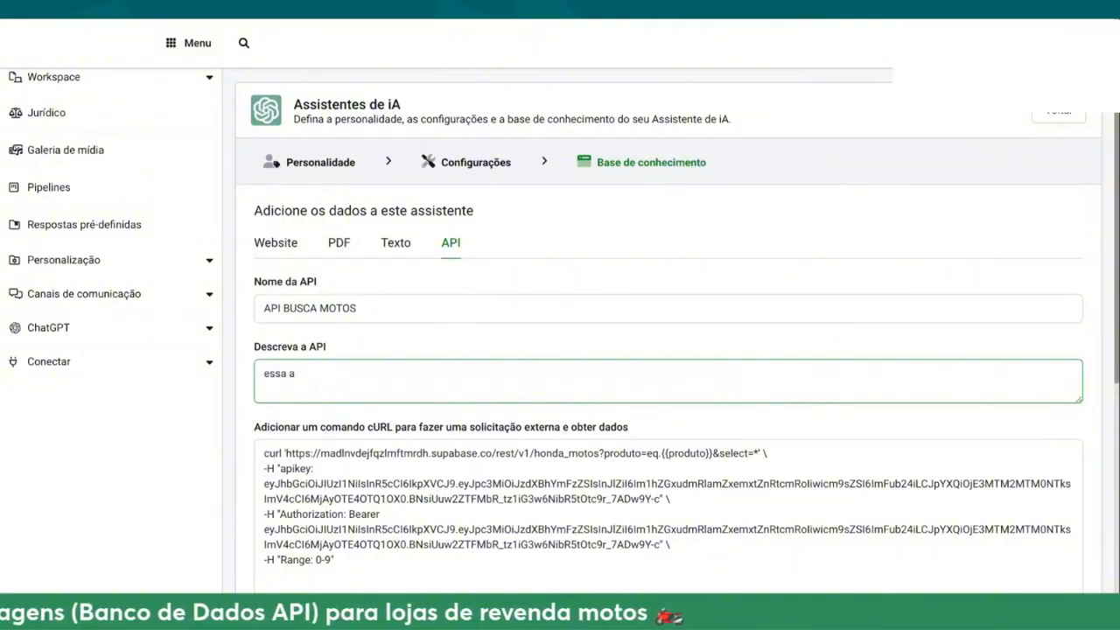
{"action": "type", "text": "pi busca as motos do banco externo"}
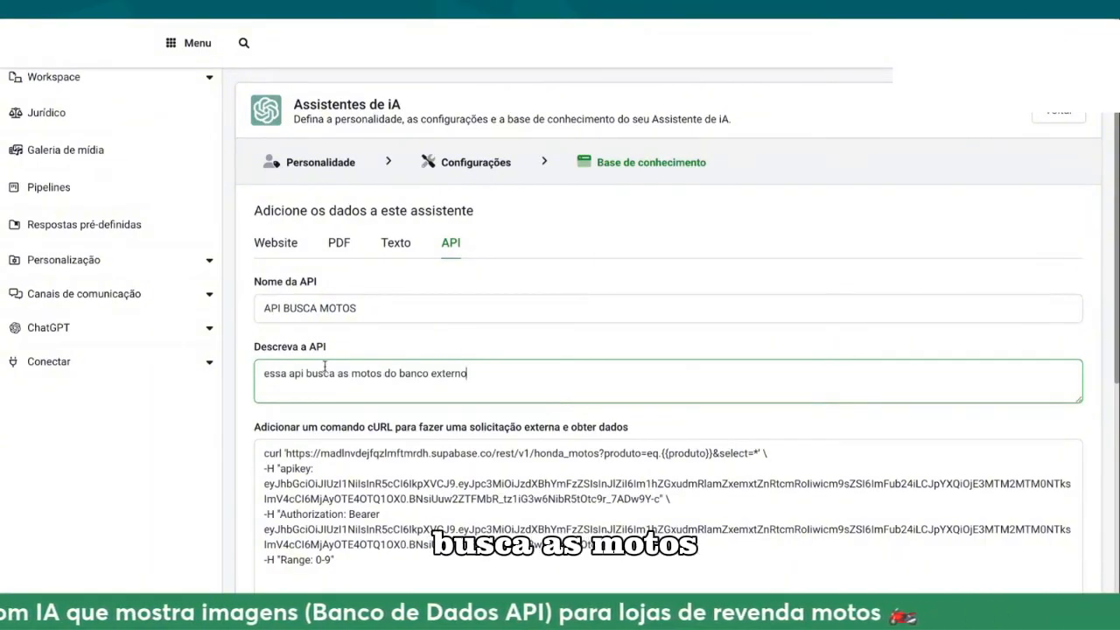
{"action": "left_click", "coordinate": [384, 374]}
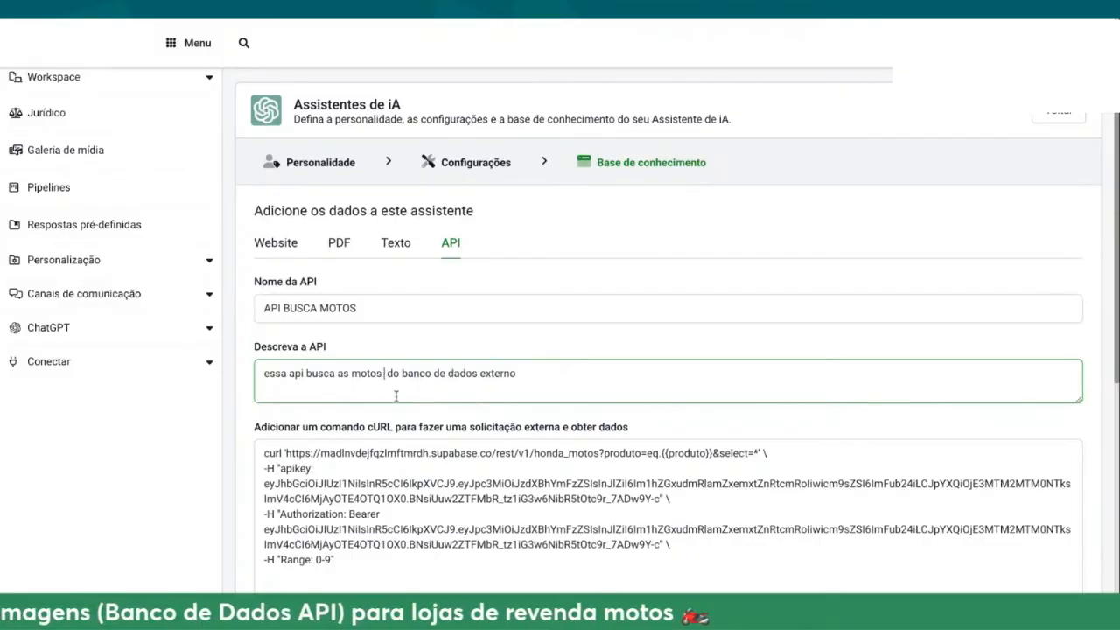
{"action": "type", "text": "pelo modelo"}
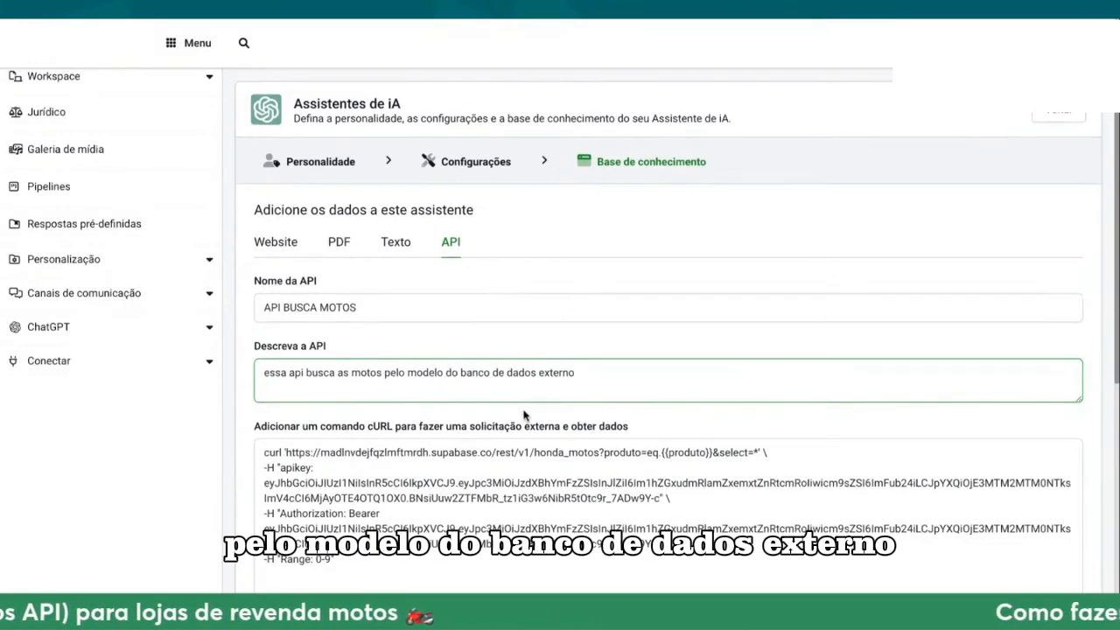
Step: Set the AI description of the produto attribute to "modelo da moto"
{"action": "scroll", "coordinate": [664, 350], "scroll_direction": "down", "scroll_amount": 3}
{"action": "scroll", "coordinate": [665, 350], "scroll_direction": "down", "scroll_amount": 1}
{"action": "left_click", "coordinate": [812, 372]}
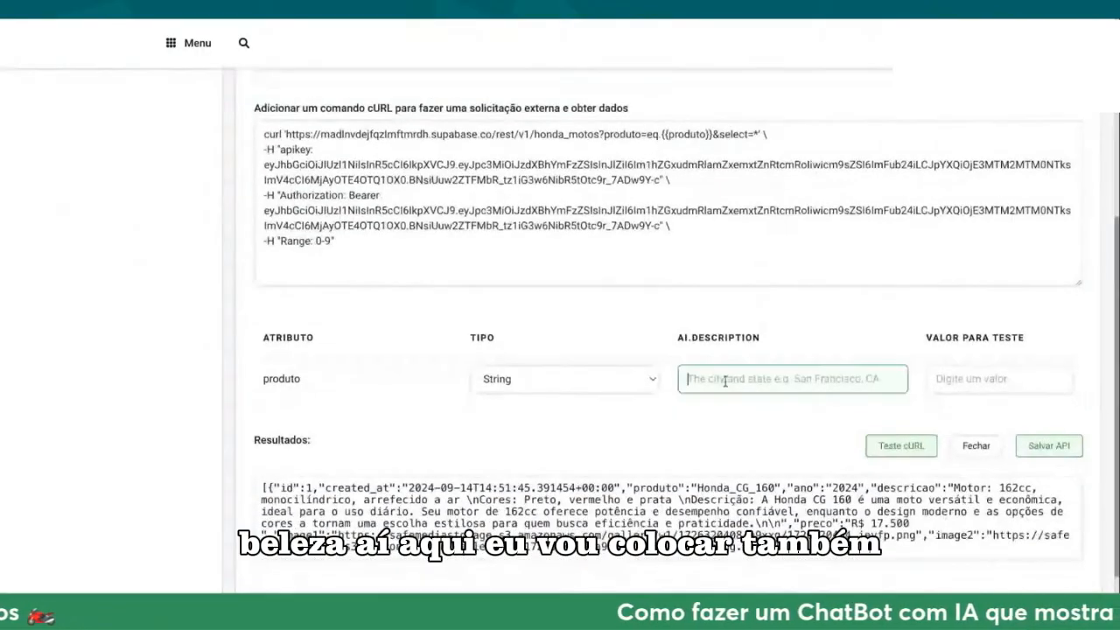
{"action": "type", "text": "mode"}
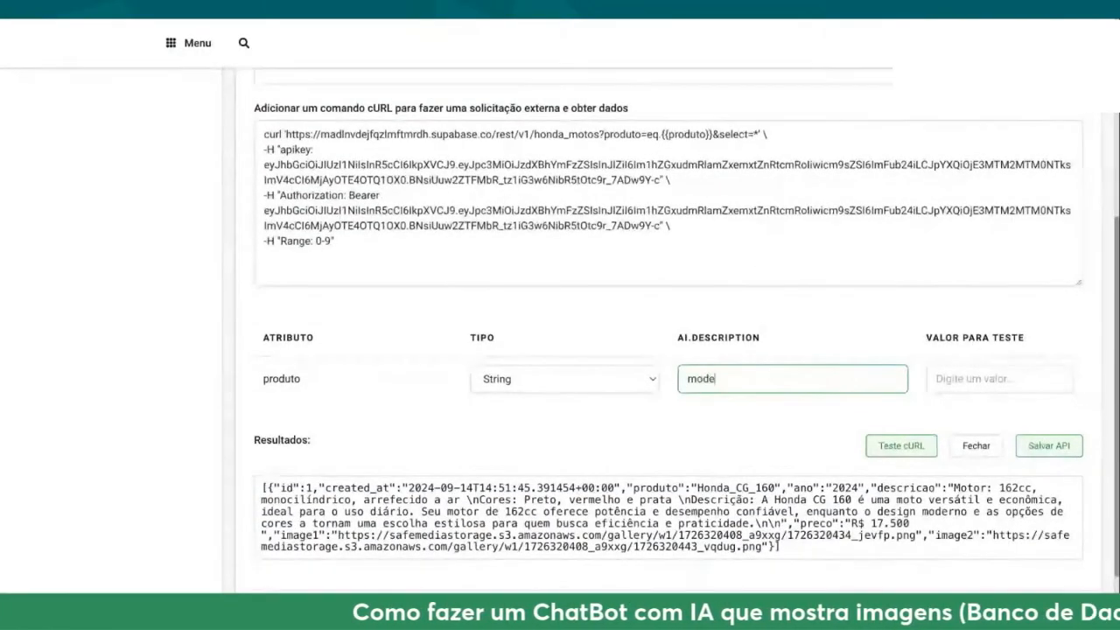
{"action": "type", "text": "lo da moto"}
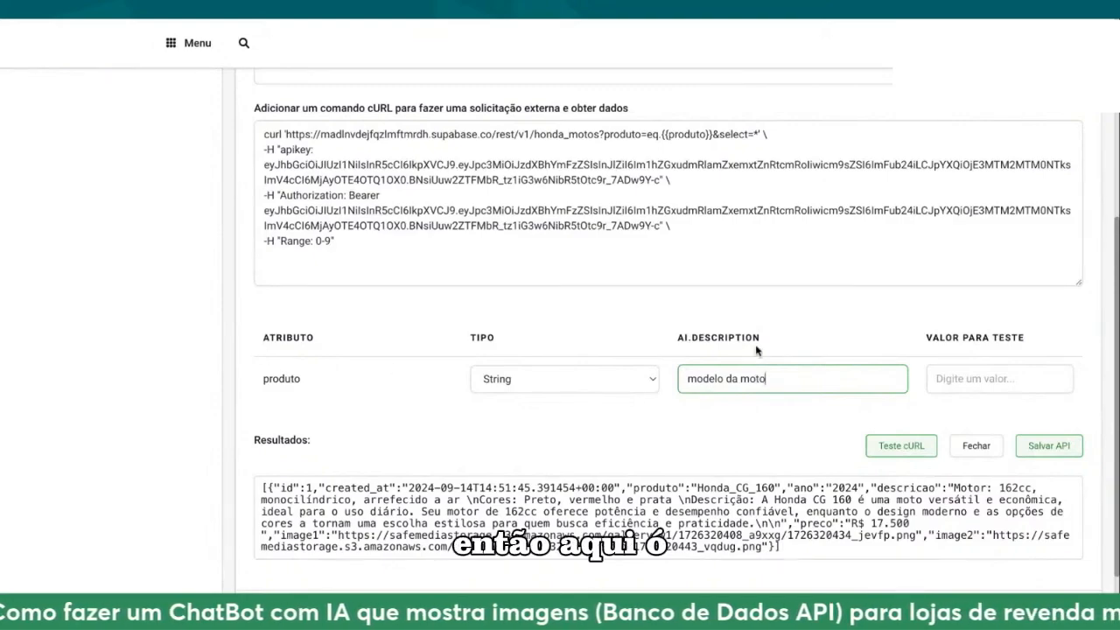
{"action": "left_click_drag", "start_coordinate": [678, 337], "coordinate": [742, 335]}
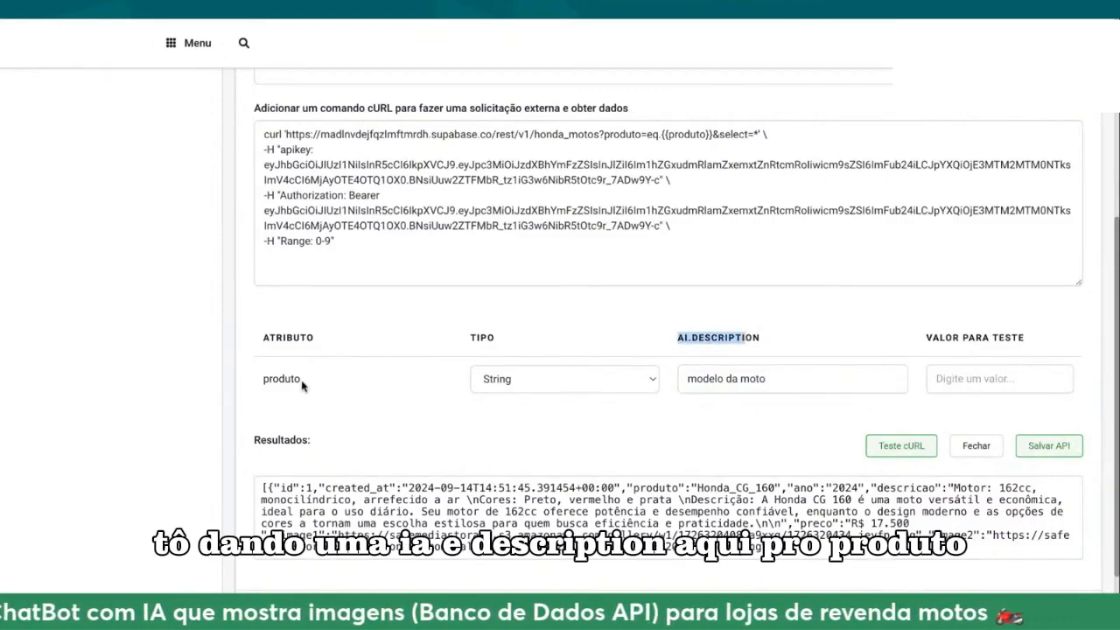
{"action": "left_click_drag", "start_coordinate": [304, 382], "coordinate": [262, 380]}
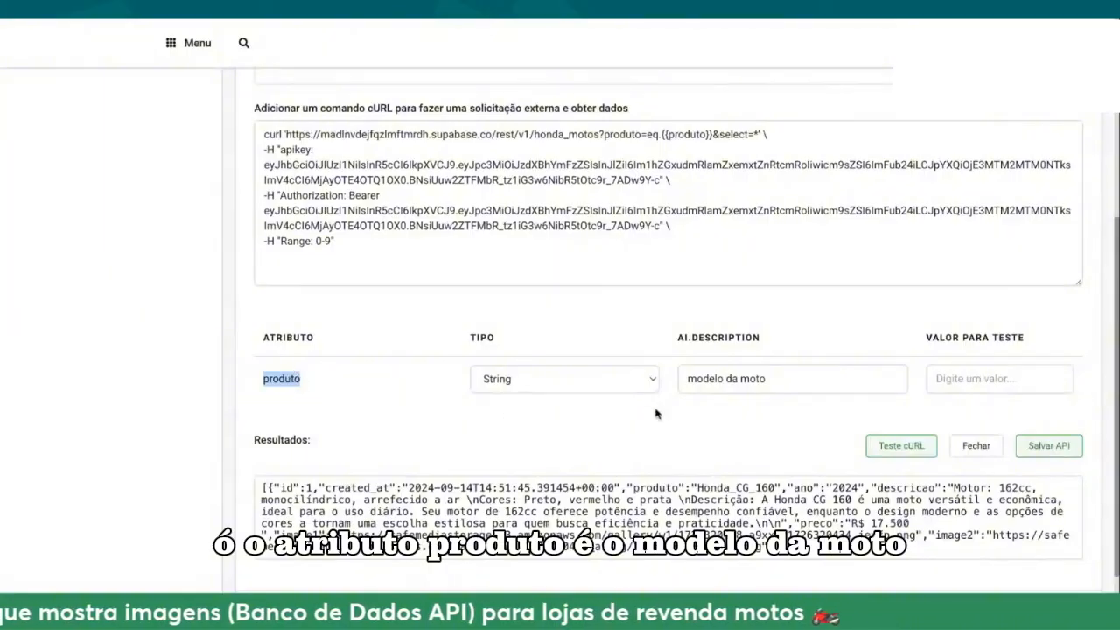
{"action": "left_click_drag", "start_coordinate": [769, 382], "coordinate": [691, 381]}
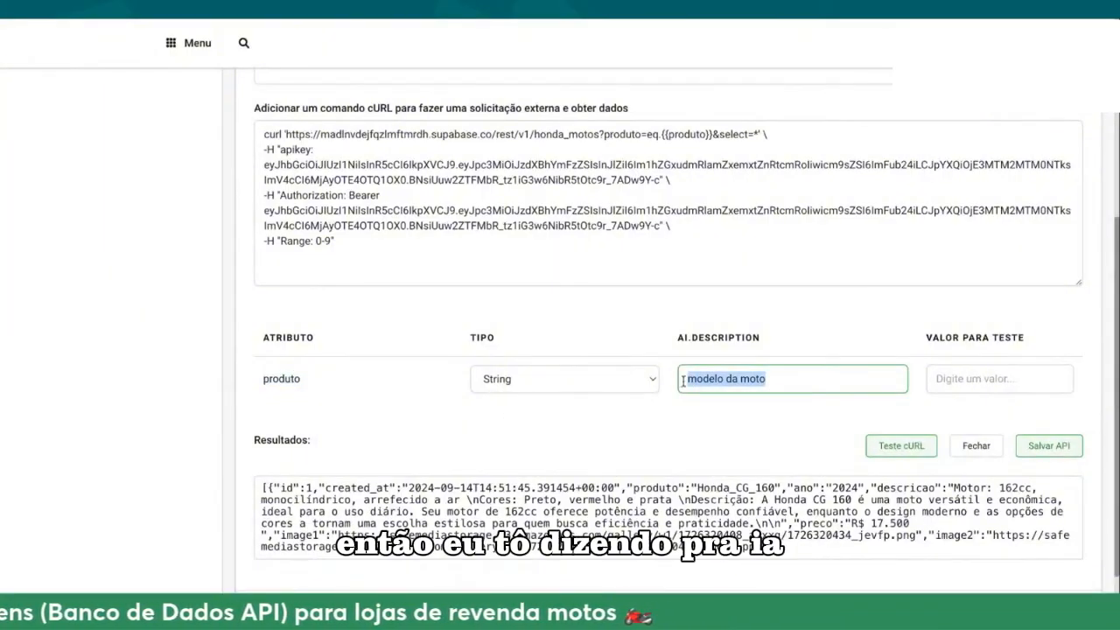
{"action": "left_click", "coordinate": [716, 24]}
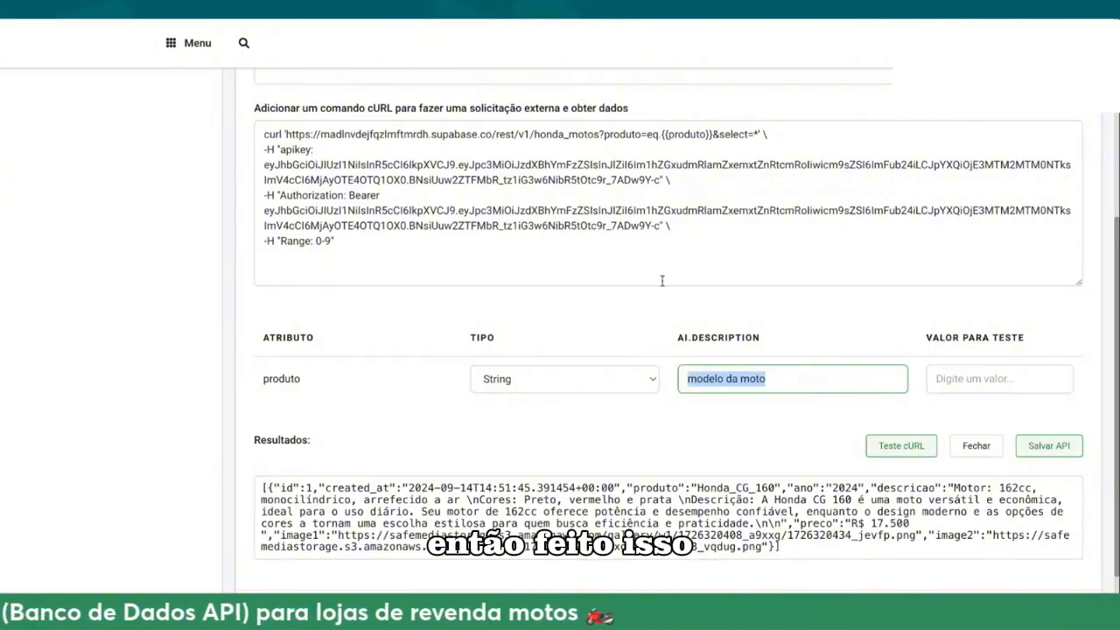
Step: Save the API BUSCA MOTOS configuration and publish the assistant's knowledge base
{"action": "scroll", "coordinate": [665, 275], "scroll_direction": "up", "scroll_amount": 1}
{"action": "scroll", "coordinate": [670, 277], "scroll_direction": "up", "scroll_amount": 3}
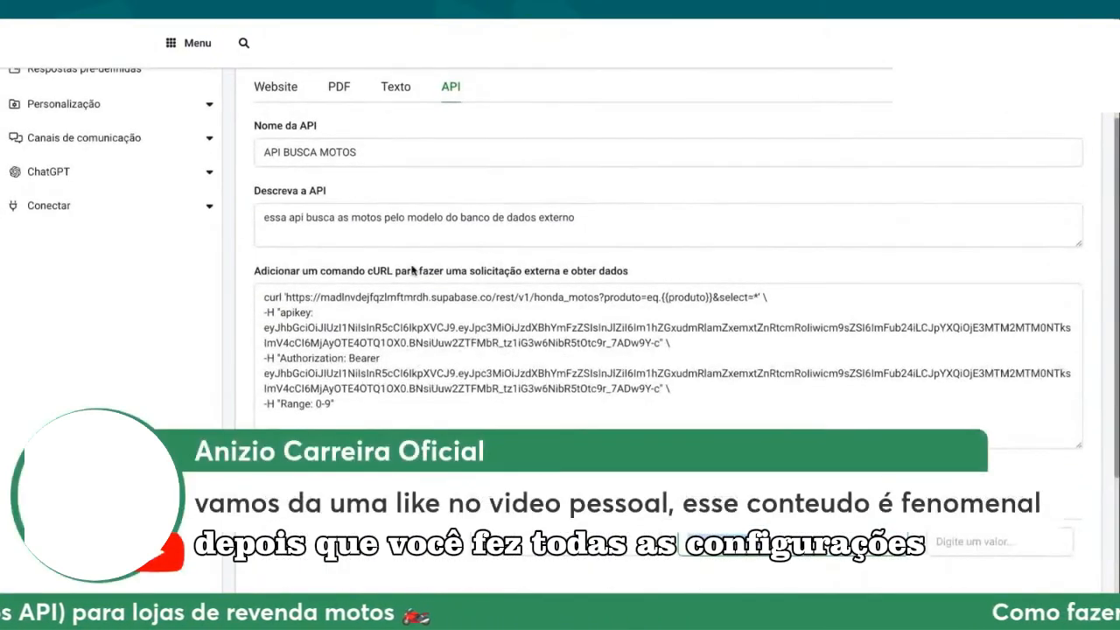
{"action": "scroll", "coordinate": [701, 362], "scroll_direction": "down", "scroll_amount": 2}
{"action": "scroll", "coordinate": [700, 362], "scroll_direction": "down", "scroll_amount": 5}
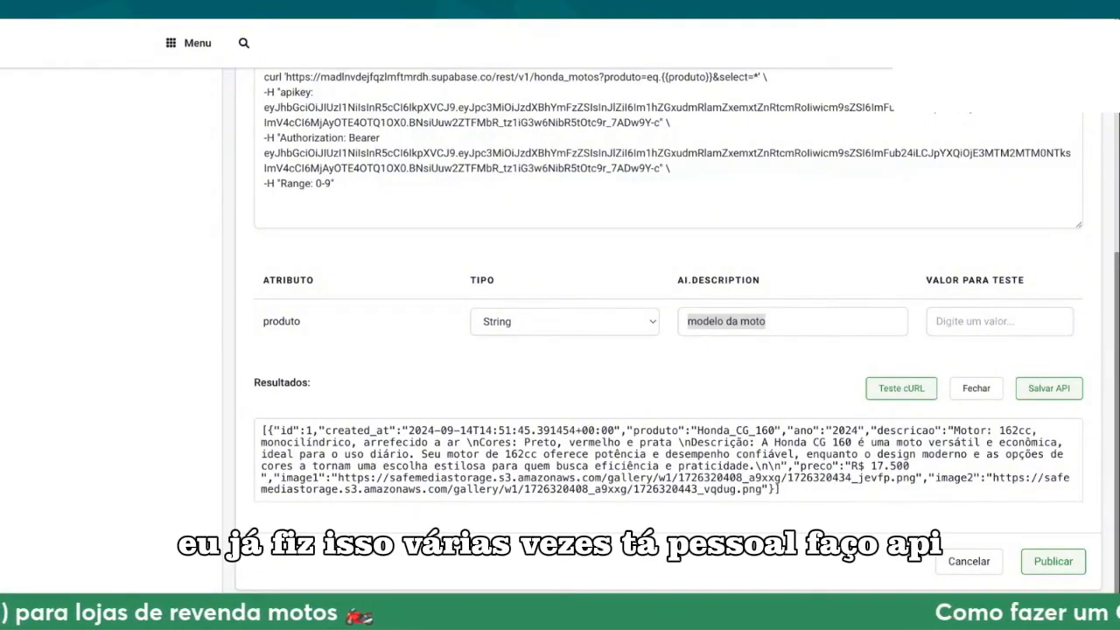
{"action": "key", "text": "super+Tab"}
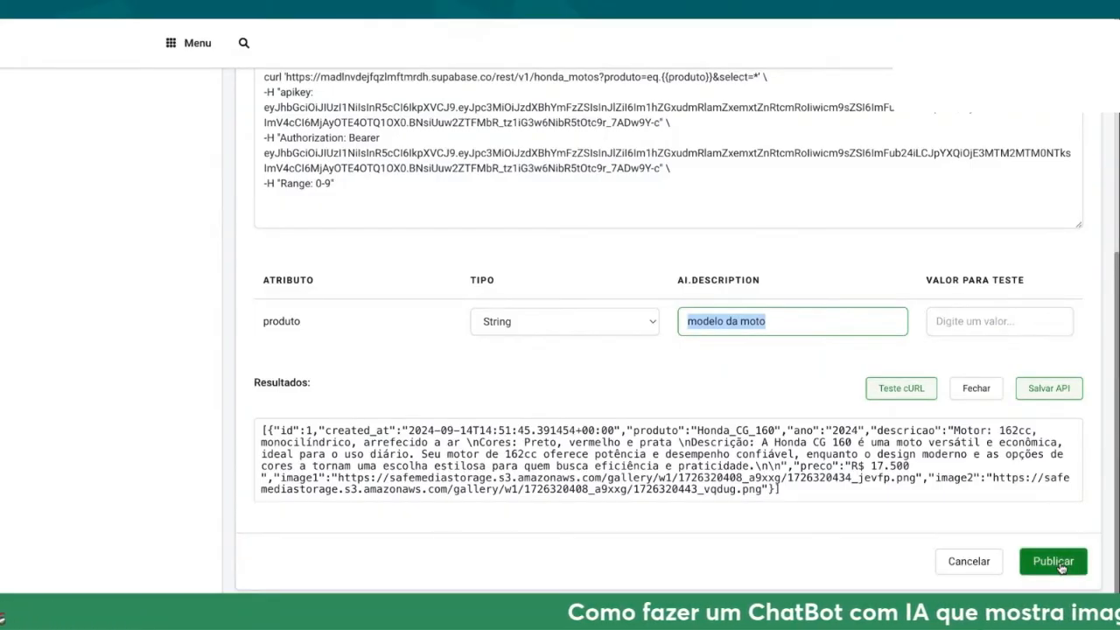
{"action": "key", "text": "super+Tab"}
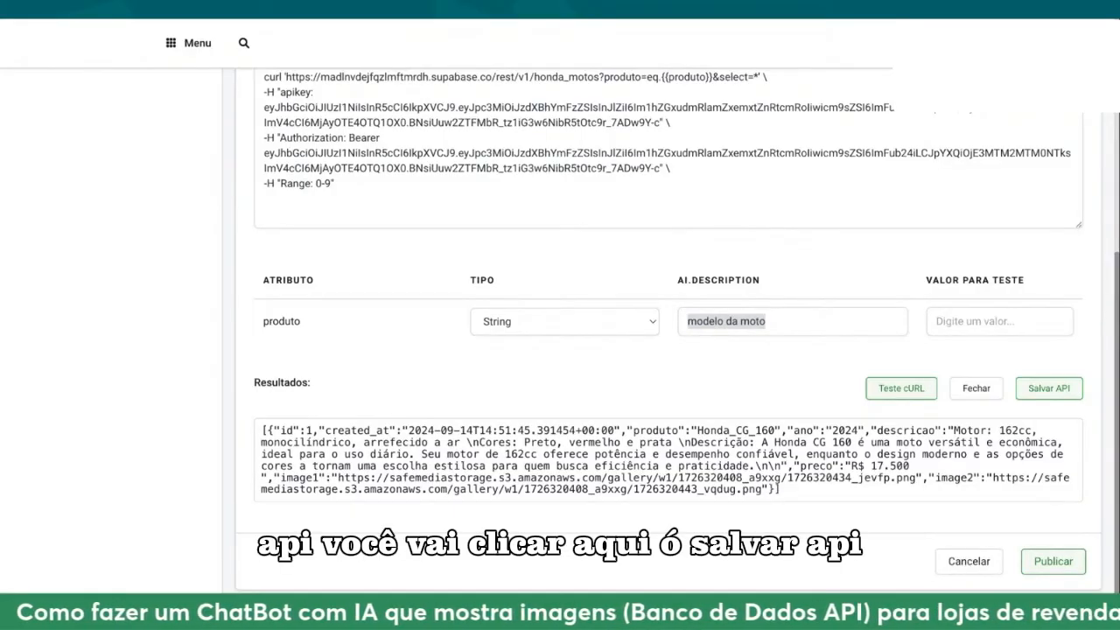
{"action": "left_click", "coordinate": [1049, 388]}
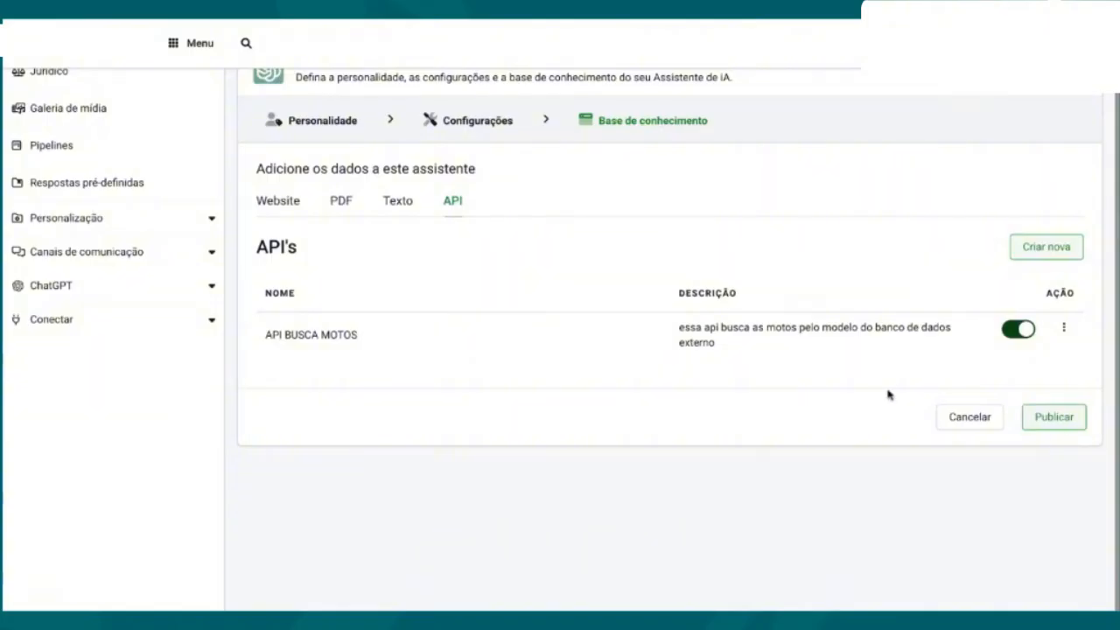
{"action": "left_click", "coordinate": [1039, 416]}
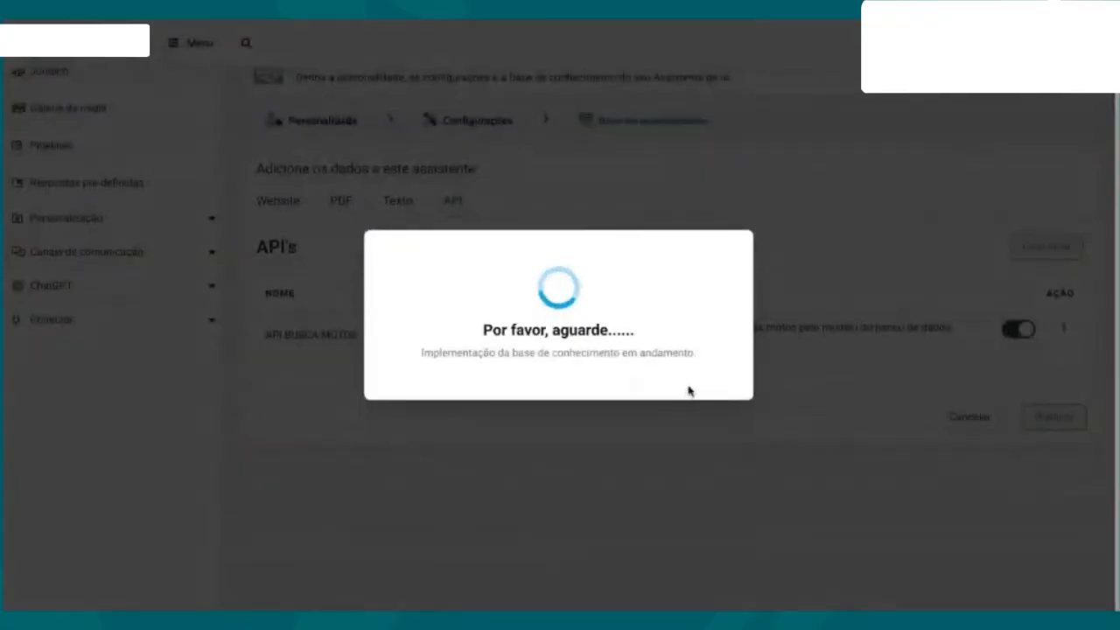
Step: Open the last assistant in the list for editing and view its configuration settings
{"action": "scroll", "coordinate": [678, 403], "scroll_direction": "down", "scroll_amount": 1}
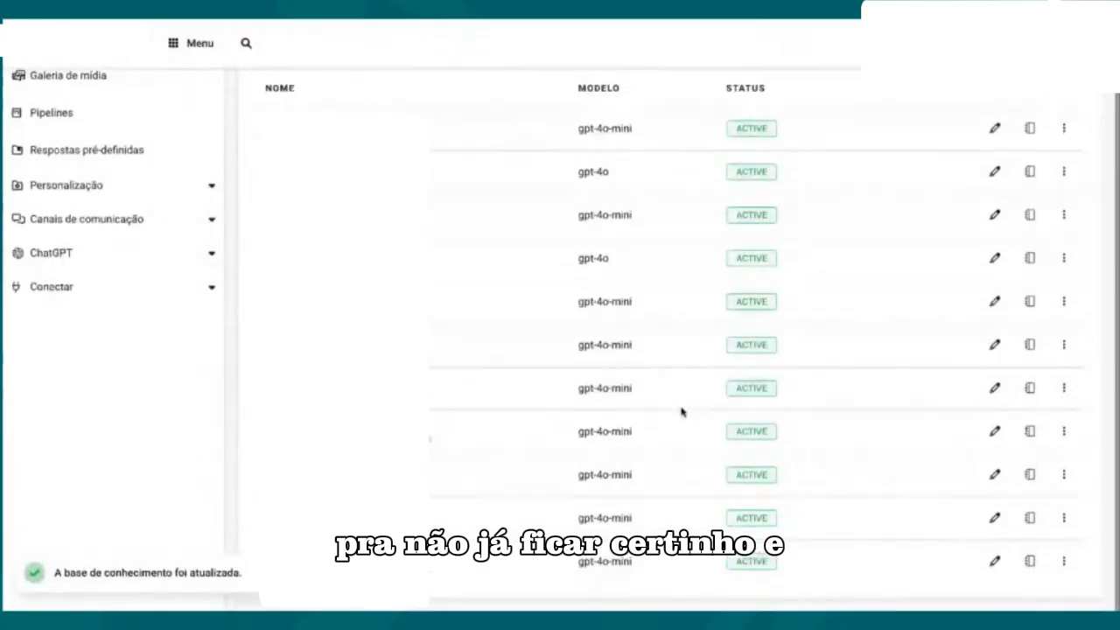
{"action": "left_click", "coordinate": [994, 564]}
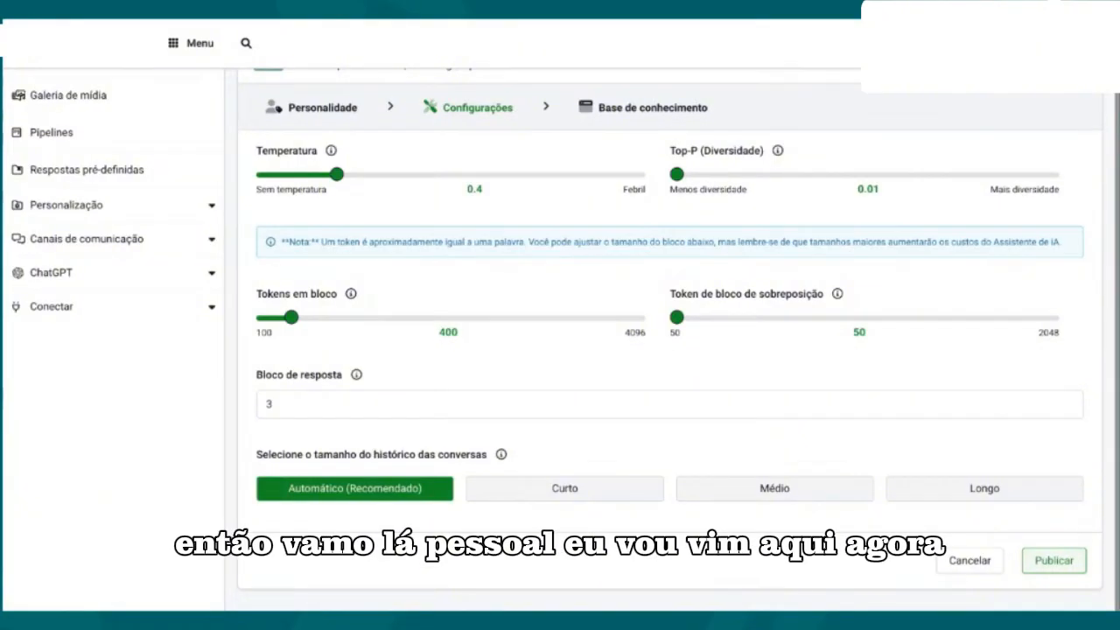
{"action": "scroll", "coordinate": [140, 168], "scroll_direction": "up", "scroll_amount": 2}
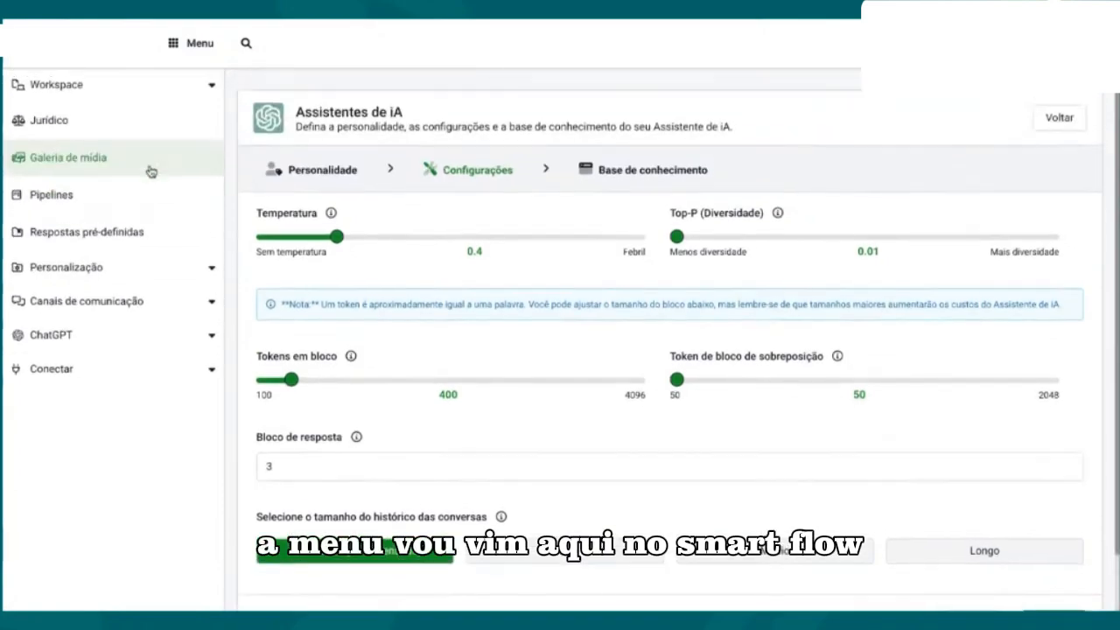
Step: Open the management page for the connected WhatsApp accounts in the communication channel settings
{"action": "left_click", "coordinate": [200, 46]}
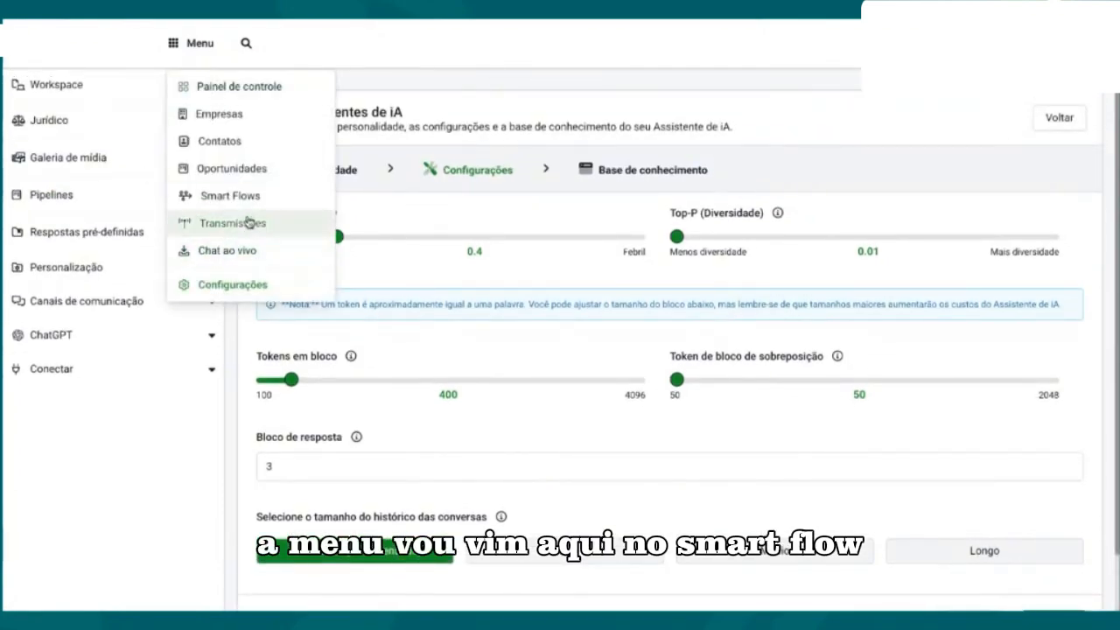
{"action": "left_click", "coordinate": [247, 197]}
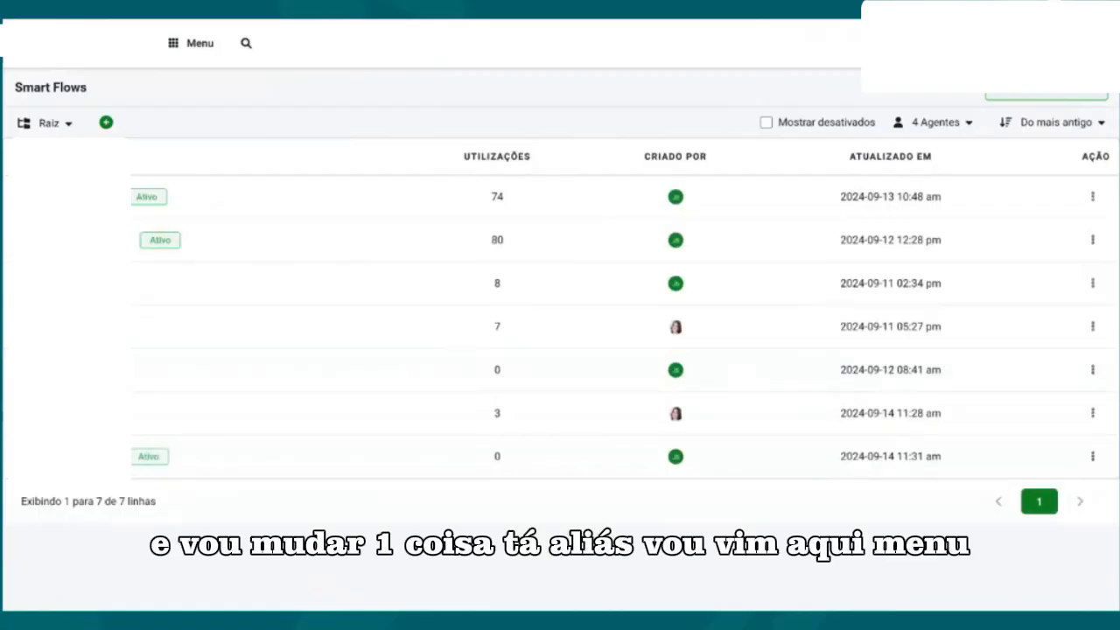
{"action": "left_click", "coordinate": [196, 46]}
{"action": "left_click", "coordinate": [232, 287]}
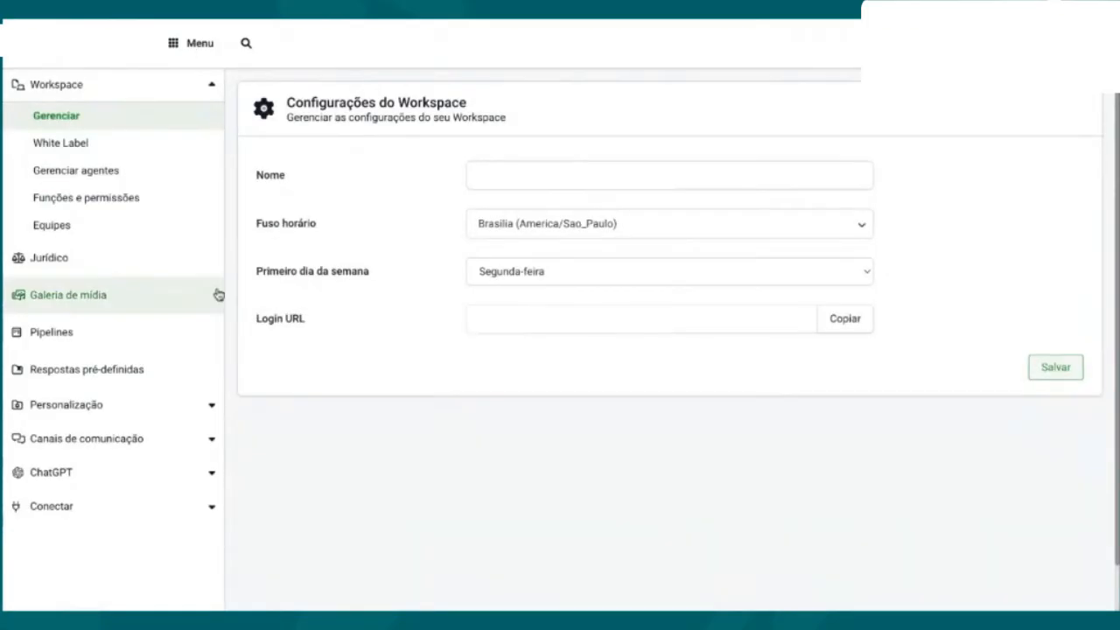
{"action": "left_click", "coordinate": [92, 438]}
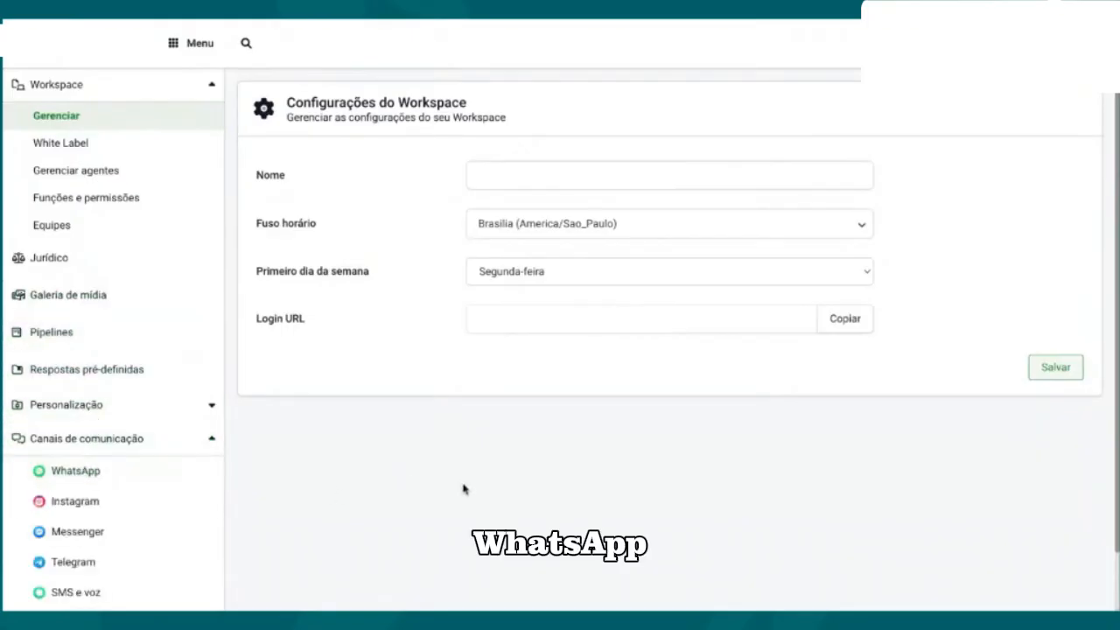
{"action": "left_click", "coordinate": [118, 472]}
{"action": "left_click", "coordinate": [456, 231]}
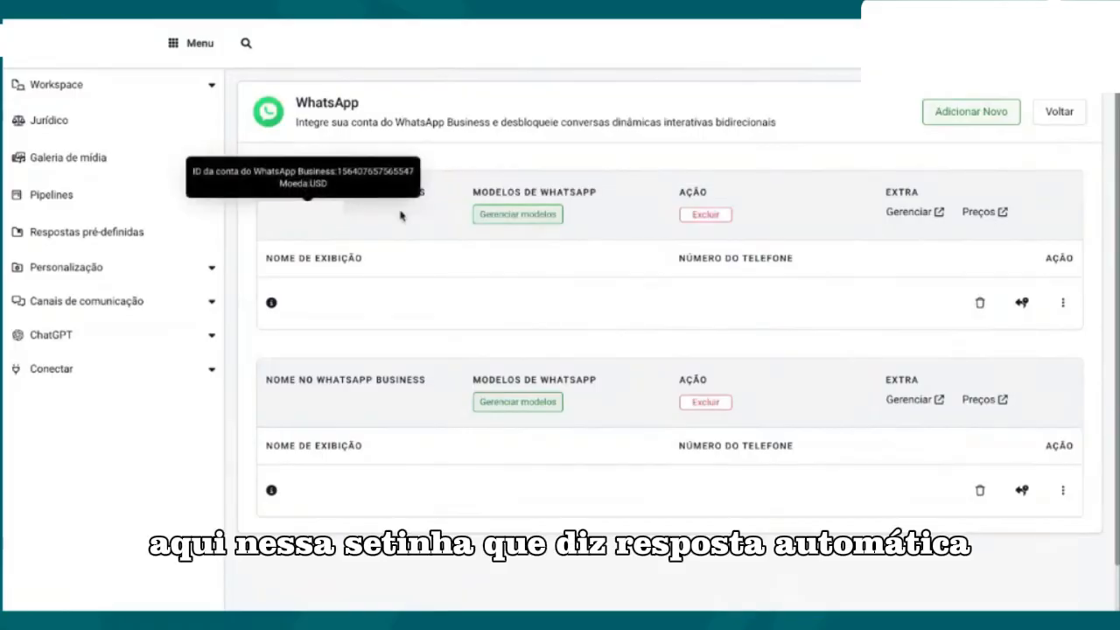
Step: Set the automatic reply of the first WhatsApp account's number to the Honda Motos Smart Flow and save it
{"action": "left_click", "coordinate": [1022, 305]}
{"action": "left_click", "coordinate": [533, 245]}
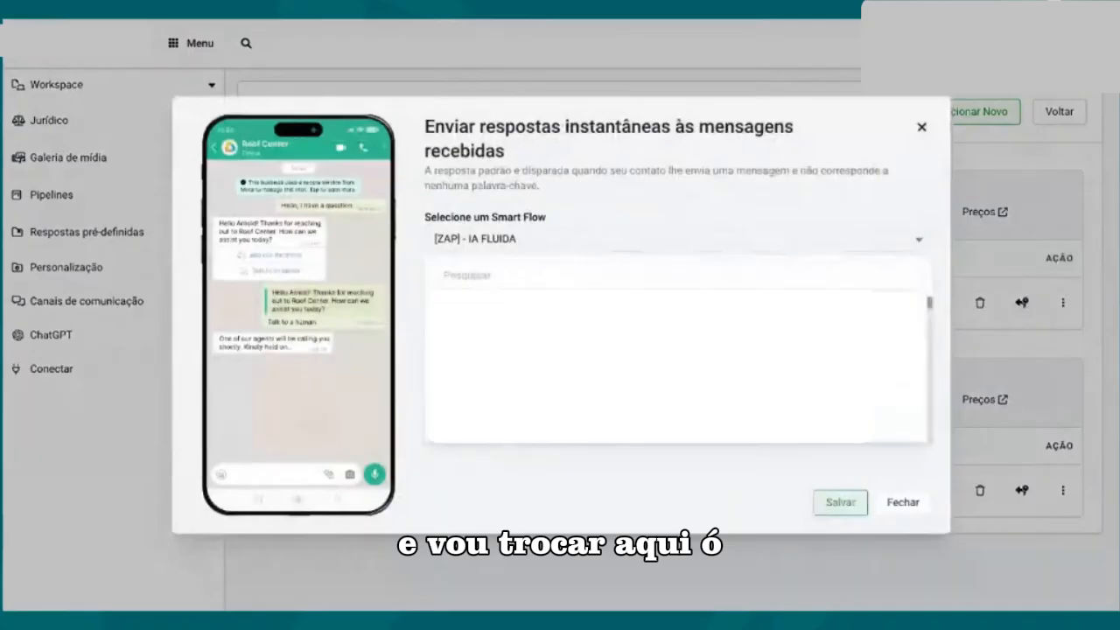
{"action": "scroll", "coordinate": [542, 350], "scroll_direction": "down", "scroll_amount": 15}
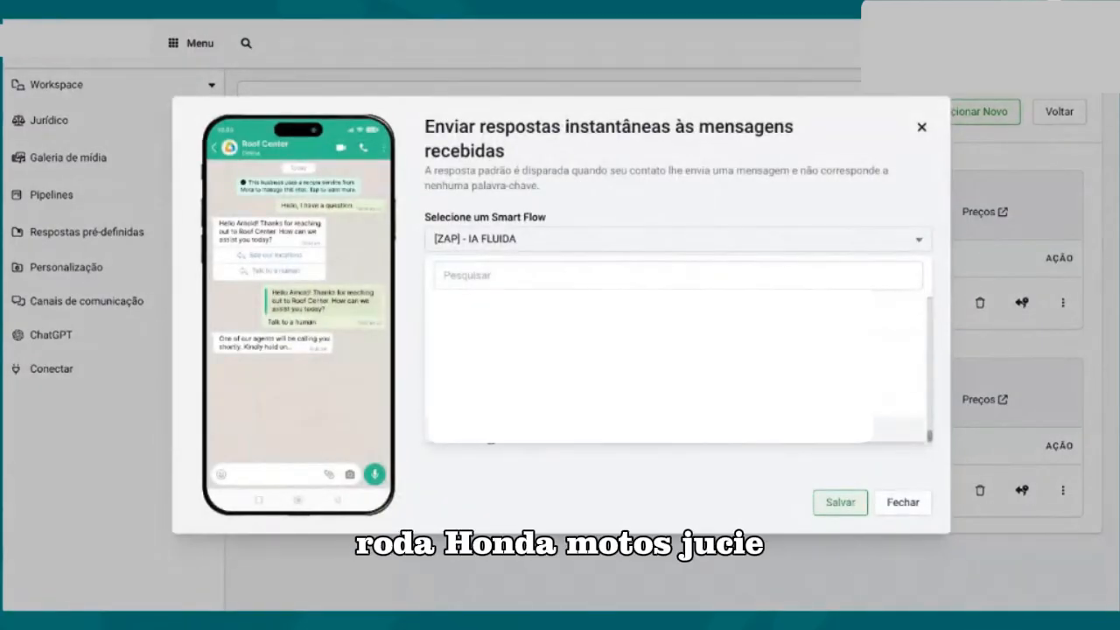
{"action": "left_click", "coordinate": [485, 436]}
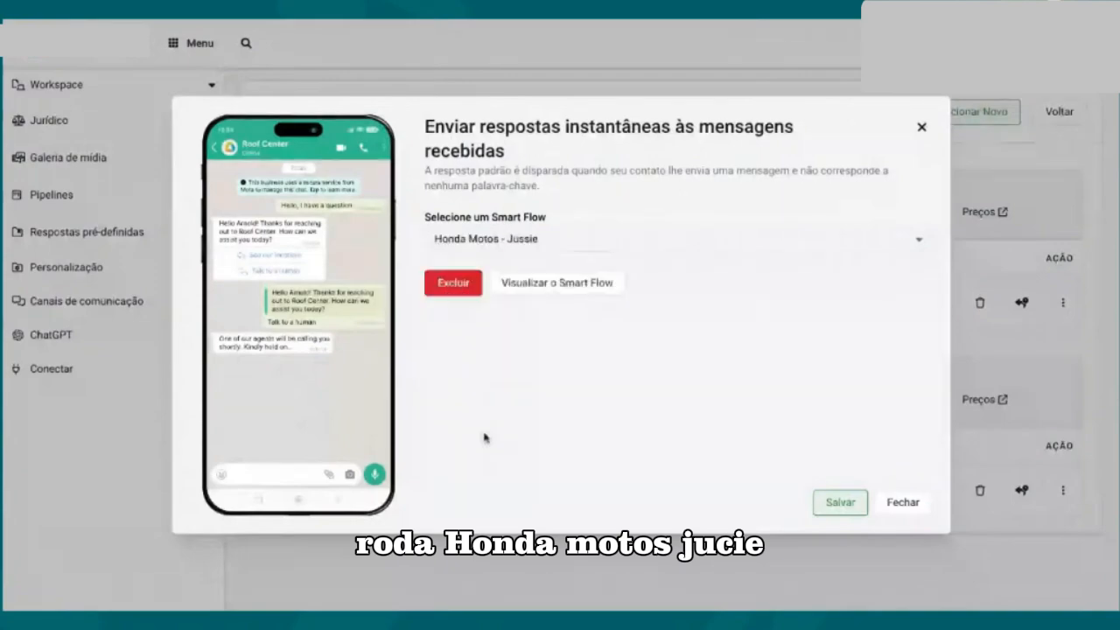
{"action": "left_click", "coordinate": [839, 504]}
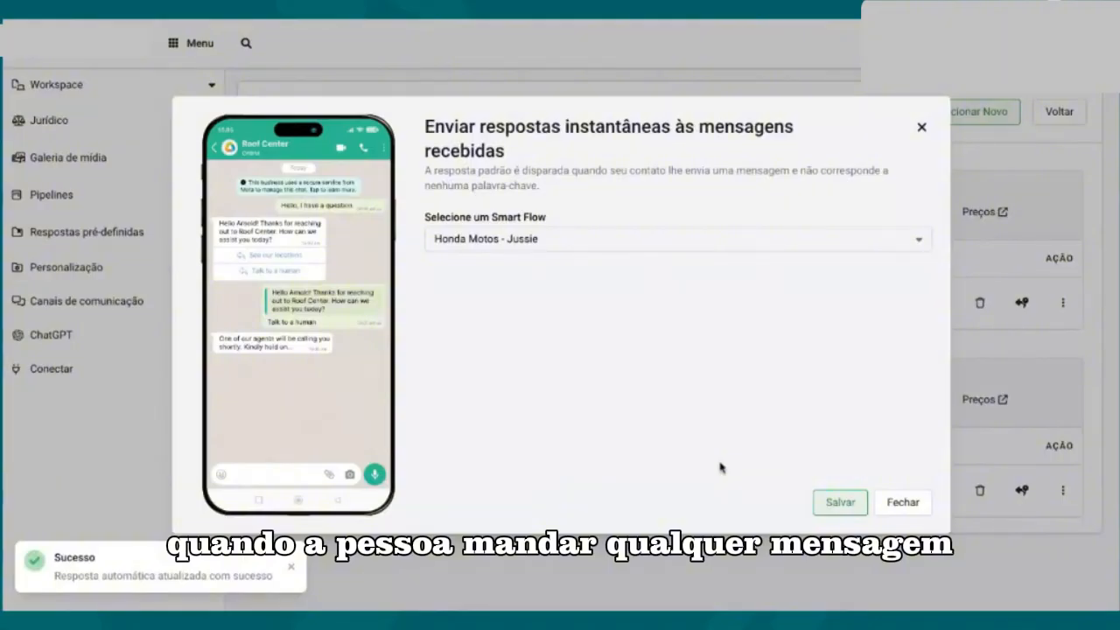
{"action": "left_click", "coordinate": [902, 502]}
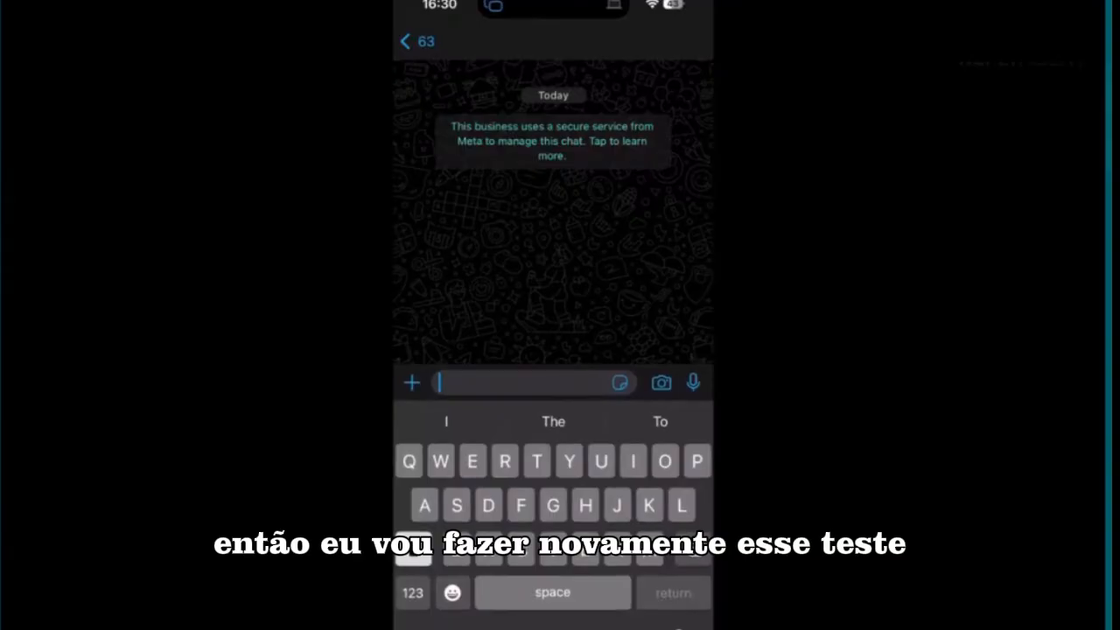
Step: Switch to WhatsApp on the phone, send "Oi" to the business chat and read the assistant's reply
{"action": "type", "text": "Oi"}
{"action": "key", "text": "Return"}
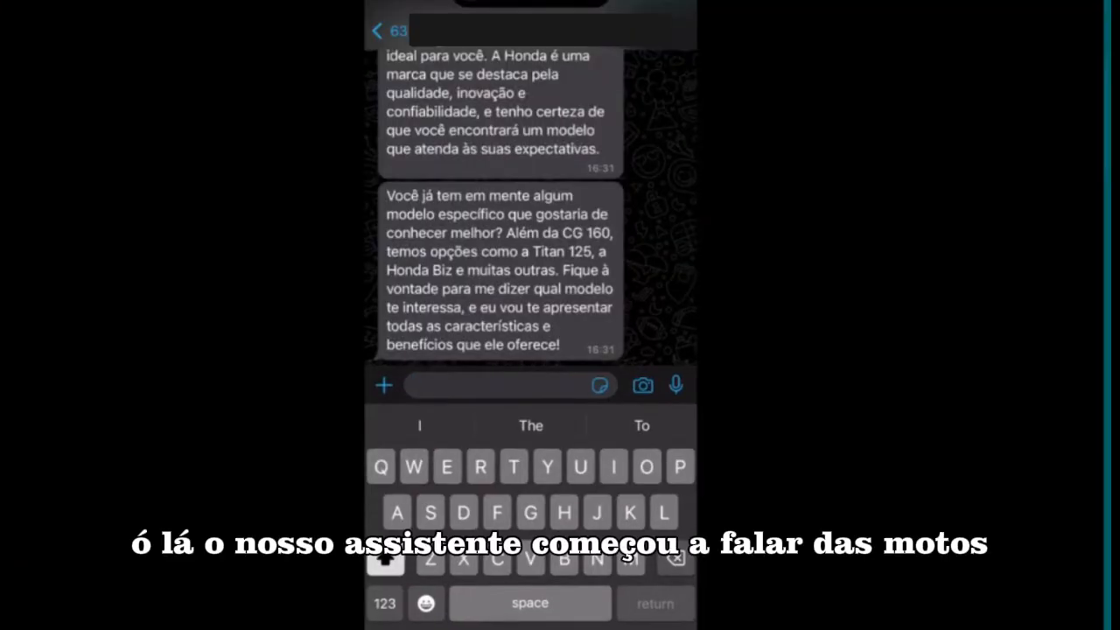
{"action": "scroll", "coordinate": [530, 201], "scroll_direction": "up", "scroll_amount": 2}
{"action": "scroll", "coordinate": [530, 208], "scroll_direction": "up", "scroll_amount": 1}
{"action": "scroll", "coordinate": [530, 208], "scroll_direction": "down", "scroll_amount": 2}
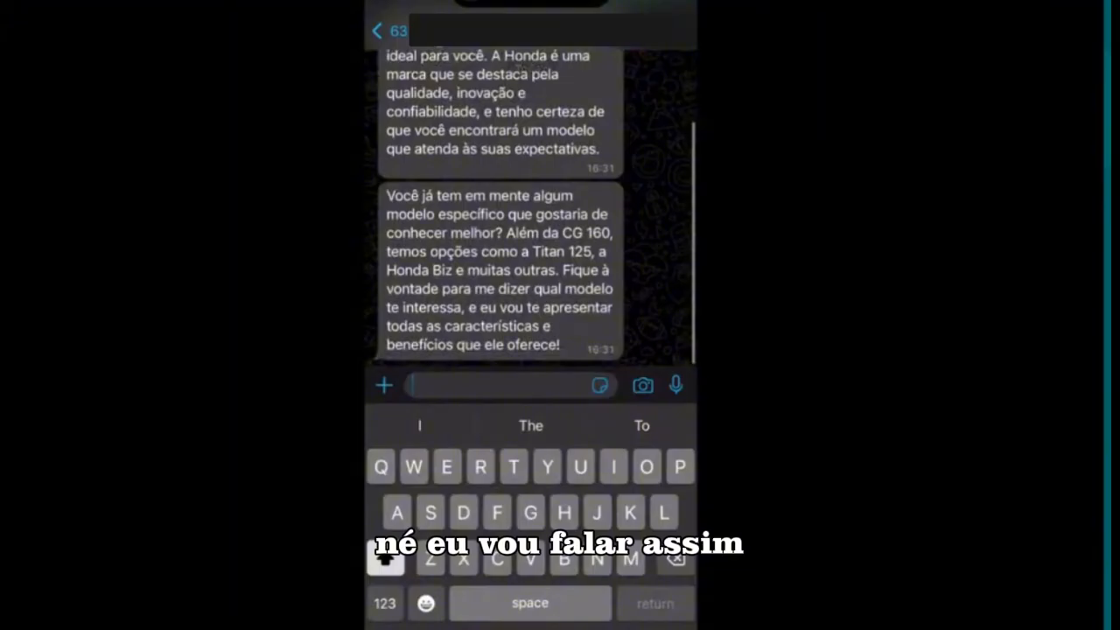
Step: Send the test message "Estou a procura de uma cg 160" in the business chat
{"action": "type", "text": "Estou a"}
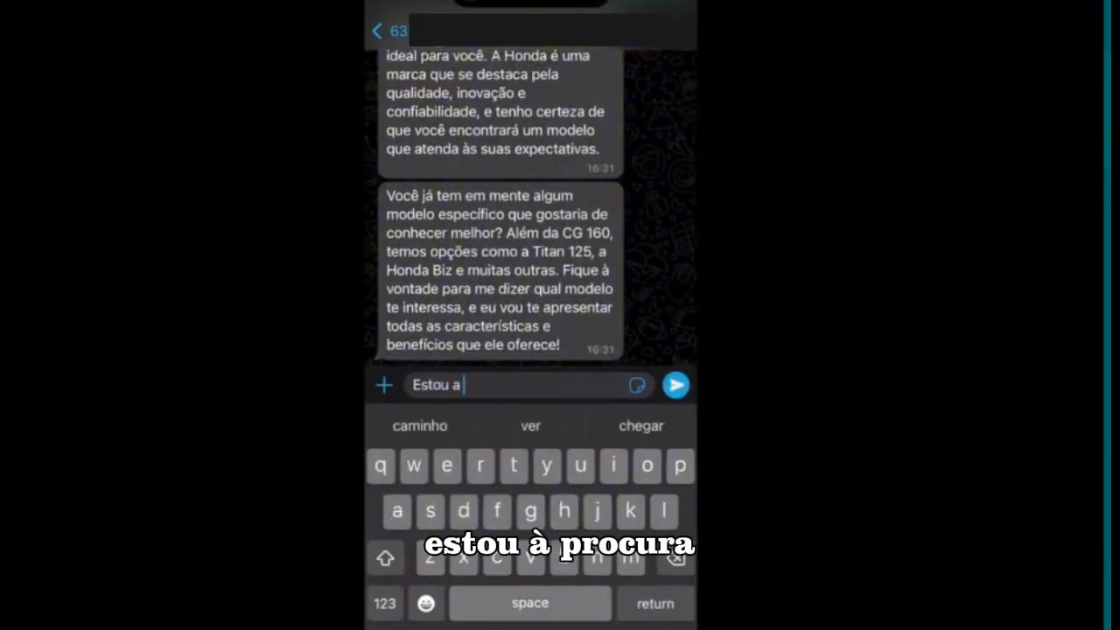
{"action": "type", "text": " procura de u"}
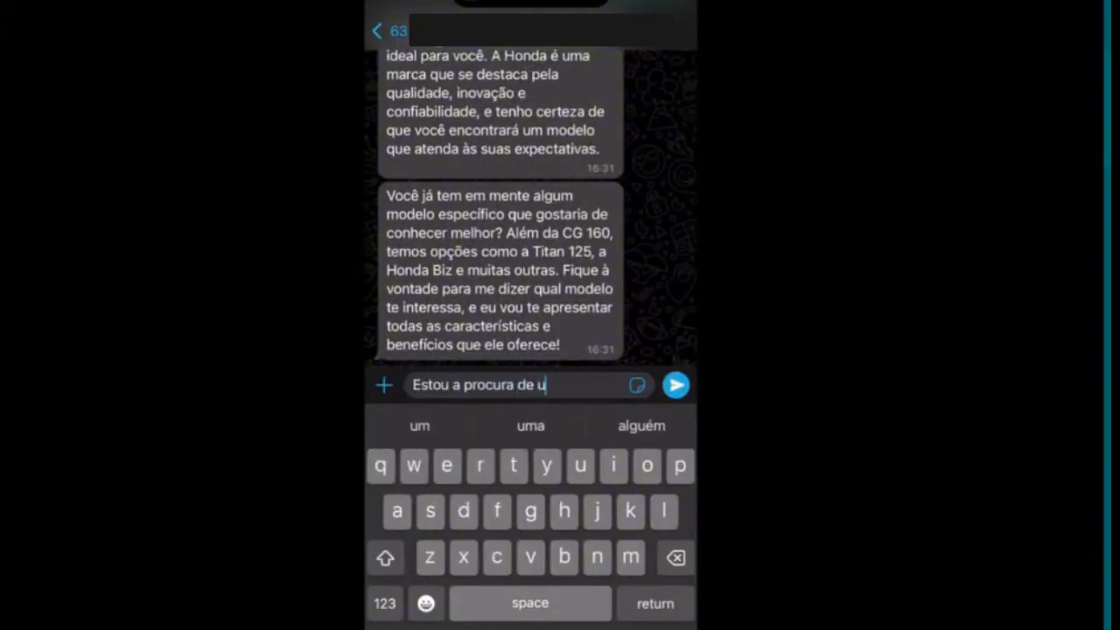
{"action": "type", "text": "ma cg"}
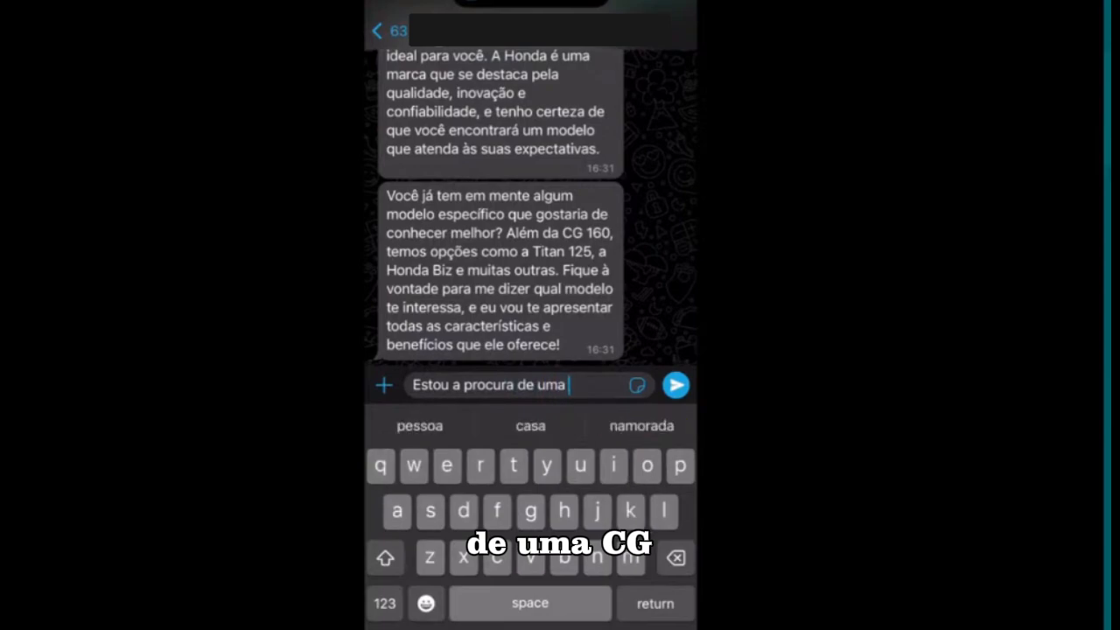
{"action": "type", "text": " 160"}
{"action": "left_click", "coordinate": [675, 385]}
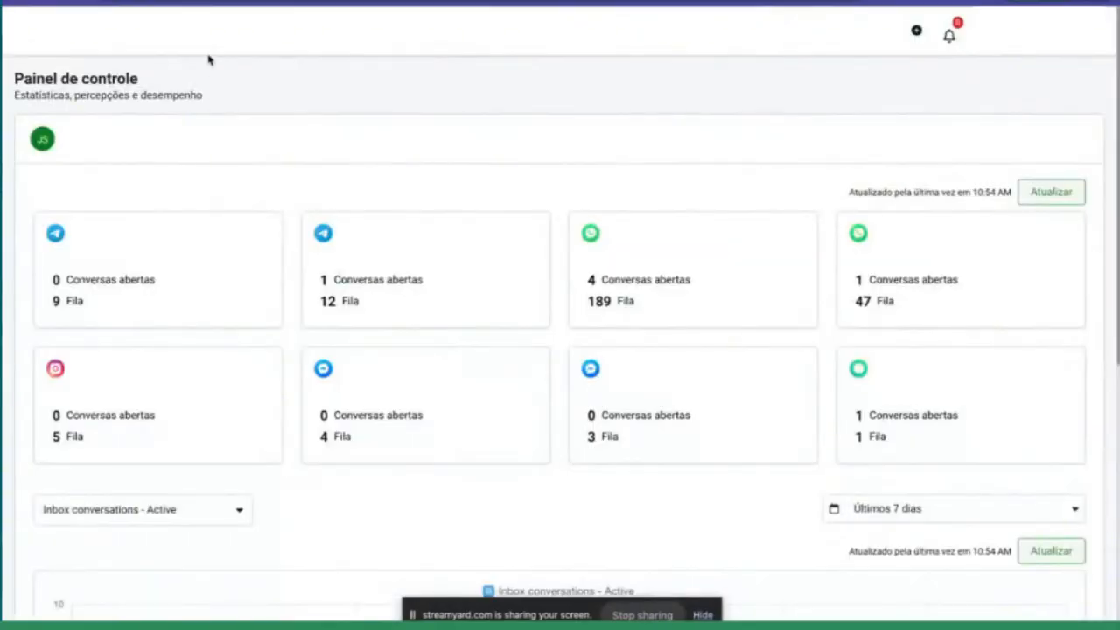
Step: Return to the chatbot platform's settings and open the logs of the last AI assistant in the list
{"action": "left_click", "coordinate": [207, 58]}
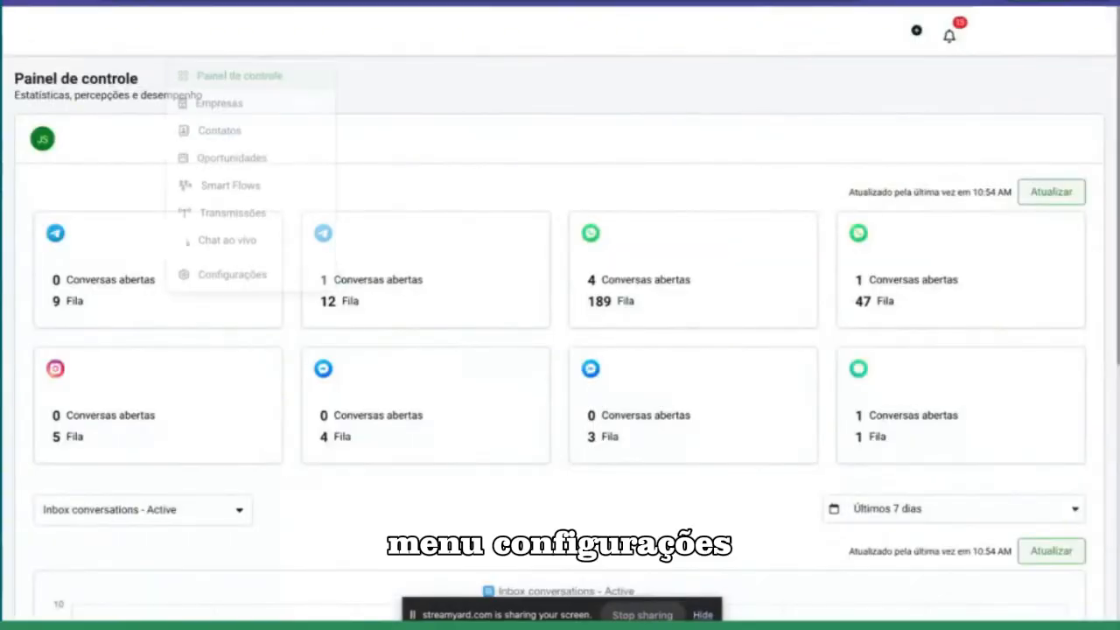
{"action": "left_click", "coordinate": [225, 275]}
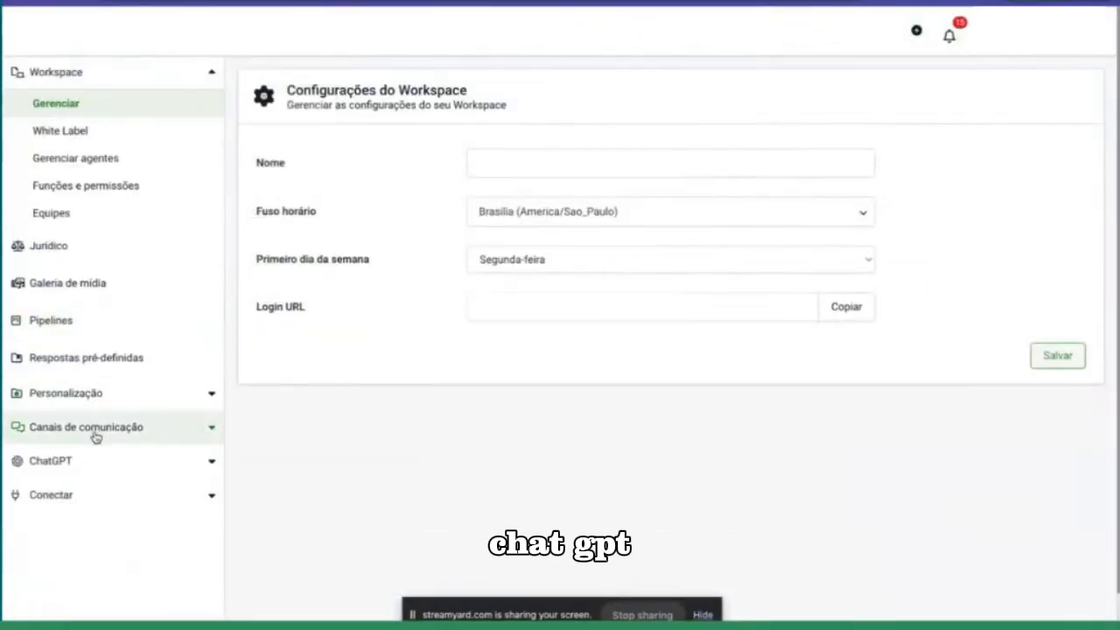
{"action": "left_click", "coordinate": [82, 459]}
{"action": "left_click", "coordinate": [93, 493]}
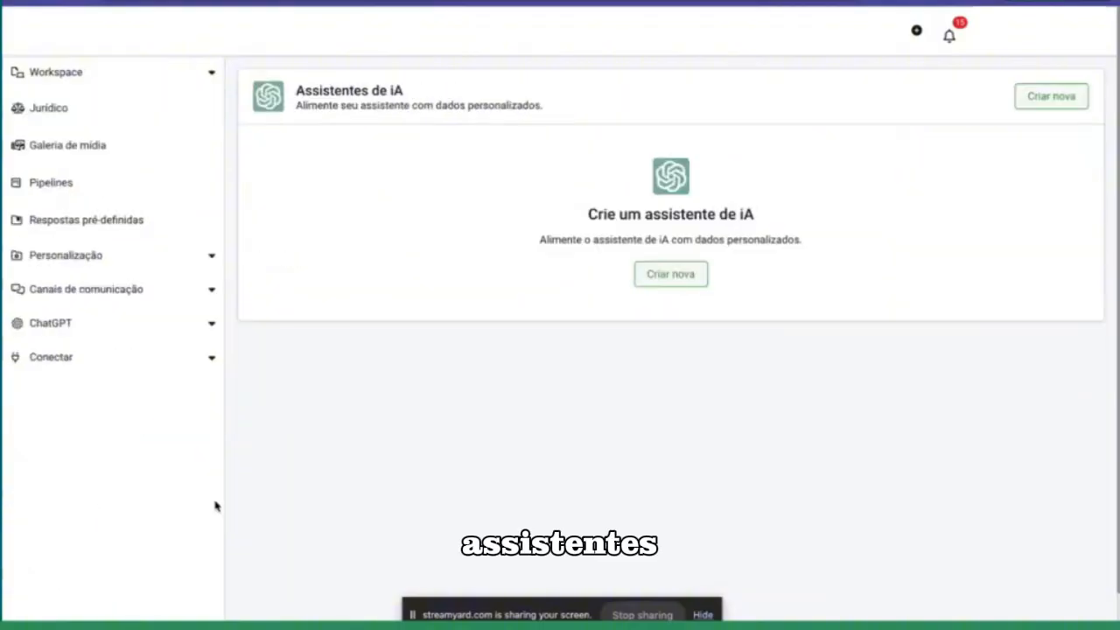
{"action": "scroll", "coordinate": [583, 324], "scroll_direction": "down", "scroll_amount": 1}
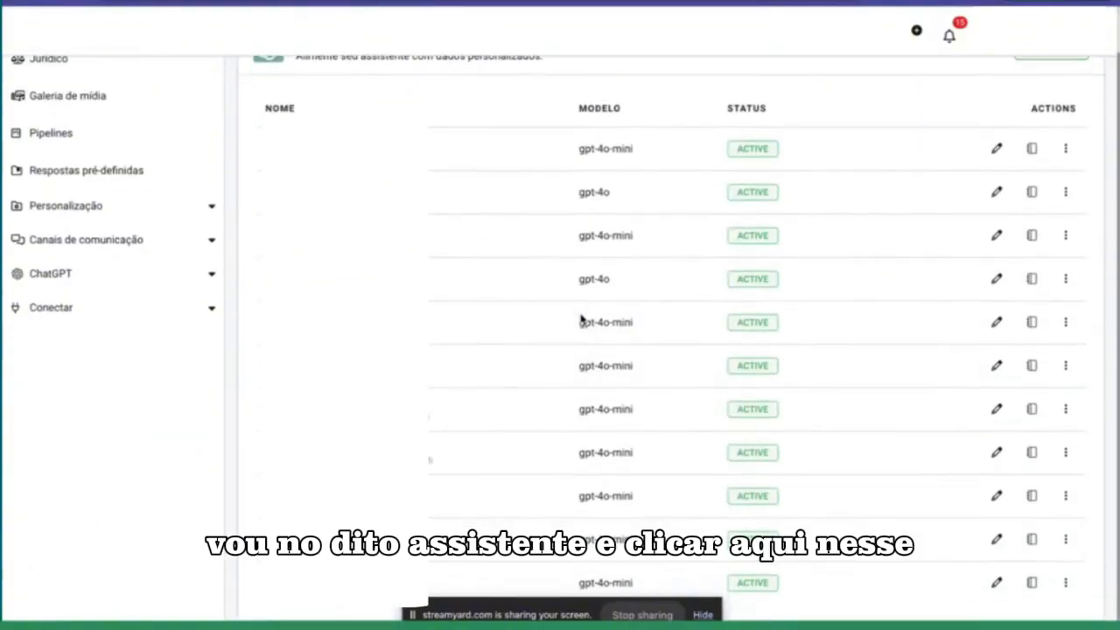
{"action": "left_click", "coordinate": [1031, 584]}
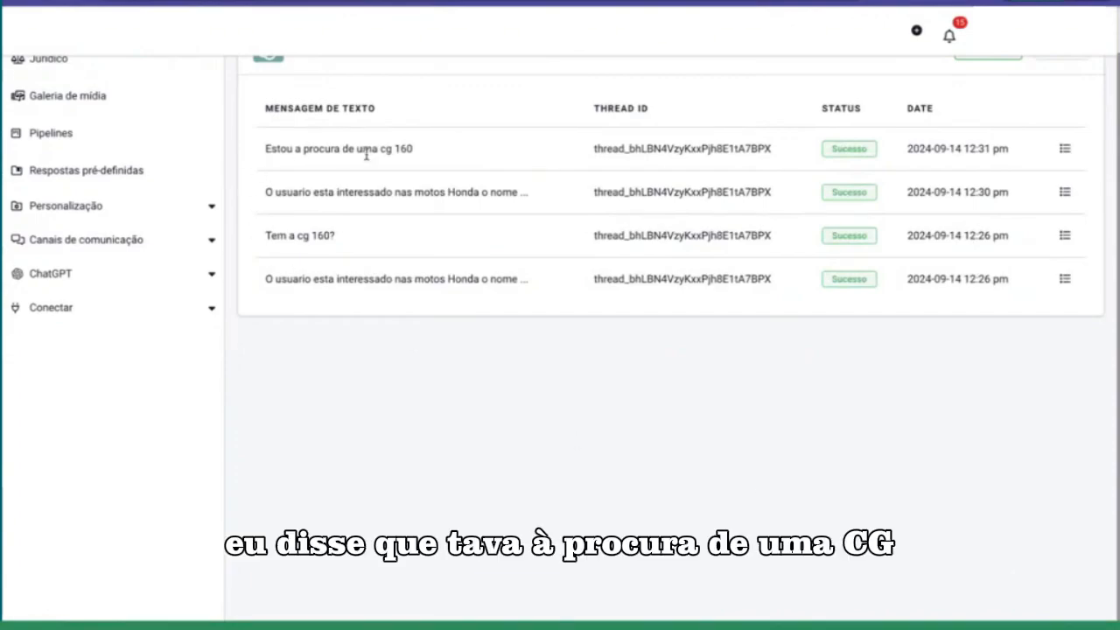
{"action": "scroll", "coordinate": [428, 225], "scroll_direction": "up", "scroll_amount": 1}
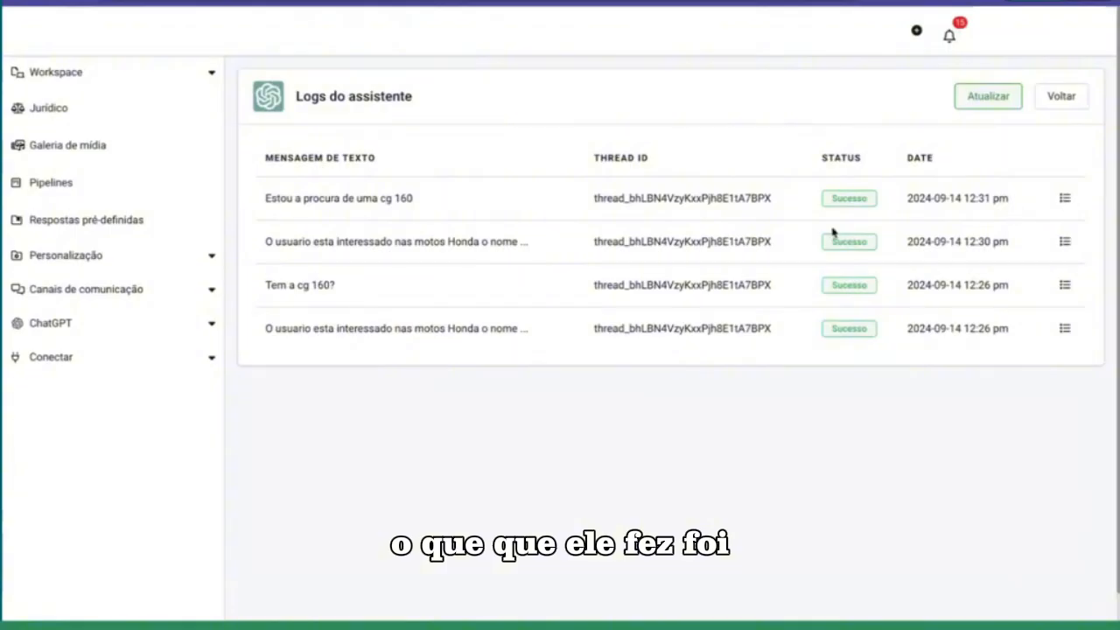
Step: Examine the log entry for "Estou a procura de uma cg 160", checking the API response and the produto value in the API request
{"action": "left_click", "coordinate": [1064, 198]}
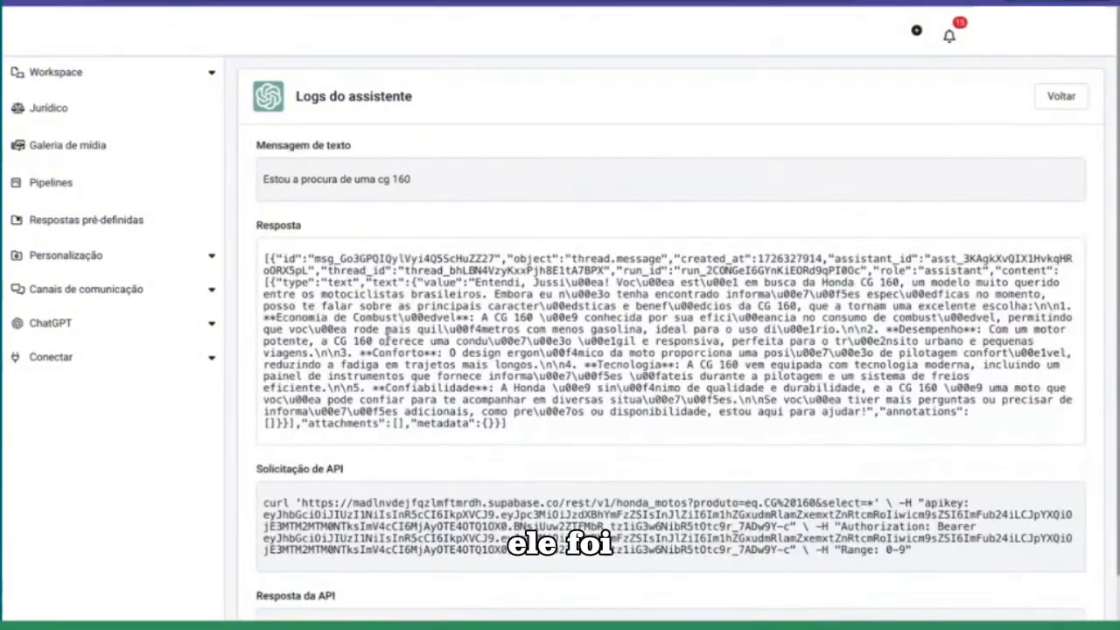
{"action": "scroll", "coordinate": [338, 302], "scroll_direction": "down", "scroll_amount": 1}
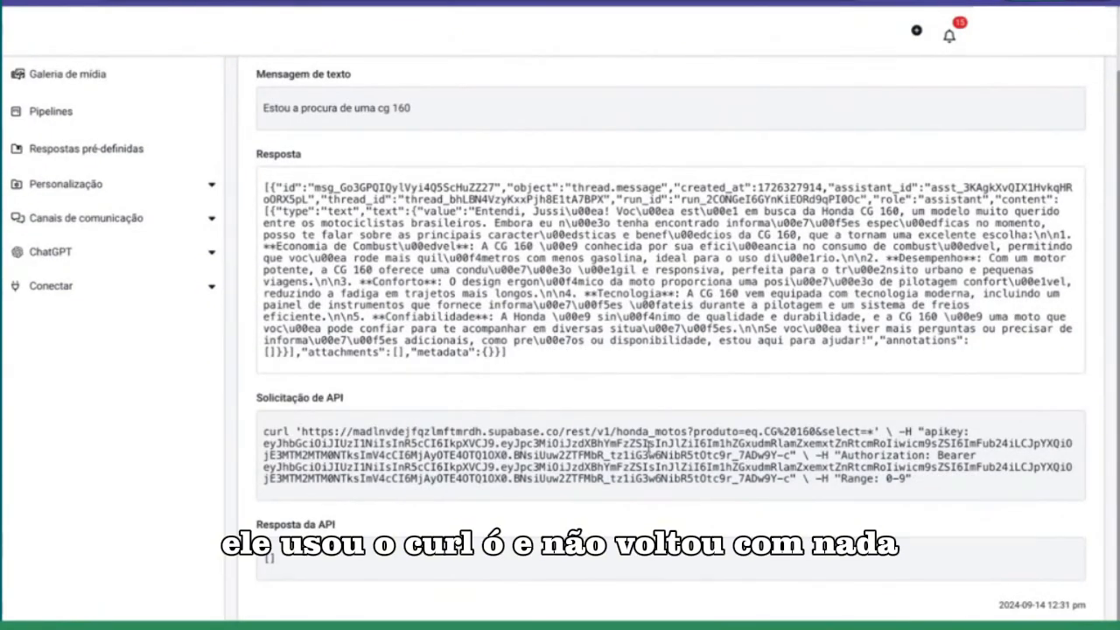
{"action": "double_click", "coordinate": [267, 562]}
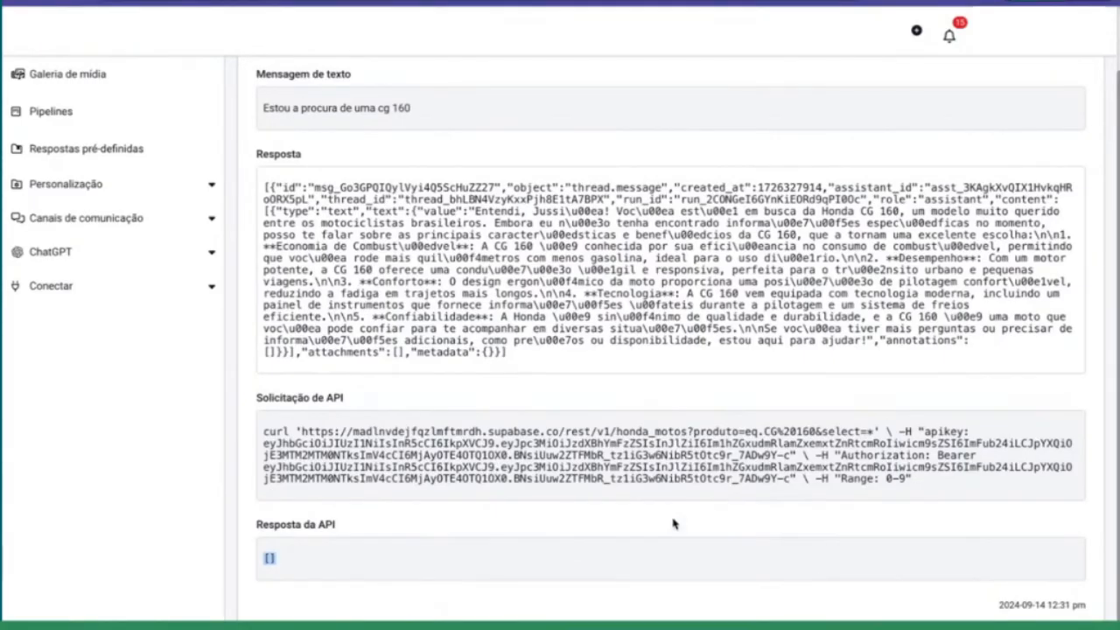
{"action": "left_click_drag", "start_coordinate": [764, 432], "coordinate": [820, 431]}
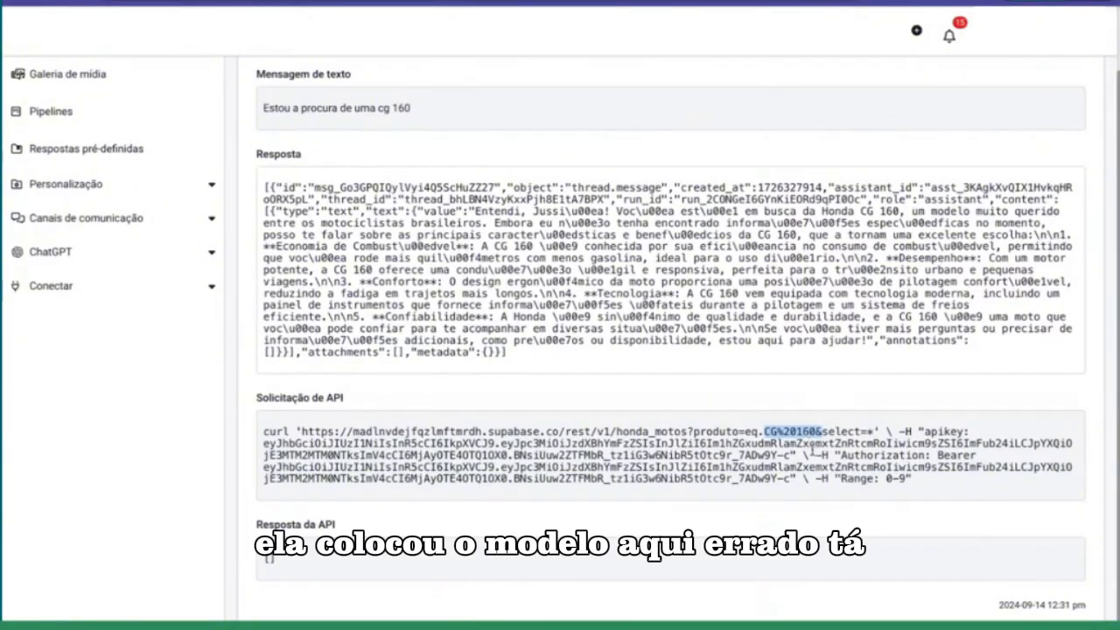
{"action": "left_click", "coordinate": [792, 435]}
{"action": "left_click_drag", "start_coordinate": [763, 431], "coordinate": [815, 431]}
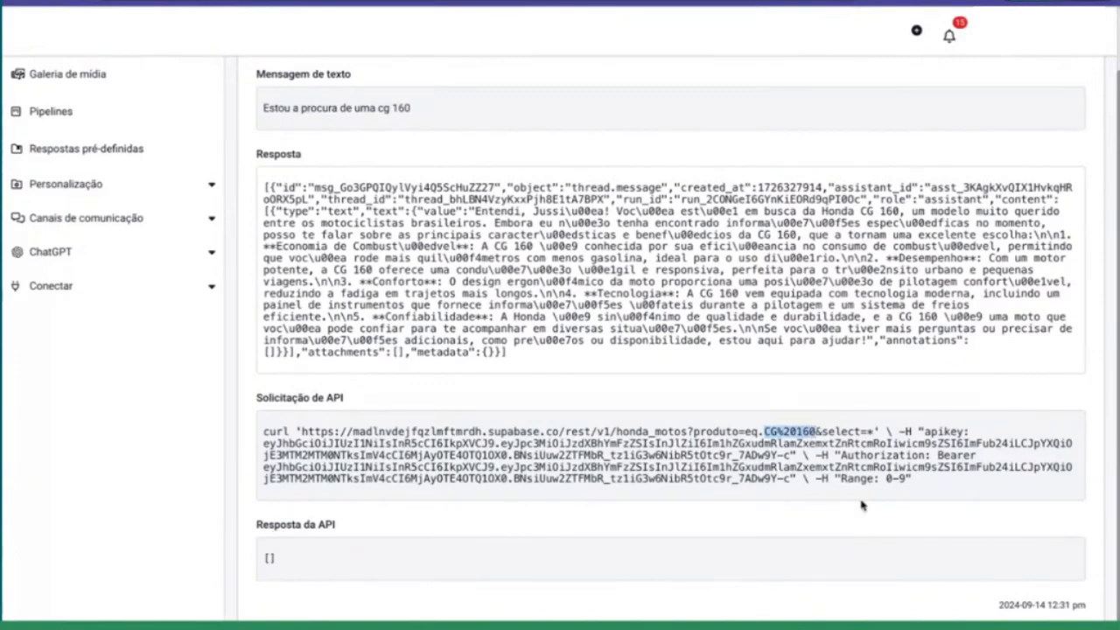
{"action": "left_click", "coordinate": [795, 433]}
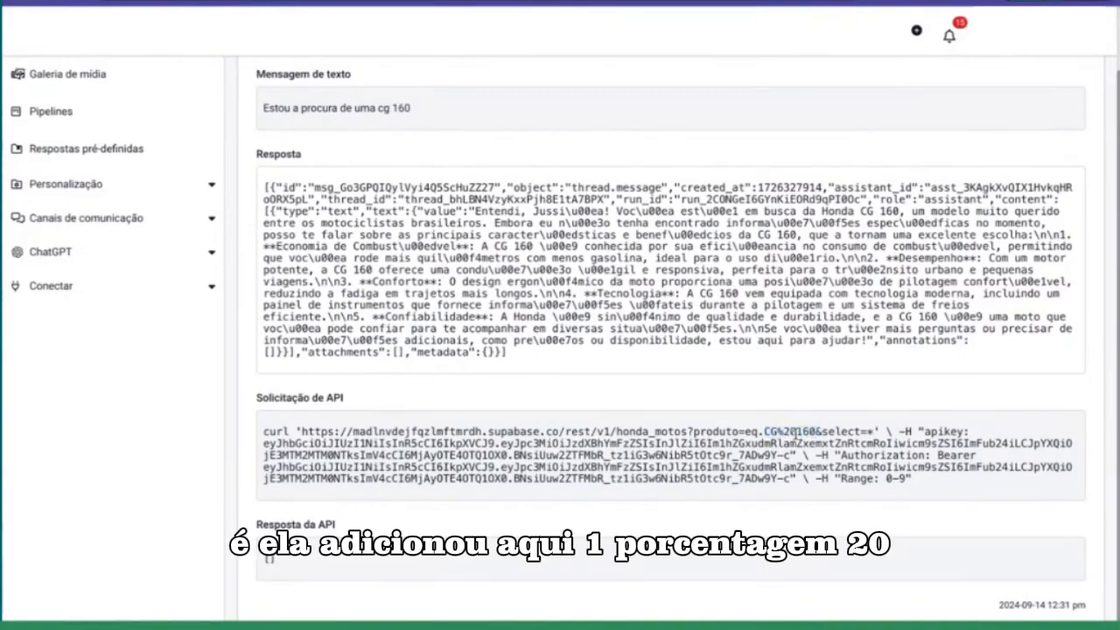
{"action": "left_click_drag", "start_coordinate": [796, 433], "coordinate": [777, 433]}
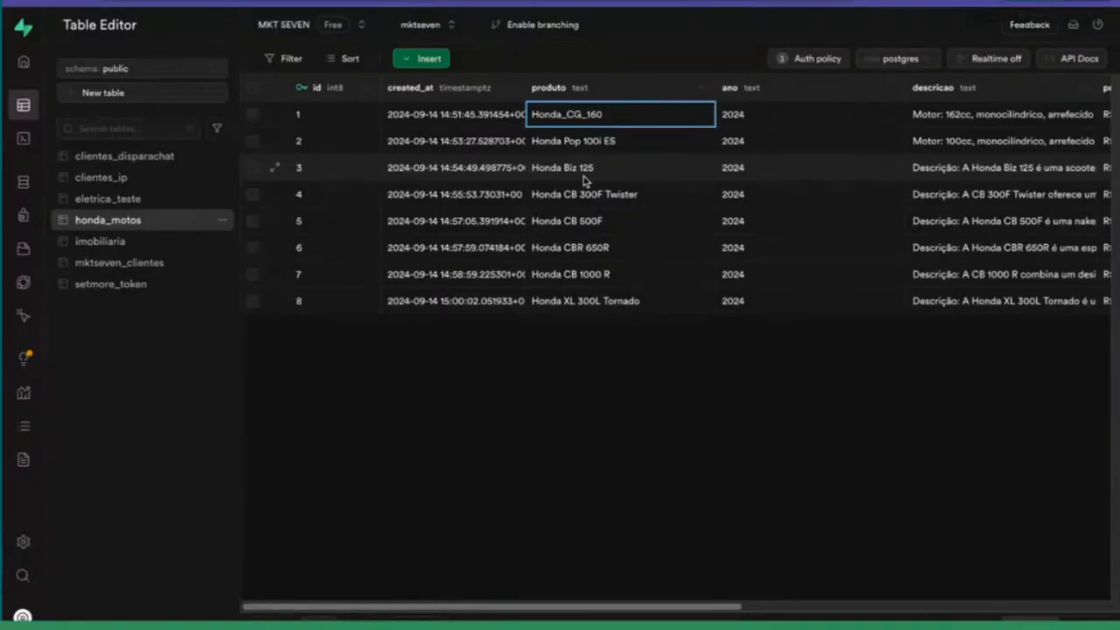
Step: In Supabase, change the produto value of row 1 in the honda_motos table to "CG_160"
{"action": "double_click", "coordinate": [620, 112]}
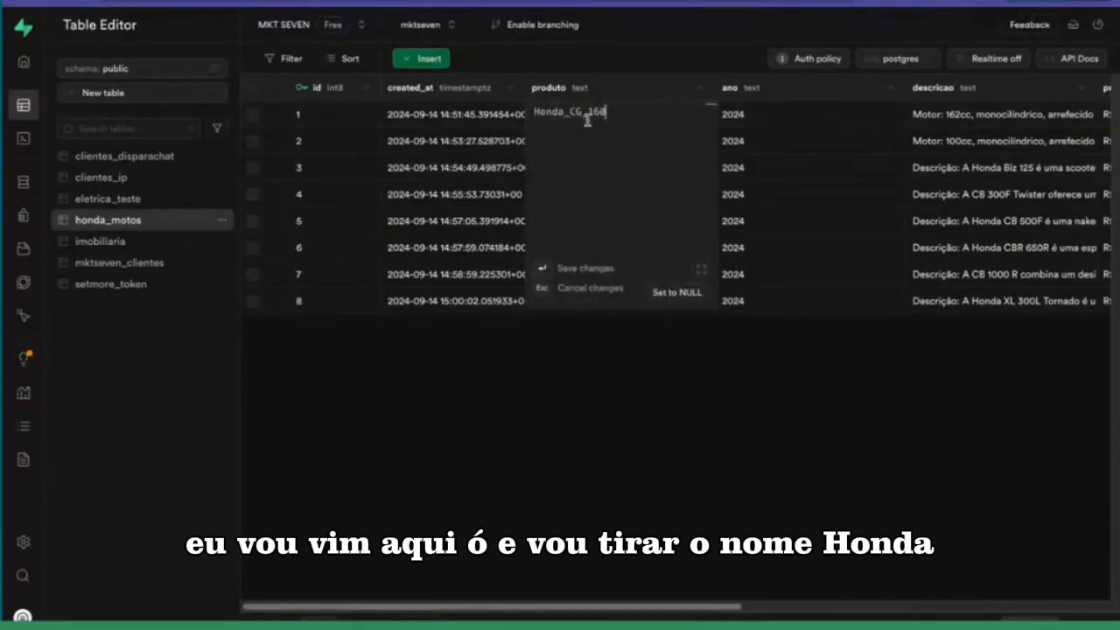
{"action": "left_click_drag", "start_coordinate": [571, 111], "coordinate": [534, 111]}
{"action": "key", "text": "BackSpace"}
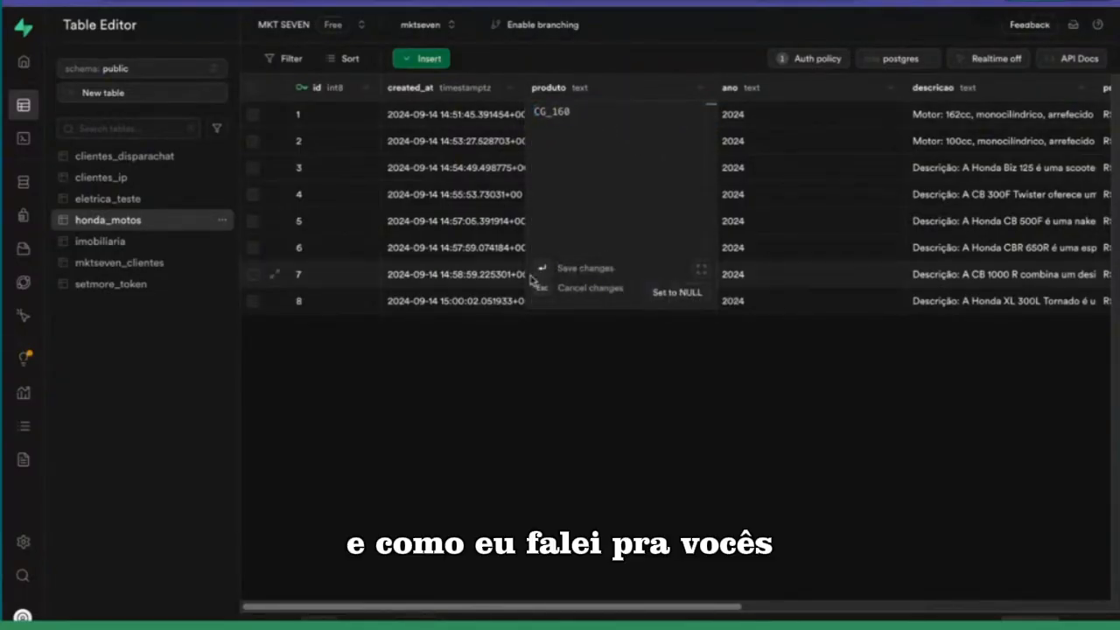
{"action": "key", "text": "Return"}
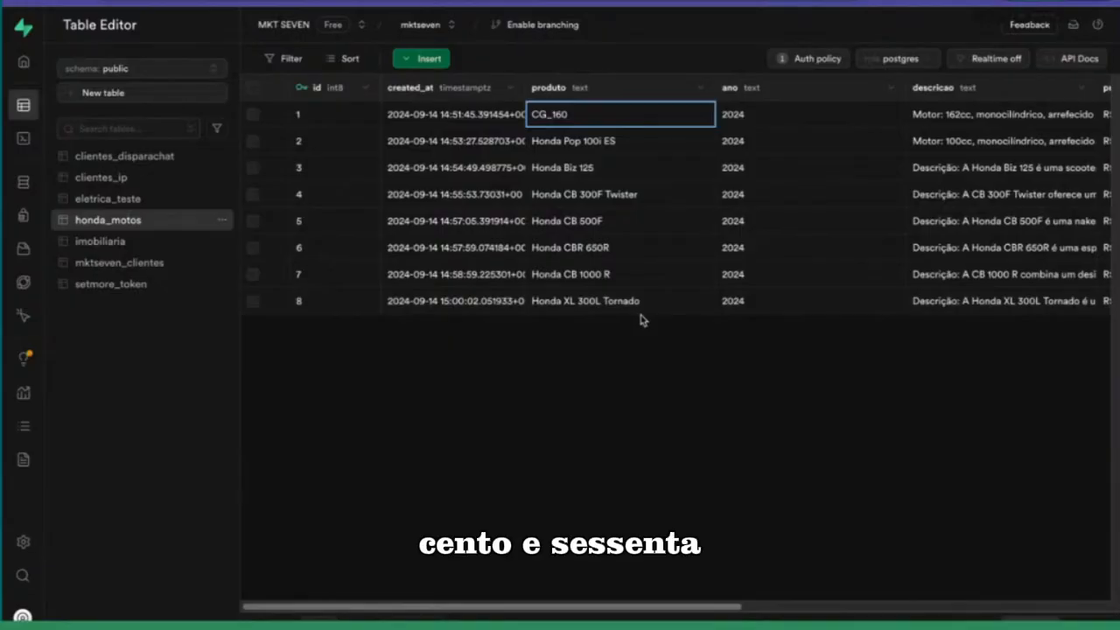
Step: Change the produto value of row 2 in the honda_motos table to "Pop_100i_ES"
{"action": "double_click", "coordinate": [617, 145]}
{"action": "left_click_drag", "start_coordinate": [571, 143], "coordinate": [517, 145]}
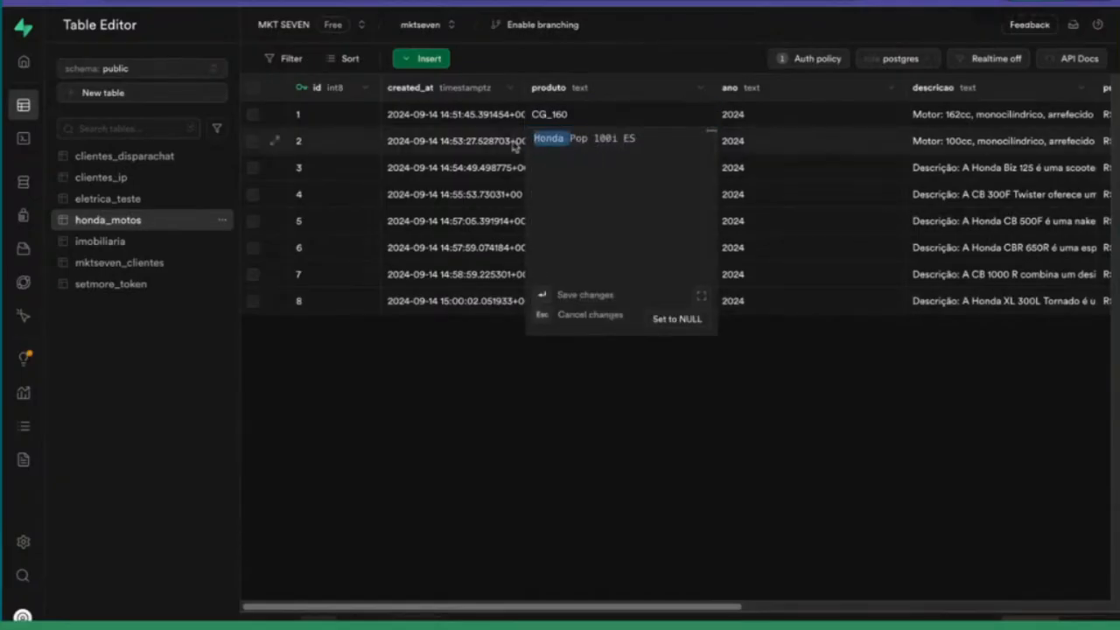
{"action": "key", "text": "BackSpace"}
{"action": "key", "text": "Right"}
{"action": "key", "text": "Right"}
{"action": "key", "text": "Right"}
{"action": "key", "text": "Right"}
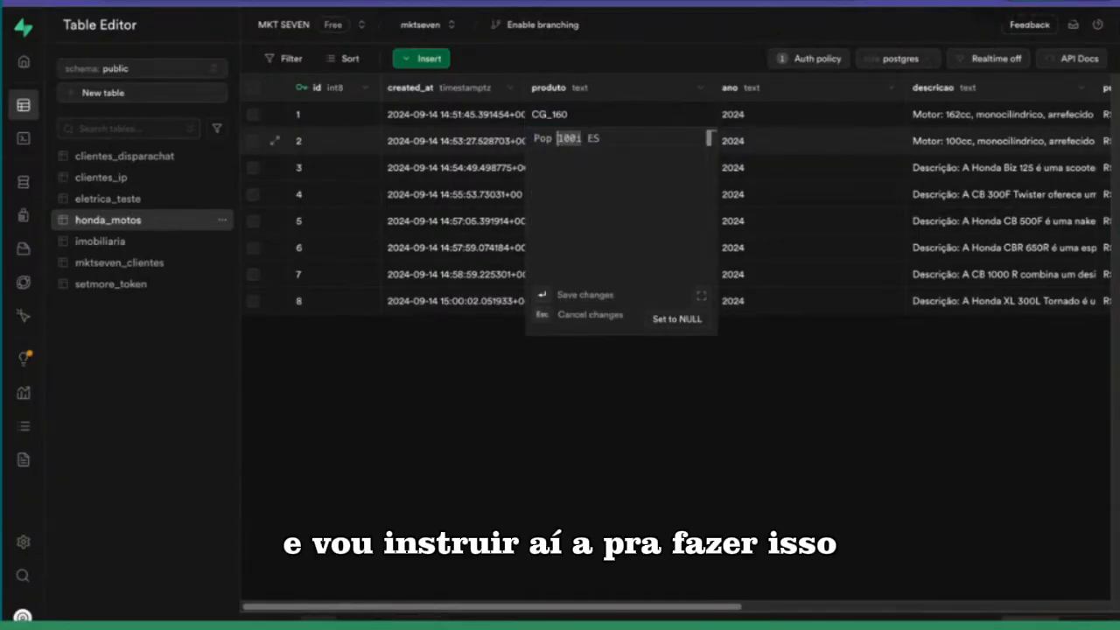
{"action": "key", "text": "BackSpace"}
{"action": "type", "text": "_"}
{"action": "key", "text": "Right"}
{"action": "key", "text": "Right"}
{"action": "key", "text": "Right"}
{"action": "key", "text": "Right"}
{"action": "key", "text": "Right"}
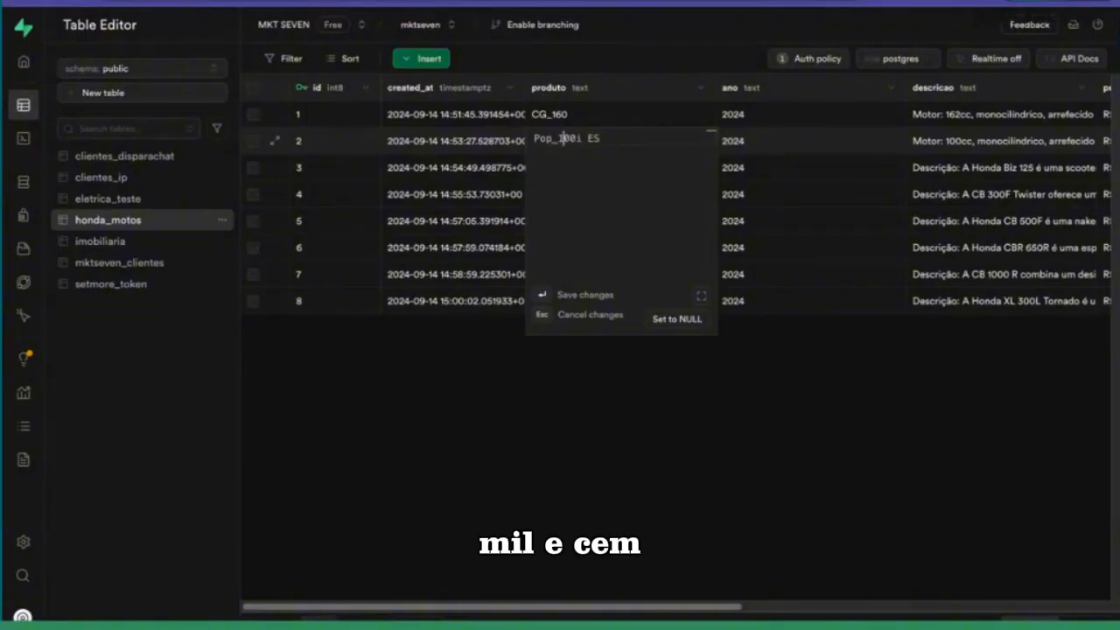
{"action": "key", "text": "BackSpace"}
{"action": "type", "text": "_"}
{"action": "key", "text": "Return"}
Step: Change the produto value of row 3 to "Biz_125", removing the brand name and using an underscore for the space
{"action": "double_click", "coordinate": [615, 181]}
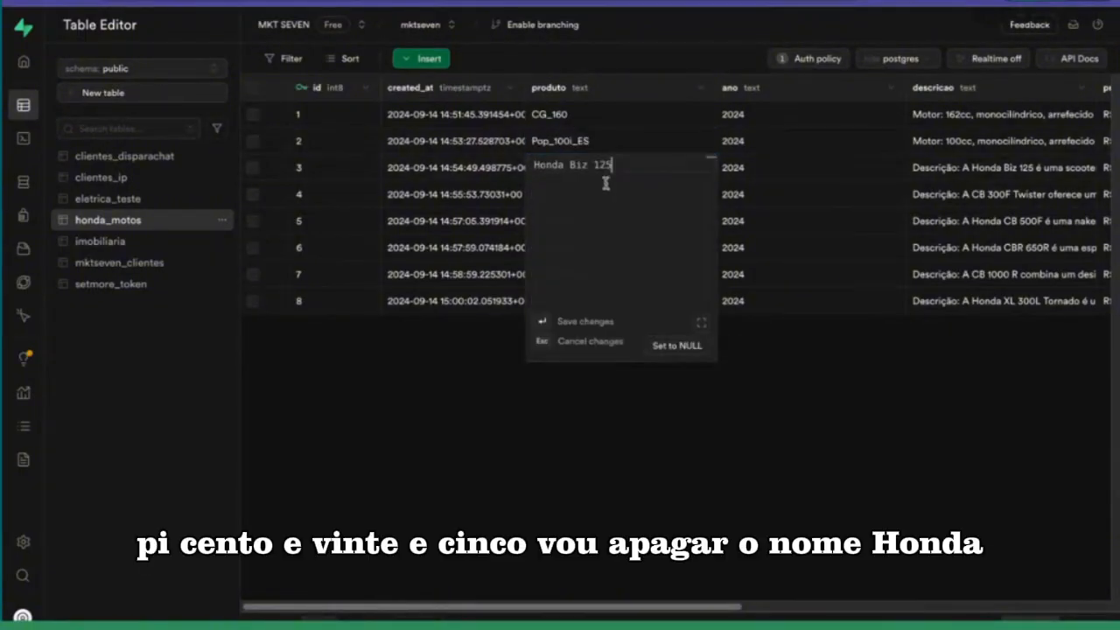
{"action": "left_click_drag", "start_coordinate": [566, 165], "coordinate": [508, 173]}
{"action": "key", "text": "BackSpace"}
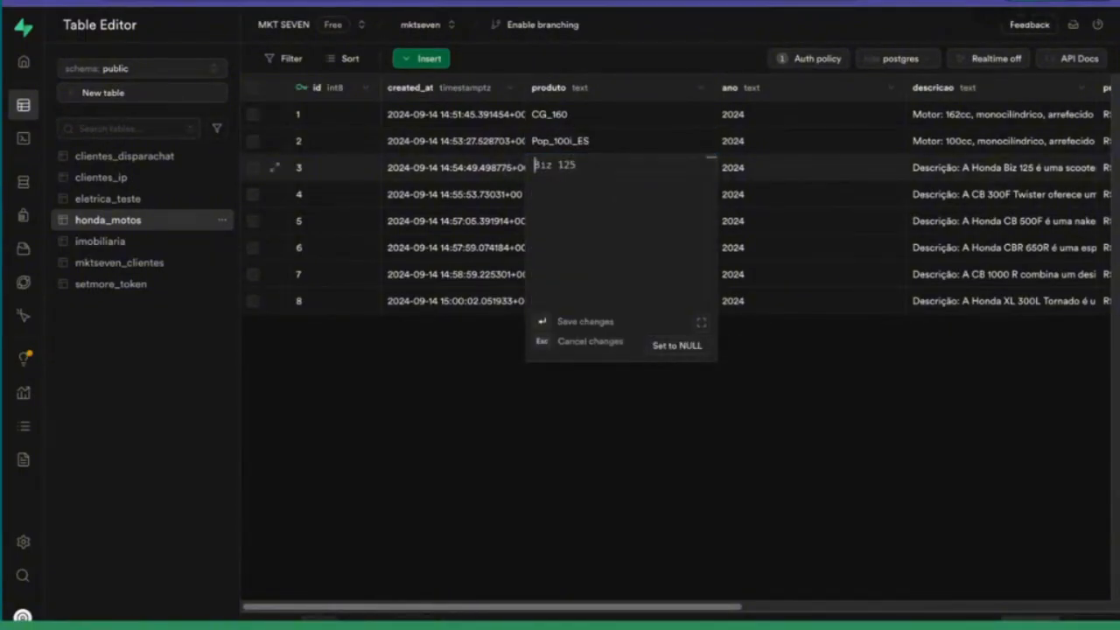
{"action": "key", "text": "Right"}
{"action": "key", "text": "Right"}
{"action": "key", "text": "Right"}
{"action": "key", "text": "Right"}
{"action": "key", "text": "BackSpace"}
{"action": "type", "text": "_"}
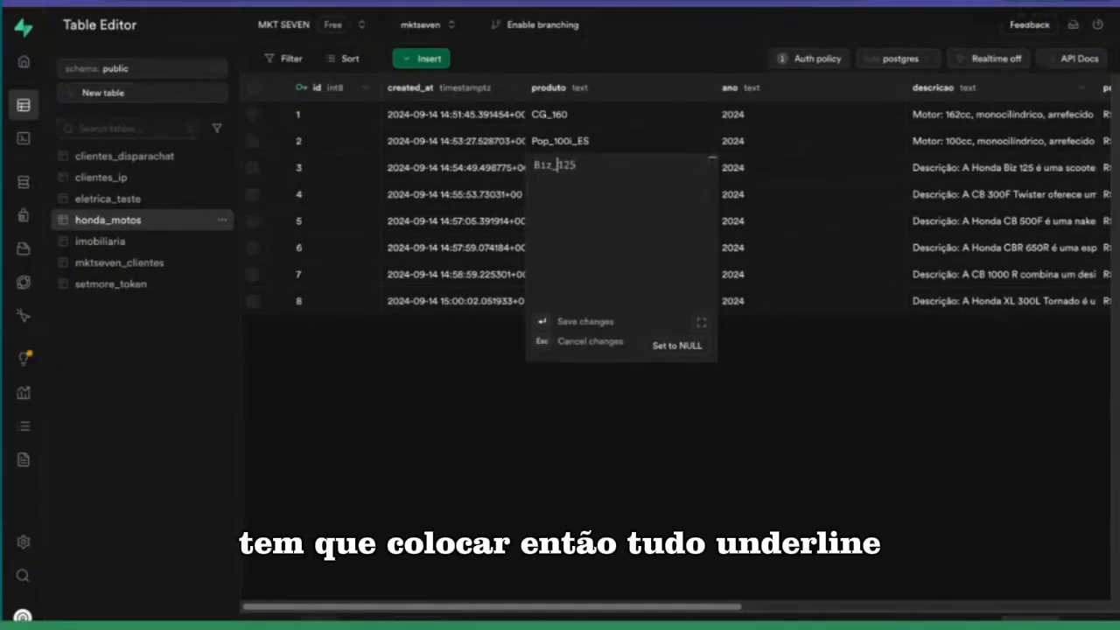
{"action": "key", "text": "Return"}
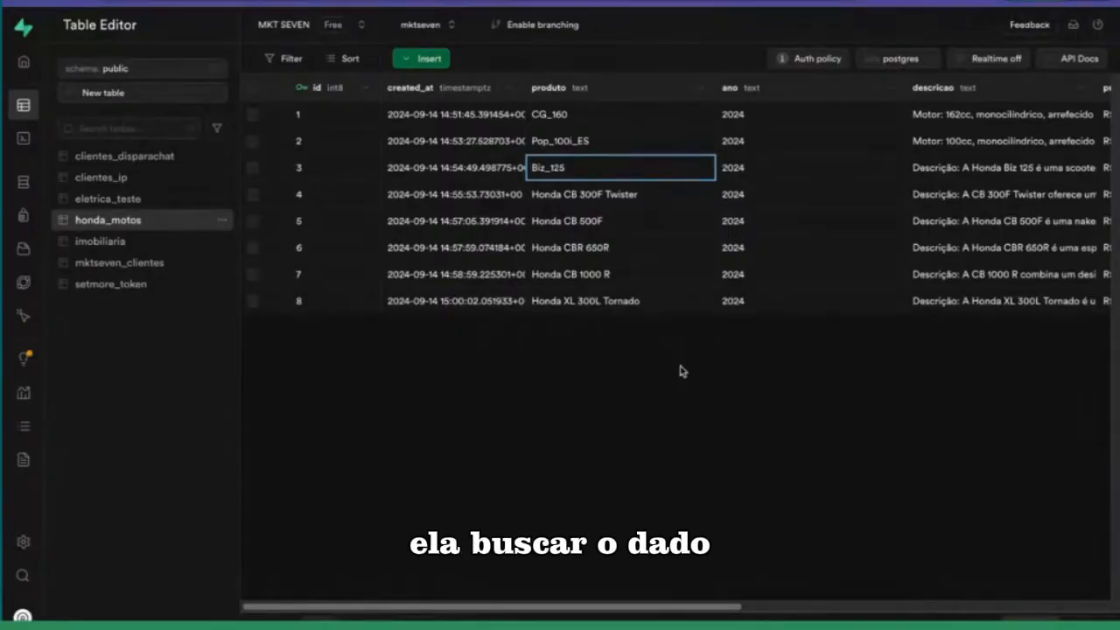
Step: Change the produto value of row 4 to "CB_300F_Twister"
{"action": "left_click", "coordinate": [639, 204]}
{"action": "double_click", "coordinate": [635, 205]}
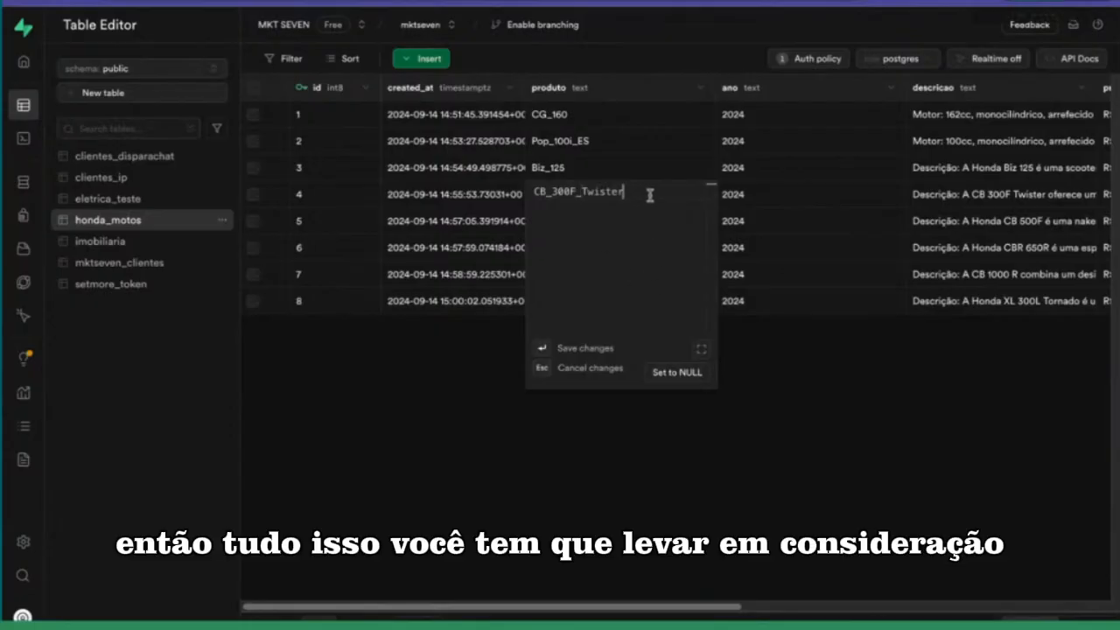
{"action": "key", "text": "ctrl+a"}
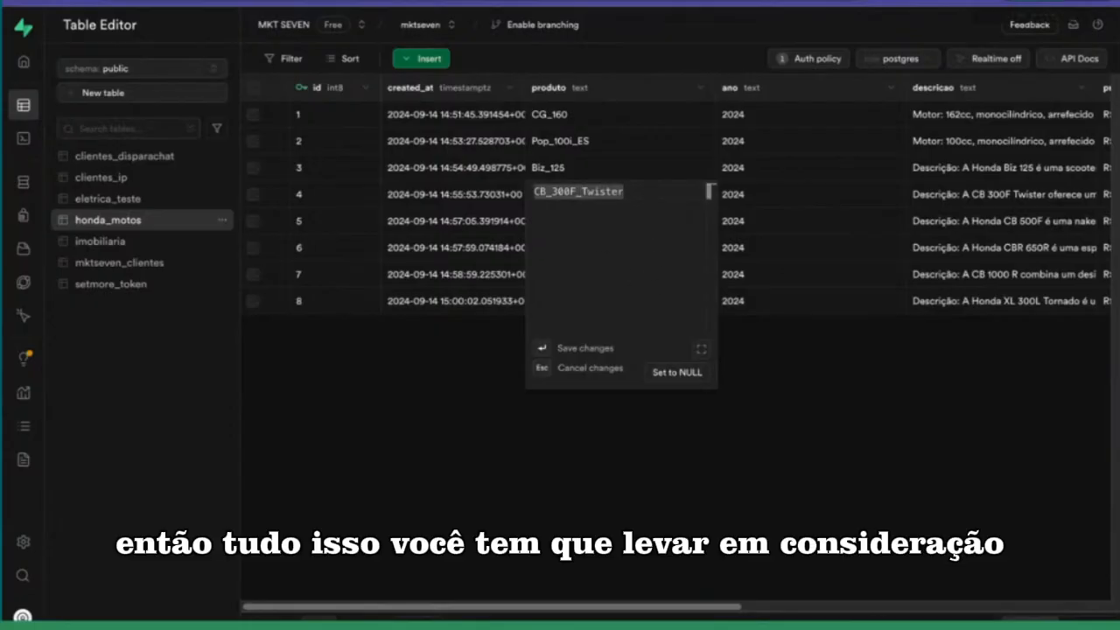
{"action": "key", "text": "Return"}
Step: Change the produto value of row 5 to "CB_500F"
{"action": "double_click", "coordinate": [628, 222]}
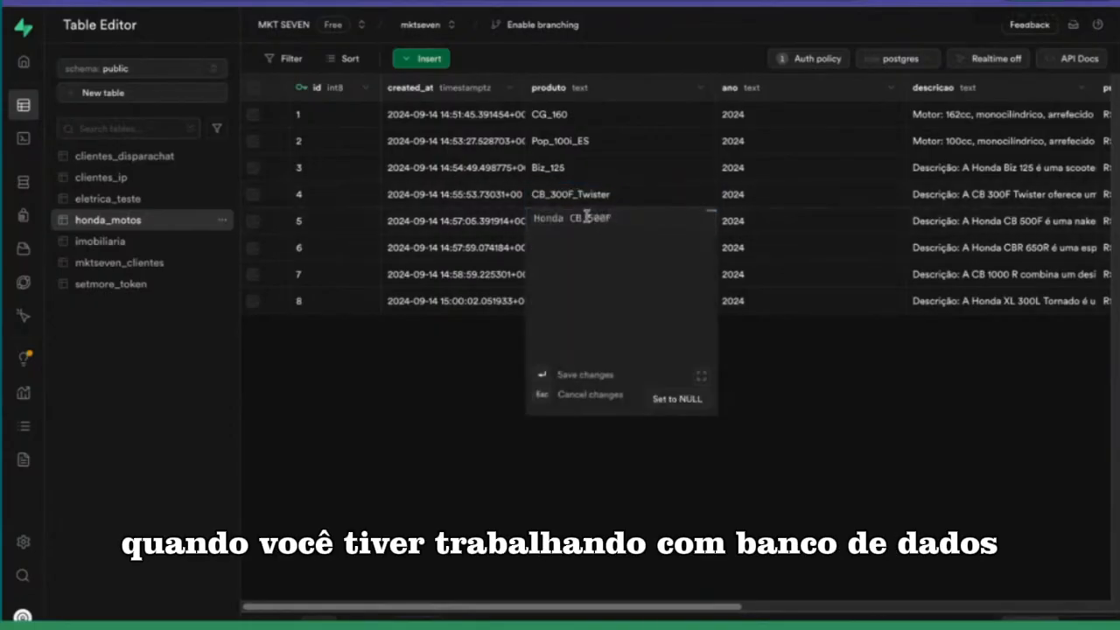
{"action": "left_click_drag", "start_coordinate": [569, 218], "coordinate": [532, 216]}
{"action": "key", "text": "BackSpace"}
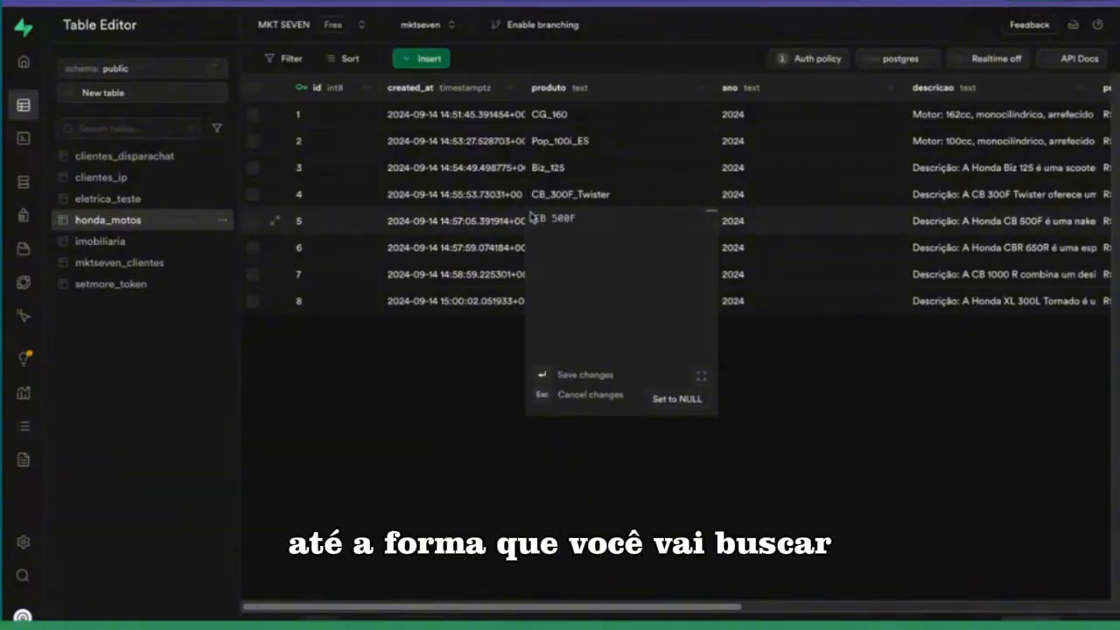
{"action": "left_click", "coordinate": [550, 218]}
{"action": "key", "text": "BackSpace"}
{"action": "type", "text": "_"}
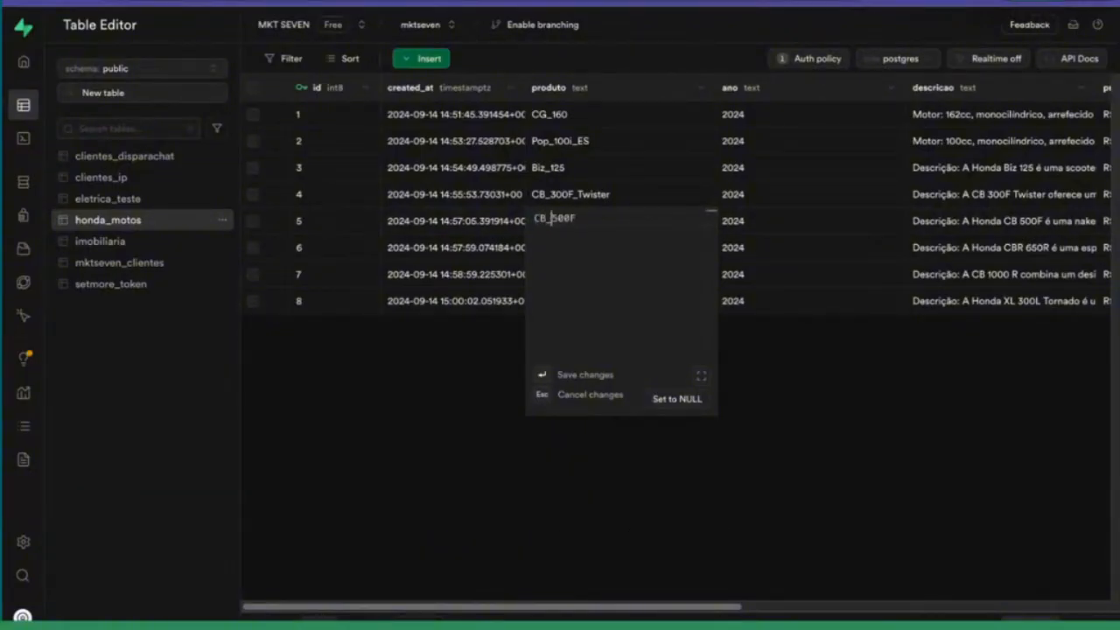
{"action": "key", "text": "Return"}
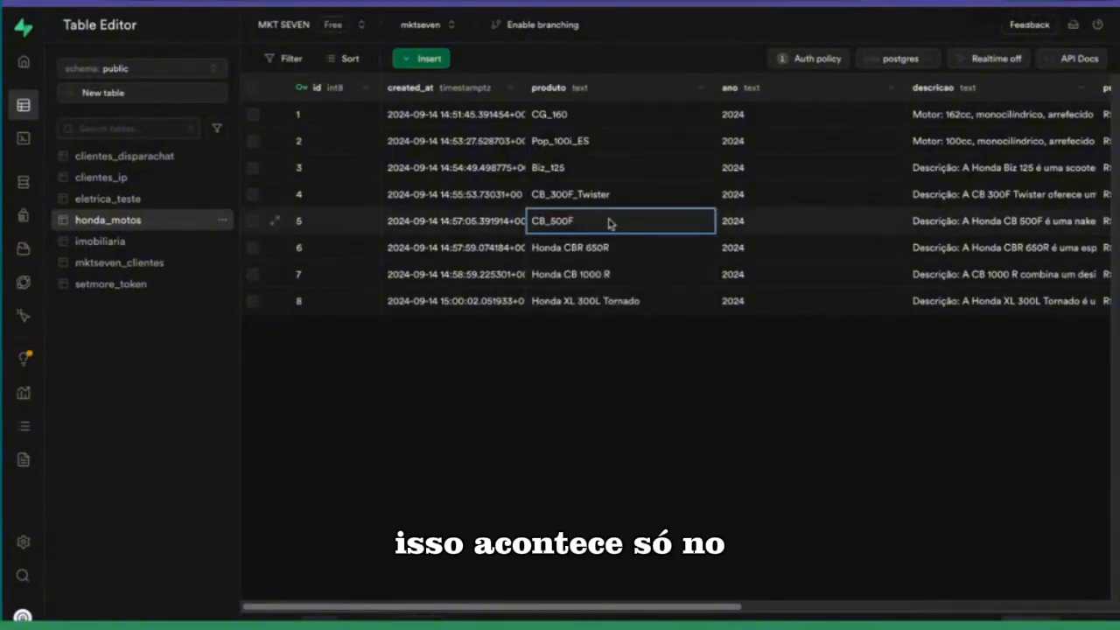
Step: Change the produto value of row 6 to "CBR_650R"
{"action": "double_click", "coordinate": [597, 246]}
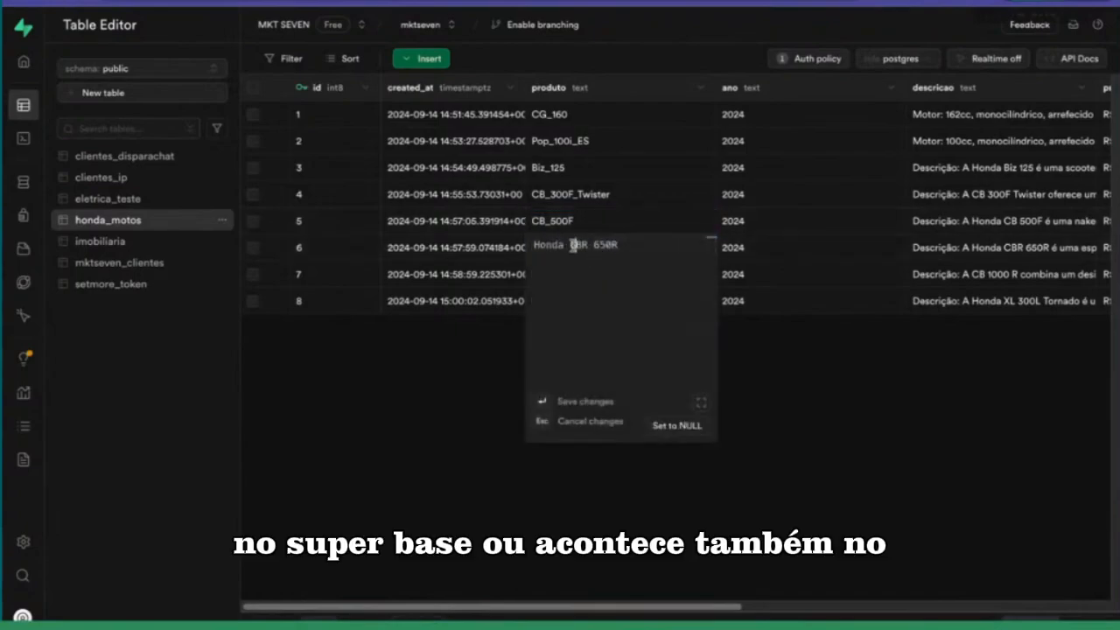
{"action": "double_click", "coordinate": [573, 246]}
{"action": "key", "text": "BackSpace"}
{"action": "key", "text": "BackSpace"}
{"action": "key", "text": "BackSpace"}
{"action": "key", "text": "BackSpace"}
{"action": "key", "text": "BackSpace"}
{"action": "key", "text": "BackSpace"}
{"action": "left_click", "coordinate": [559, 246]}
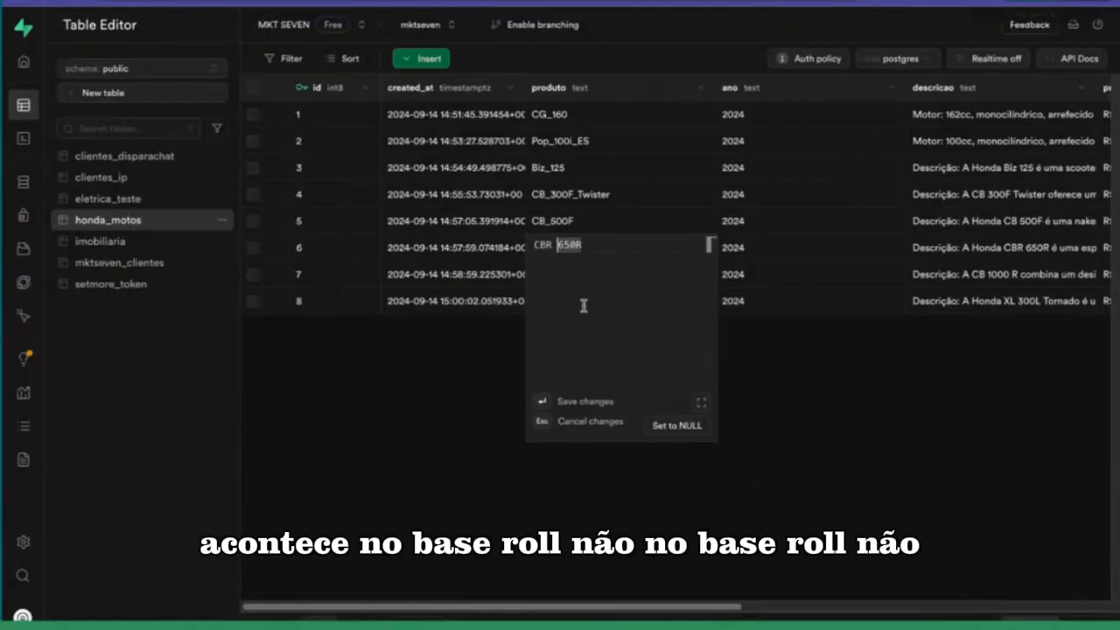
{"action": "key", "text": "Left"}
{"action": "key", "text": "BackSpace"}
{"action": "type", "text": "_"}
{"action": "double_click", "coordinate": [600, 245]}
{"action": "key", "text": "Return"}
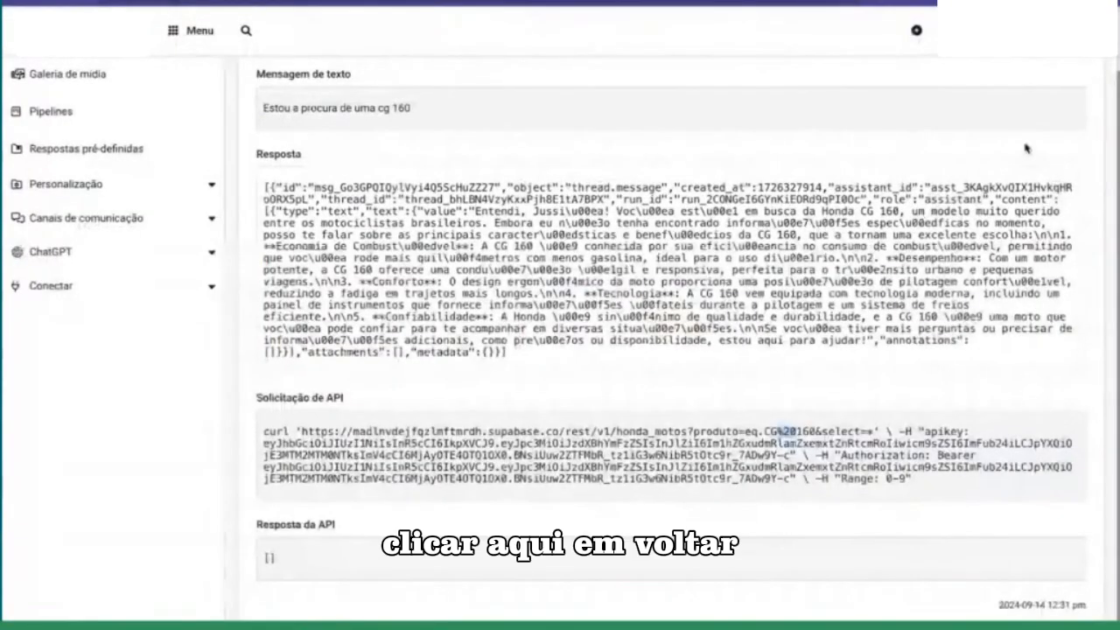
Step: Switch to the chatbot platform, leave the assistant logs and open the Bot_motos_honda assistant for editing
{"action": "scroll", "coordinate": [905, 166], "scroll_direction": "up", "scroll_amount": 3}
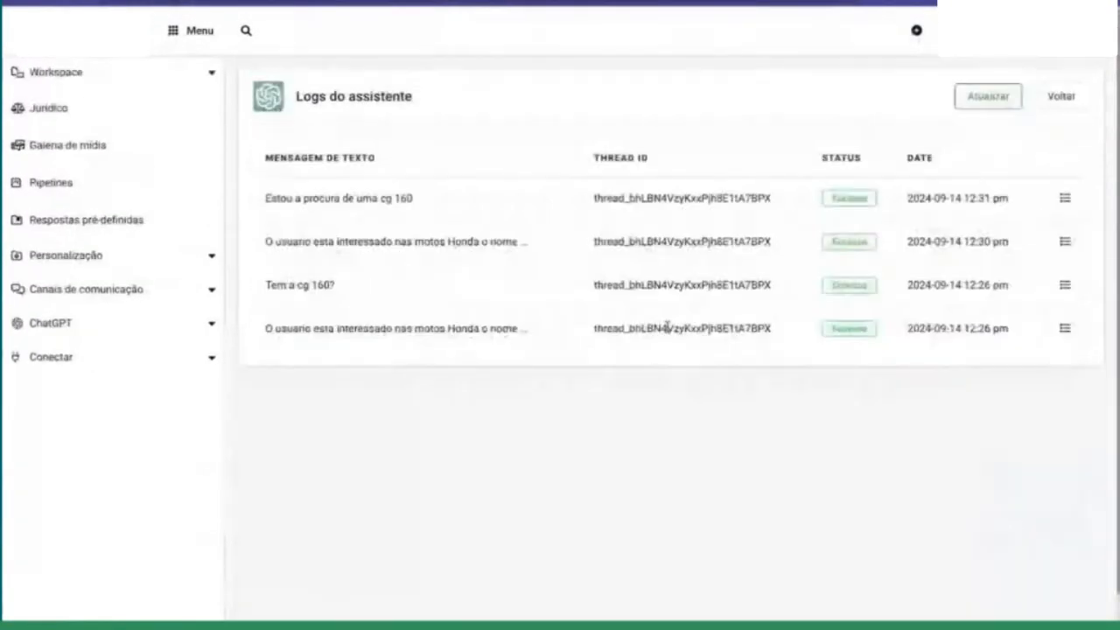
{"action": "left_click", "coordinate": [1057, 95]}
{"action": "scroll", "coordinate": [998, 579], "scroll_direction": "down", "scroll_amount": 1}
{"action": "left_click", "coordinate": [997, 580]}
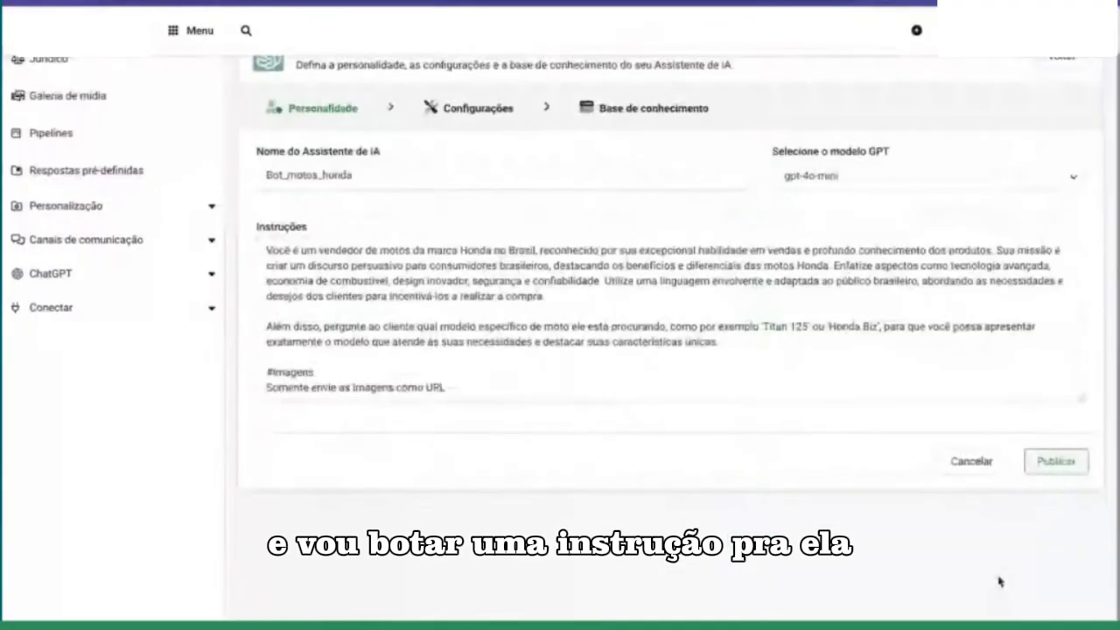
Step: Add the heading "#consultar api" below the #imagens section at the end of the assistant's instructions
{"action": "left_click", "coordinate": [555, 390]}
{"action": "key", "text": "Return"}
{"action": "key", "text": "Return"}
{"action": "type", "text": "#consultar api"}
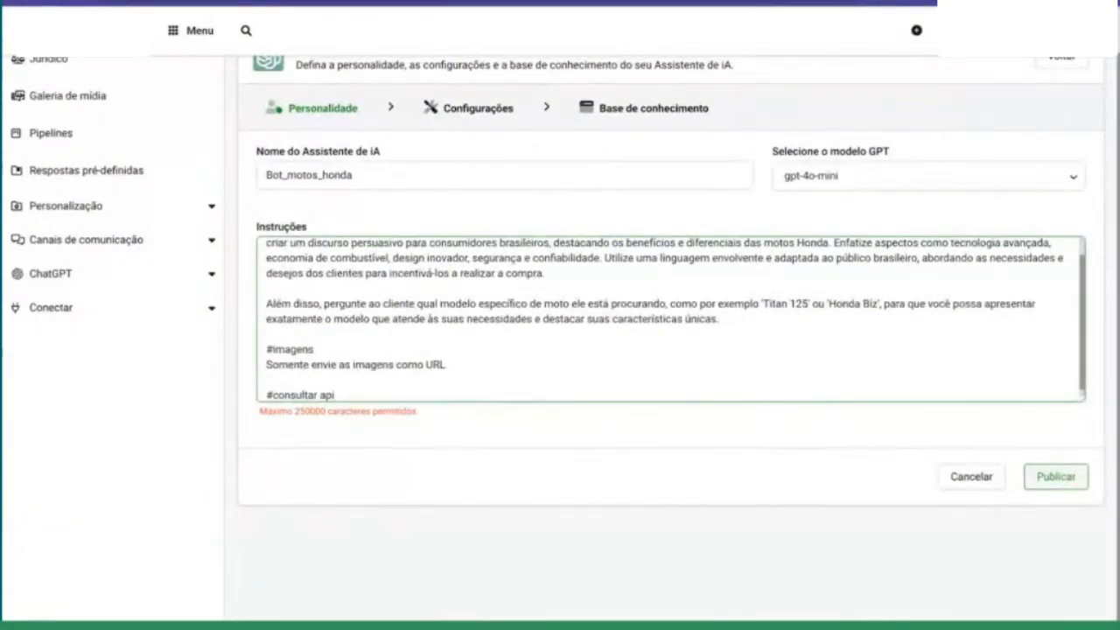
Step: Copy the API name "API BUSCA MOTOS" from the assistant's knowledge base
{"action": "left_click", "coordinate": [609, 109]}
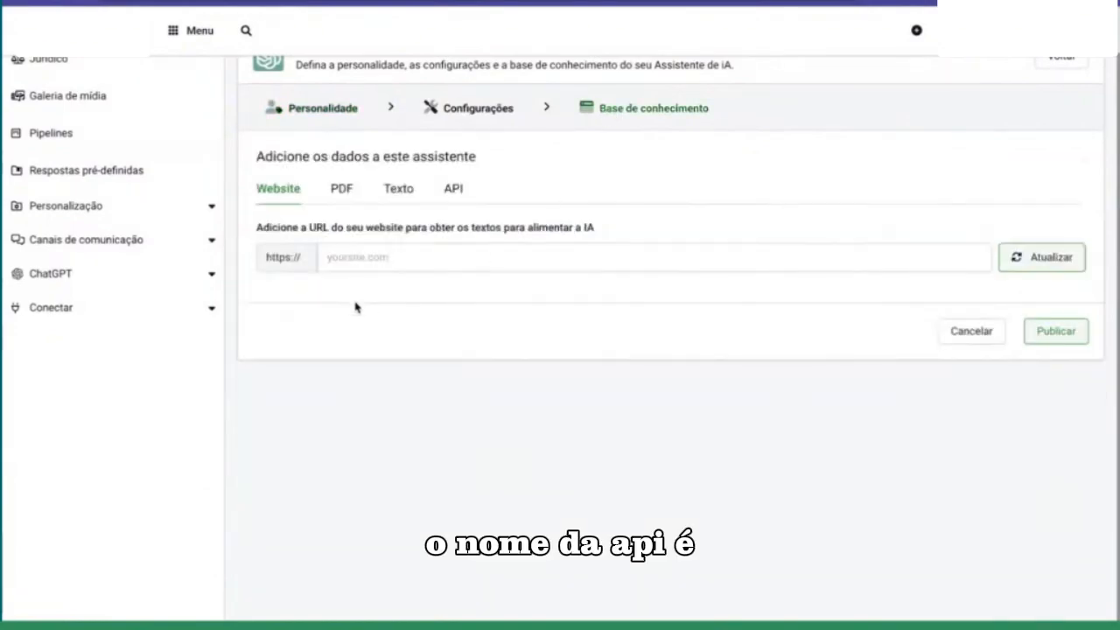
{"action": "left_click", "coordinate": [447, 189]}
{"action": "left_click_drag", "start_coordinate": [370, 320], "coordinate": [237, 333]}
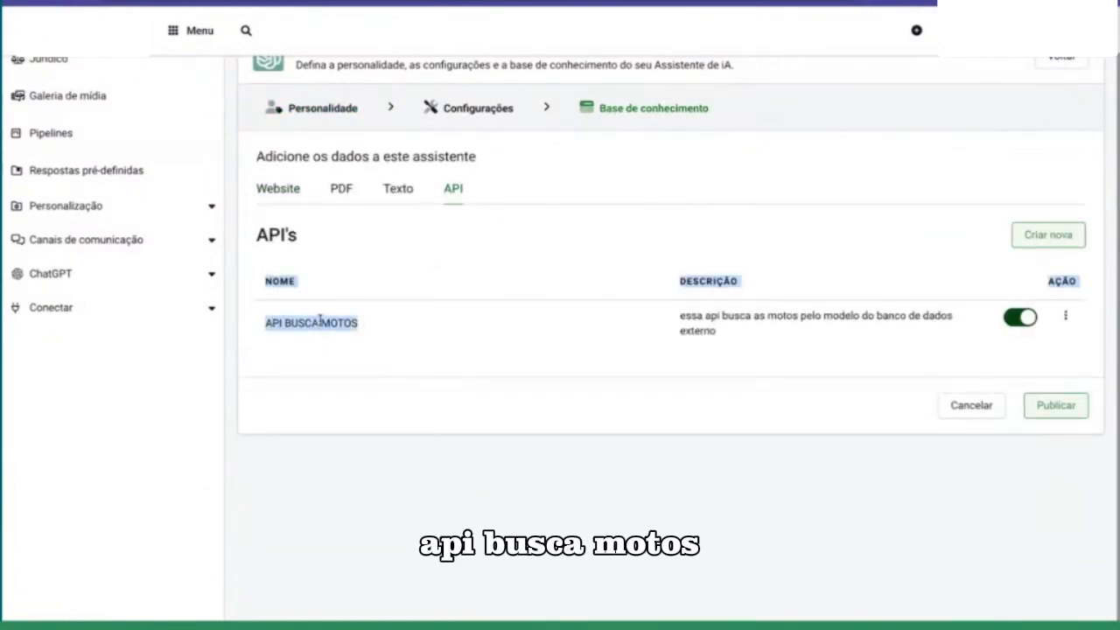
{"action": "left_click", "coordinate": [355, 320]}
{"action": "left_click_drag", "start_coordinate": [355, 320], "coordinate": [271, 325]}
{"action": "key", "text": "ctrl+c"}
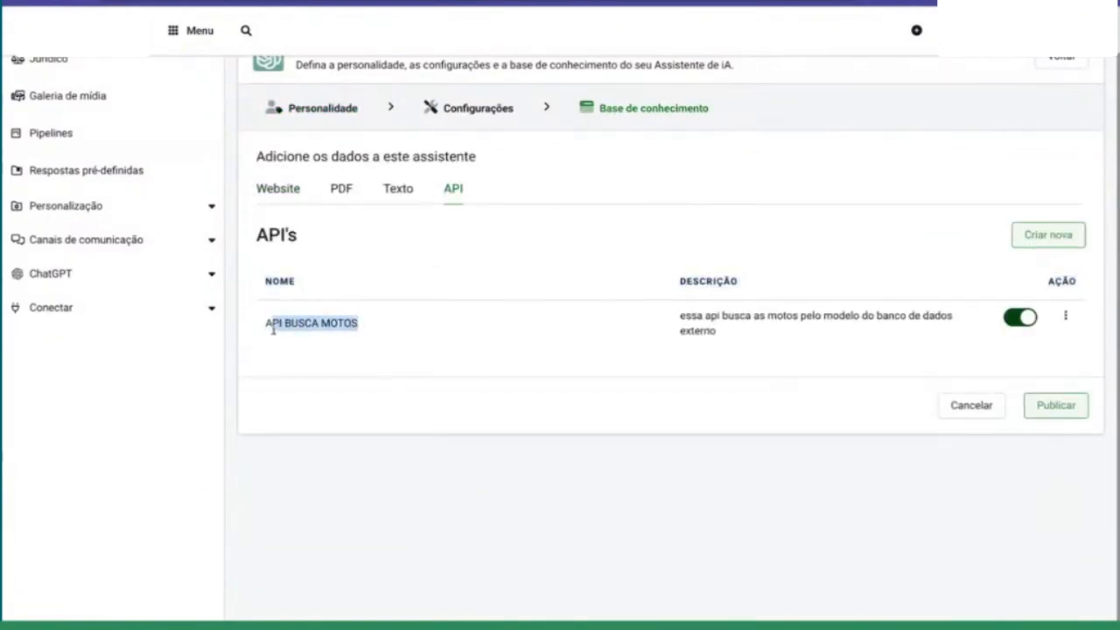
Step: Return to the assistant's instructions and extend the new heading to "#consultar api de busca de motos"
{"action": "left_click", "coordinate": [331, 115]}
{"action": "double_click", "coordinate": [326, 390]}
{"action": "left_click", "coordinate": [345, 390]}
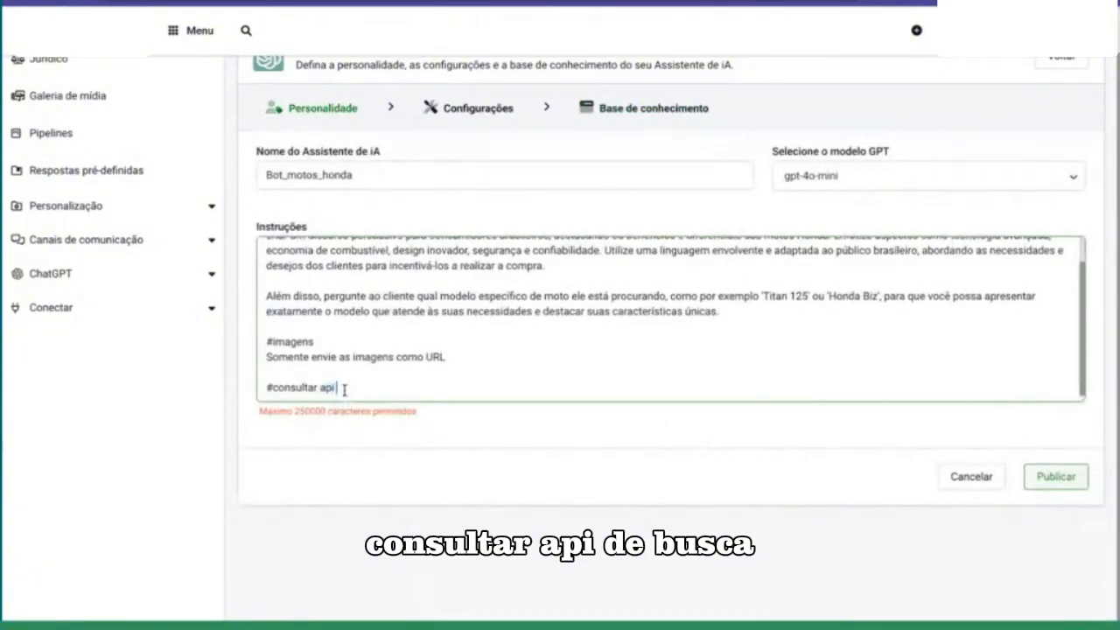
{"action": "type", "text": "de busca de produtos"}
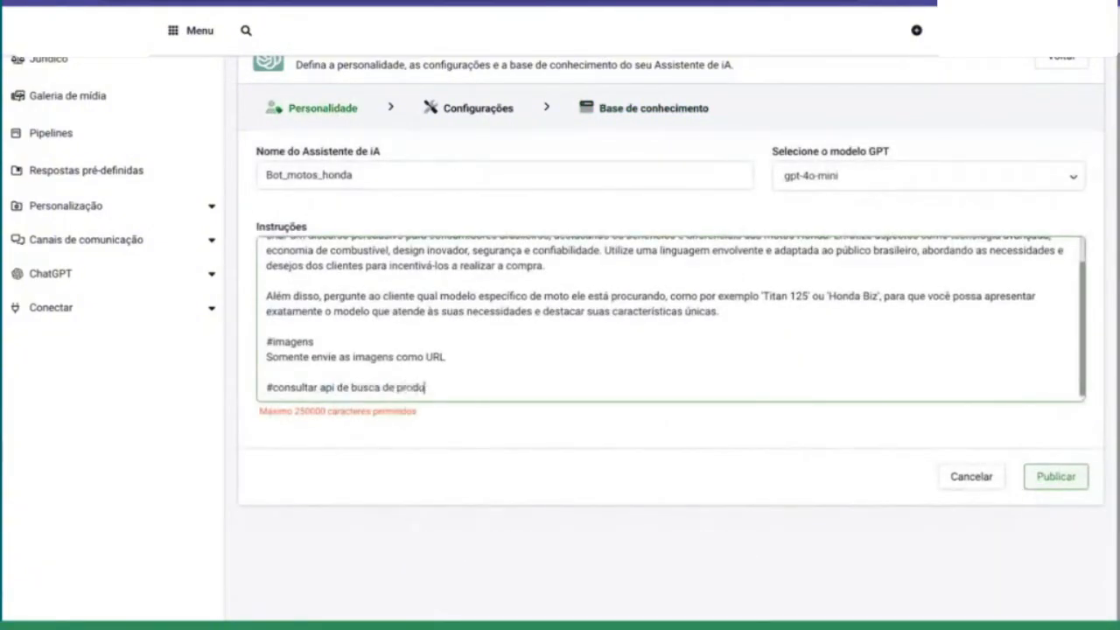
{"action": "key", "text": "BackSpace"}
{"action": "key", "text": "BackSpace"}
{"action": "key", "text": "BackSpace"}
{"action": "key", "text": "BackSpace"}
{"action": "key", "text": "BackSpace"}
{"action": "key", "text": "BackSpace"}
{"action": "key", "text": "BackSpace"}
{"action": "key", "text": "BackSpace"}
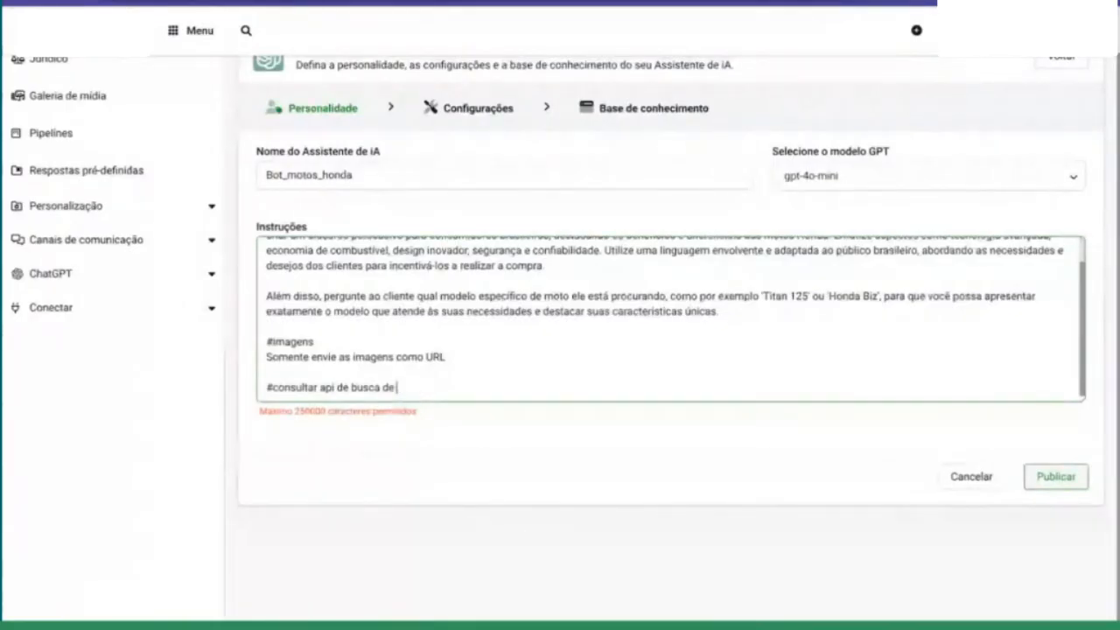
{"action": "left_click", "coordinate": [655, 108]}
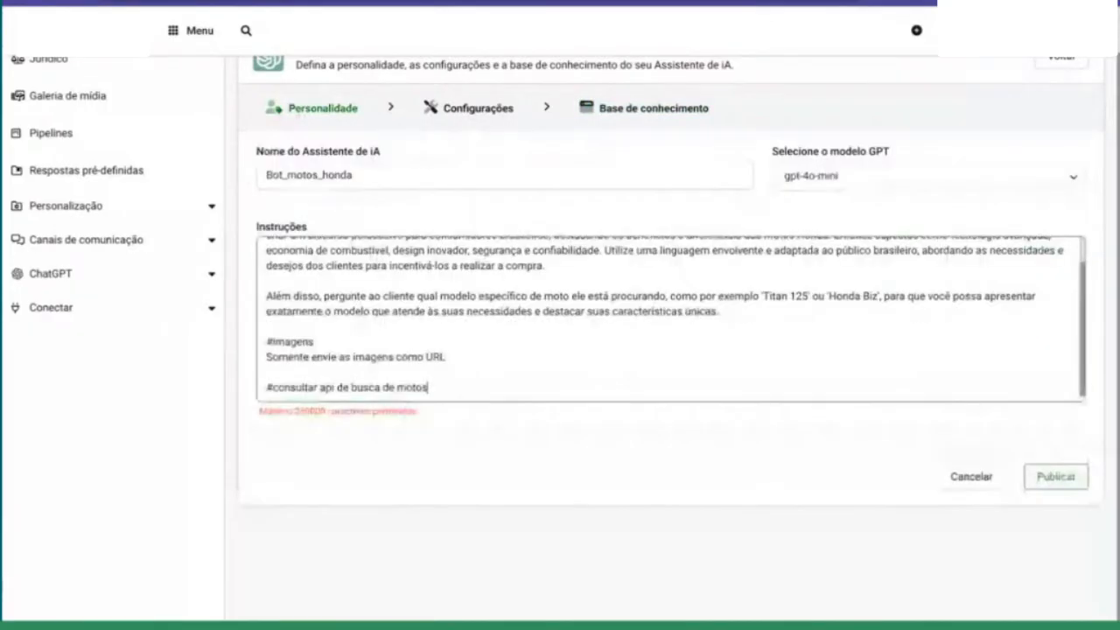
{"action": "scroll", "coordinate": [441, 363], "scroll_direction": "down", "scroll_amount": 2}
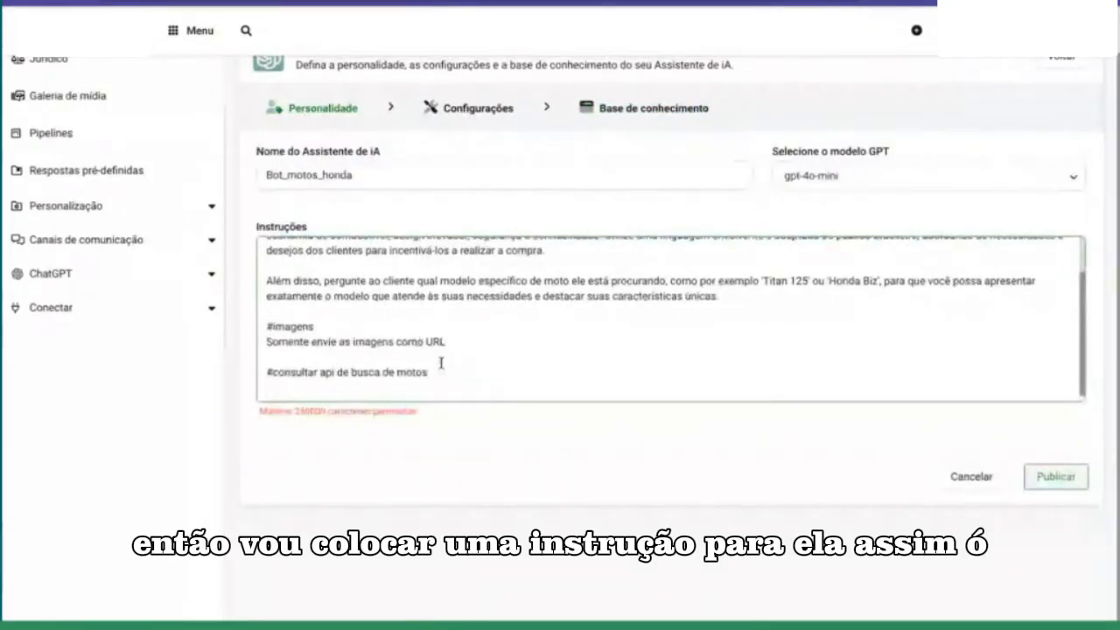
Step: Start the line under the new heading with "ao fazer a solicitaçao de api usando a api [API BUSCA MOTOS]", using the copied API name
{"action": "key", "text": "Return"}
{"action": "type", "text": "ao fa"}
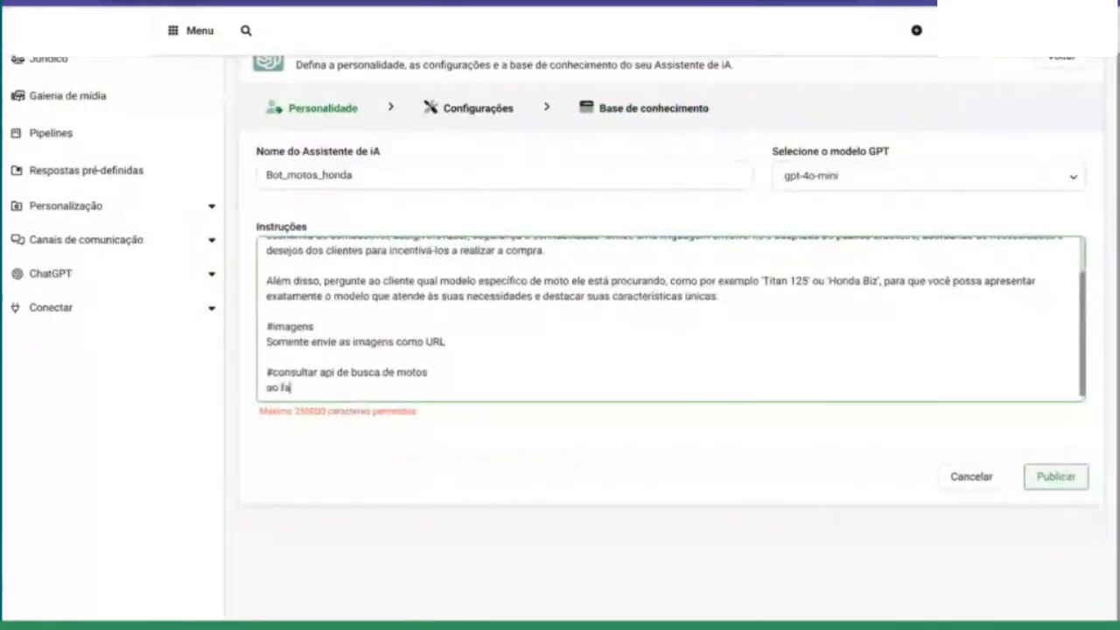
{"action": "type", "text": "zer a solici"}
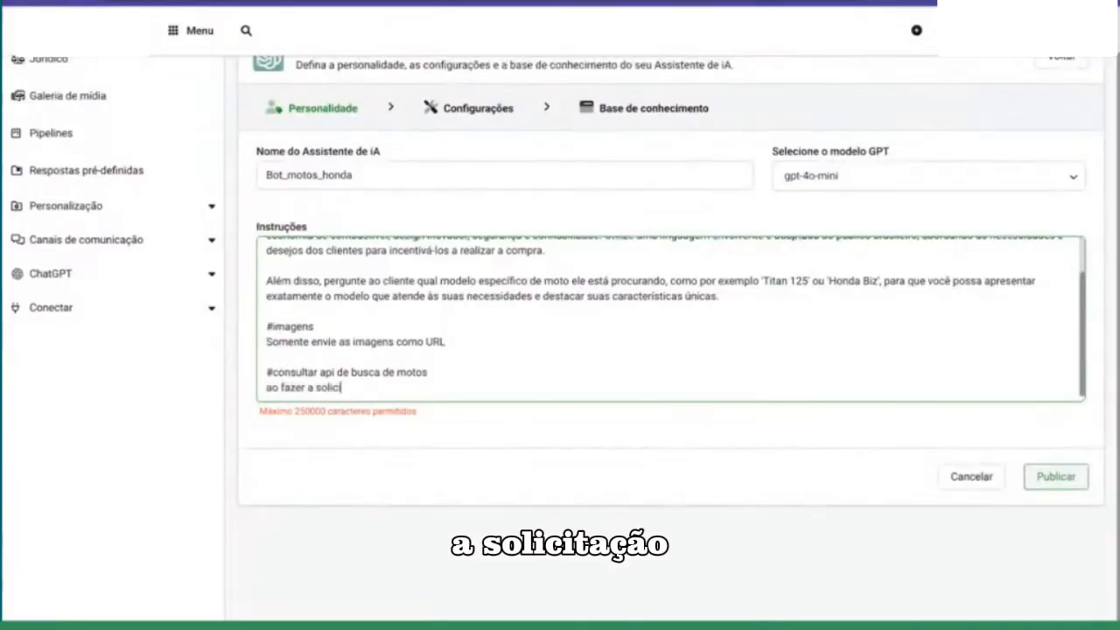
{"action": "type", "text": "taçao "}
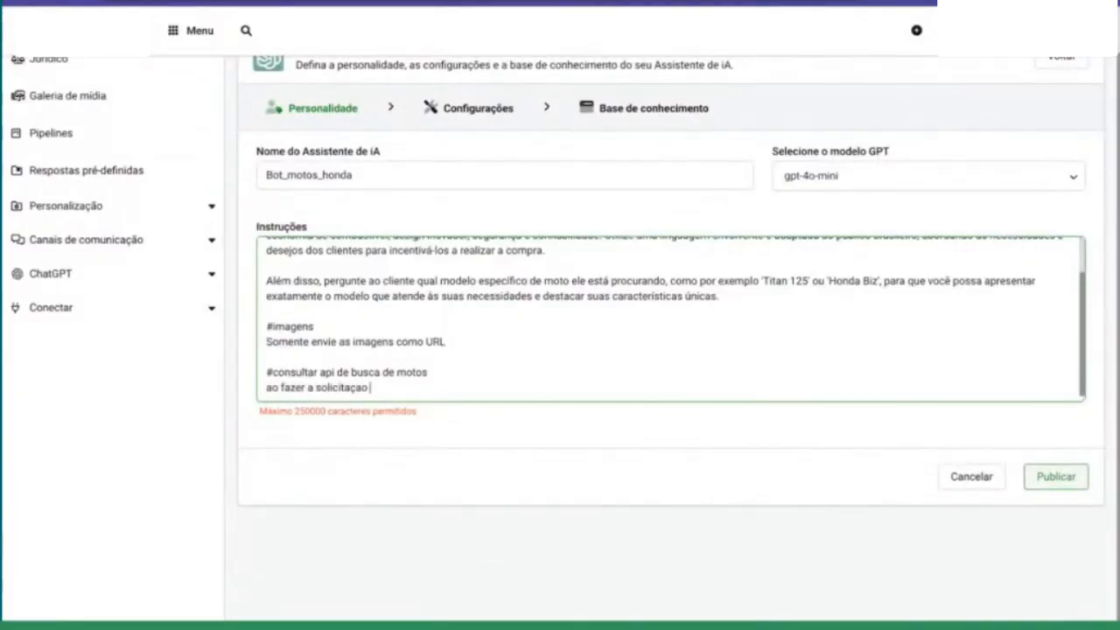
{"action": "type", "text": "vde"}
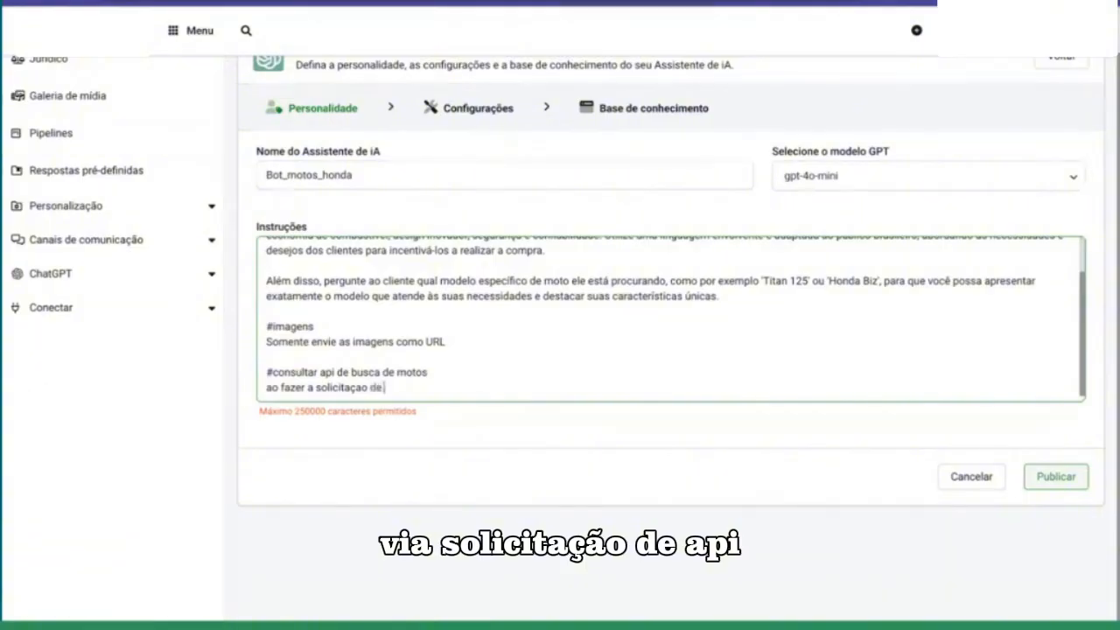
{"action": "type", "text": " api usando"}
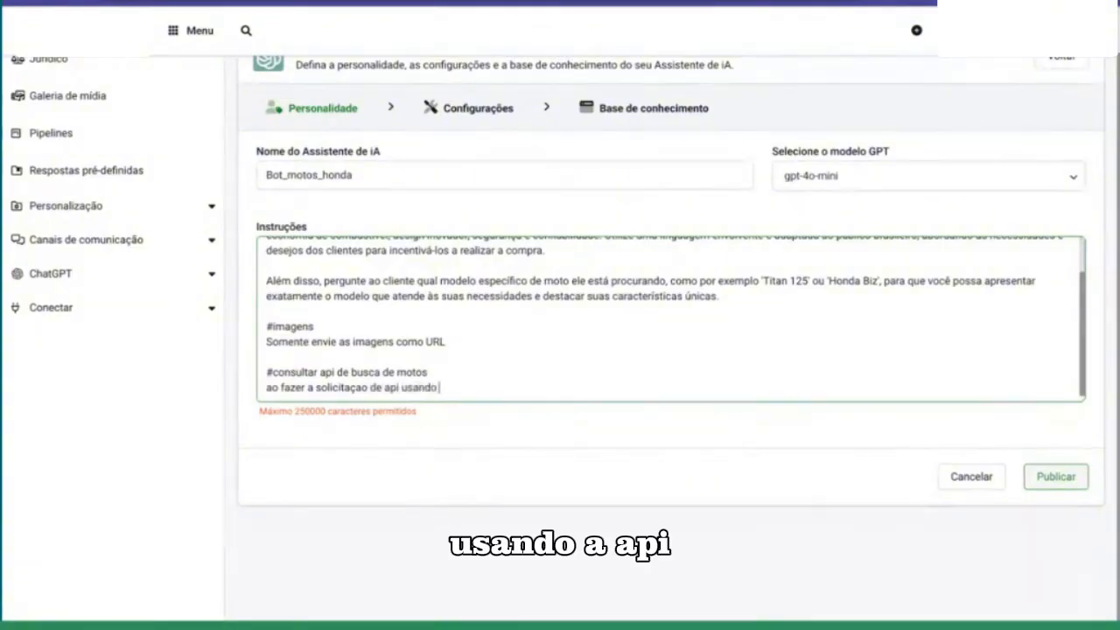
{"action": "type", "text": " a api"}
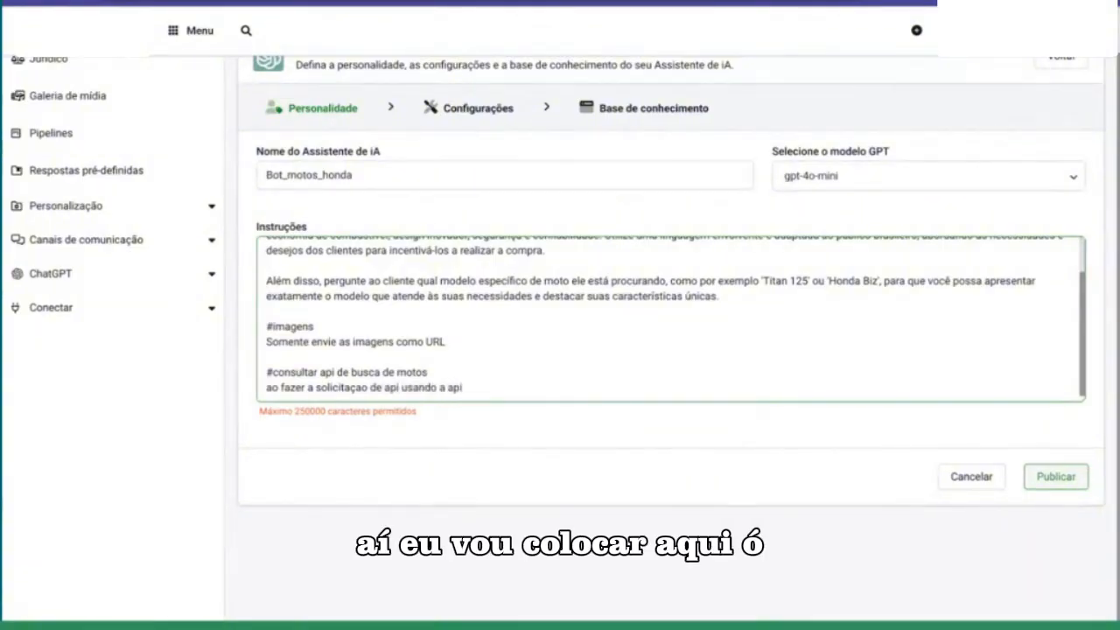
{"action": "type", "text": " []"}
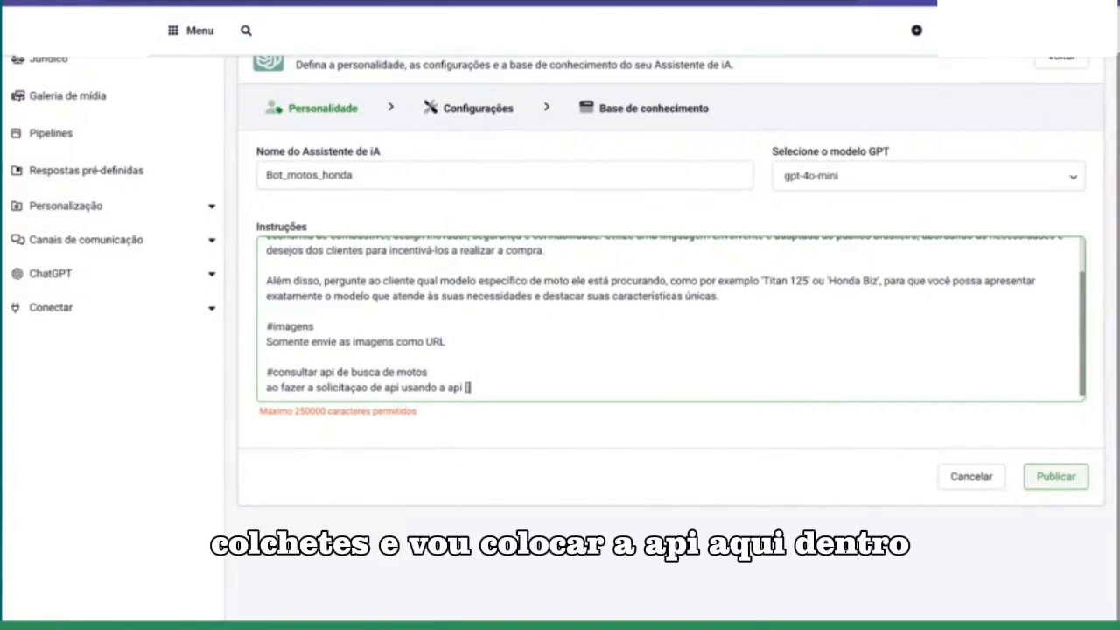
{"action": "key", "text": "ctrl+v"}
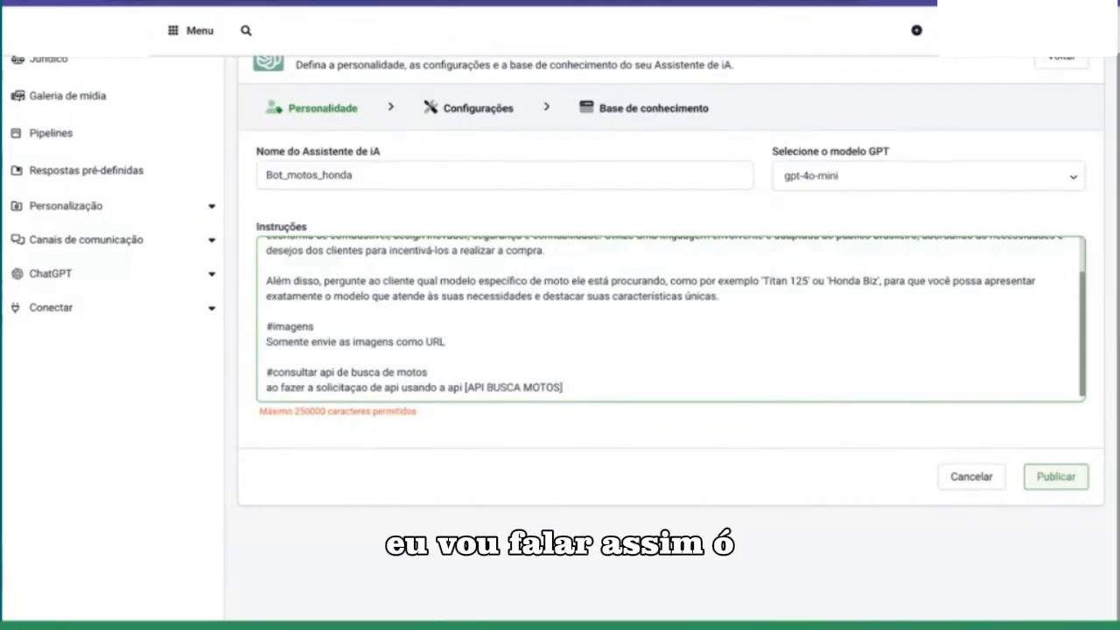
Step: Continue the API instruction with the condition "se o contato informar o modelo"
{"action": "type", "text": "se o "}
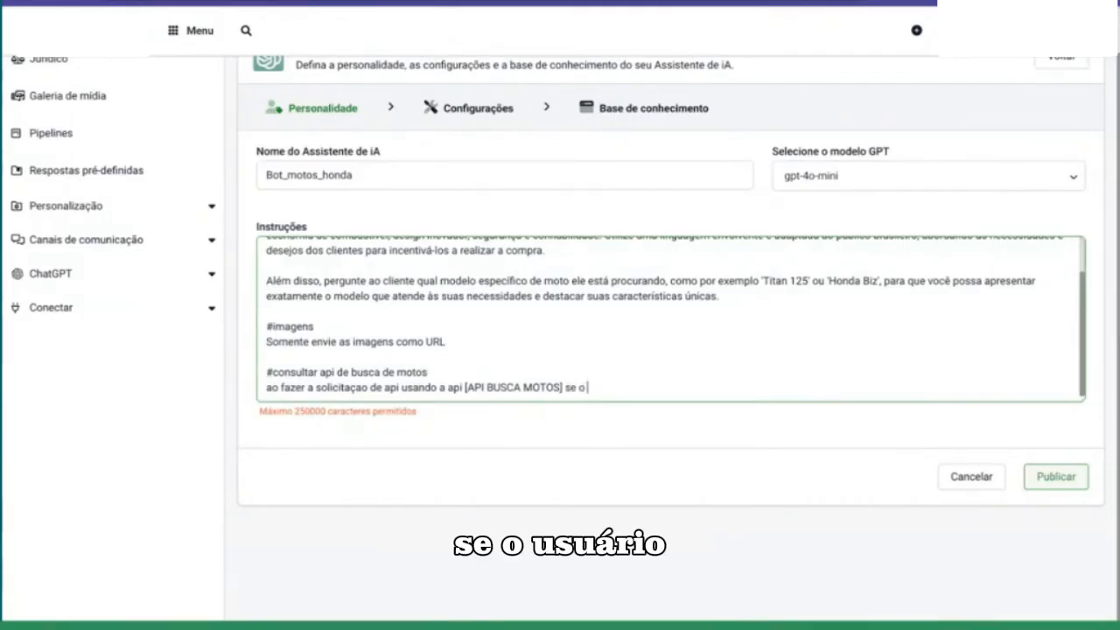
{"action": "type", "text": "usuario inform"}
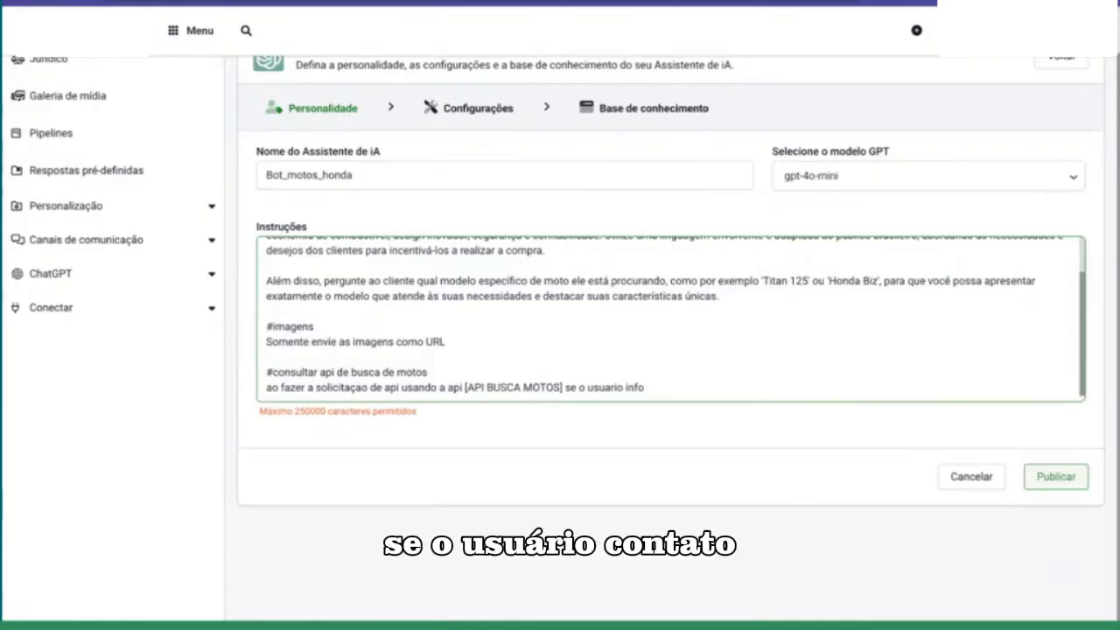
{"action": "key", "text": "BackSpace"}
{"action": "key", "text": "BackSpace"}
{"action": "key", "text": "BackSpace"}
{"action": "key", "text": "BackSpace"}
{"action": "key", "text": "BackSpace"}
{"action": "key", "text": "BackSpace"}
{"action": "type", "text": "co"}
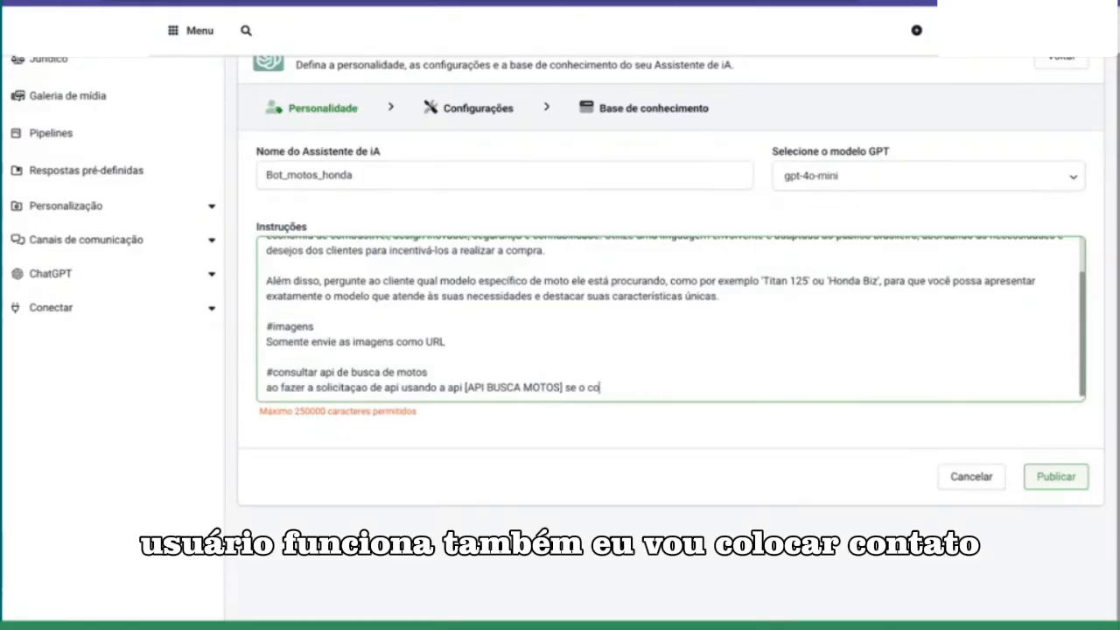
{"action": "type", "text": "ntato unfo"}
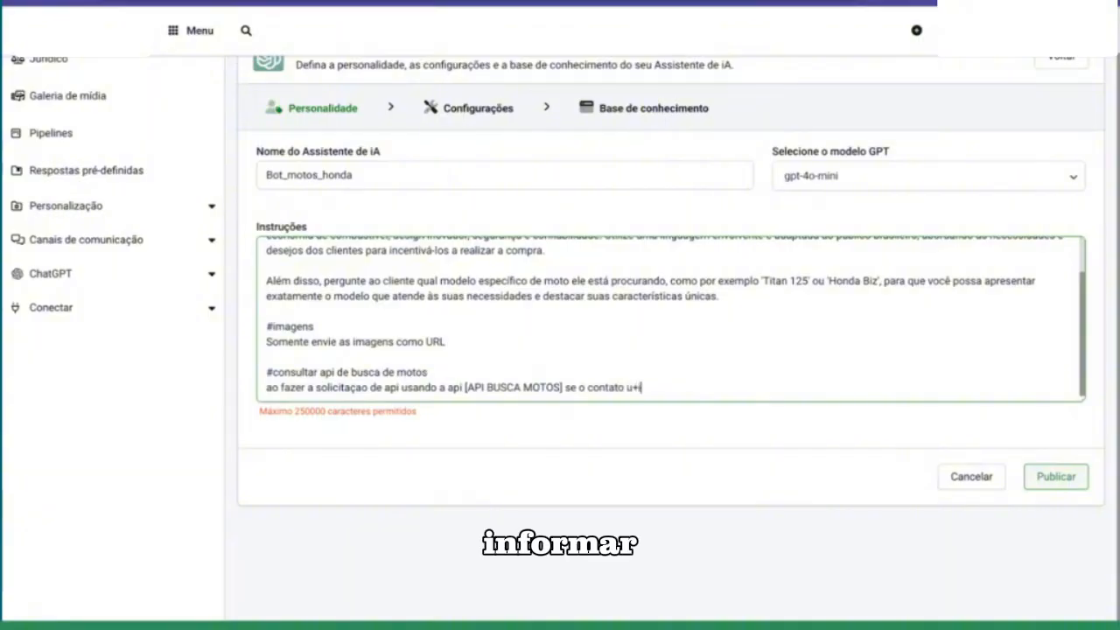
{"action": "key", "text": "BackSpace"}
{"action": "key", "text": "BackSpace"}
{"action": "key", "text": "BackSpace"}
{"action": "key", "text": "BackSpace"}
{"action": "type", "text": "informar o modelo e"}
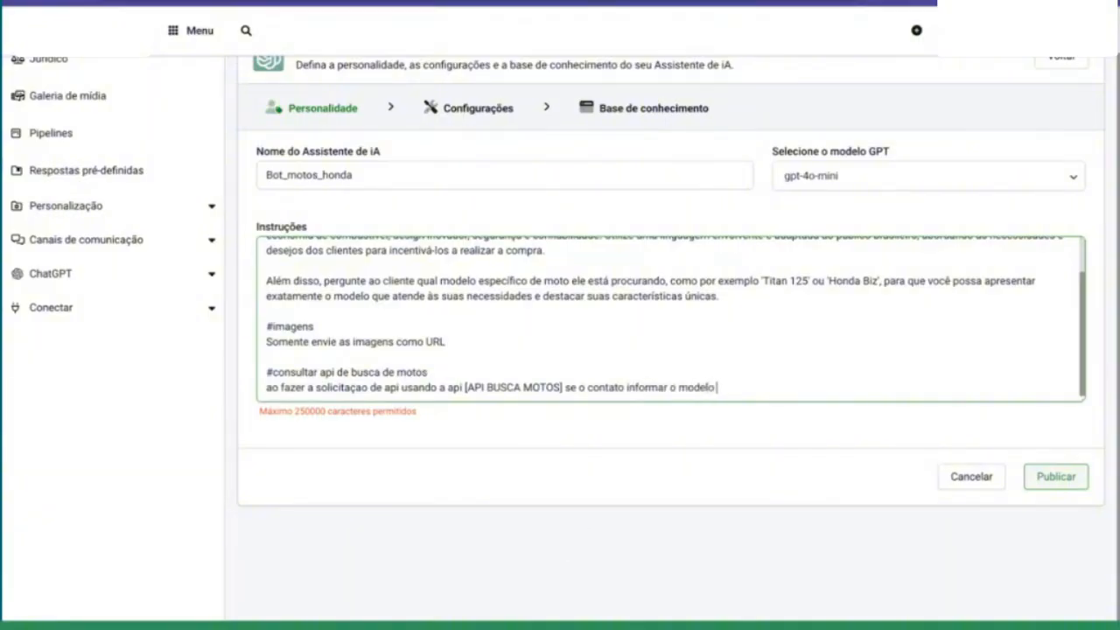
{"action": "type", "text": " esse"}
{"action": "type", "text": "modelo tne"}
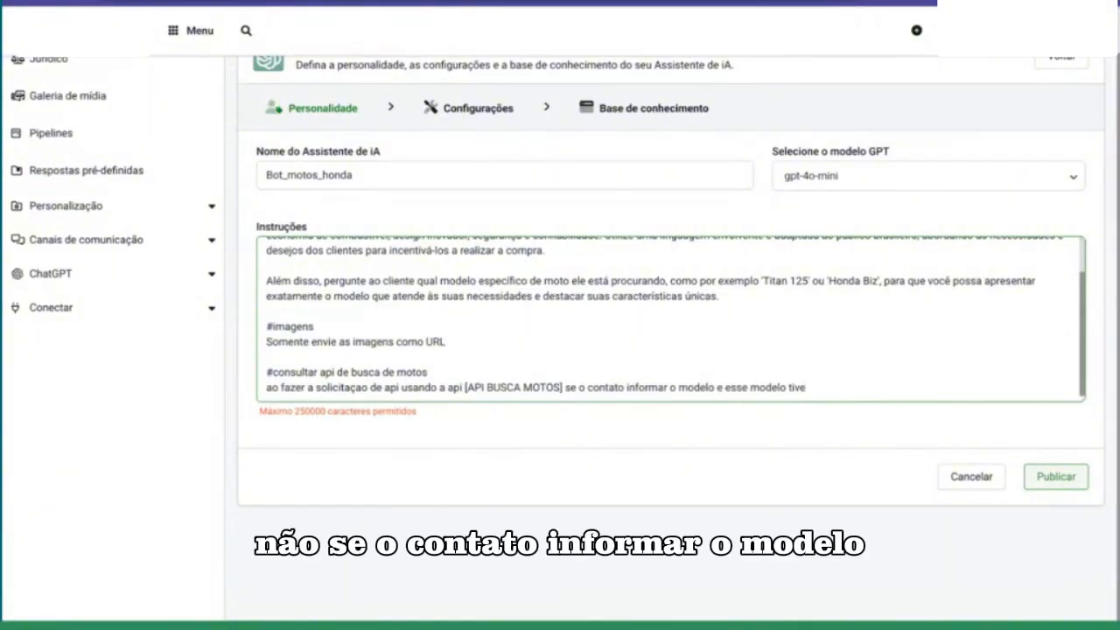
{"action": "key", "text": "BackSpace"}
{"action": "key", "text": "BackSpace"}
{"action": "key", "text": "BackSpace"}
{"action": "key", "text": "BackSpace"}
{"action": "key", "text": "BackSpace"}
{"action": "key", "text": "BackSpace"}
{"action": "key", "text": "BackSpace"}
{"action": "key", "text": "BackSpace"}
{"action": "key", "text": "BackSpace"}
{"action": "key", "text": "BackSpace"}
{"action": "key", "text": "BackSpace"}
{"action": "key", "text": "BackSpace"}
{"action": "key", "text": "BackSpace"}
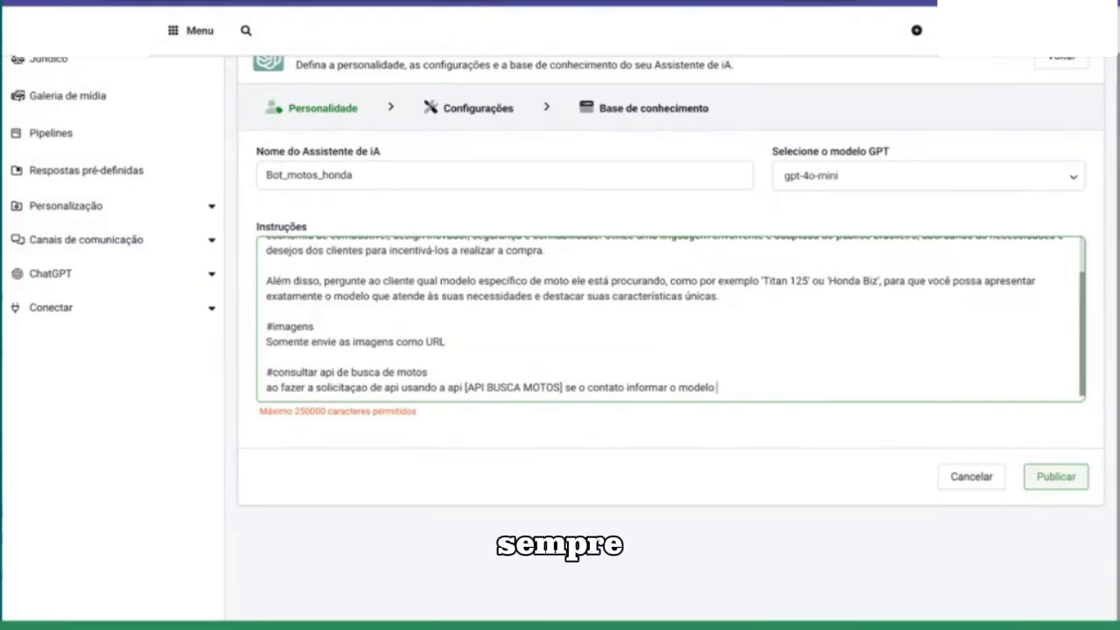
Step: Extend the API instruction with the underscore rule "sempre antes de fazer a chamada nos espaços coloque um _ por exemplo"
{"action": "type", "text": "sempre antes de"}
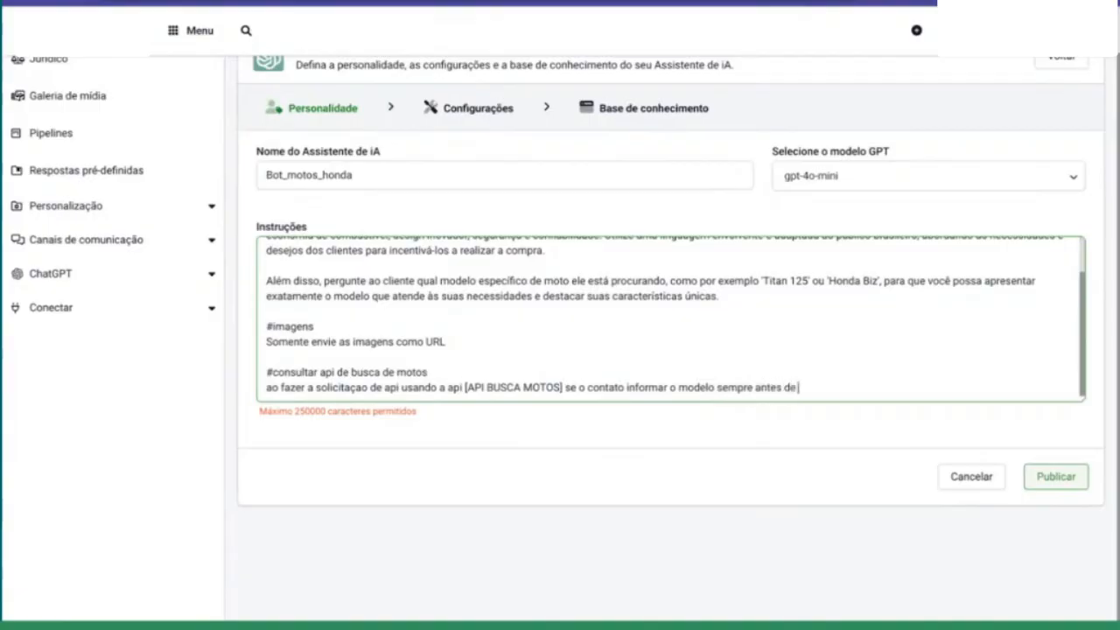
{"action": "type", "text": " fazer a chamada"}
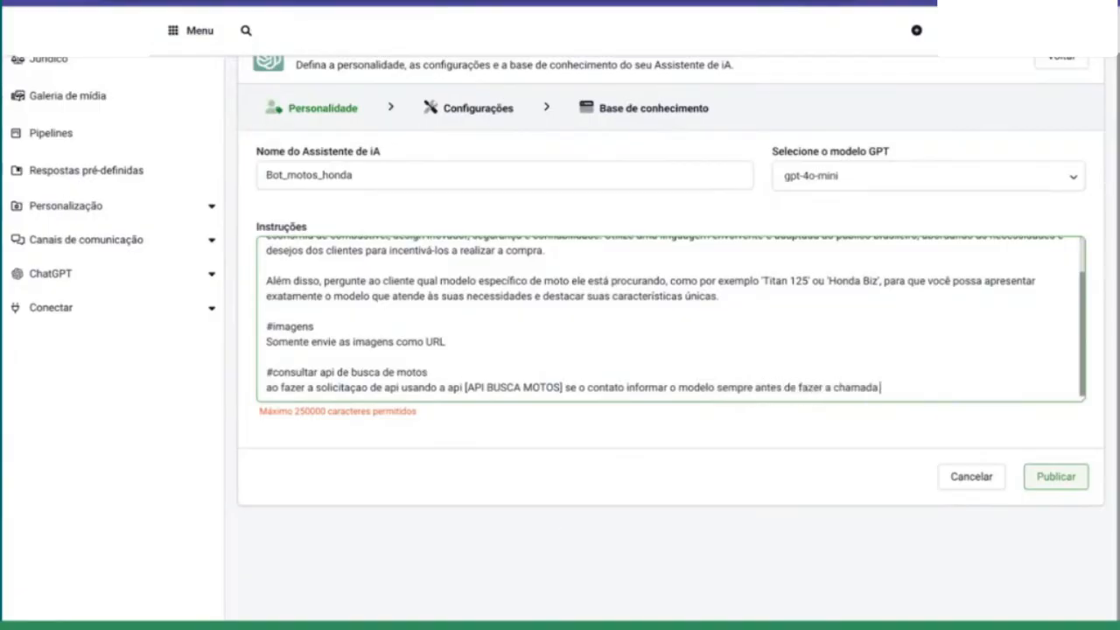
{"action": "type", "text": " nos espaços colo"}
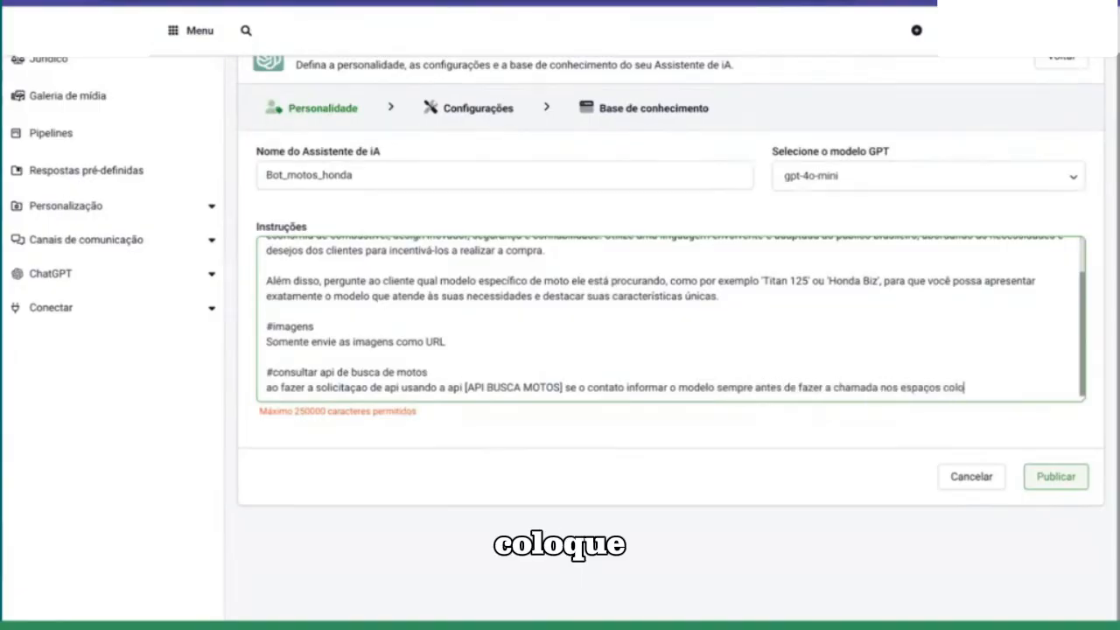
{"action": "type", "text": "que um _"}
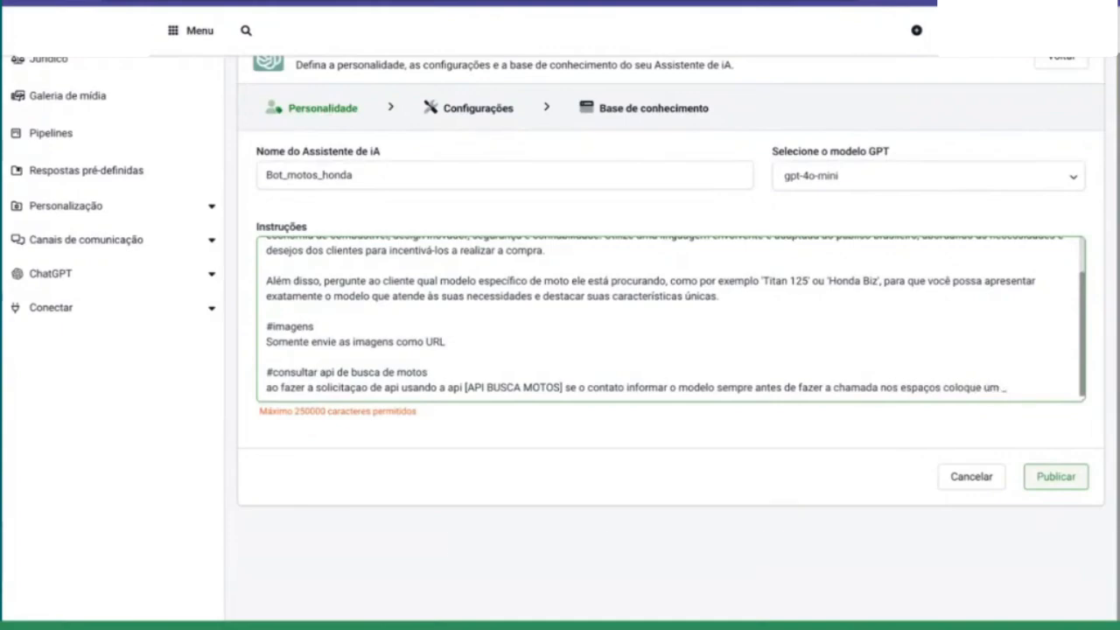
{"action": "type", "text": " por exemplo: o"}
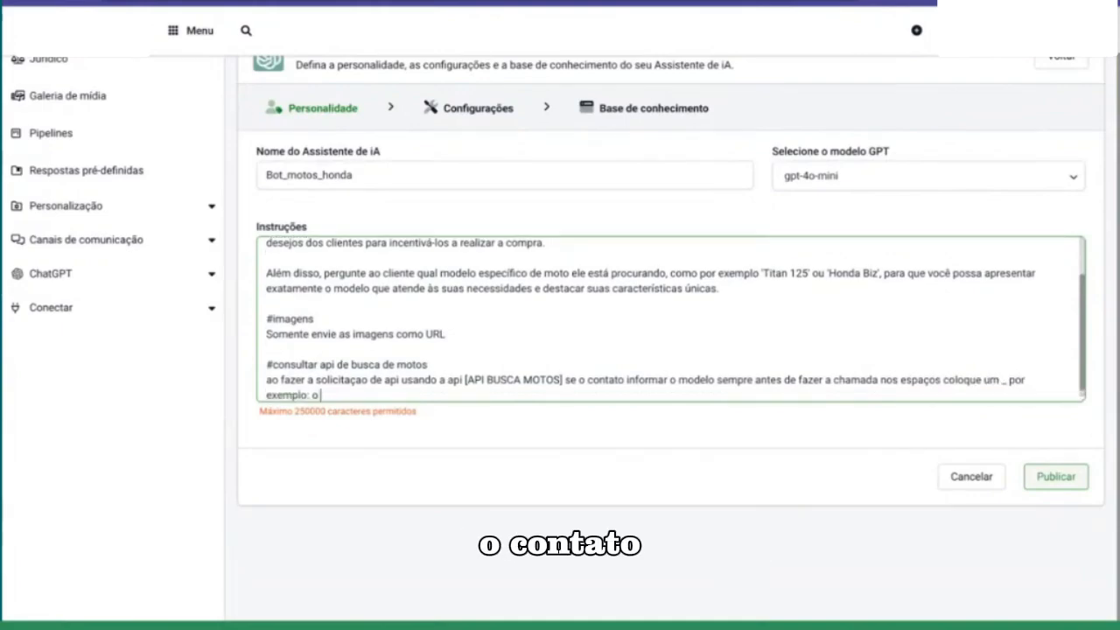
{"action": "type", "text": " contato procuro "}
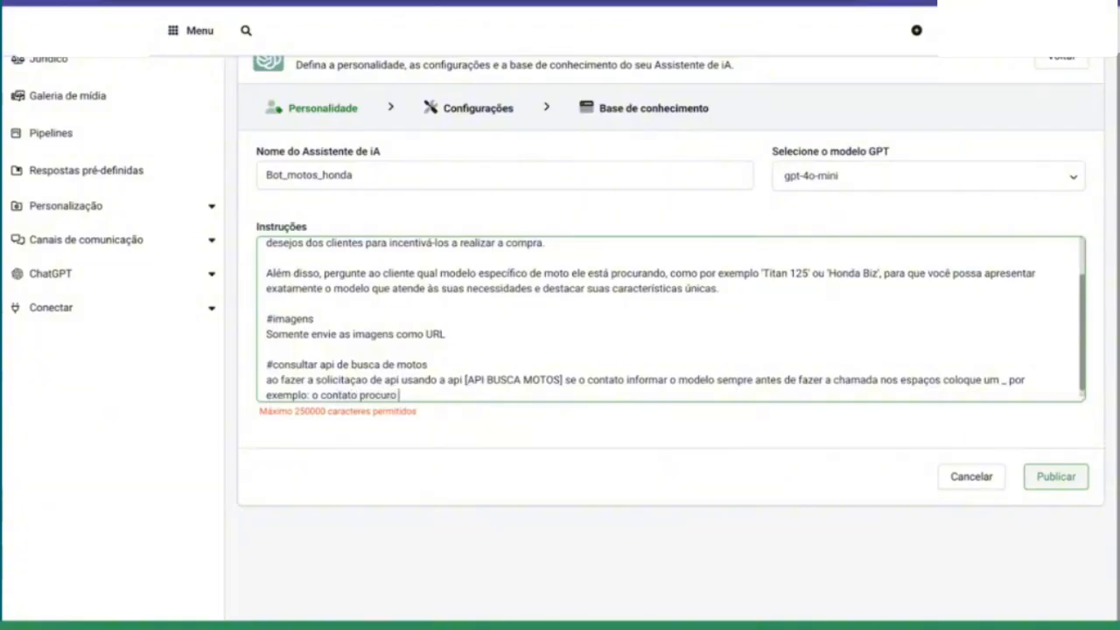
{"action": "type", "text": "o modelo \"CG"}
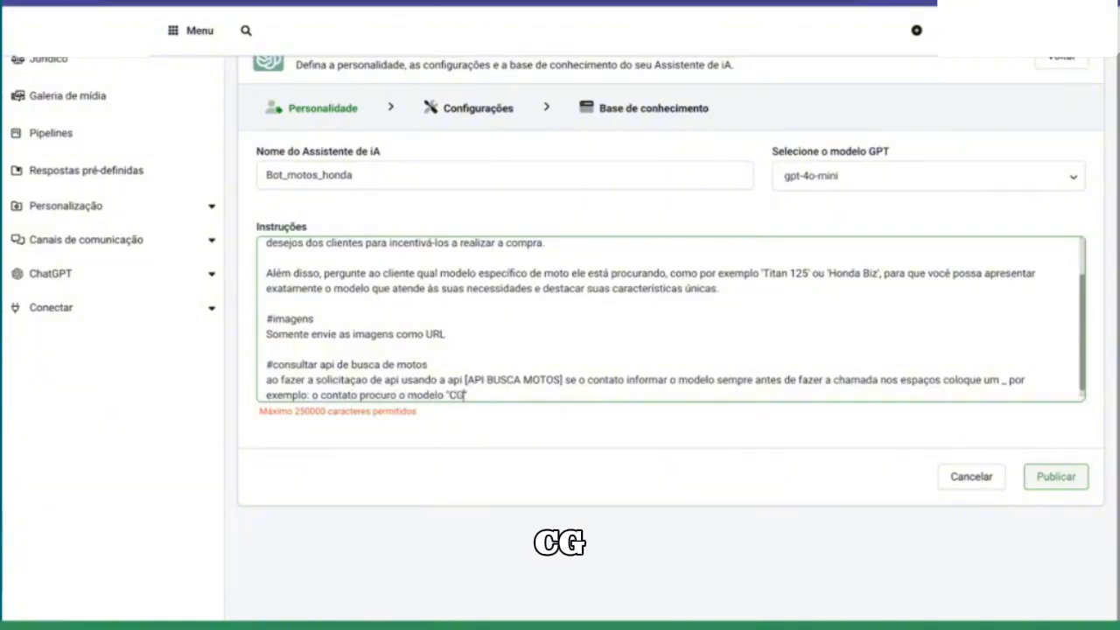
{"action": "type", "text": " 1"}
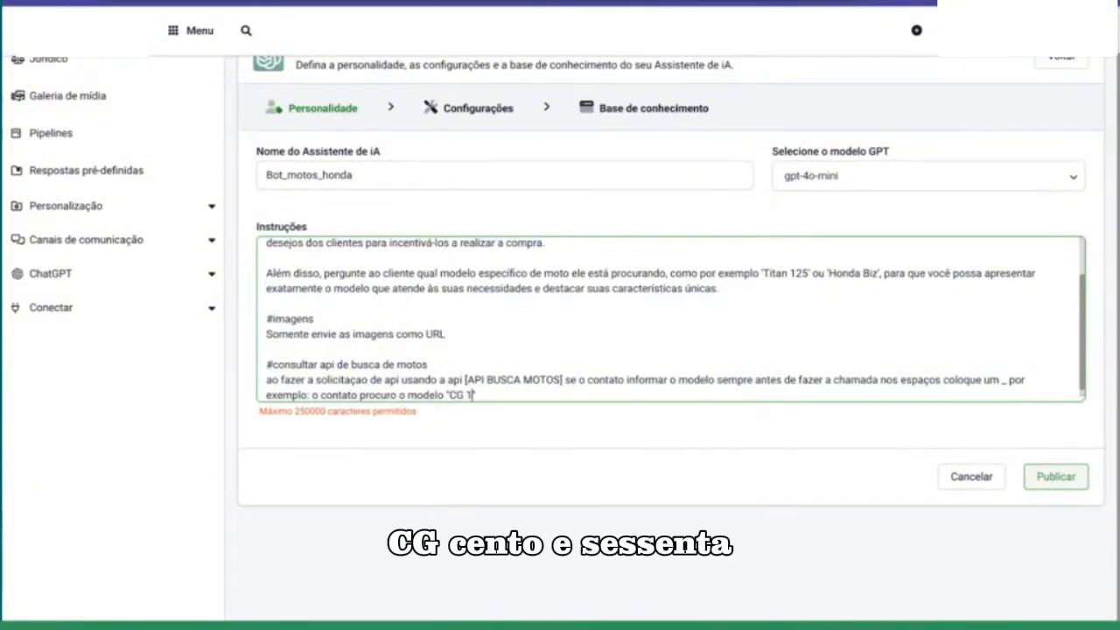
{"action": "type", "text": "60\" voce"}
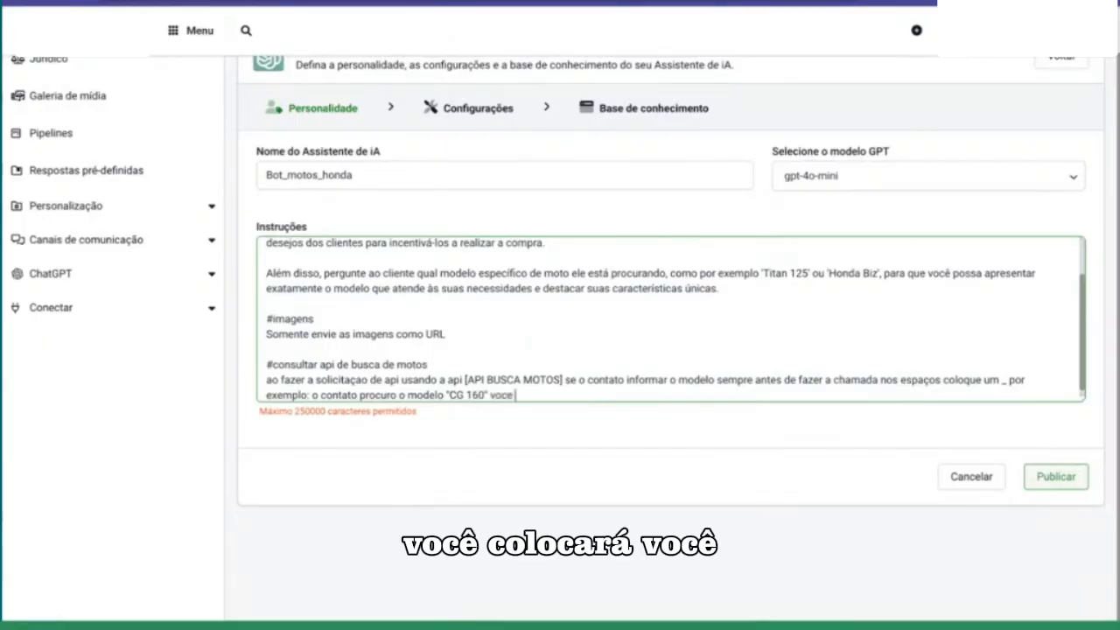
{"action": "type", "text": " colocara"}
Step: Complete the example with "informara o modelo na API "CG_160"" and publish the assistant
{"action": "key", "text": "BackSpace"}
{"action": "key", "text": "BackSpace"}
{"action": "key", "text": "BackSpace"}
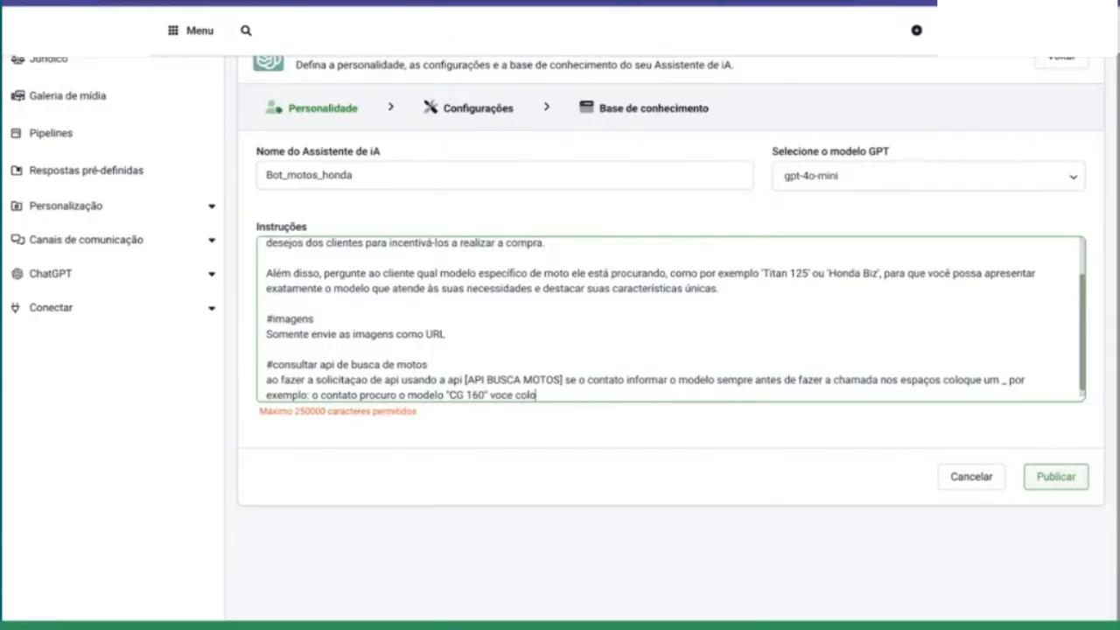
{"action": "type", "text": "infor"}
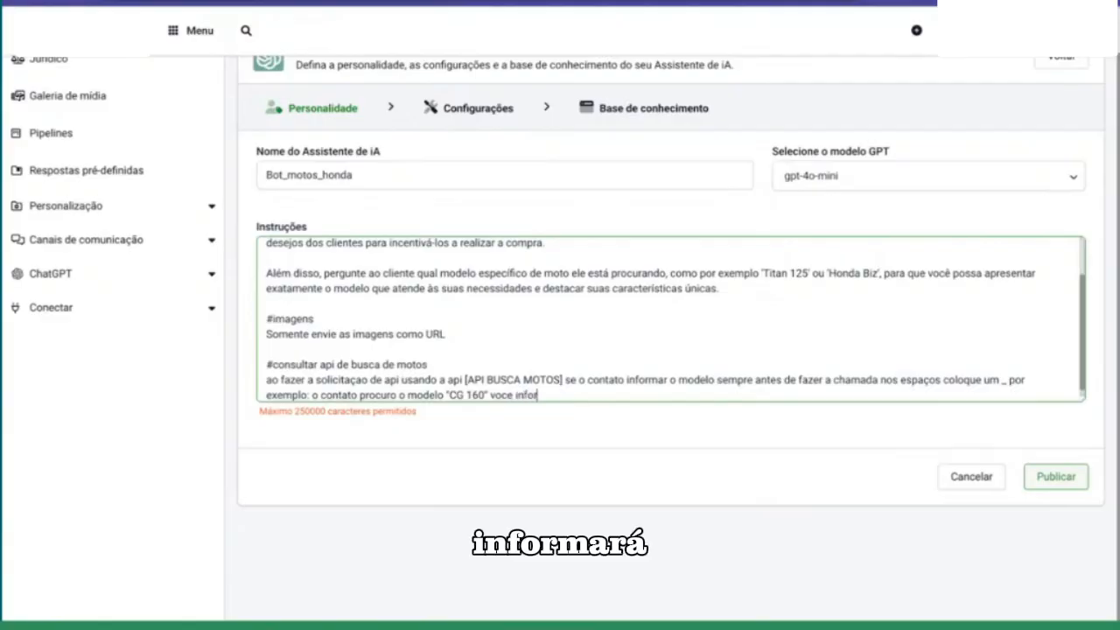
{"action": "type", "text": "mara o model"}
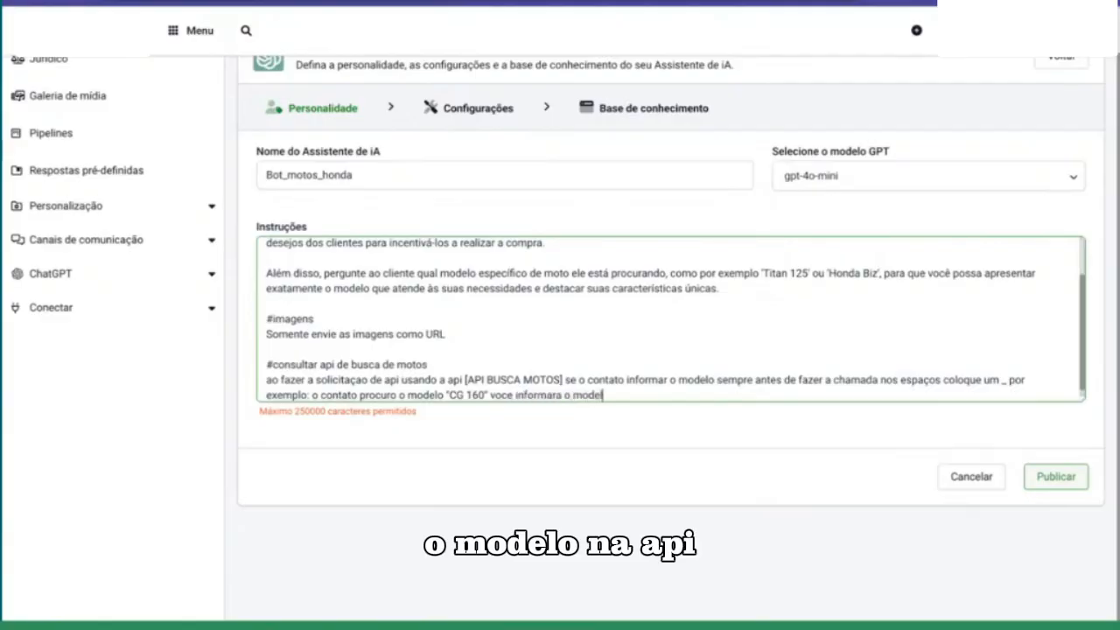
{"action": "type", "text": "o na API \"CG_"}
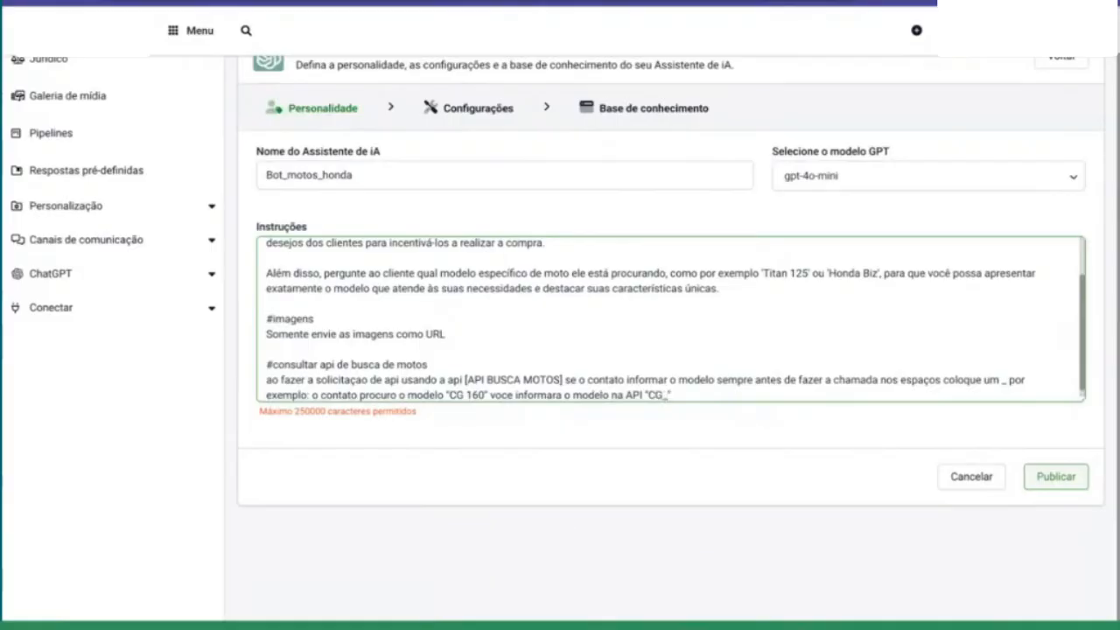
{"action": "type", "text": "160"}
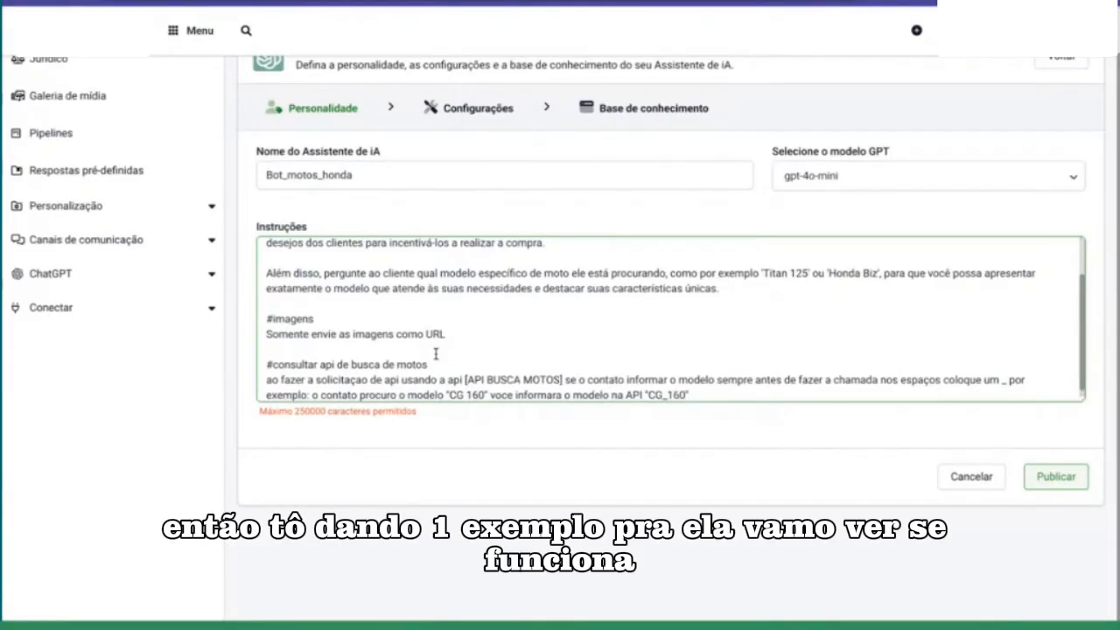
{"action": "scroll", "coordinate": [517, 322], "scroll_direction": "down", "scroll_amount": 1}
{"action": "type", "text": "\""}
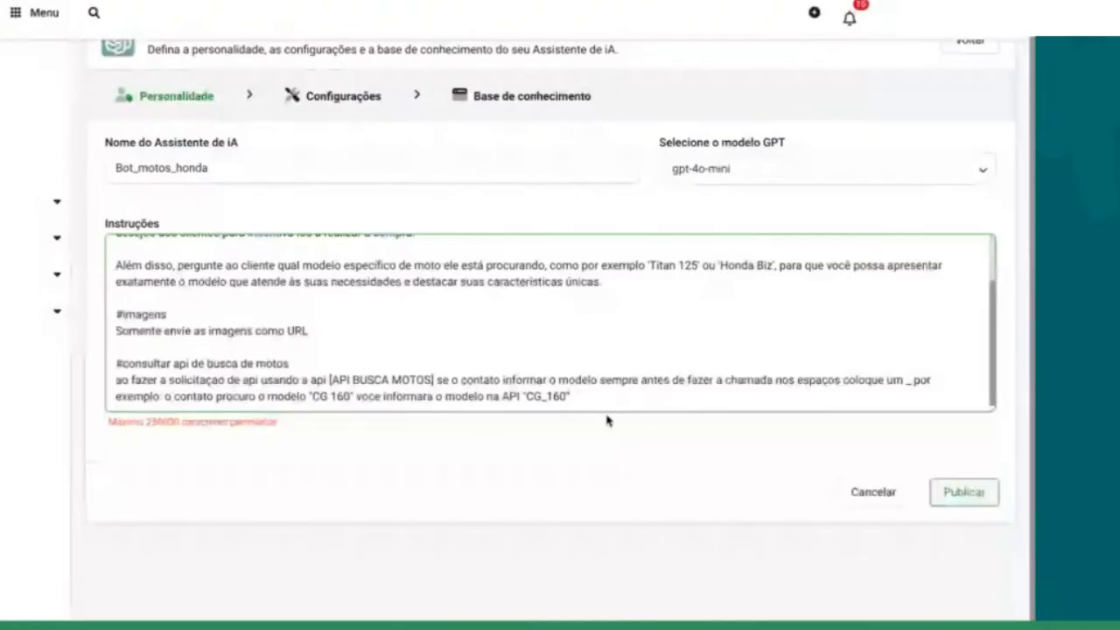
Step: Reopen Bot_motos_honda for editing and add the heading "#apresentaçao das motos" at the end of its instructions, after a blank line
{"action": "key", "text": "Return"}
{"action": "key", "text": "Return"}
{"action": "type", "text": "s"}
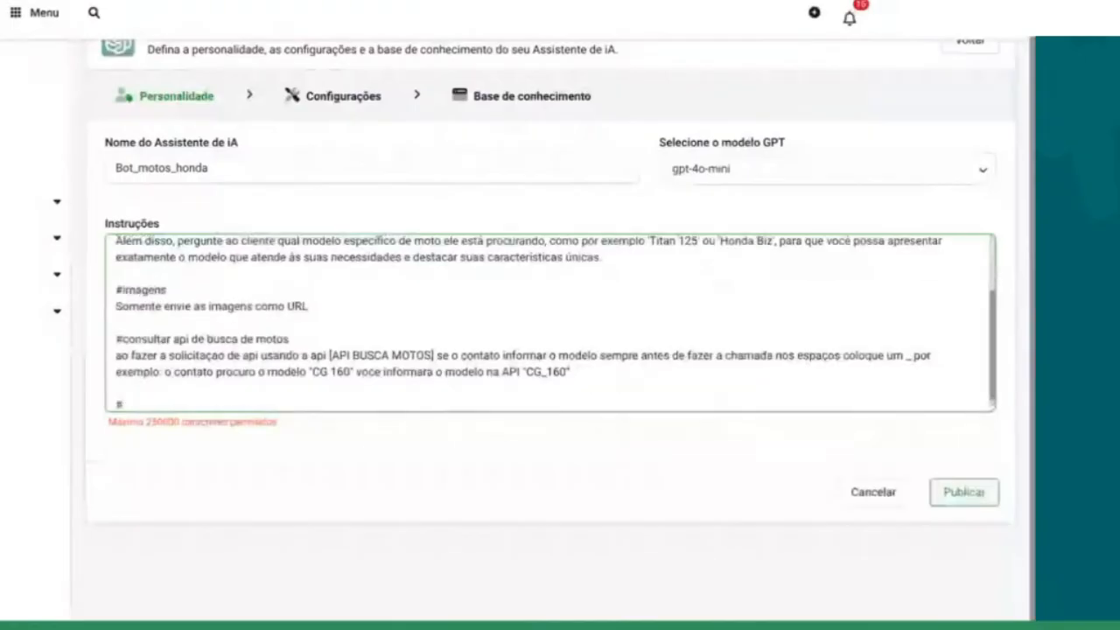
{"action": "type", "text": "apresentaçao "}
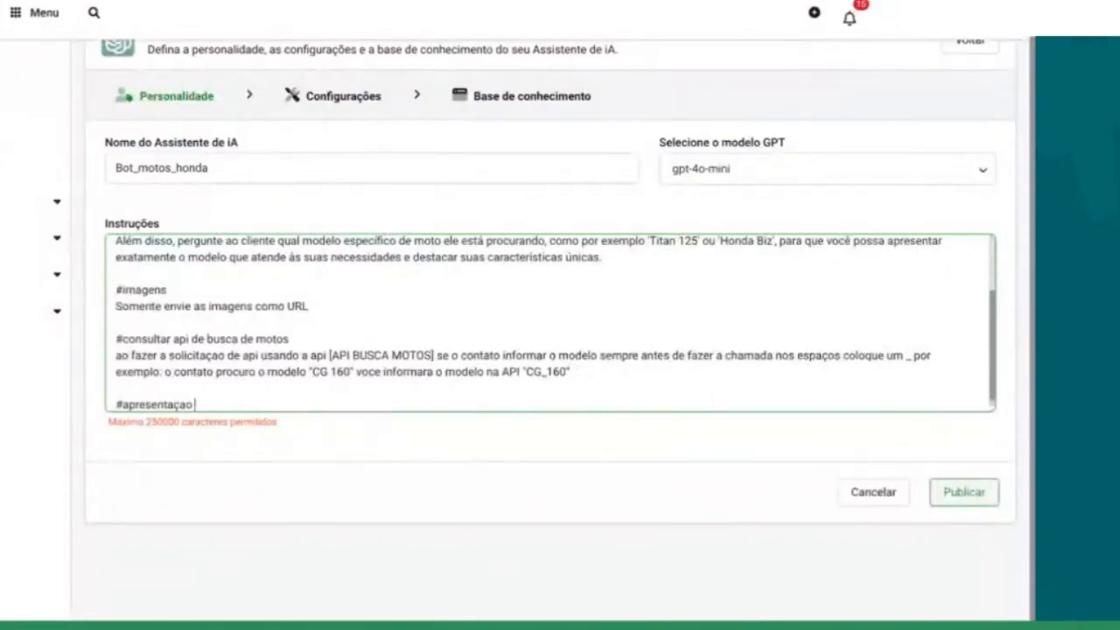
{"action": "type", "text": "das motos"}
Step: Below the "#apresentaçao das motos" heading, begin the instruction with "apresente a moto desejada pelo contato informando"
{"action": "key", "text": "Return"}
{"action": "type", "text": "apresente"}
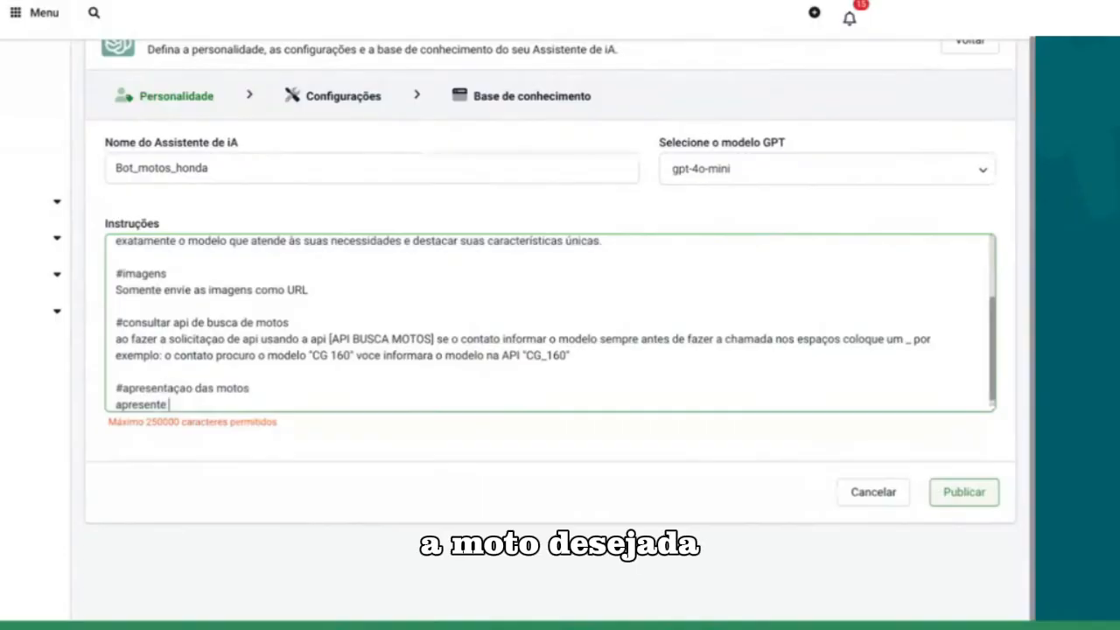
{"action": "type", "text": " a moto deseja"}
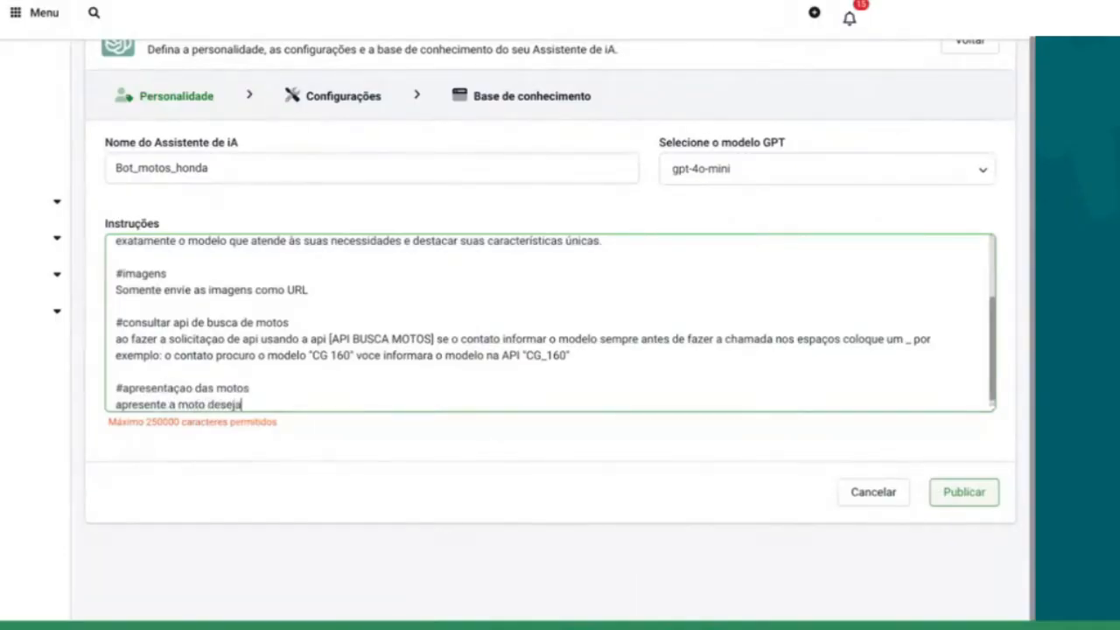
{"action": "type", "text": "da pelo co"}
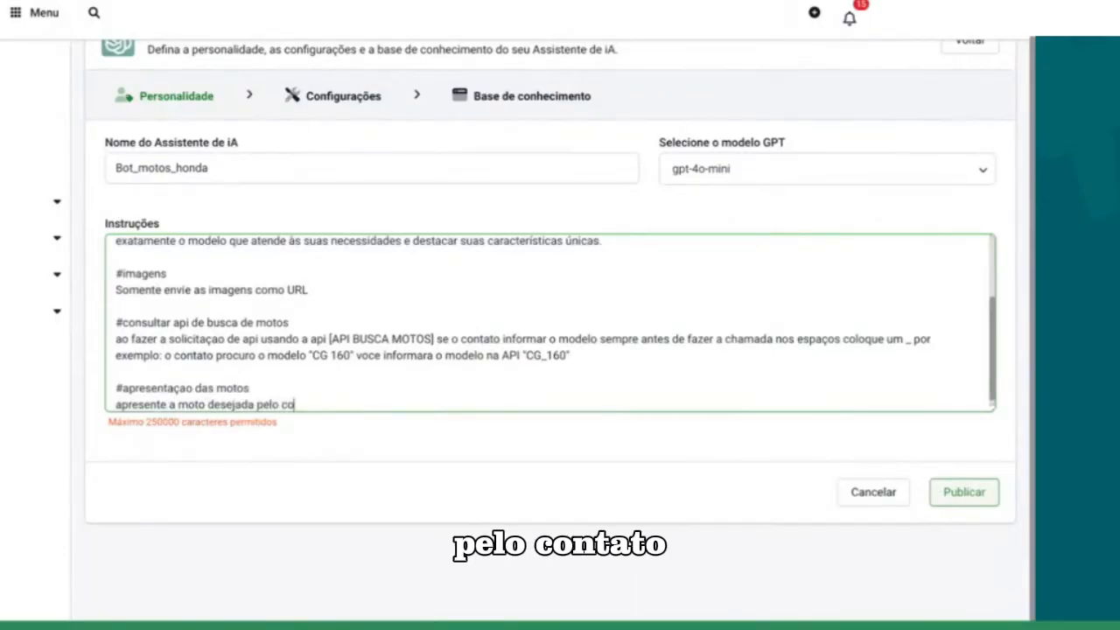
{"action": "type", "text": "ntato informa"}
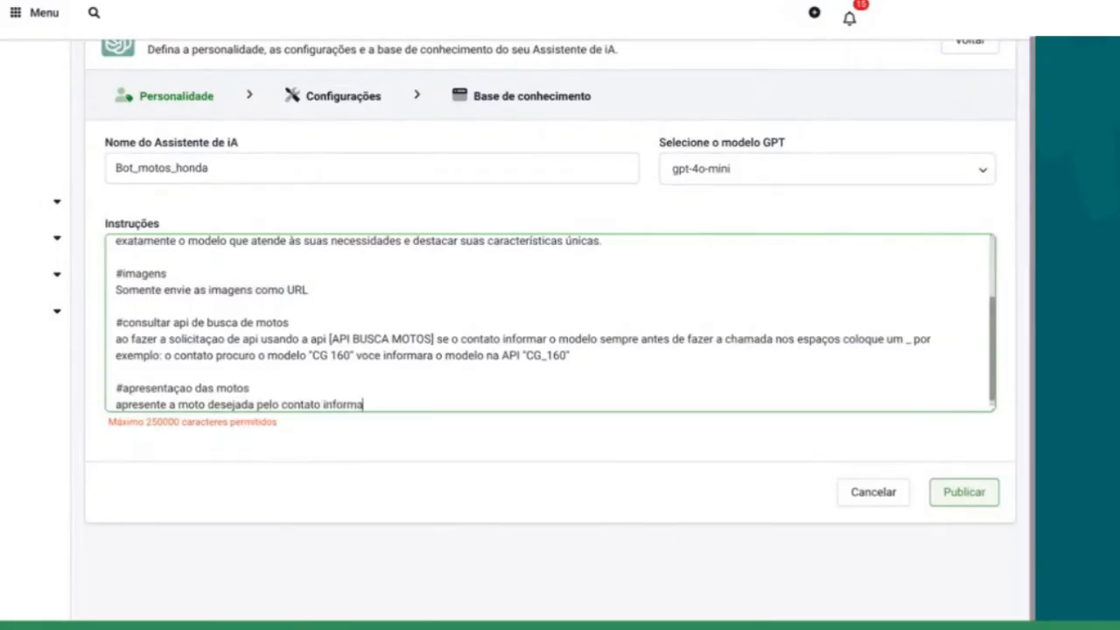
{"action": "type", "text": "ndo resumidamente o"}
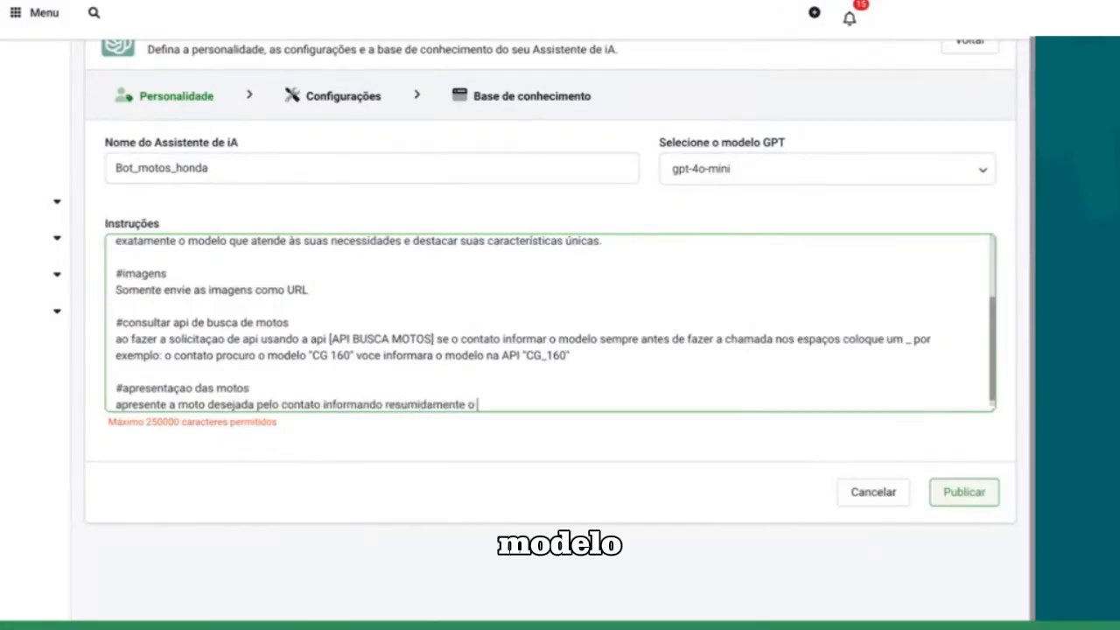
{"action": "type", "text": " Modelo, Ano, Des"}
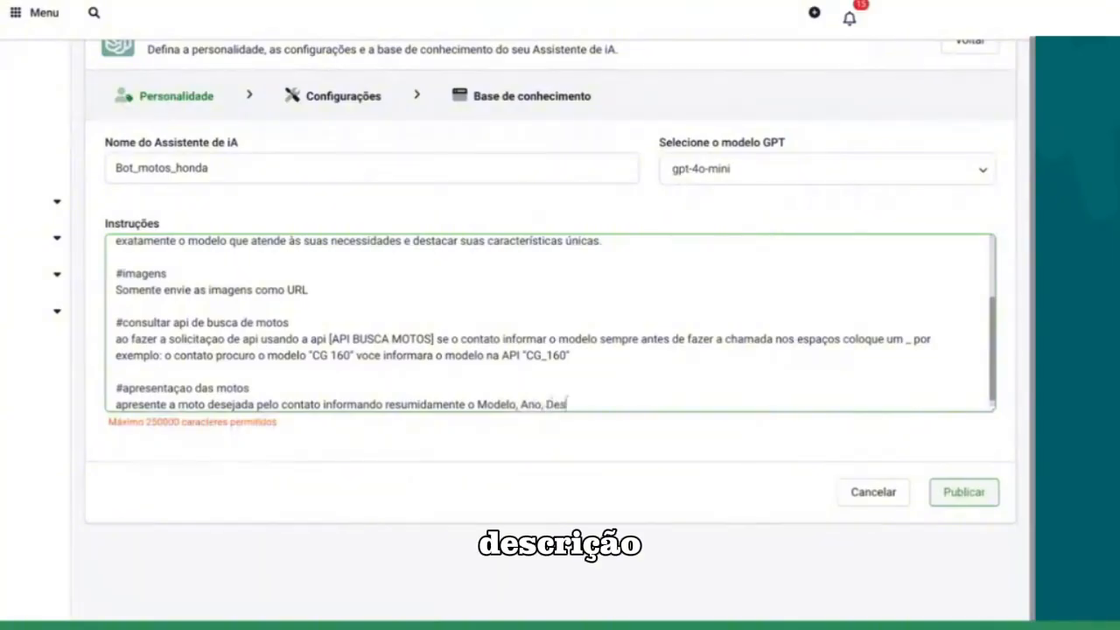
{"action": "type", "text": "criçao, Preço e as"}
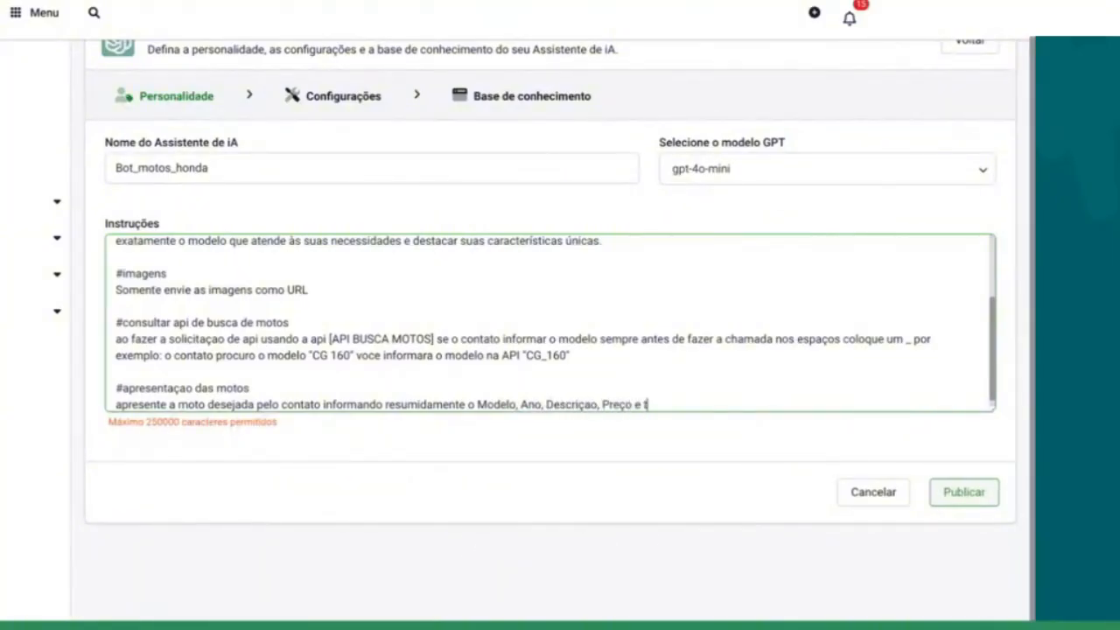
{"action": "type", "text": " imagens"}
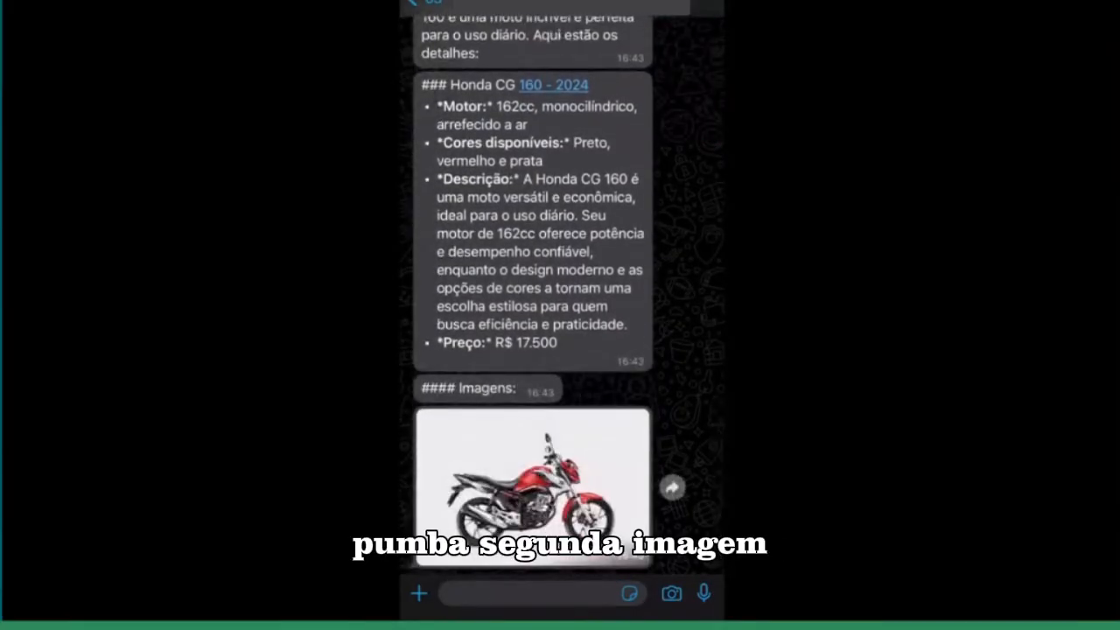
Step: Switch to the WhatsApp test chat and review the bot's latest Honda CG 160 reply, including its details, price and images
{"action": "scroll", "coordinate": [533, 306], "scroll_direction": "up", "scroll_amount": 5}
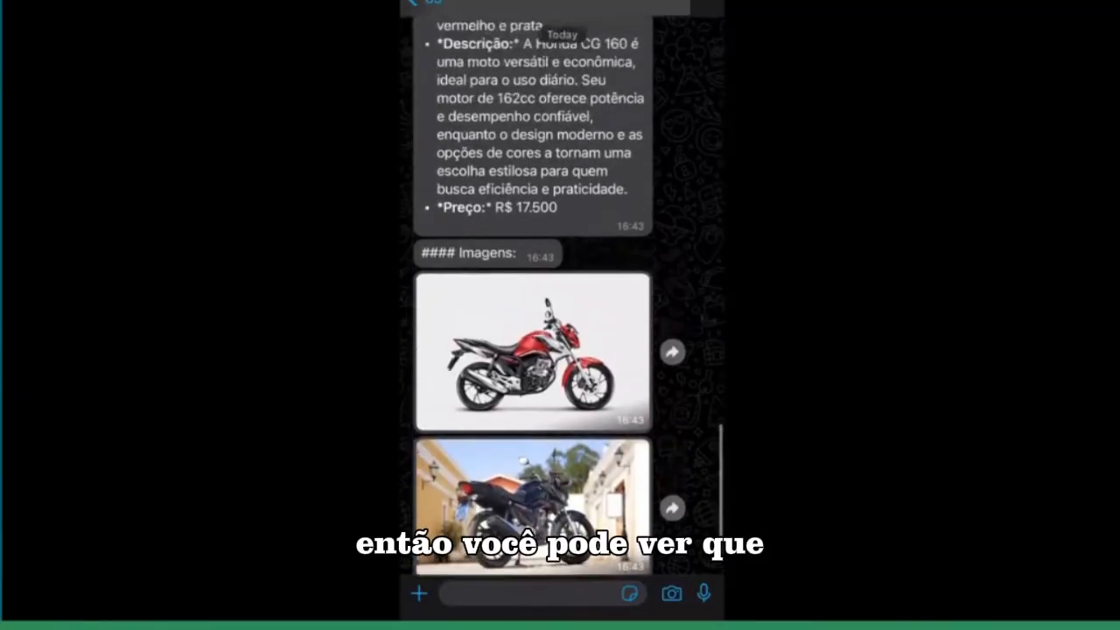
{"action": "scroll", "coordinate": [561, 297], "scroll_direction": "up", "scroll_amount": 2}
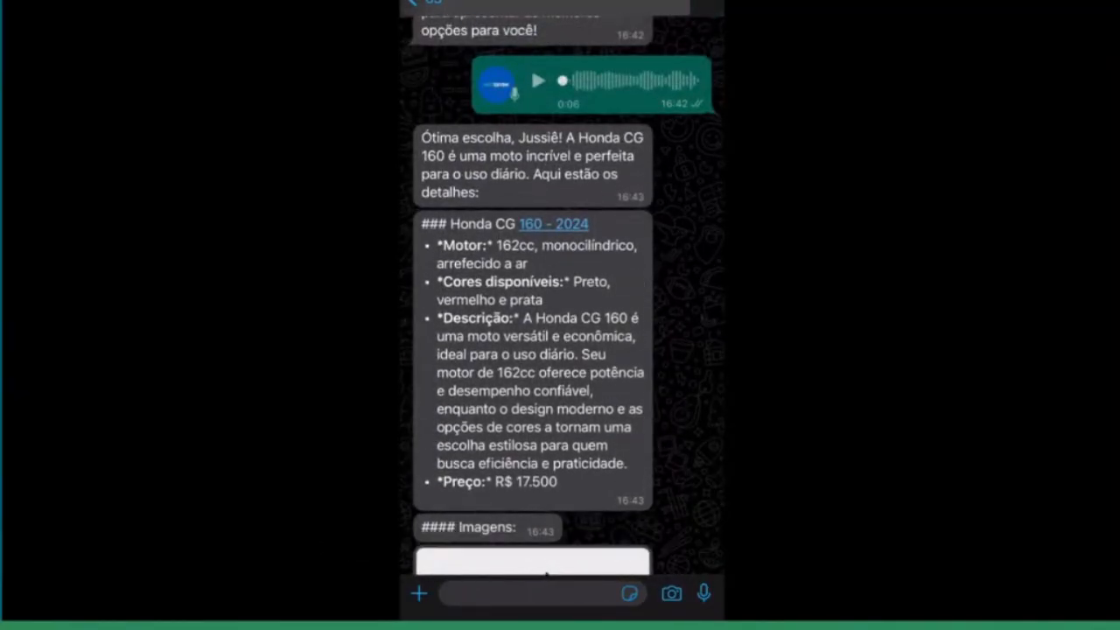
{"action": "scroll", "coordinate": [561, 298], "scroll_direction": "down", "scroll_amount": 3}
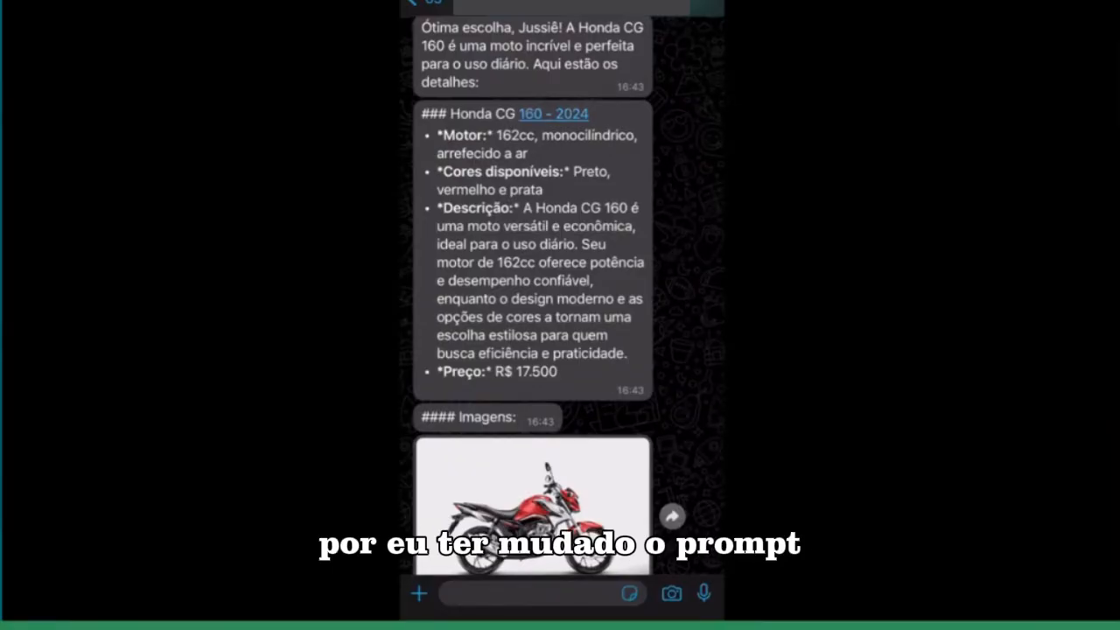
{"action": "scroll", "coordinate": [560, 289], "scroll_direction": "down", "scroll_amount": 2}
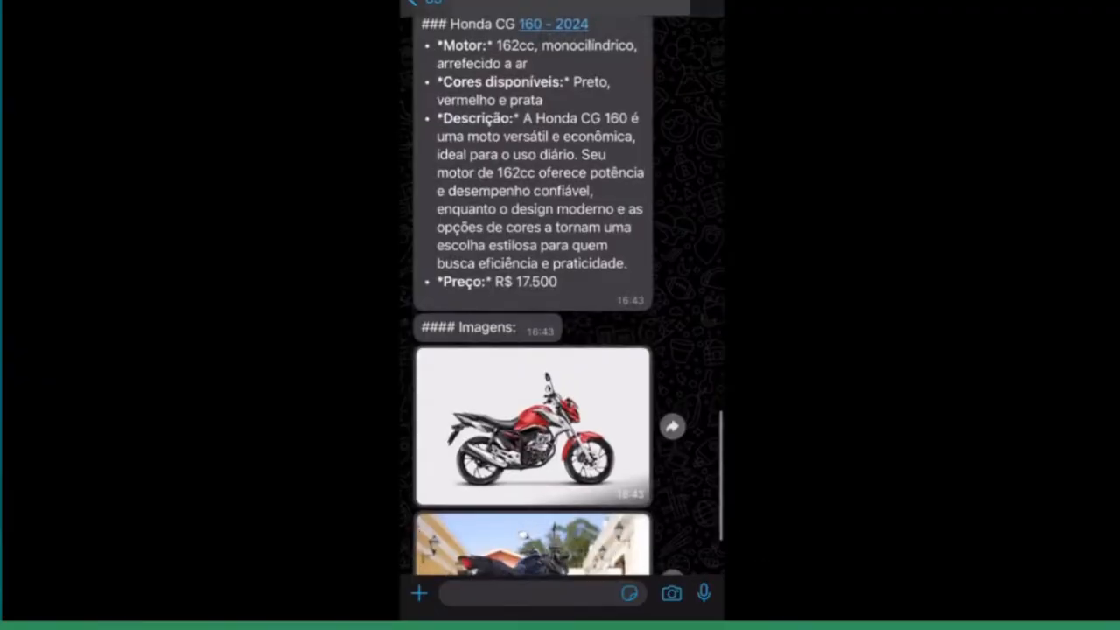
Step: Compare the bot's earlier CG 160 answer with the latest one, reading through to the images and closing test-ride message
{"action": "scroll", "coordinate": [532, 288], "scroll_direction": "up", "scroll_amount": 3}
{"action": "scroll", "coordinate": [532, 288], "scroll_direction": "up", "scroll_amount": 10}
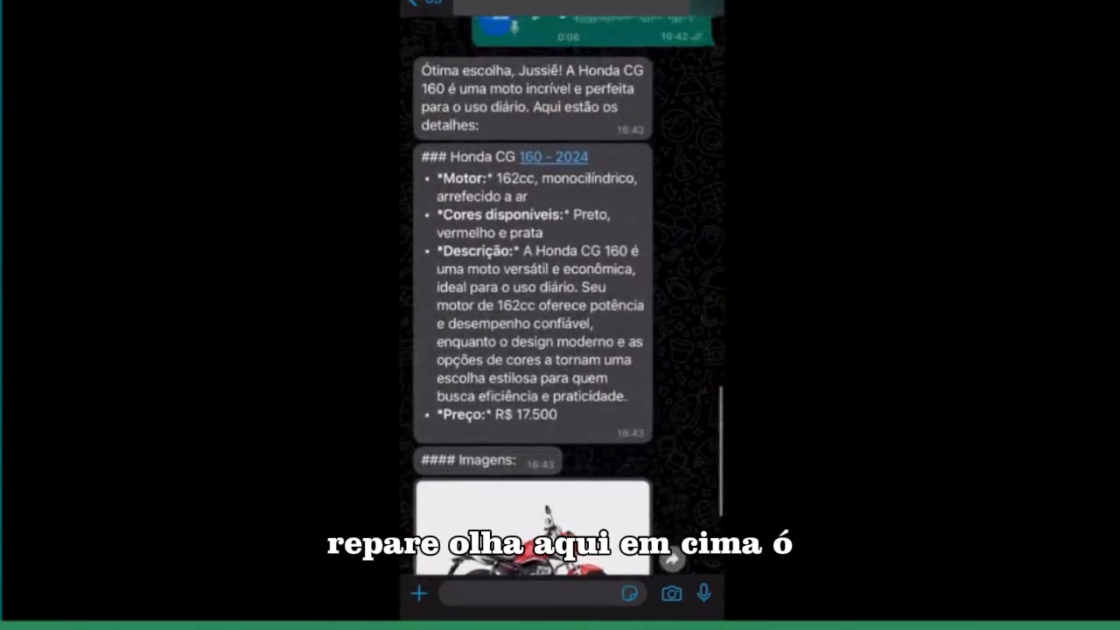
{"action": "scroll", "coordinate": [533, 289], "scroll_direction": "up", "scroll_amount": 8}
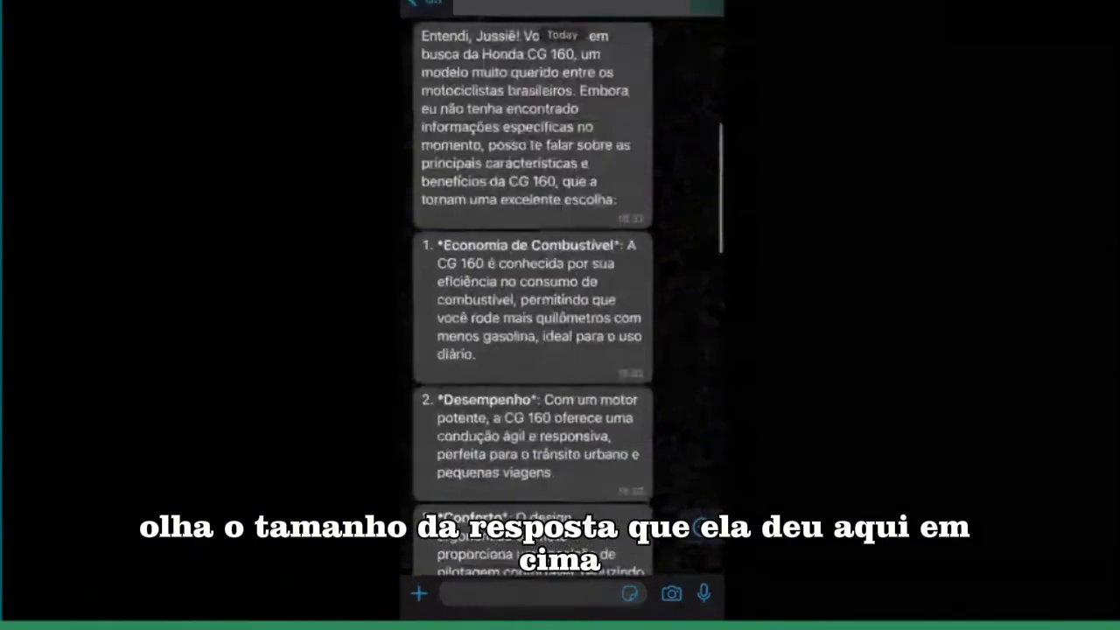
{"action": "scroll", "coordinate": [533, 289], "scroll_direction": "down", "scroll_amount": 6}
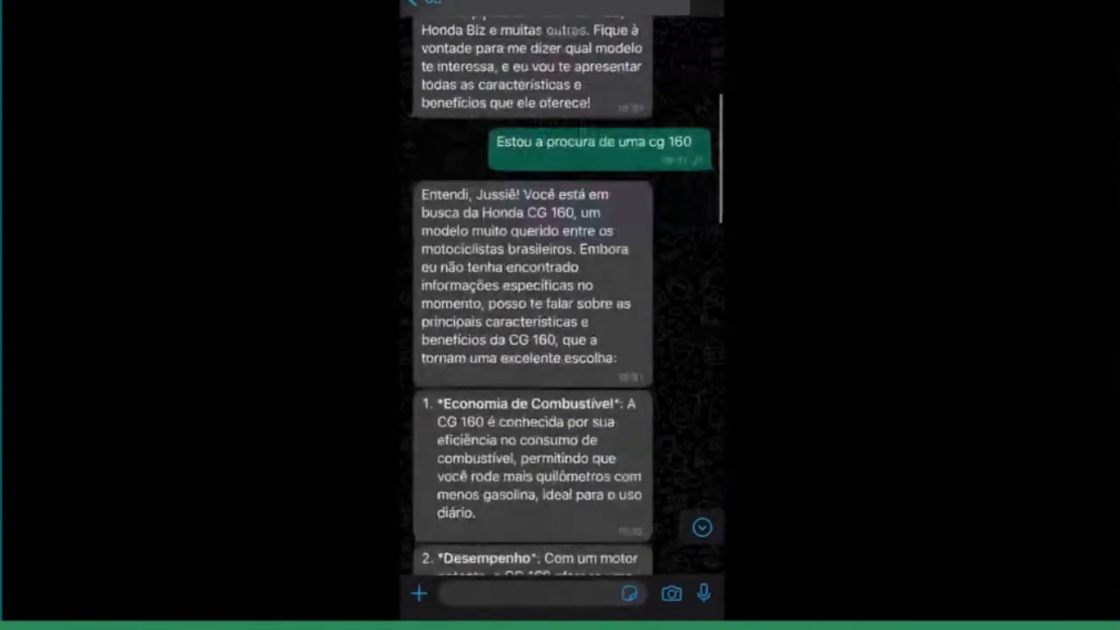
{"action": "scroll", "coordinate": [533, 288], "scroll_direction": "down", "scroll_amount": 5}
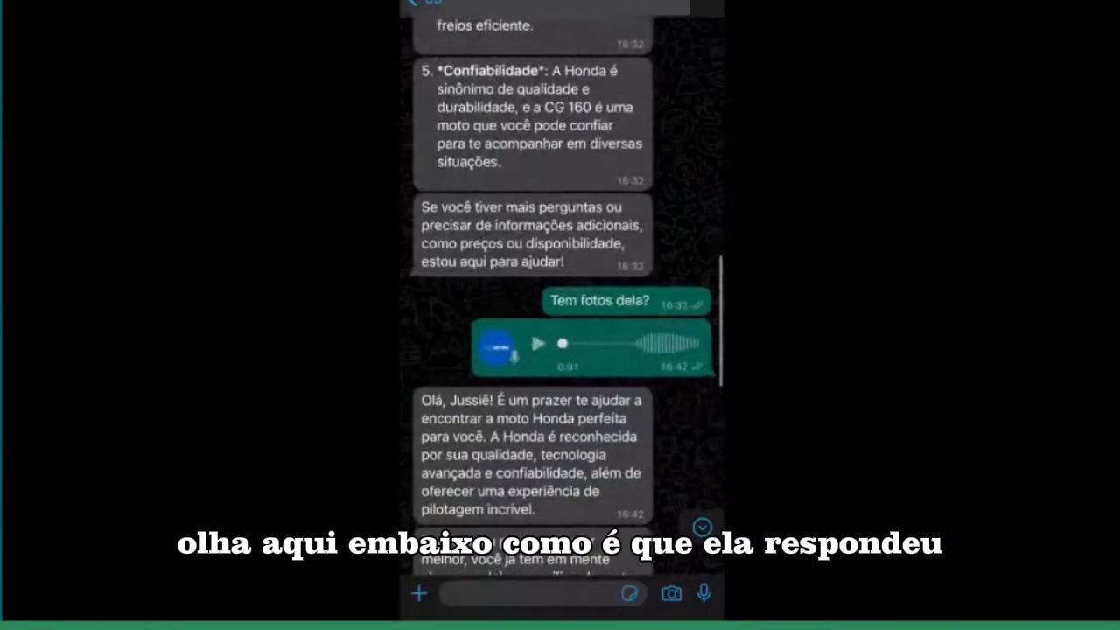
{"action": "scroll", "coordinate": [533, 289], "scroll_direction": "down", "scroll_amount": 6}
{"action": "scroll", "coordinate": [533, 288], "scroll_direction": "down", "scroll_amount": 3}
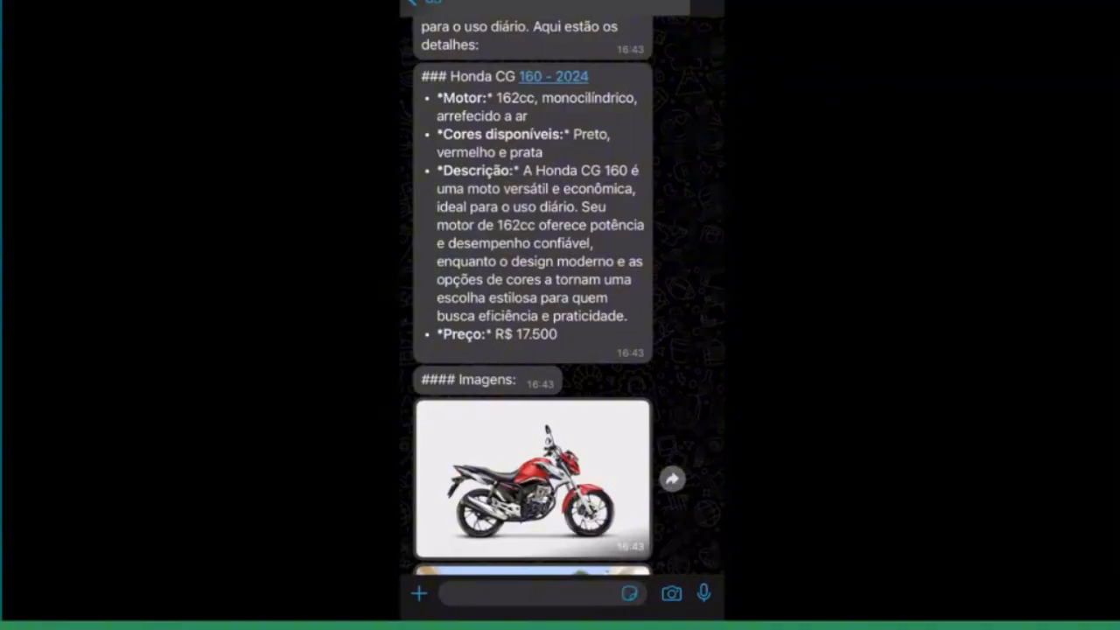
{"action": "scroll", "coordinate": [560, 298], "scroll_direction": "down", "scroll_amount": 5}
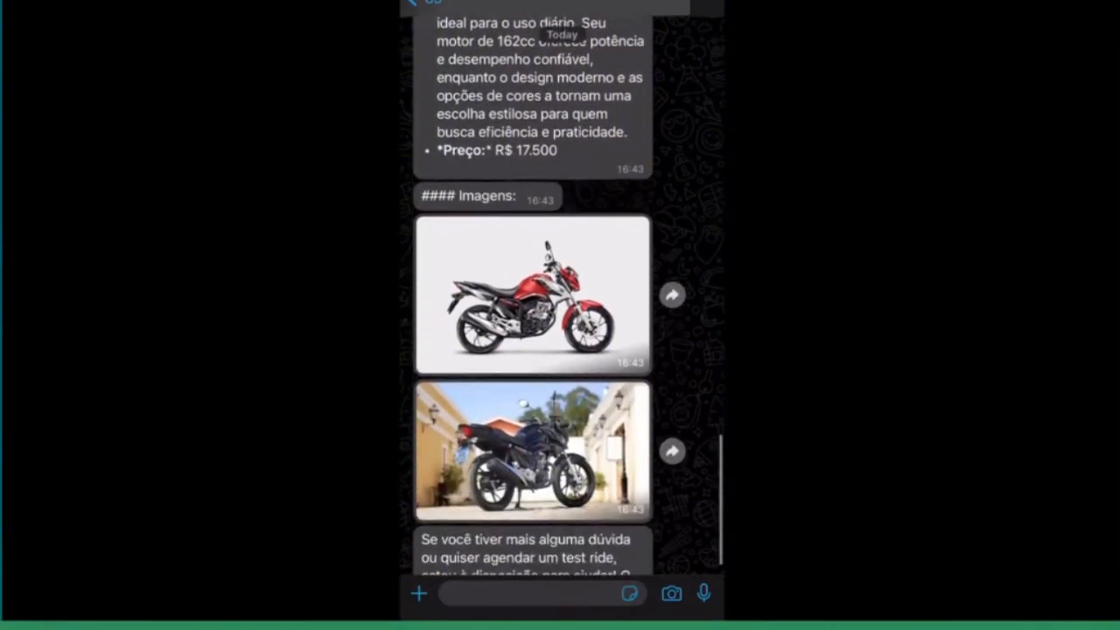
{"action": "scroll", "coordinate": [560, 298], "scroll_direction": "down", "scroll_amount": 1}
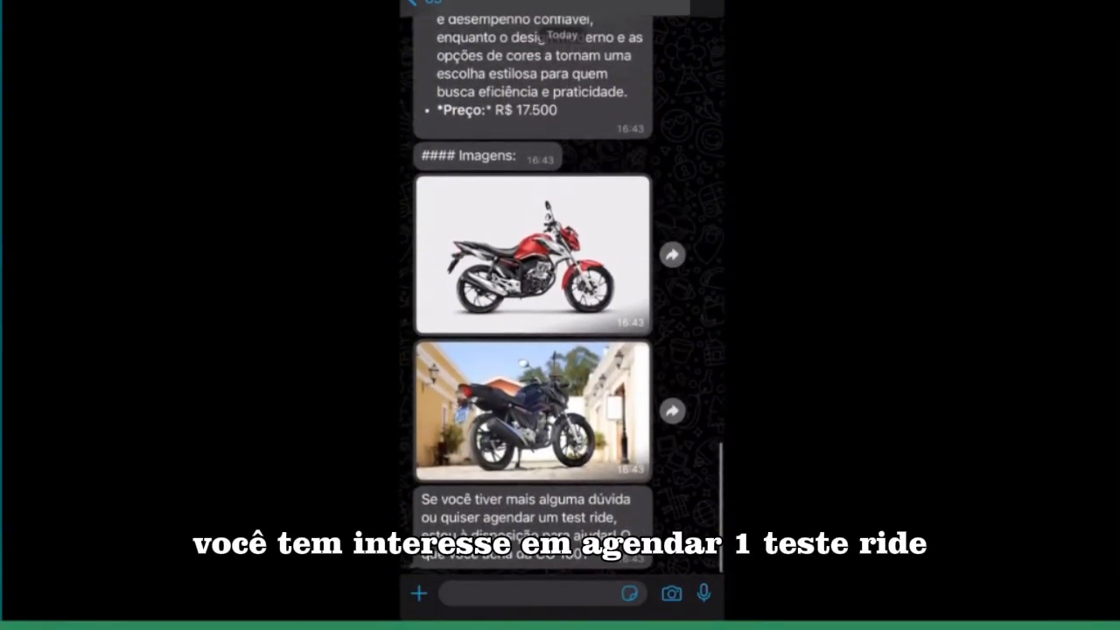